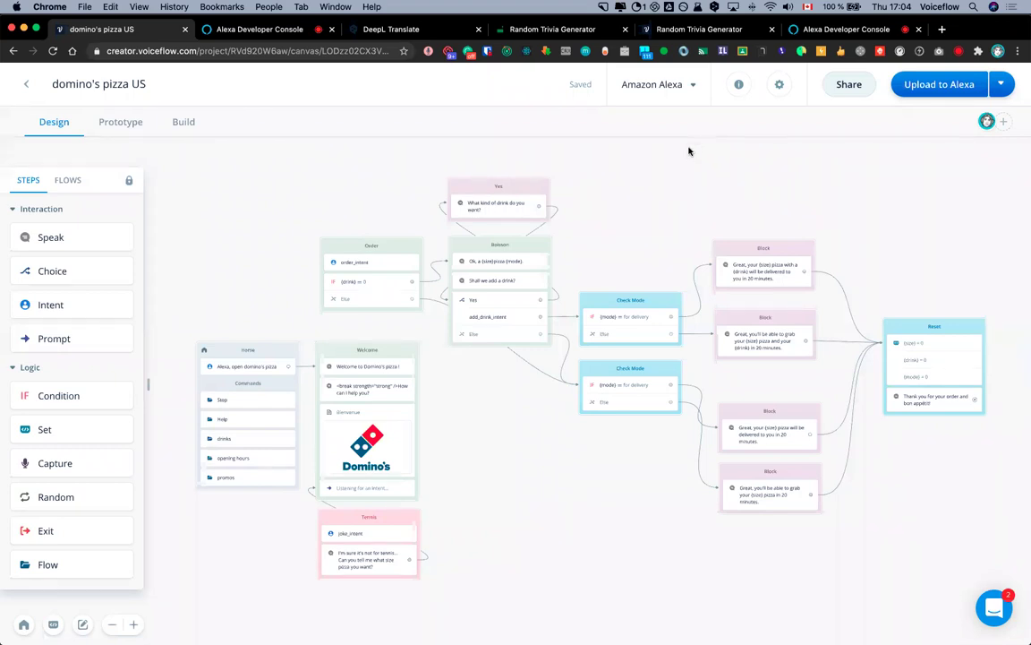
Switch to the Random Trivia Generator site and look through its trivia question cards and their categories
{"action": "left_click", "coordinate": [568, 36]}
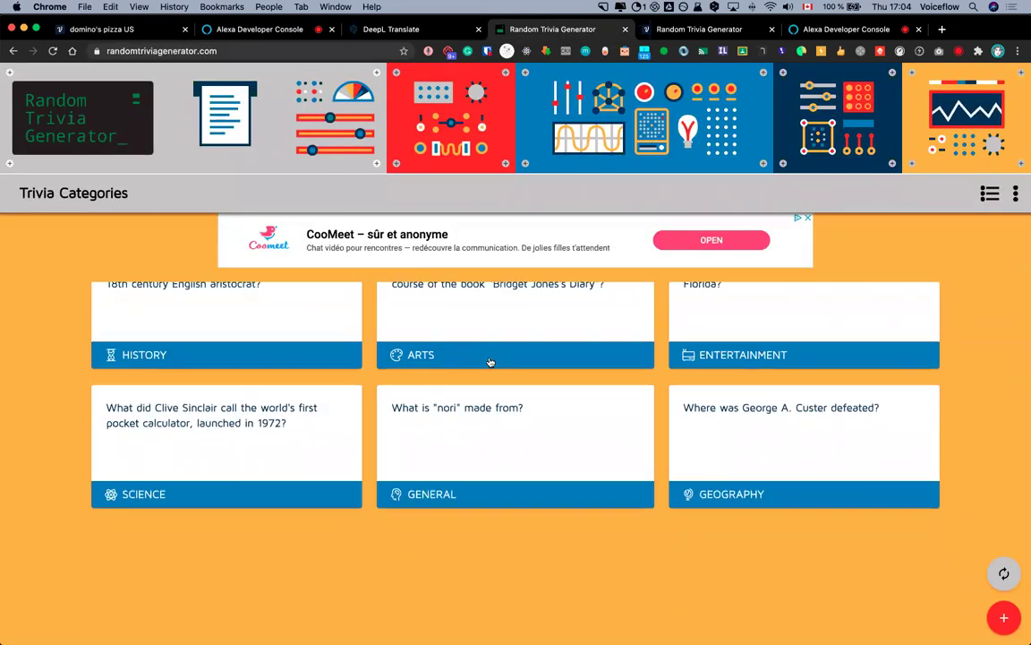
{"action": "scroll", "coordinate": [489, 361], "scroll_direction": "down", "scroll_amount": 3}
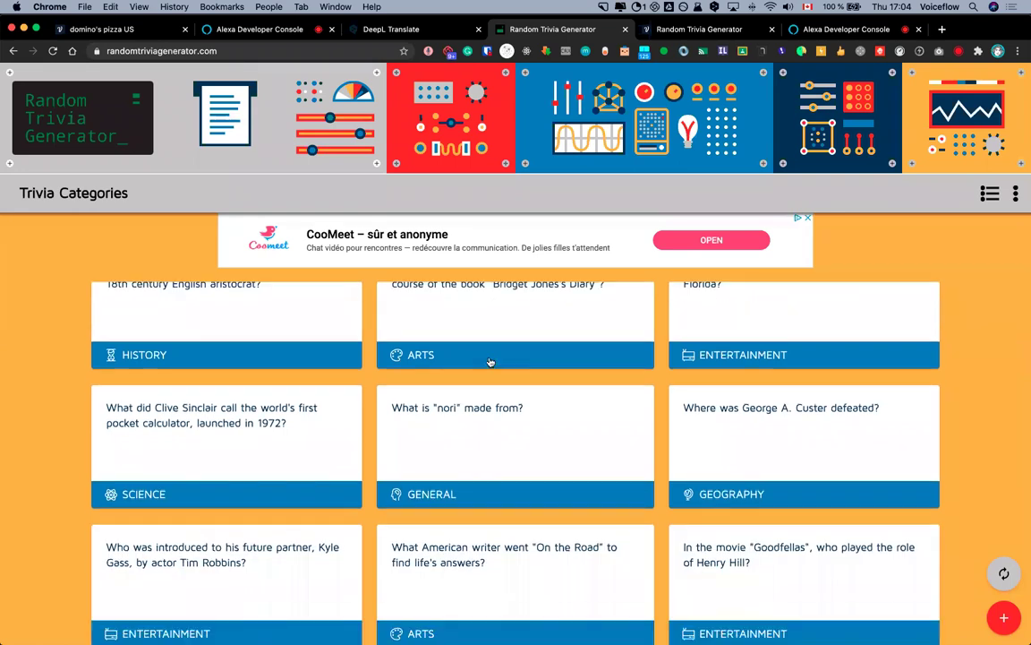
{"action": "scroll", "coordinate": [490, 361], "scroll_direction": "up", "scroll_amount": 3}
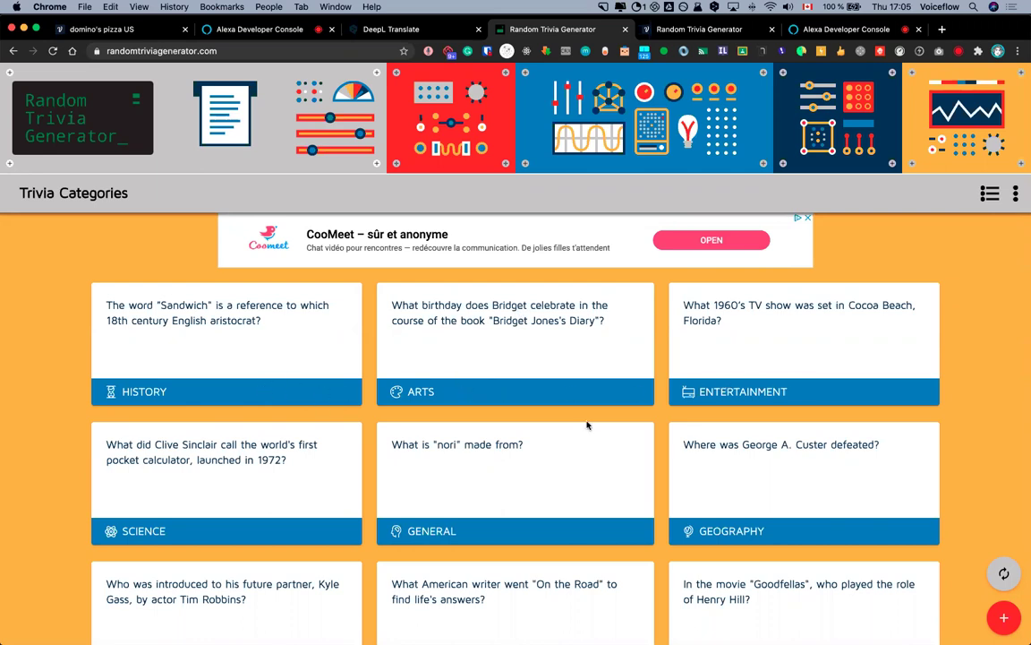
{"action": "scroll", "coordinate": [584, 421], "scroll_direction": "down", "scroll_amount": 1}
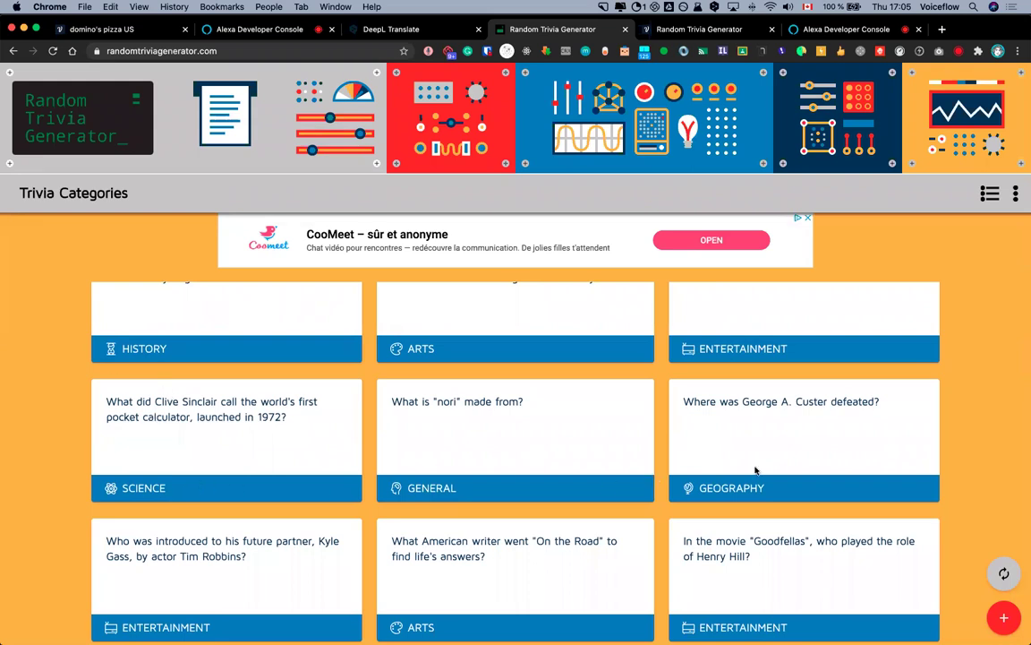
{"action": "scroll", "coordinate": [754, 469], "scroll_direction": "down", "scroll_amount": 3}
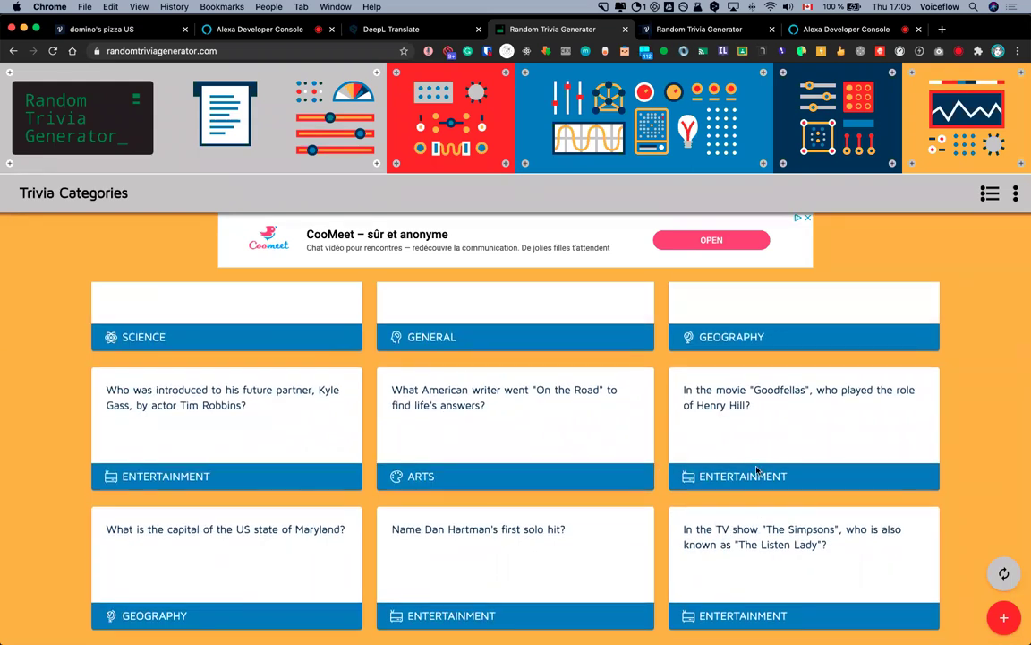
{"action": "scroll", "coordinate": [682, 424], "scroll_direction": "up", "scroll_amount": 4}
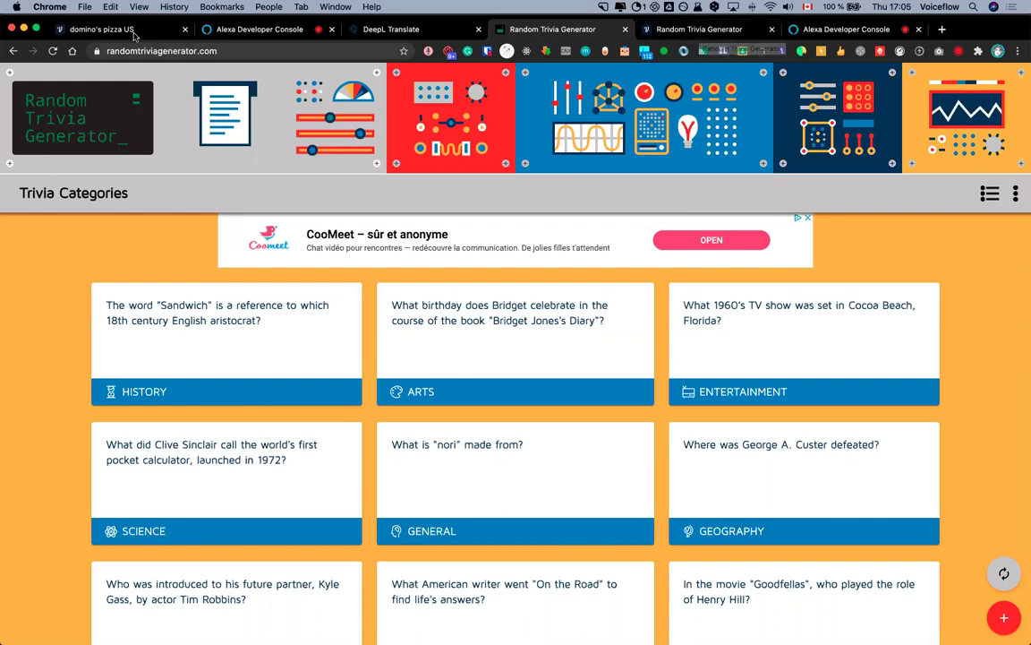
Return to the domino's pizza US project in Voiceflow and examine the block layout around the Home and Welcome blocks
{"action": "key", "text": "super+1"}
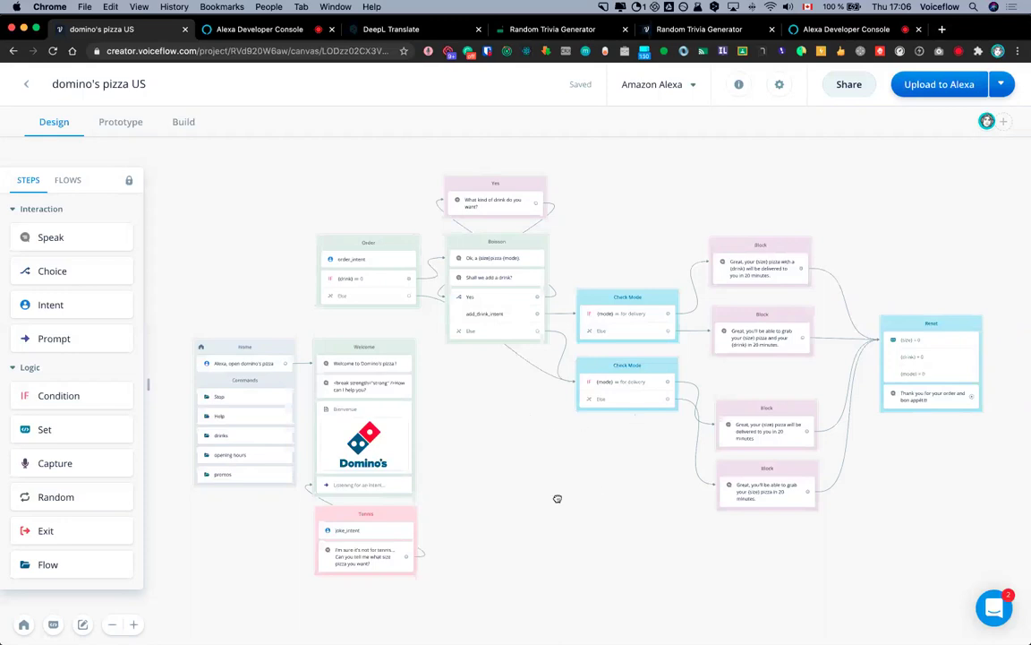
{"action": "scroll", "coordinate": [488, 389], "scroll_direction": "down", "scroll_amount": 4}
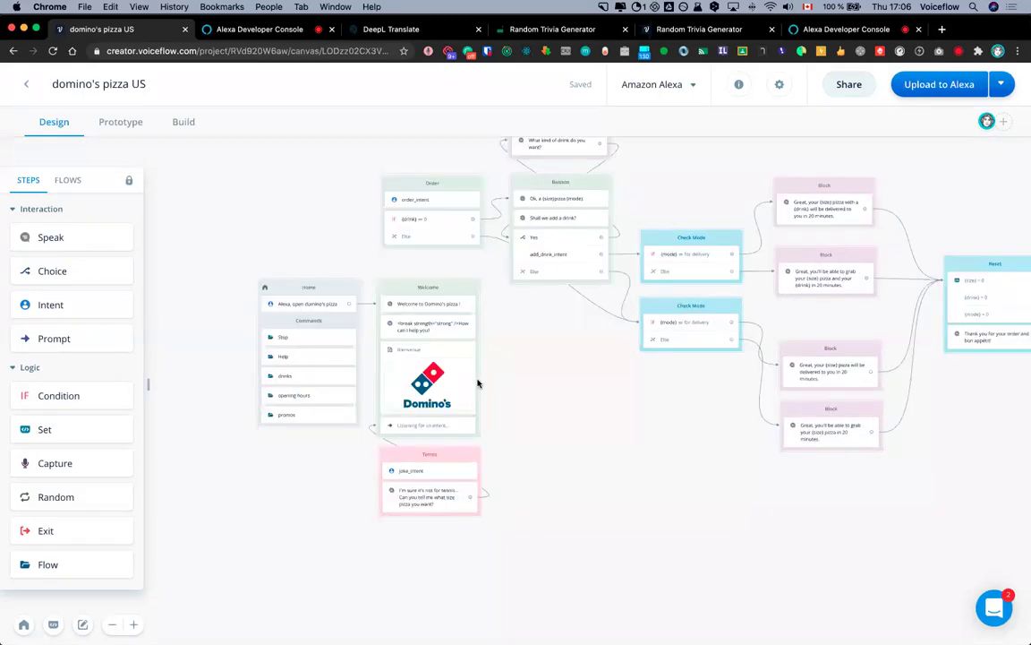
{"action": "scroll", "coordinate": [479, 383], "scroll_direction": "up", "scroll_amount": 3}
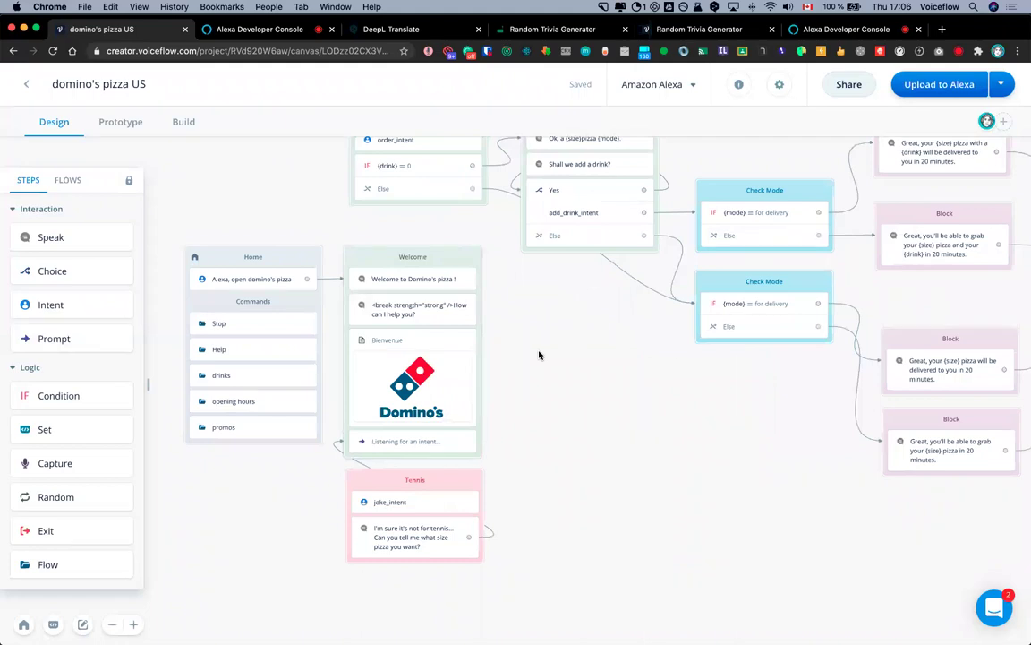
{"action": "scroll", "coordinate": [555, 387], "scroll_direction": "right", "scroll_amount": 3}
{"action": "scroll", "coordinate": [627, 374], "scroll_direction": "left", "scroll_amount": 4}
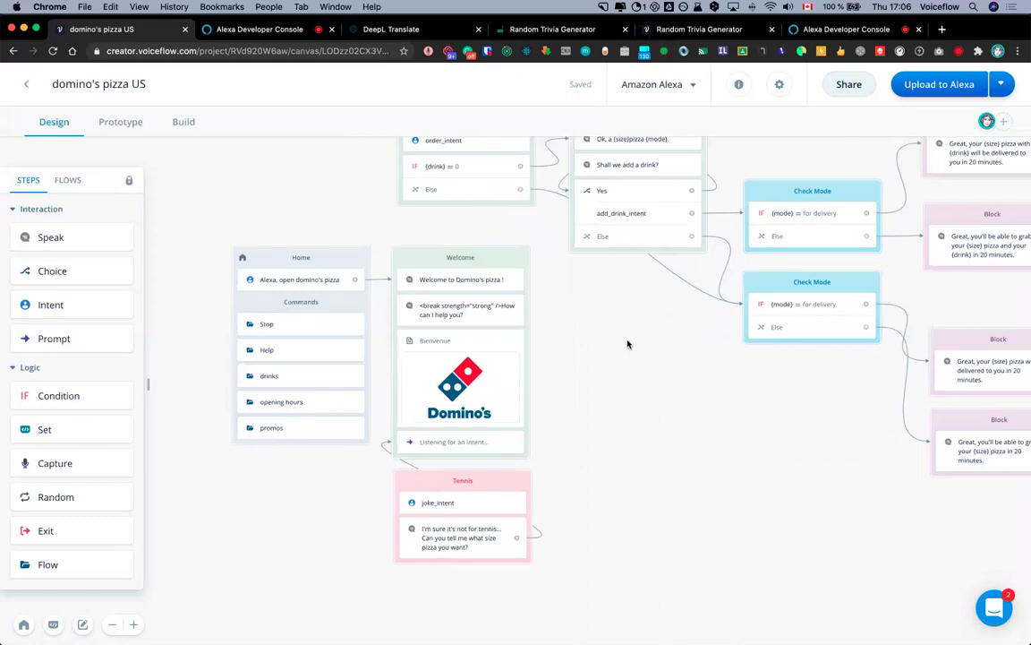
{"action": "scroll", "coordinate": [612, 357], "scroll_direction": "right", "scroll_amount": 1}
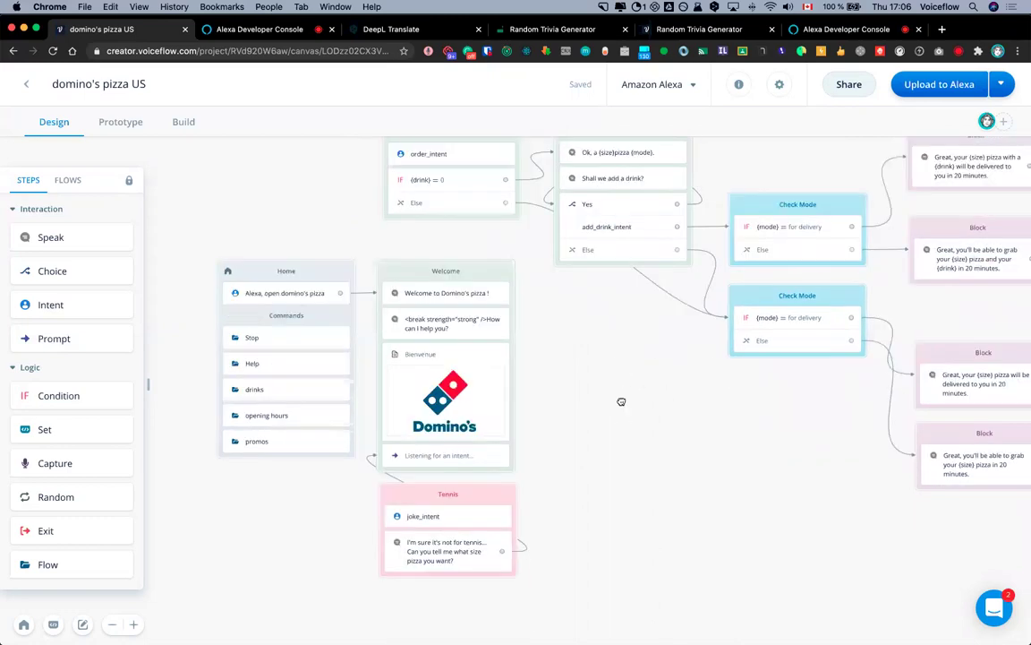
{"action": "scroll", "coordinate": [621, 400], "scroll_direction": "up", "scroll_amount": 3}
{"action": "scroll", "coordinate": [633, 362], "scroll_direction": "down", "scroll_amount": 3}
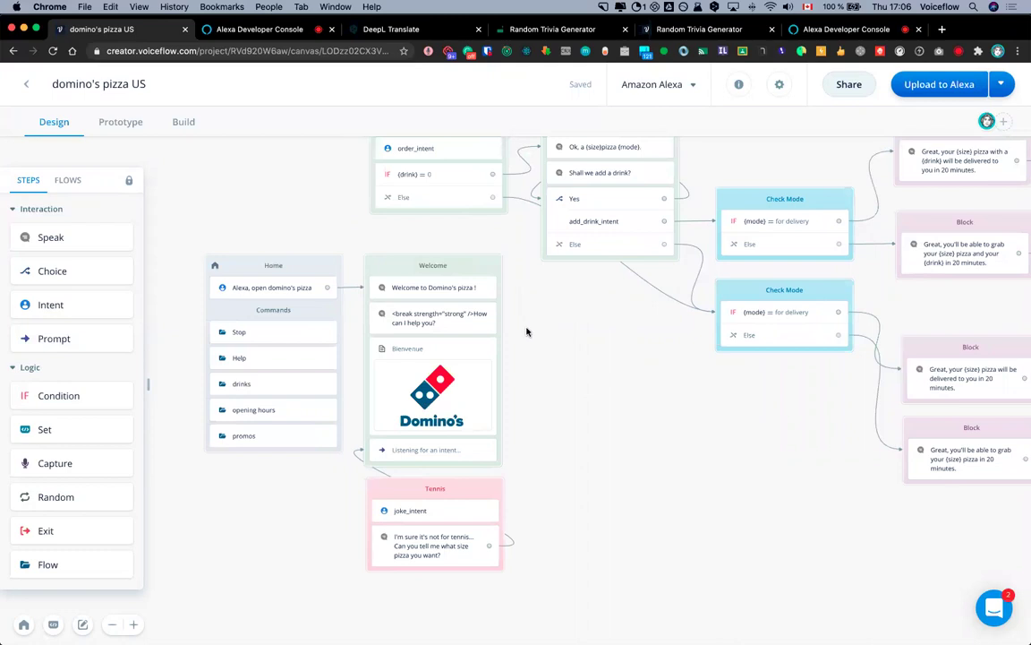
Inspect the settings of the two Speak steps and the Bienvenue card in the Welcome block
{"action": "left_click", "coordinate": [453, 296]}
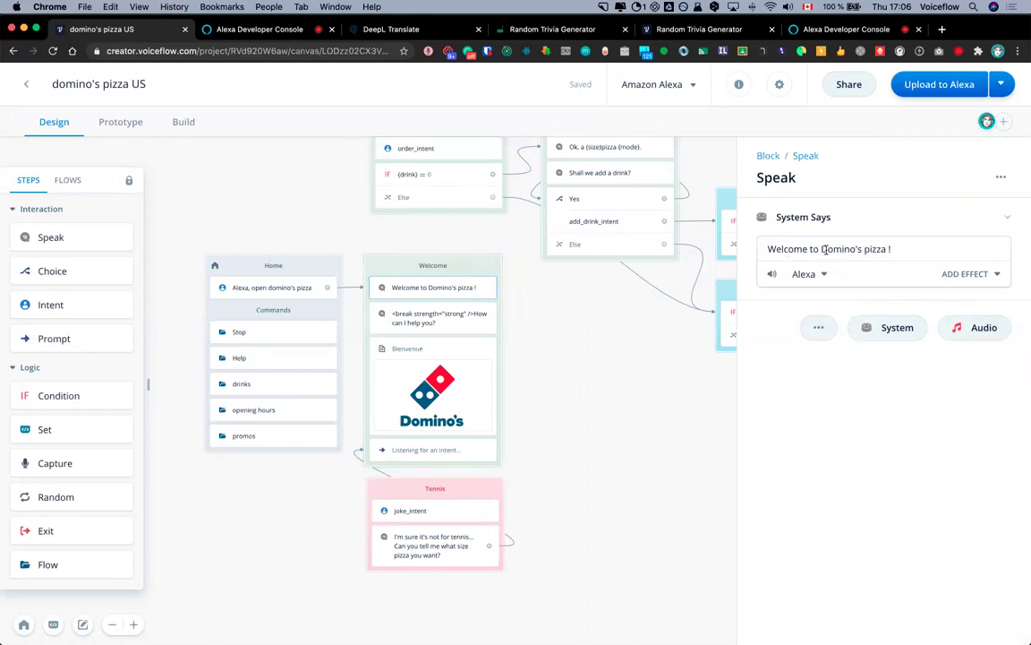
{"action": "left_click", "coordinate": [461, 319]}
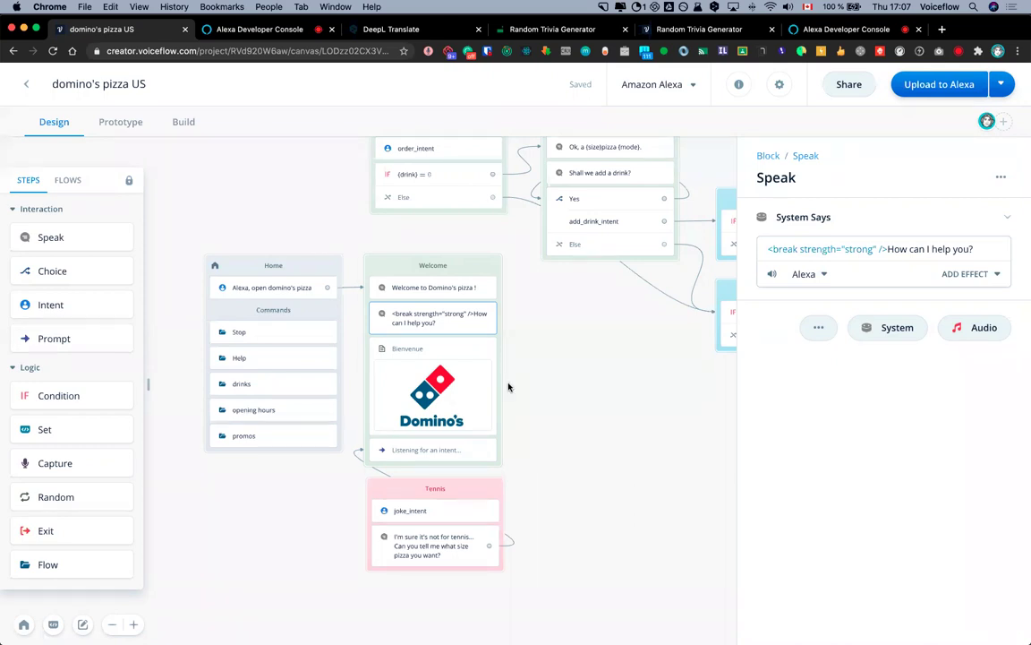
{"action": "left_click", "coordinate": [475, 396]}
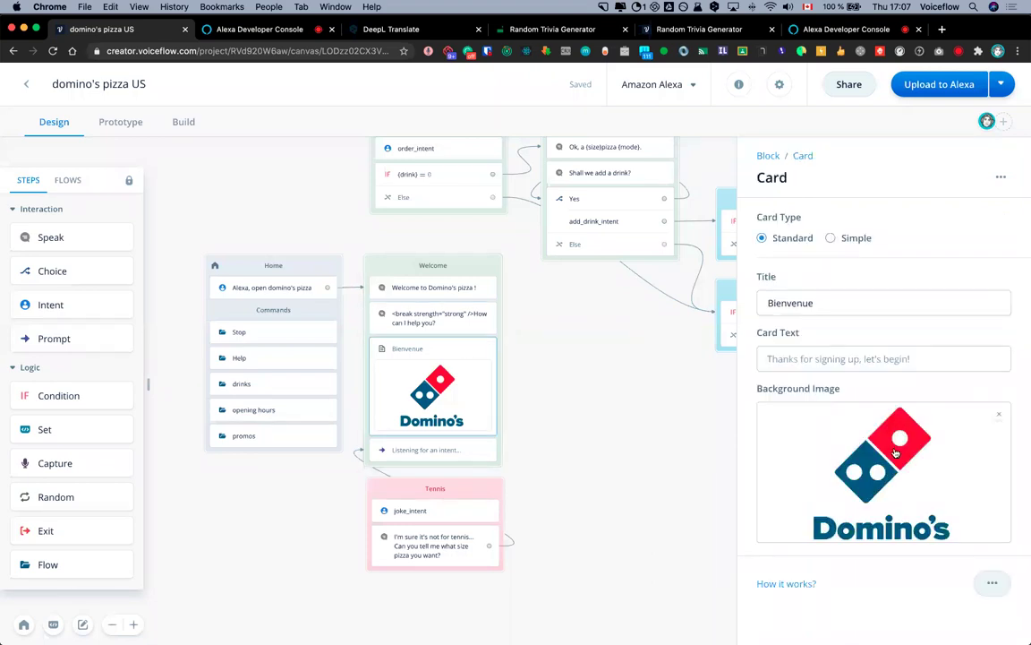
{"action": "left_click", "coordinate": [546, 397]}
Review the reprompt and the no reply response of the Welcome block's intent-listening Prompt step
{"action": "left_click", "coordinate": [438, 451]}
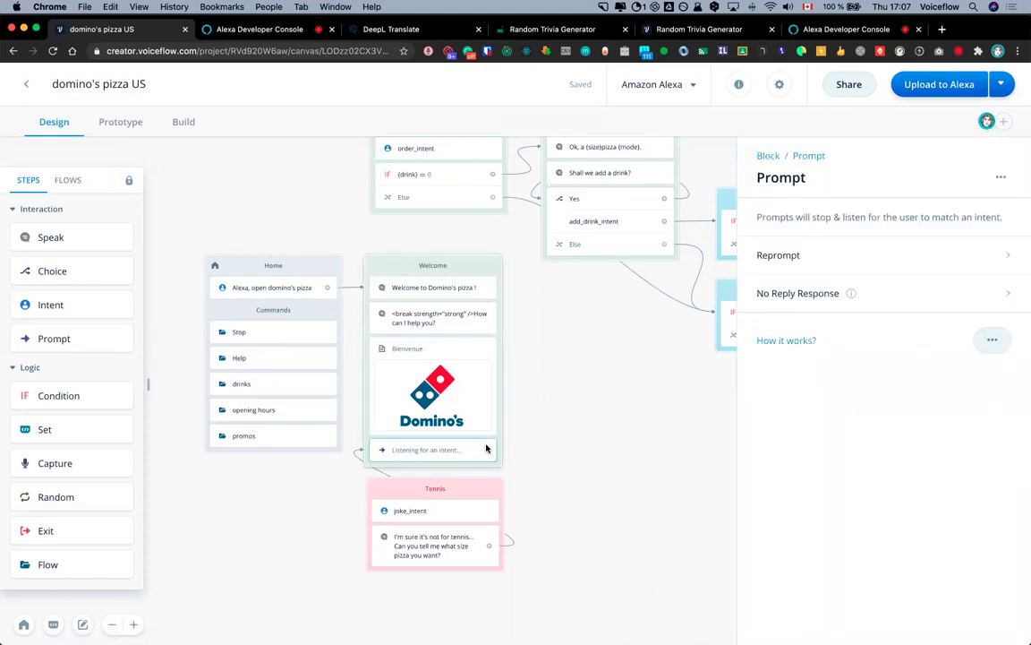
{"action": "left_click", "coordinate": [804, 255]}
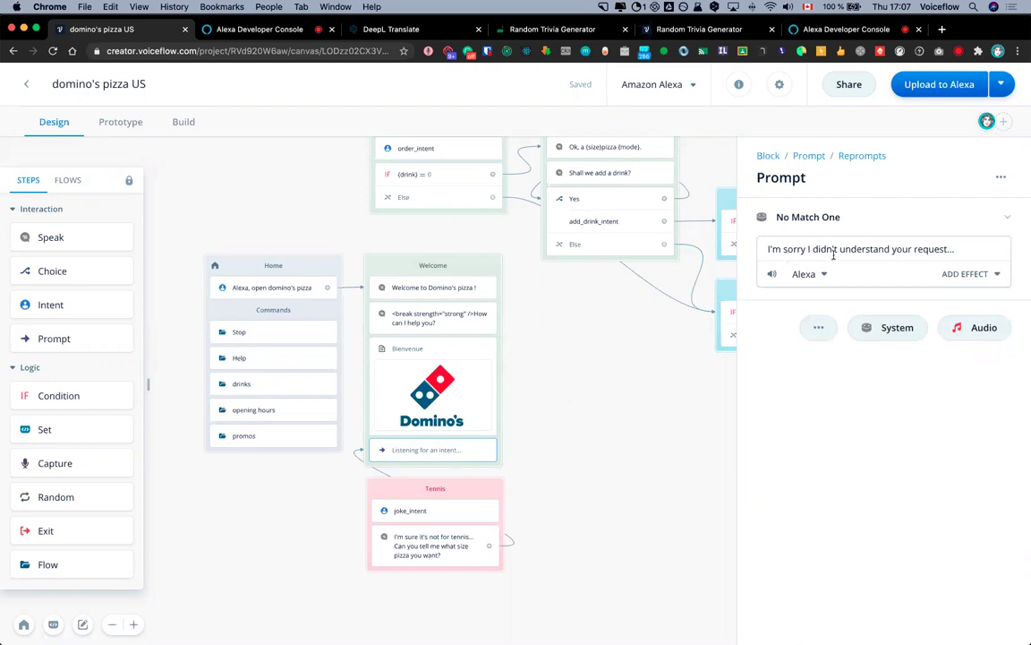
{"action": "left_click_drag", "start_coordinate": [955, 247], "coordinate": [601, 400]}
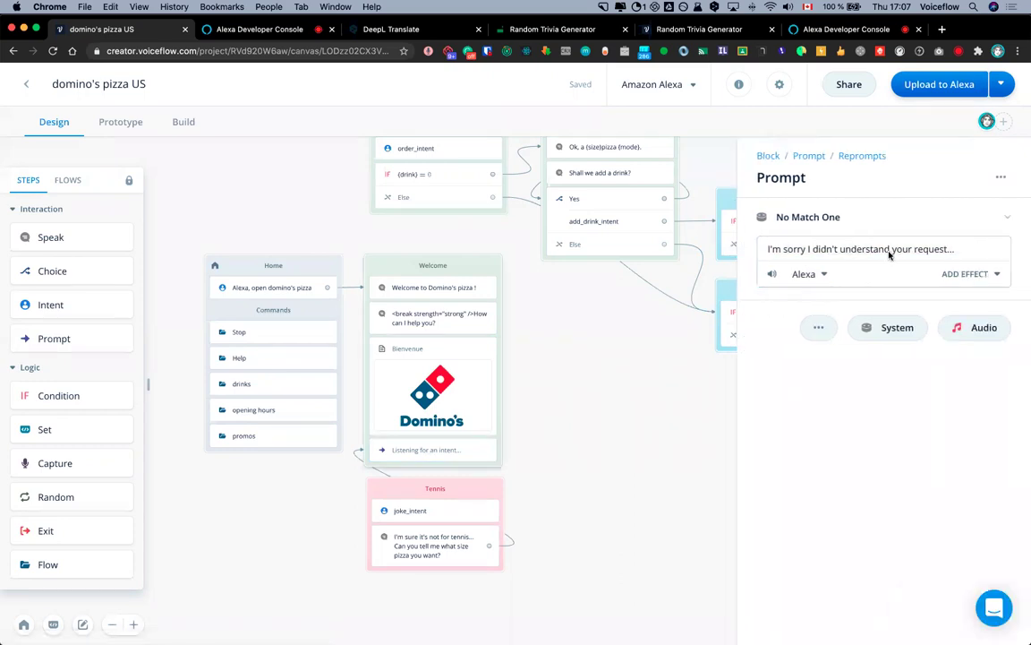
{"action": "left_click", "coordinate": [651, 368]}
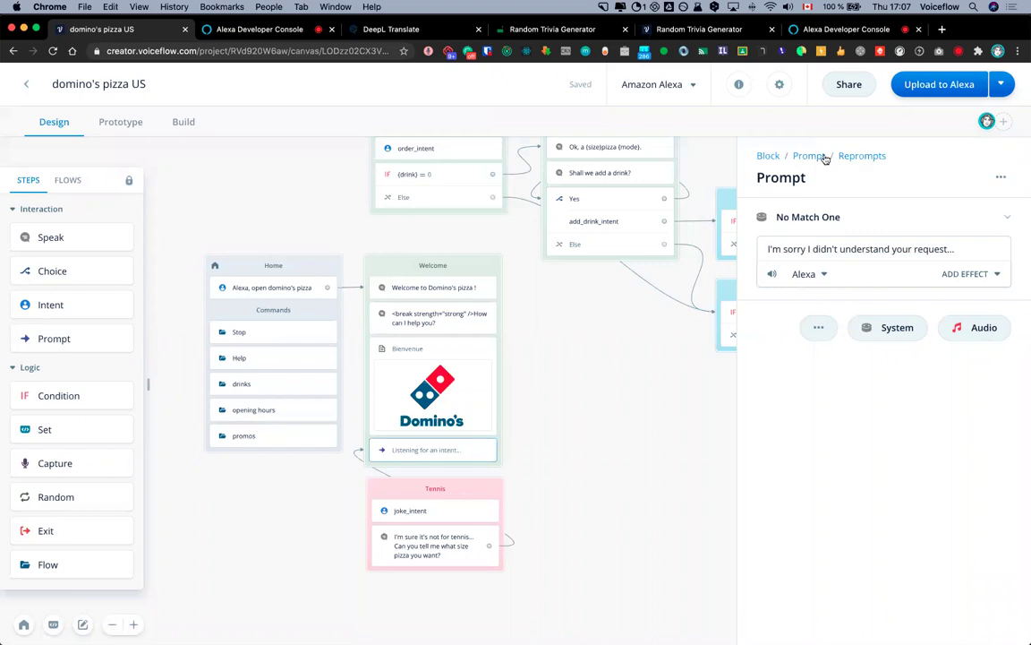
{"action": "left_click", "coordinate": [772, 288]}
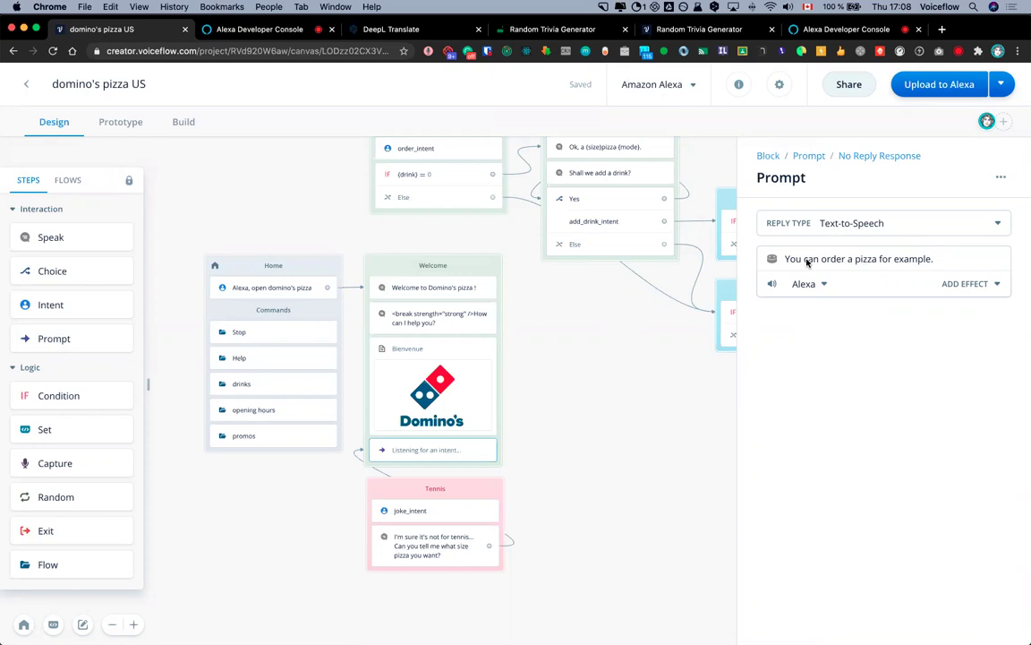
{"action": "left_click", "coordinate": [629, 398]}
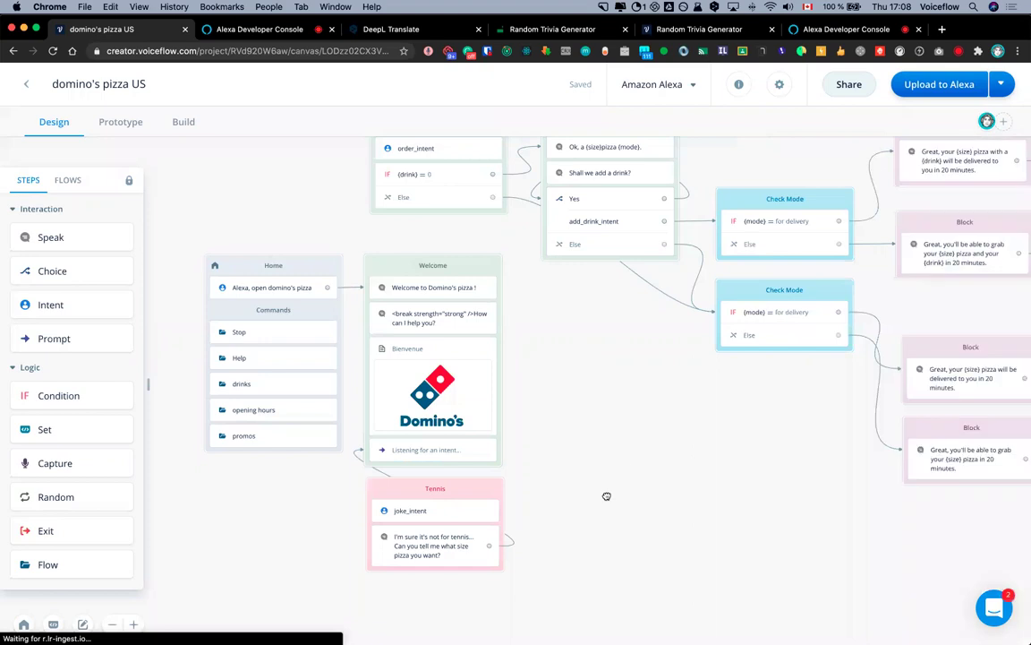
Open the order_intent step in the Order block to view its settings
{"action": "scroll", "coordinate": [582, 504], "scroll_direction": "up", "scroll_amount": 2}
{"action": "scroll", "coordinate": [476, 537], "scroll_direction": "up", "scroll_amount": 2}
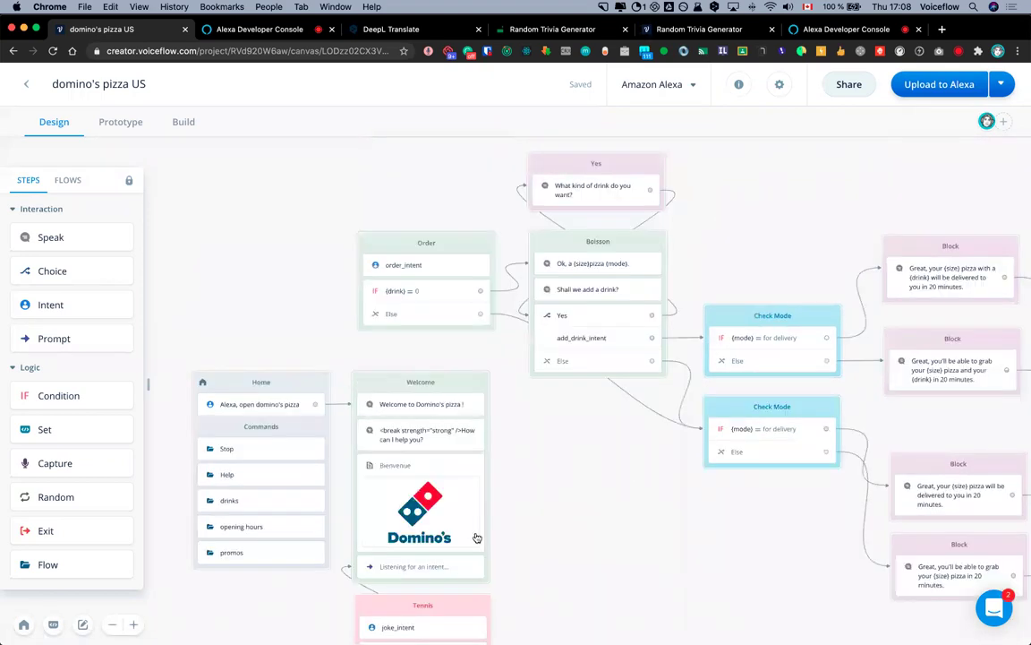
{"action": "scroll", "coordinate": [403, 525], "scroll_direction": "down", "scroll_amount": 1}
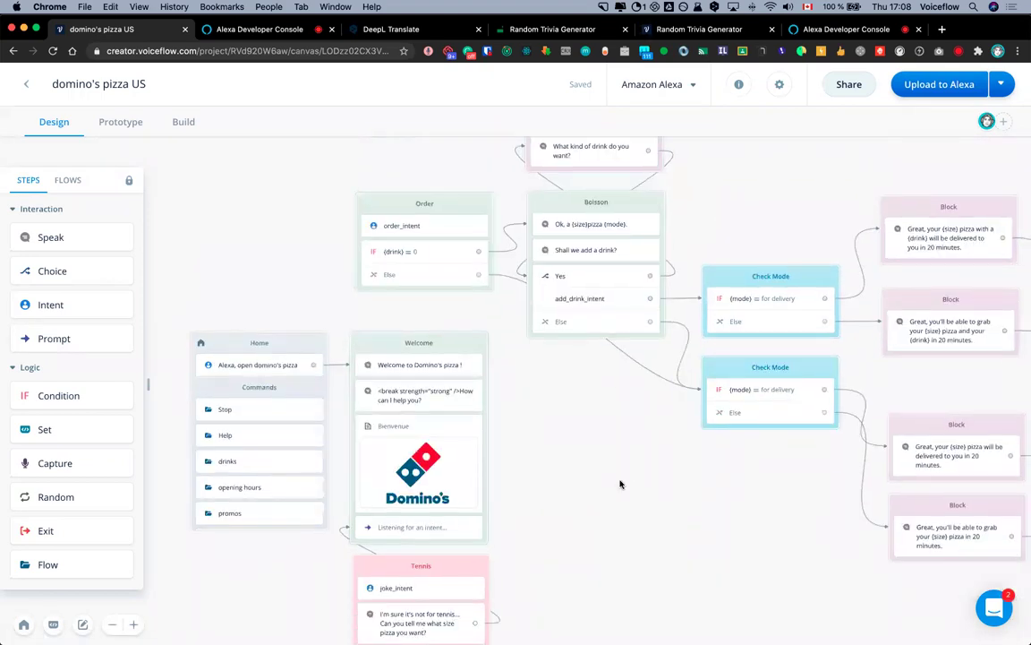
{"action": "scroll", "coordinate": [606, 531], "scroll_direction": "up", "scroll_amount": 1}
{"action": "scroll", "coordinate": [606, 536], "scroll_direction": "up", "scroll_amount": 3}
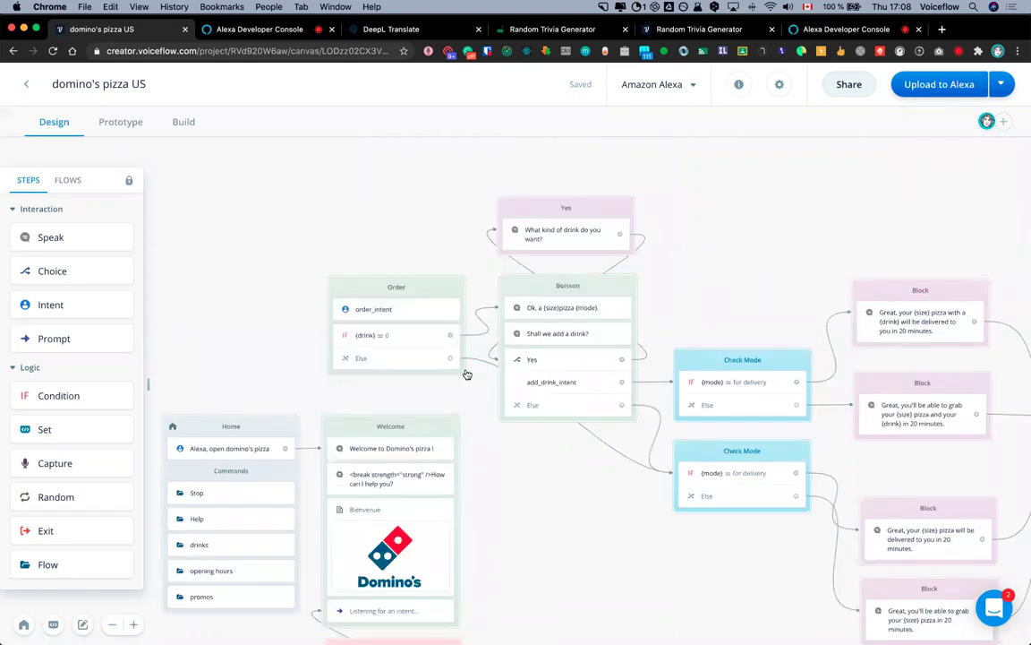
{"action": "left_click", "coordinate": [410, 317]}
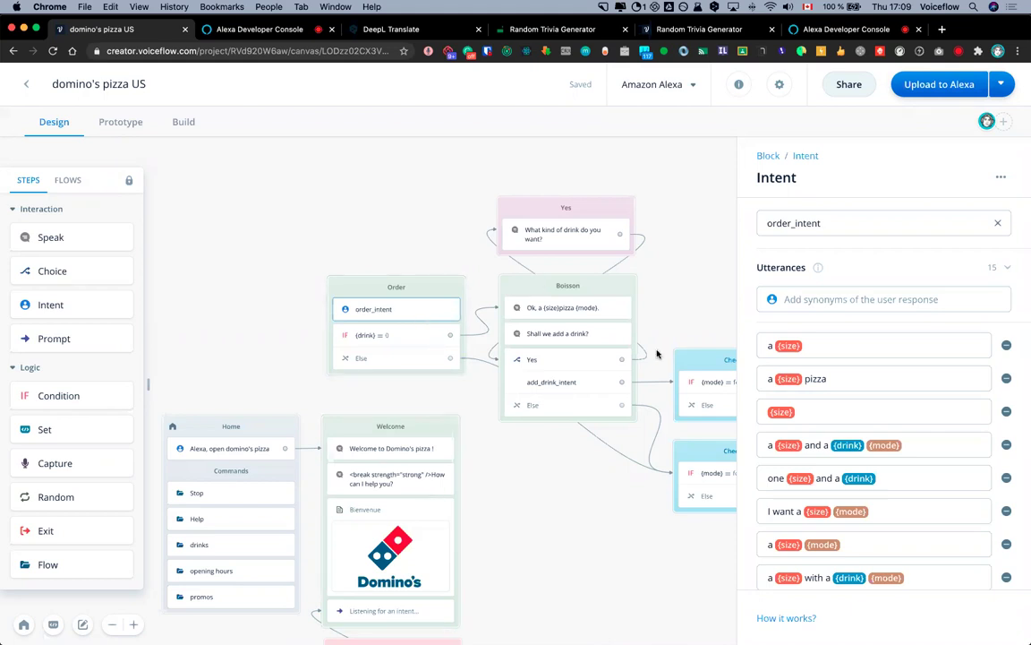
Close the intent settings and examine the conversation path from the Order block through the Check Mode blocks to the Reset block
{"action": "scroll", "coordinate": [646, 239], "scroll_direction": "right", "scroll_amount": 3}
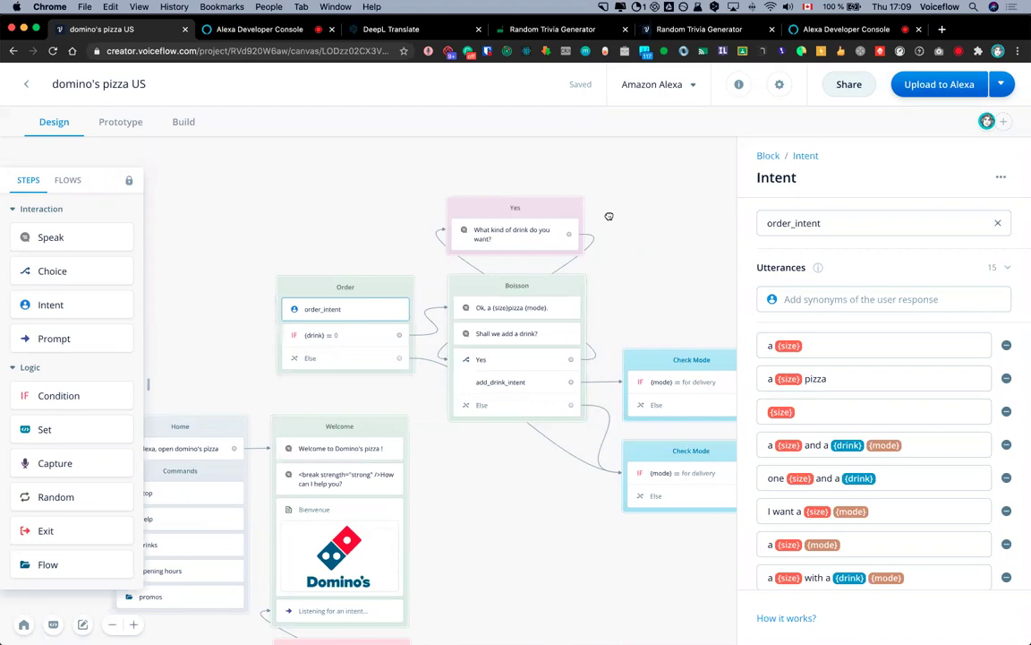
{"action": "scroll", "coordinate": [609, 216], "scroll_direction": "right", "scroll_amount": 5}
{"action": "left_click", "coordinate": [734, 188]}
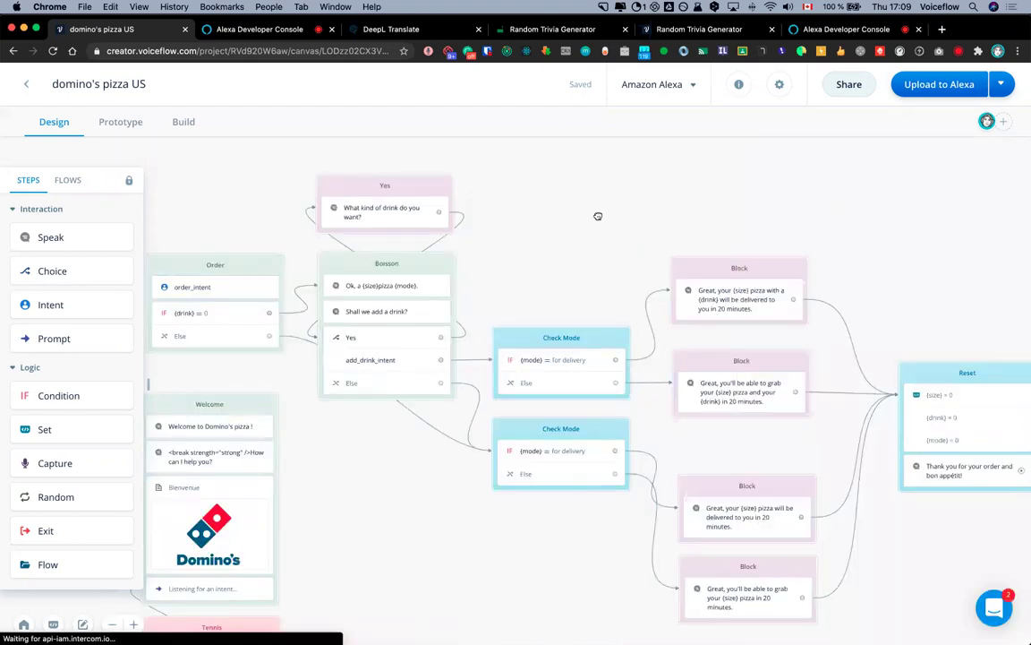
{"action": "scroll", "coordinate": [618, 269], "scroll_direction": "right", "scroll_amount": 3}
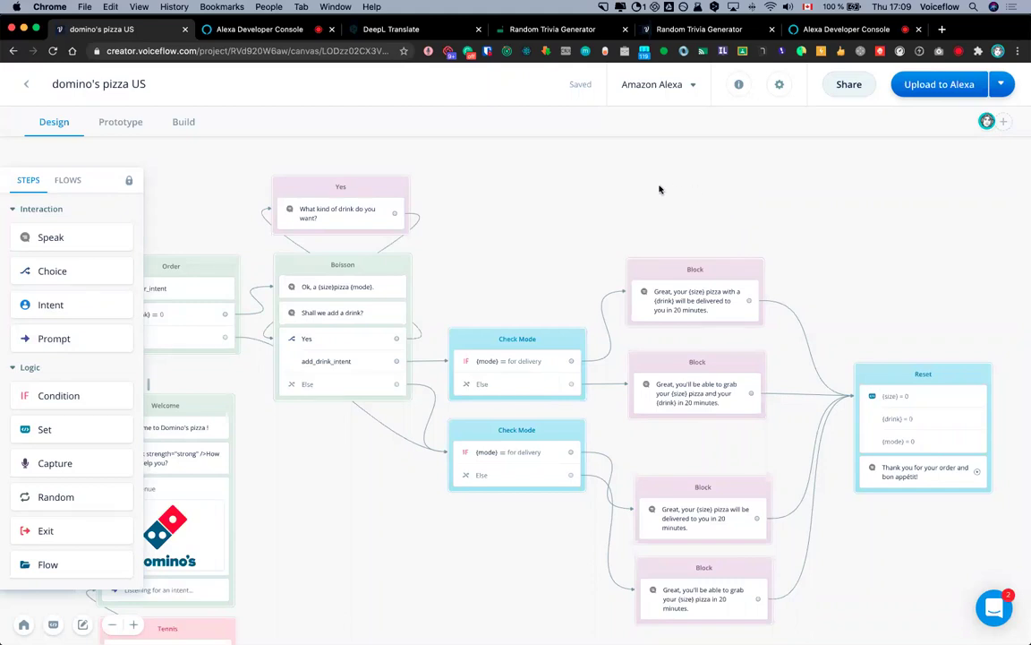
{"action": "scroll", "coordinate": [806, 207], "scroll_direction": "left", "scroll_amount": 5}
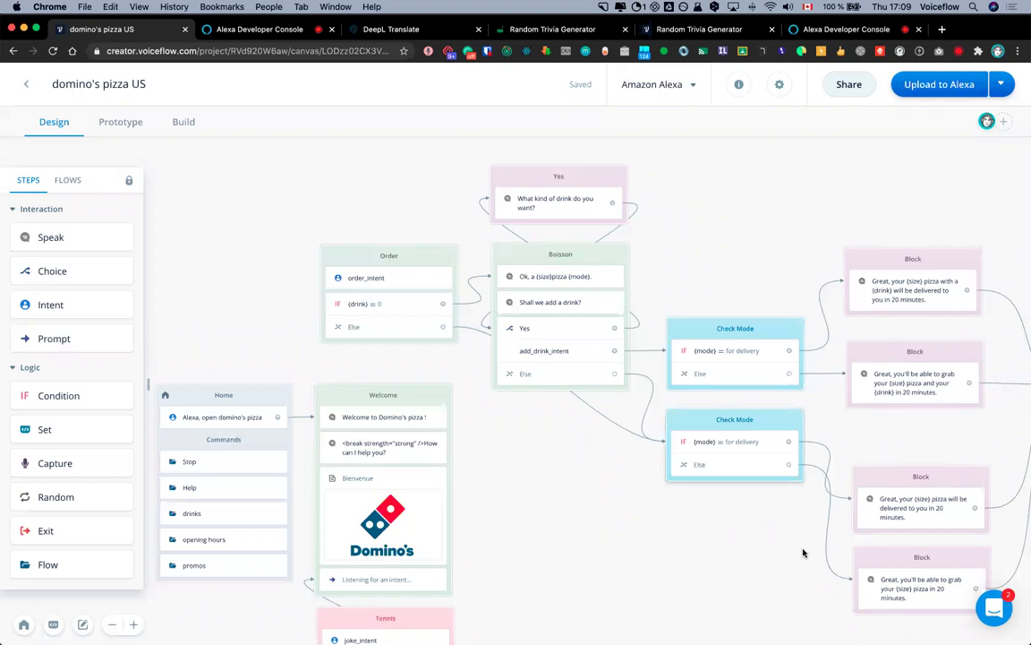
{"action": "scroll", "coordinate": [661, 497], "scroll_direction": "right", "scroll_amount": 5}
{"action": "scroll", "coordinate": [661, 497], "scroll_direction": "down", "scroll_amount": 1}
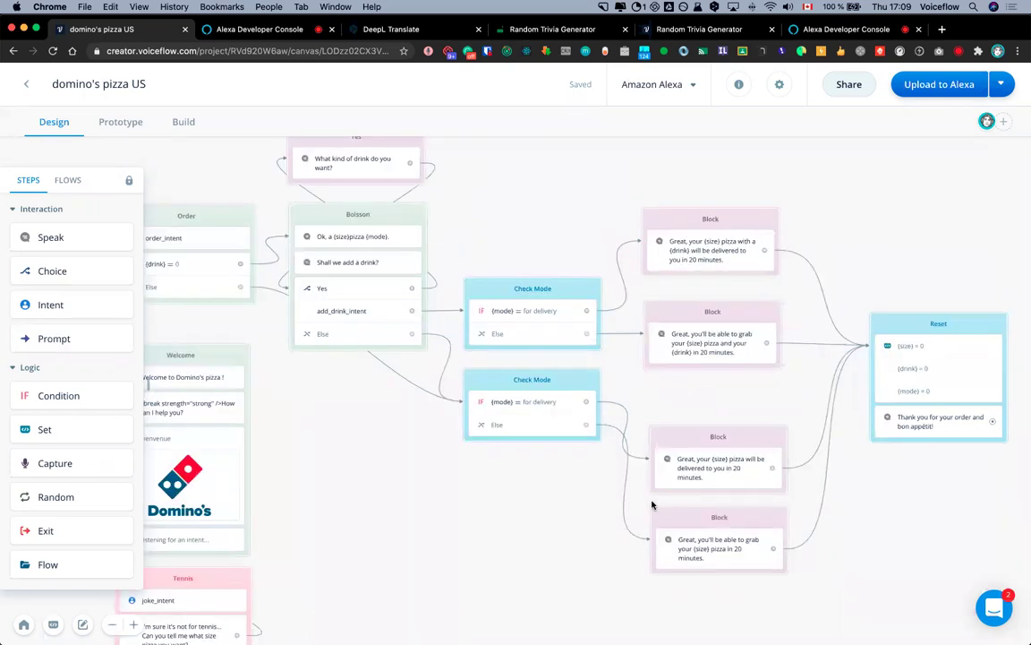
{"action": "scroll", "coordinate": [771, 521], "scroll_direction": "left", "scroll_amount": 5}
{"action": "scroll", "coordinate": [771, 520], "scroll_direction": "up", "scroll_amount": 2}
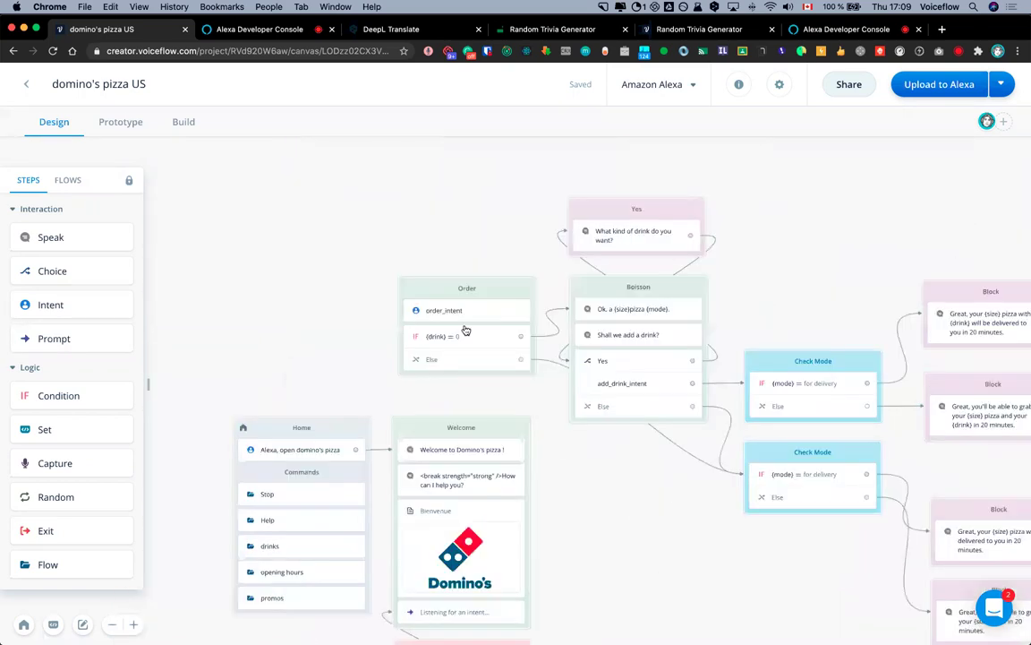
Reopen the Order block's order_intent and read through its utterances down to its slots
{"action": "left_click", "coordinate": [456, 315]}
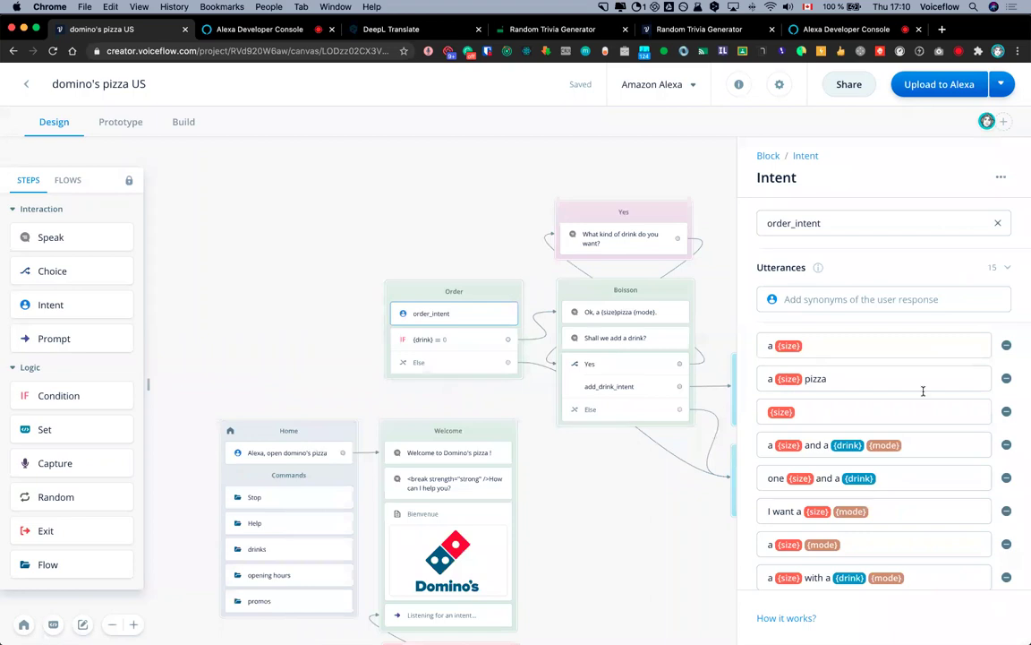
{"action": "scroll", "coordinate": [884, 366], "scroll_direction": "down", "scroll_amount": 5}
{"action": "scroll", "coordinate": [842, 349], "scroll_direction": "up", "scroll_amount": 5}
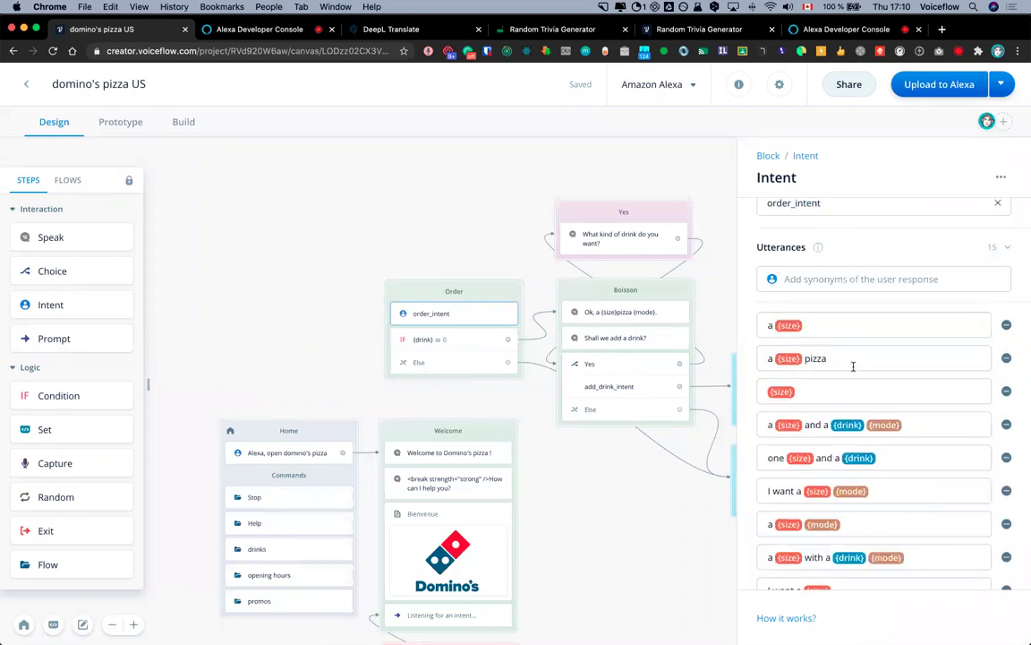
{"action": "scroll", "coordinate": [854, 369], "scroll_direction": "down", "scroll_amount": 3}
{"action": "scroll", "coordinate": [854, 370], "scroll_direction": "up", "scroll_amount": 2}
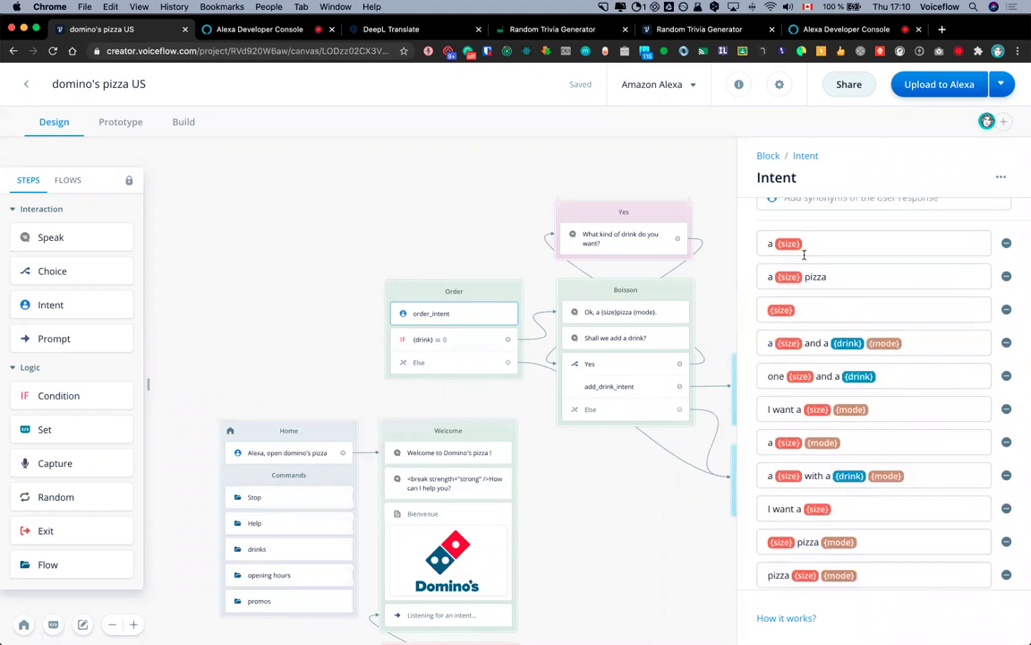
{"action": "scroll", "coordinate": [851, 407], "scroll_direction": "down", "scroll_amount": 2}
{"action": "scroll", "coordinate": [851, 407], "scroll_direction": "down", "scroll_amount": 5}
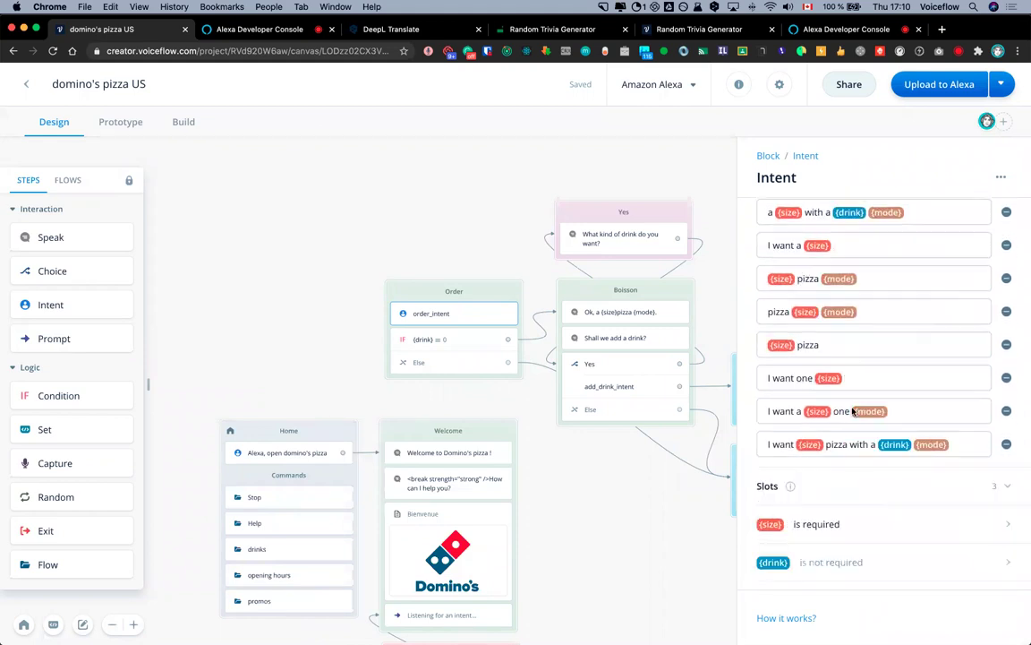
Read through all the utterances of order_intent again, down to the size, drink and mode slots
{"action": "scroll", "coordinate": [854, 411], "scroll_direction": "up", "scroll_amount": 8}
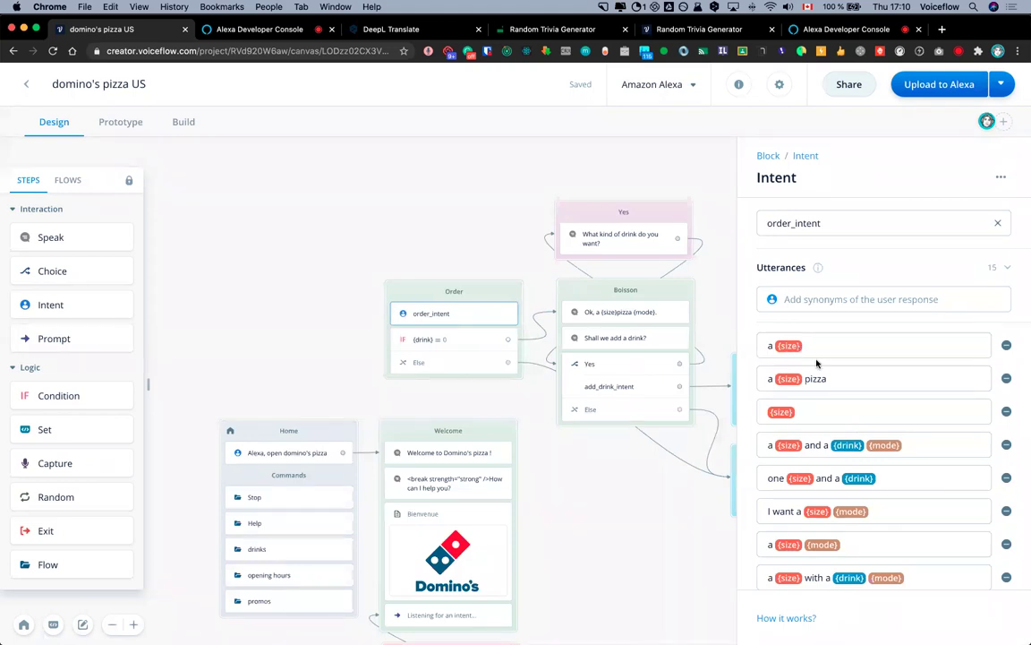
{"action": "scroll", "coordinate": [845, 375], "scroll_direction": "down", "scroll_amount": 1}
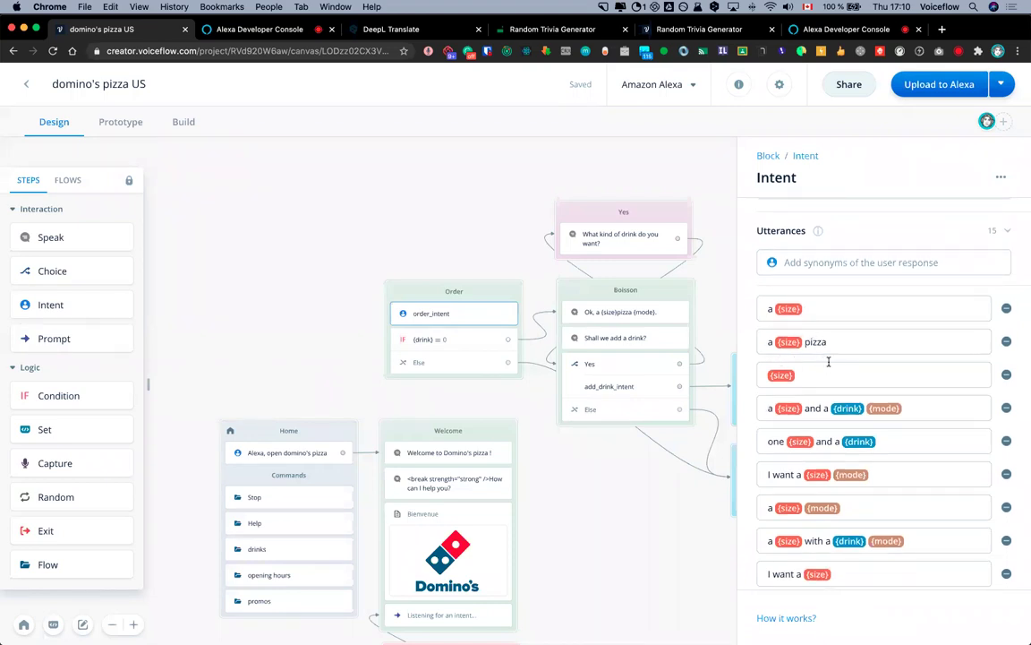
{"action": "scroll", "coordinate": [827, 358], "scroll_direction": "down", "scroll_amount": 2}
{"action": "scroll", "coordinate": [793, 359], "scroll_direction": "down", "scroll_amount": 1}
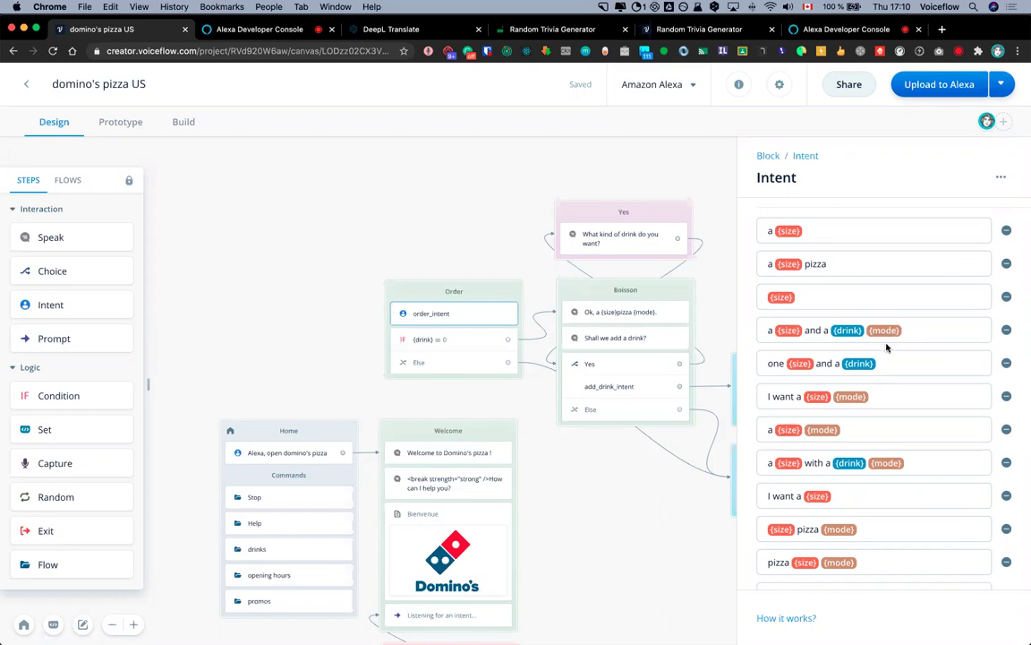
{"action": "scroll", "coordinate": [888, 357], "scroll_direction": "down", "scroll_amount": 2}
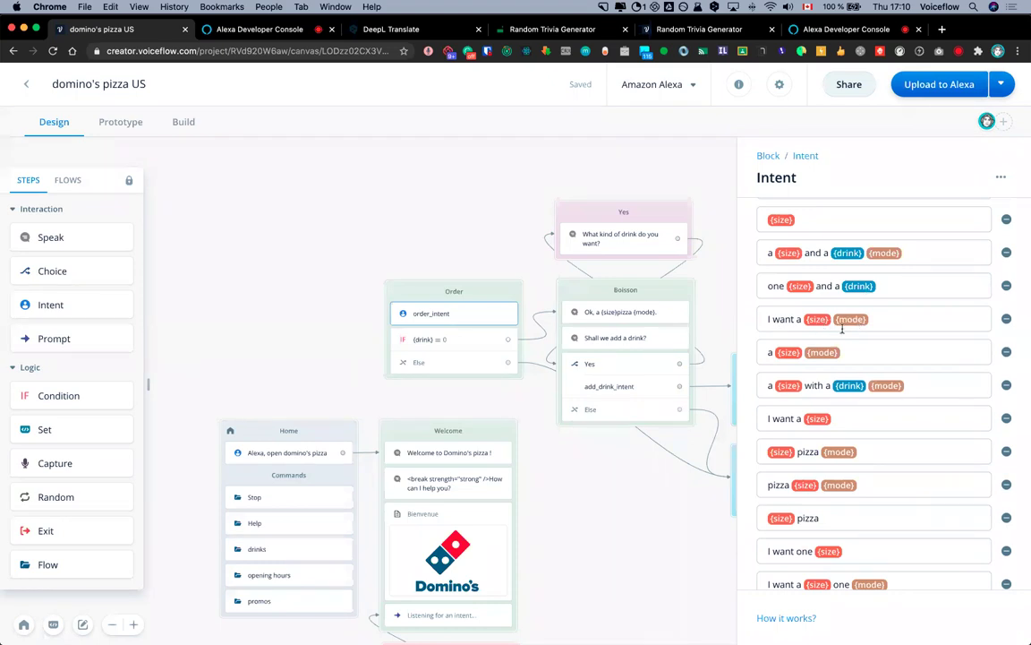
{"action": "scroll", "coordinate": [864, 353], "scroll_direction": "down", "scroll_amount": 1}
{"action": "scroll", "coordinate": [865, 353], "scroll_direction": "down", "scroll_amount": 1}
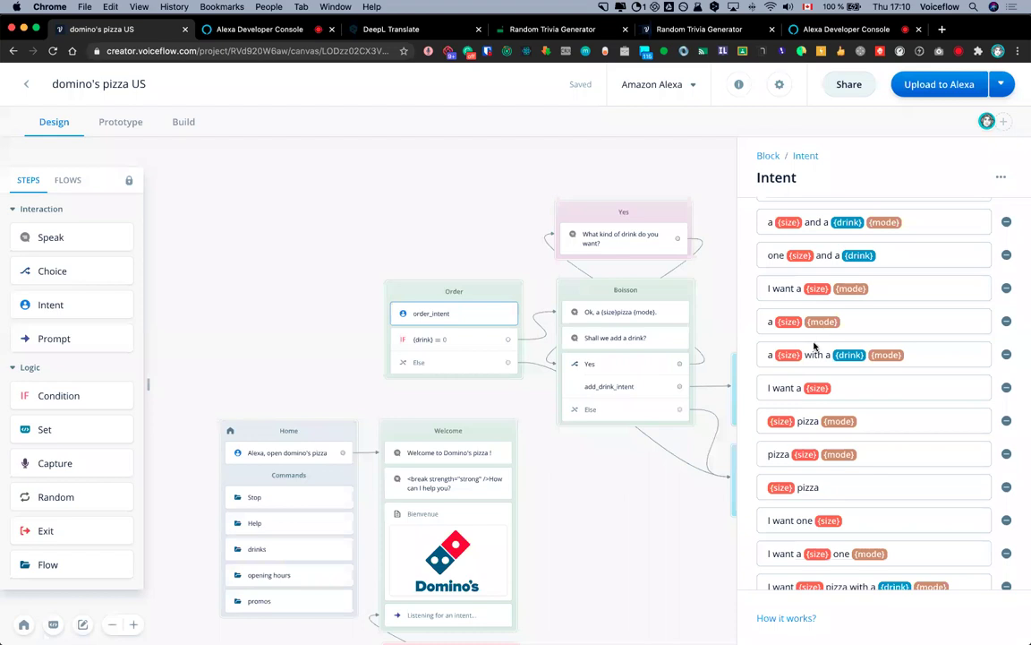
{"action": "scroll", "coordinate": [850, 368], "scroll_direction": "down", "scroll_amount": 5}
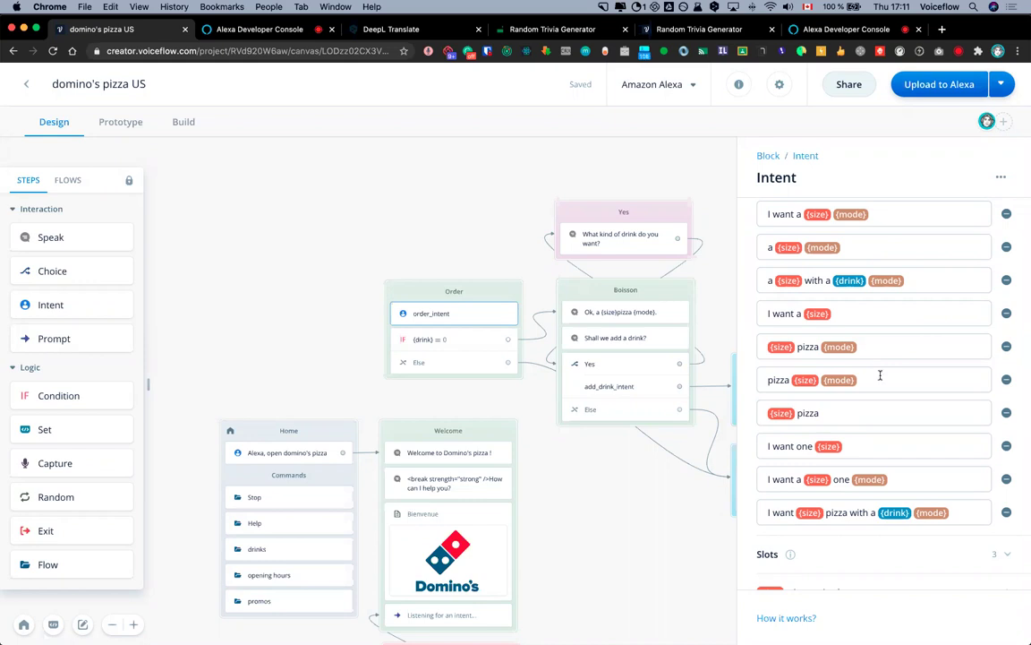
{"action": "scroll", "coordinate": [884, 367], "scroll_direction": "down", "scroll_amount": 2}
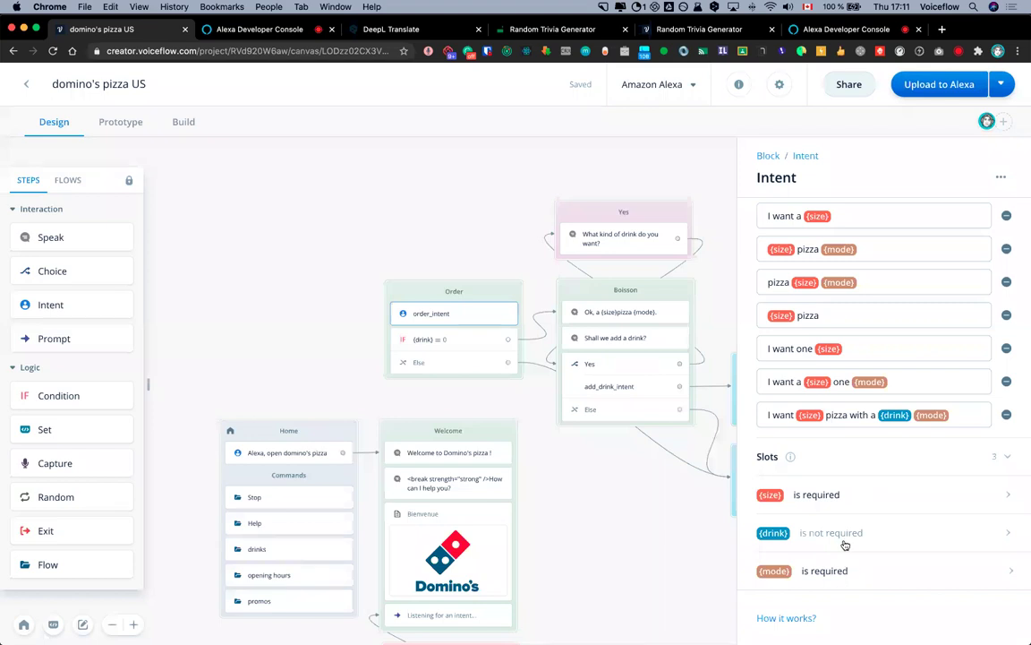
Reword the size slot's prompt in order_intent to "Great, what pizza size would you like?"
{"action": "left_click", "coordinate": [844, 493]}
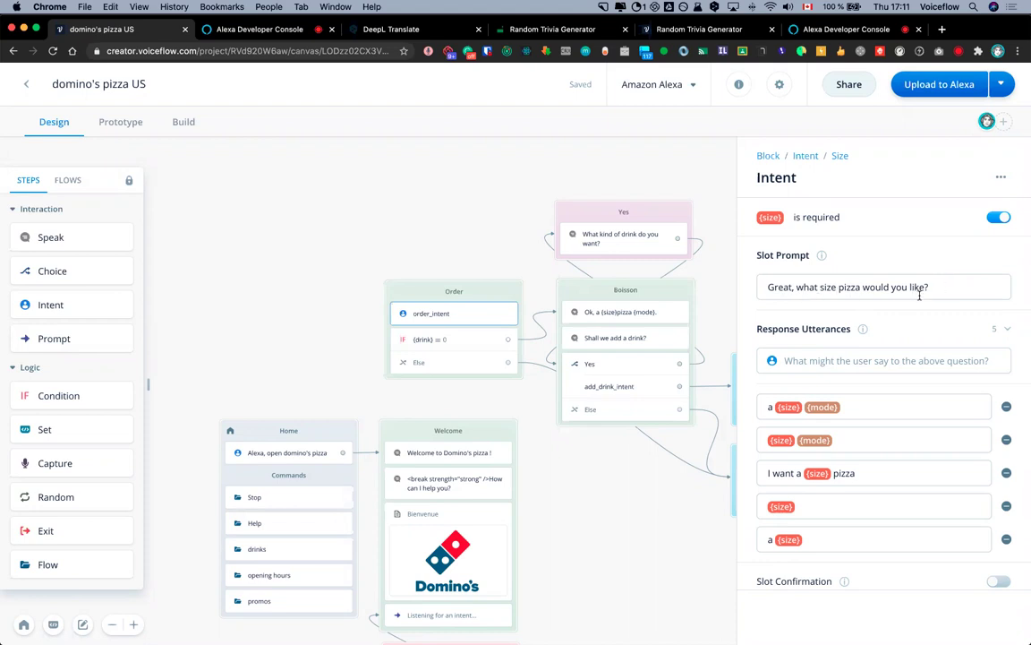
{"action": "left_click", "coordinate": [836, 288]}
{"action": "key", "text": "BackSpace"}
{"action": "key", "text": "BackSpace"}
{"action": "key", "text": "BackSpace"}
{"action": "key", "text": "BackSpace"}
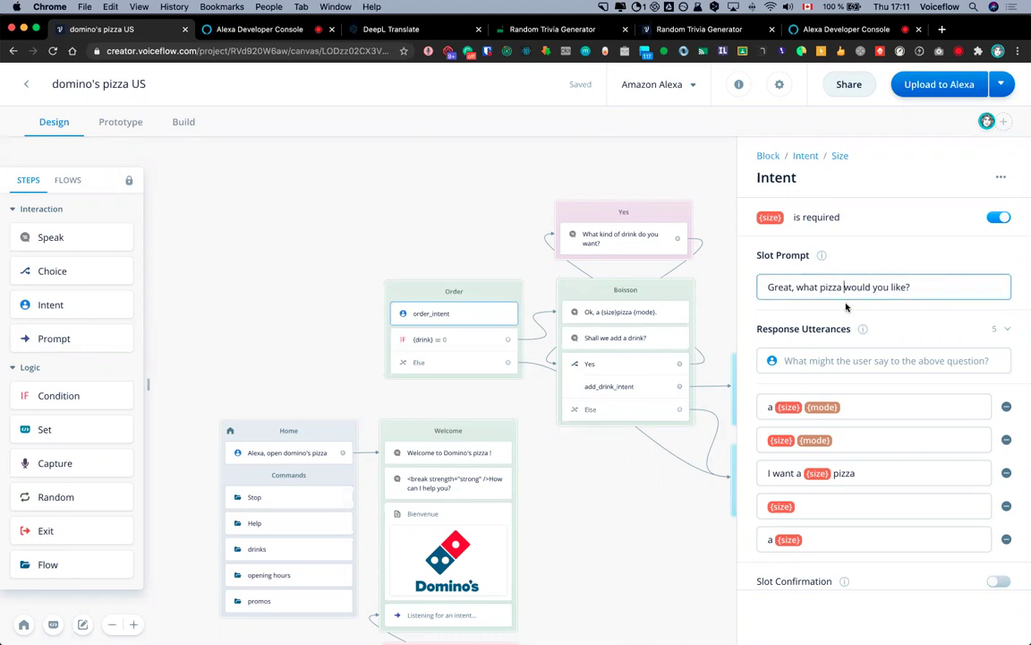
{"action": "type", "text": "size"}
{"action": "scroll", "coordinate": [880, 348], "scroll_direction": "down", "scroll_amount": 1}
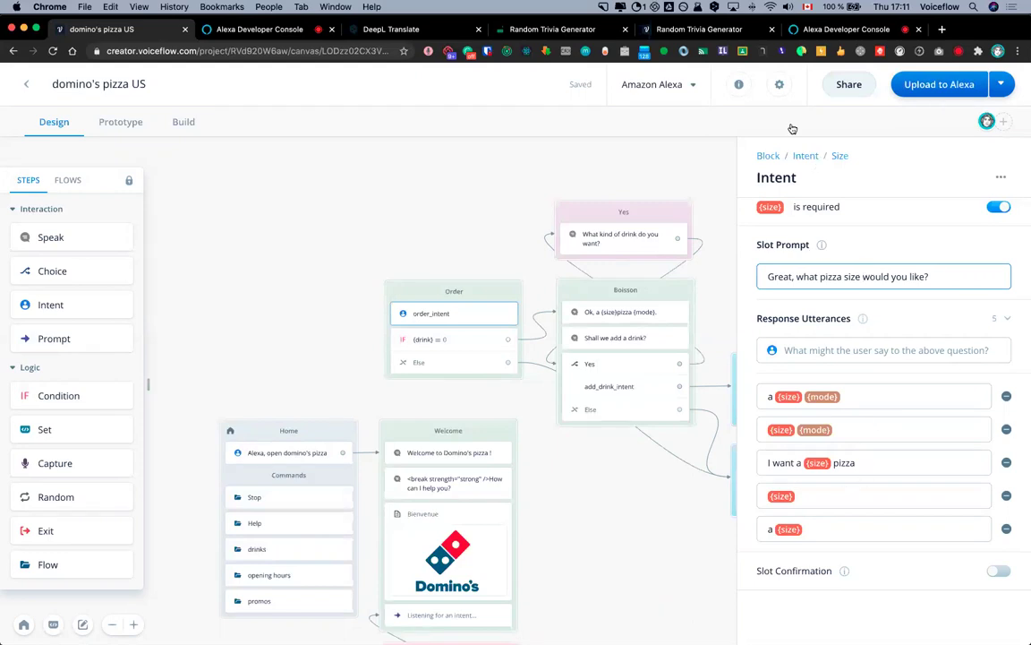
Return to order_intent, review the mode slot's prompt and response utterances, and close the intent settings
{"action": "left_click", "coordinate": [808, 160]}
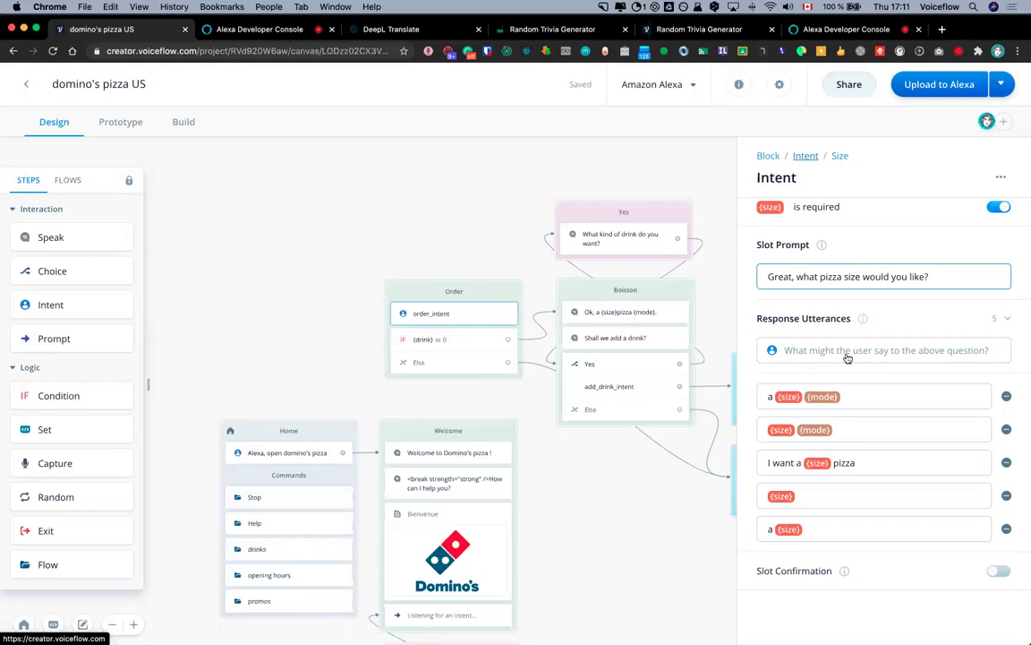
{"action": "scroll", "coordinate": [859, 568], "scroll_direction": "down", "scroll_amount": 8}
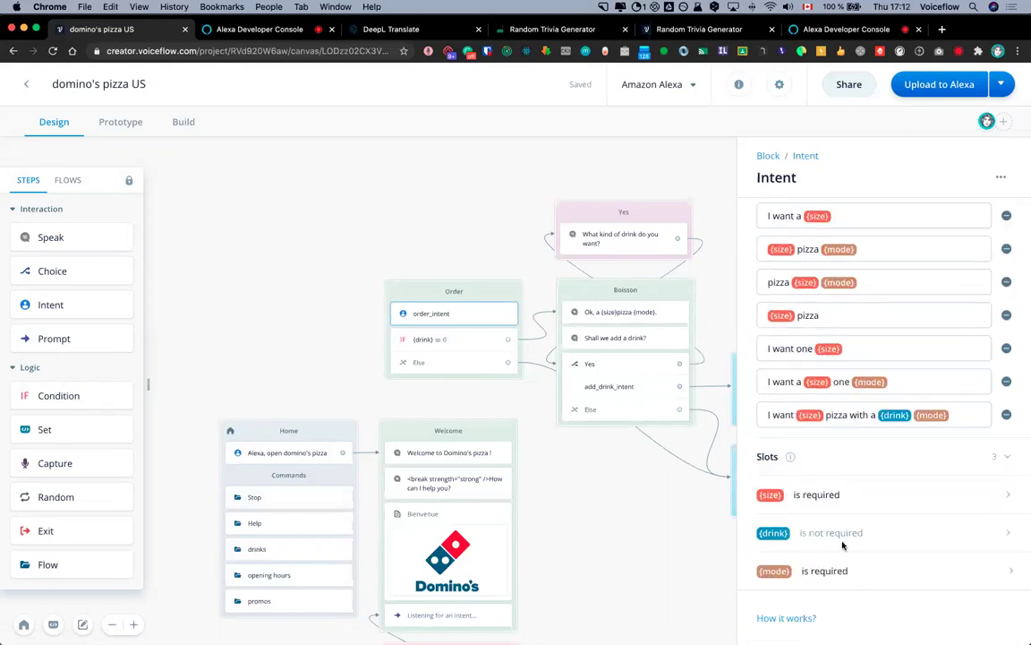
{"action": "left_click", "coordinate": [824, 570]}
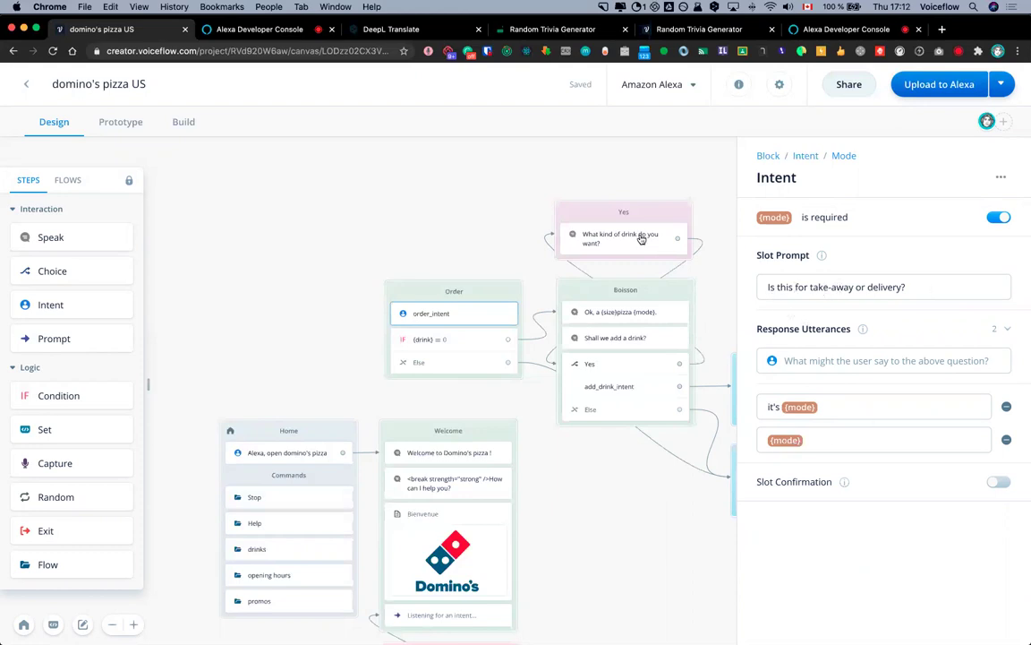
{"action": "left_click", "coordinate": [501, 207]}
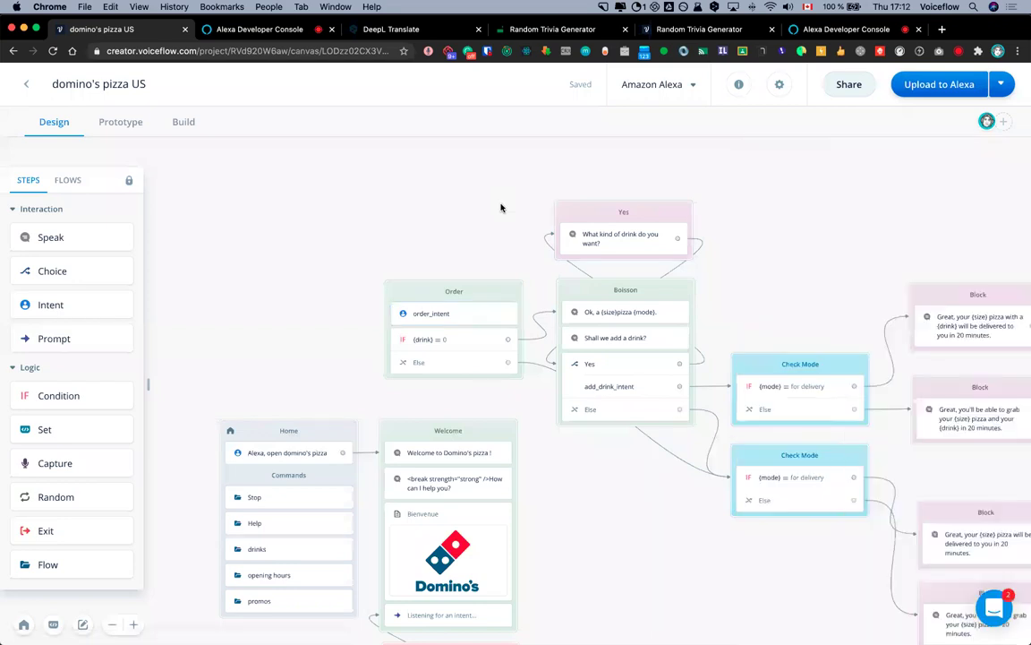
Open the project's interaction model and review the size slot's custom values and their synonyms
{"action": "key", "text": "m"}
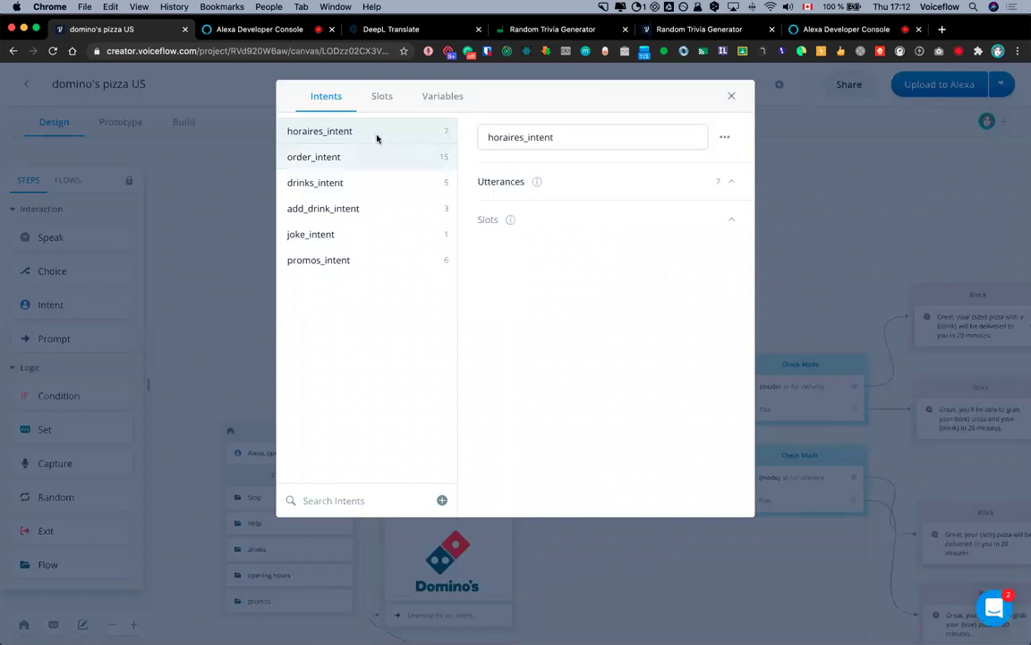
{"action": "left_click", "coordinate": [377, 100]}
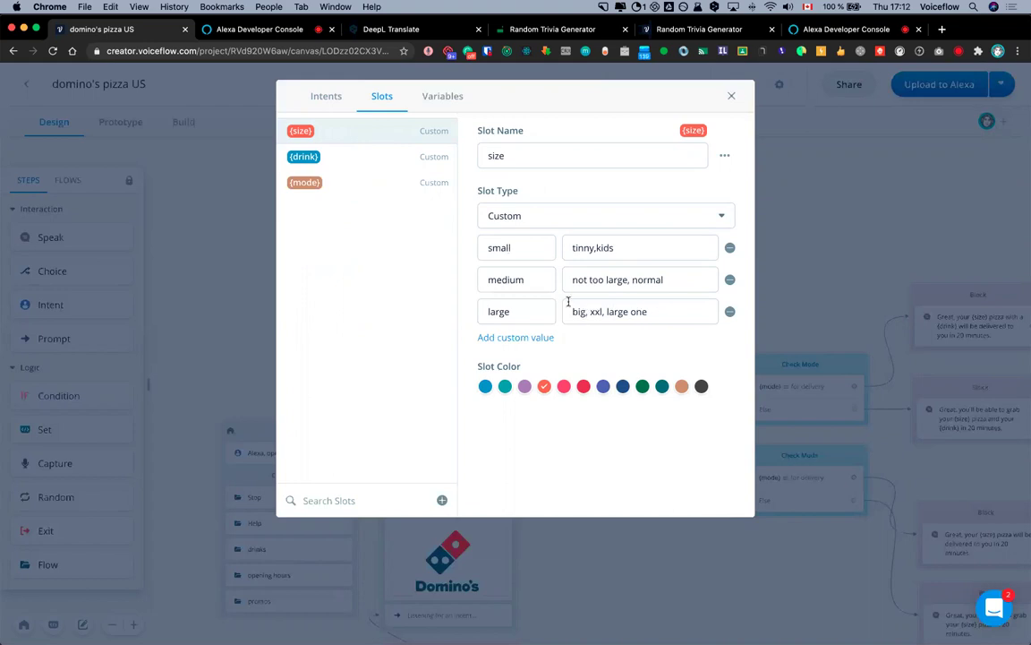
{"action": "left_click_drag", "start_coordinate": [568, 249], "coordinate": [640, 247]}
{"action": "left_click", "coordinate": [642, 246]}
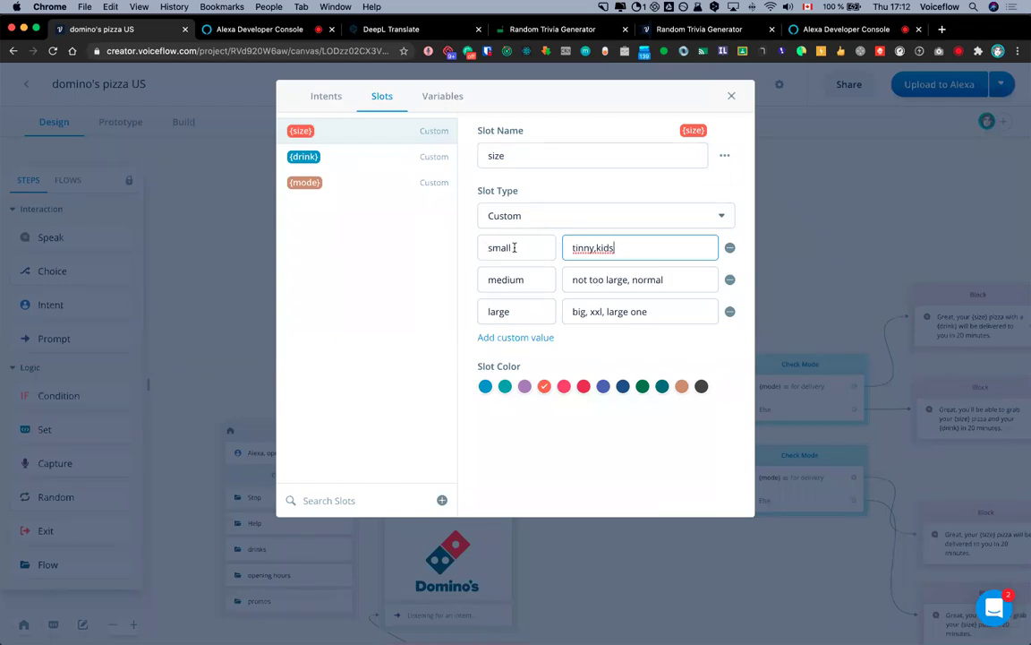
{"action": "key", "text": "shift+Tab"}
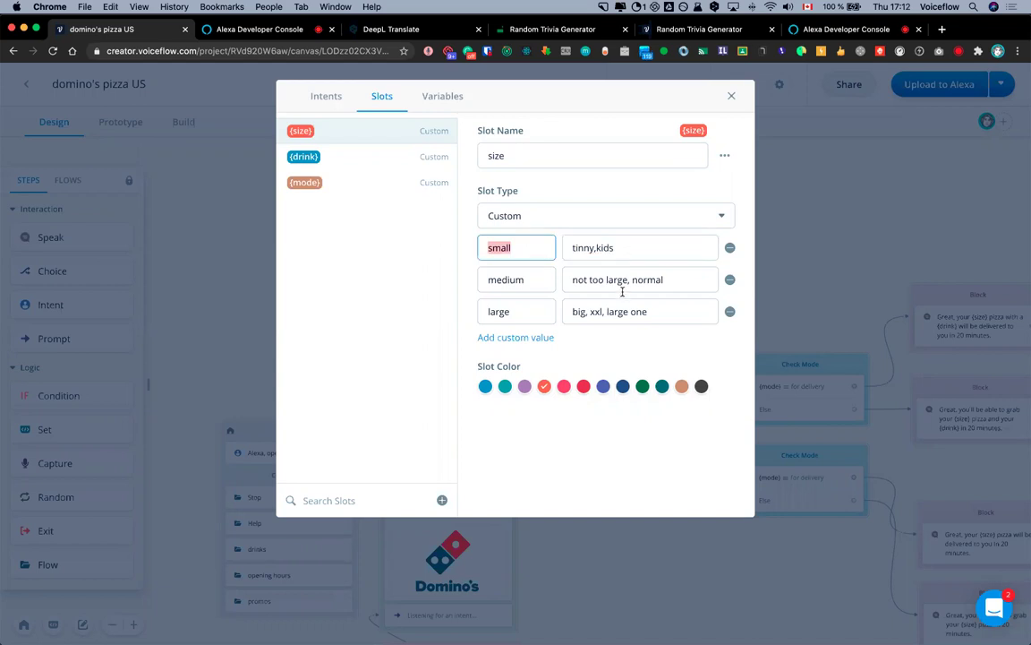
{"action": "left_click", "coordinate": [656, 280]}
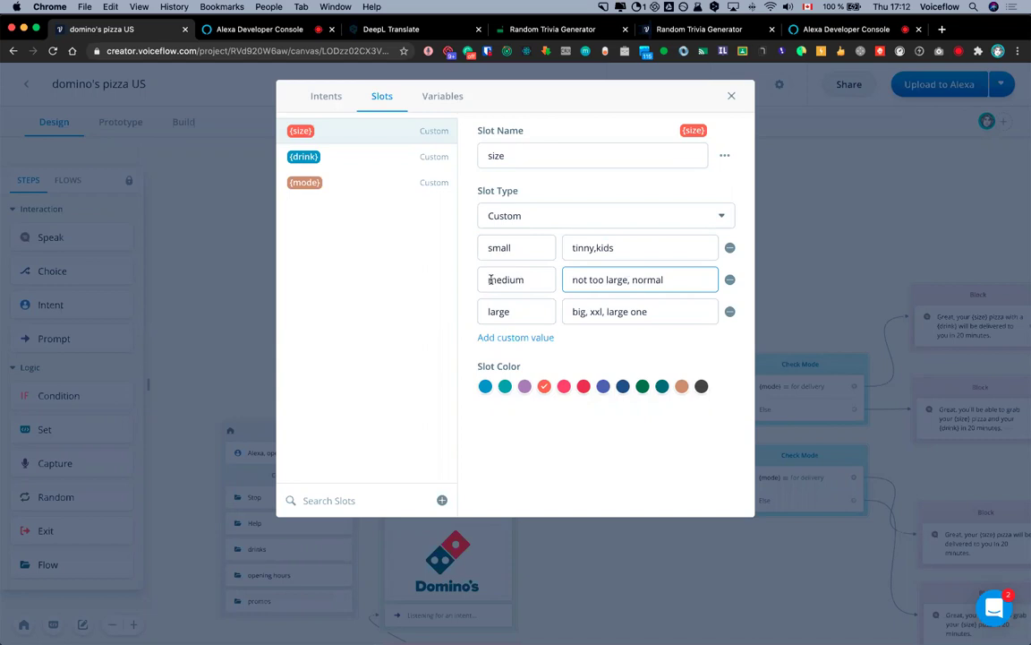
Add "diet coke" as the first synonym of the light value in the drink slot
{"action": "left_click", "coordinate": [350, 163]}
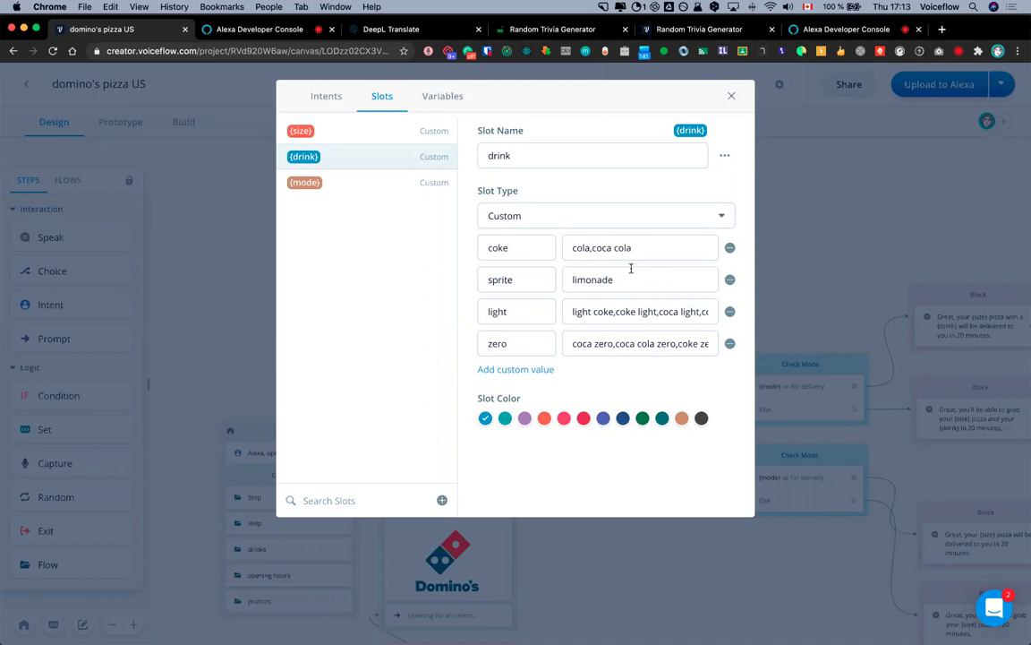
{"action": "left_click", "coordinate": [573, 311]}
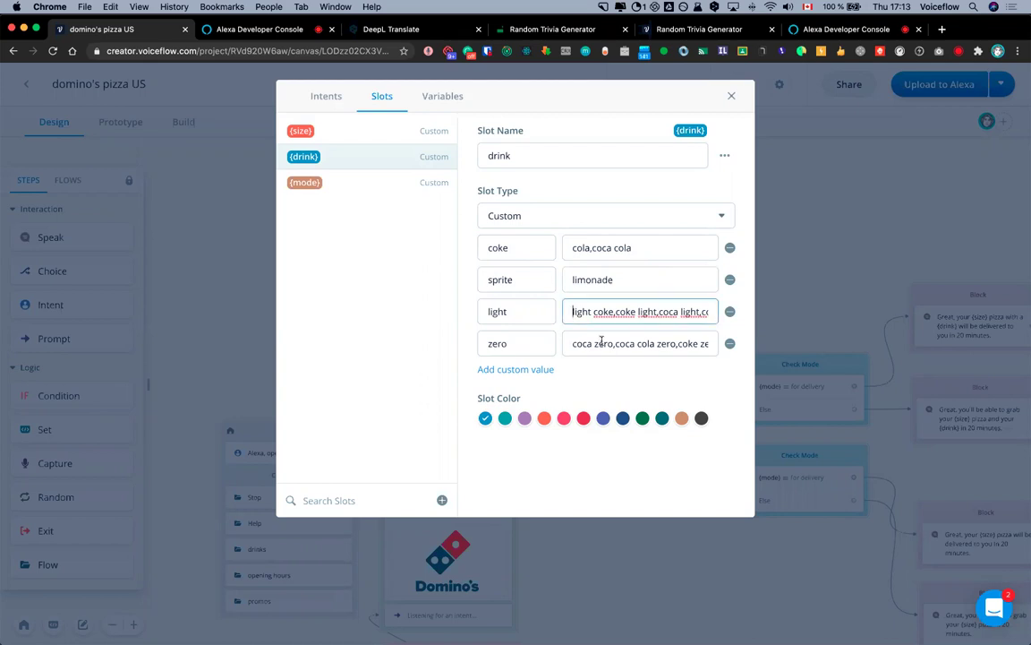
{"action": "type", "text": "diet coke,"}
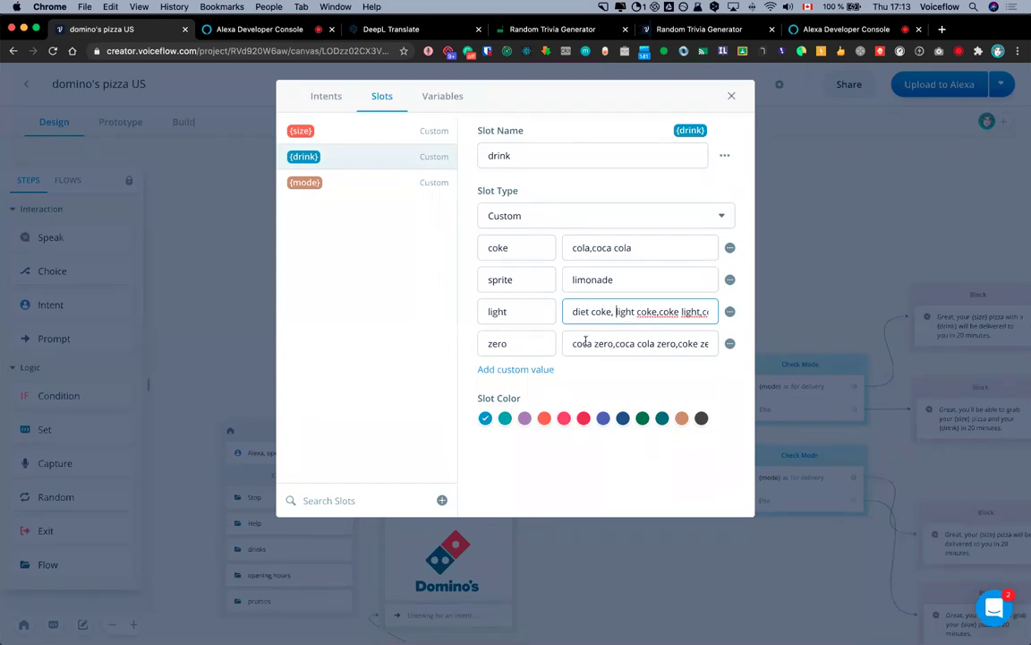
Review the mode slot's take-away and delivery values with their synonyms, and close the interaction model
{"action": "left_click", "coordinate": [338, 186]}
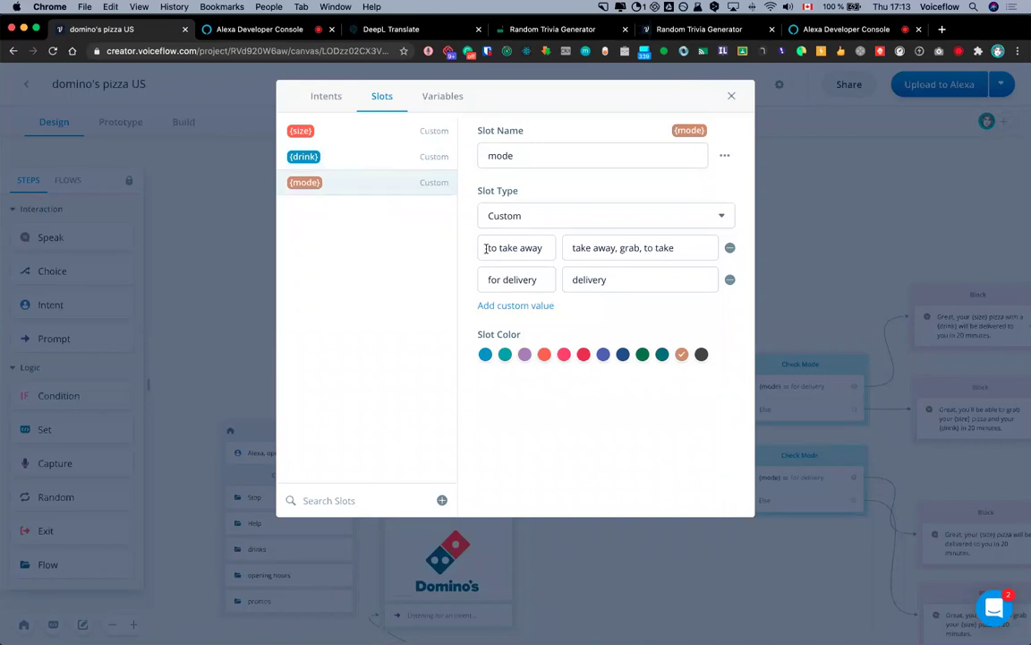
{"action": "left_click_drag", "start_coordinate": [485, 248], "coordinate": [504, 279]}
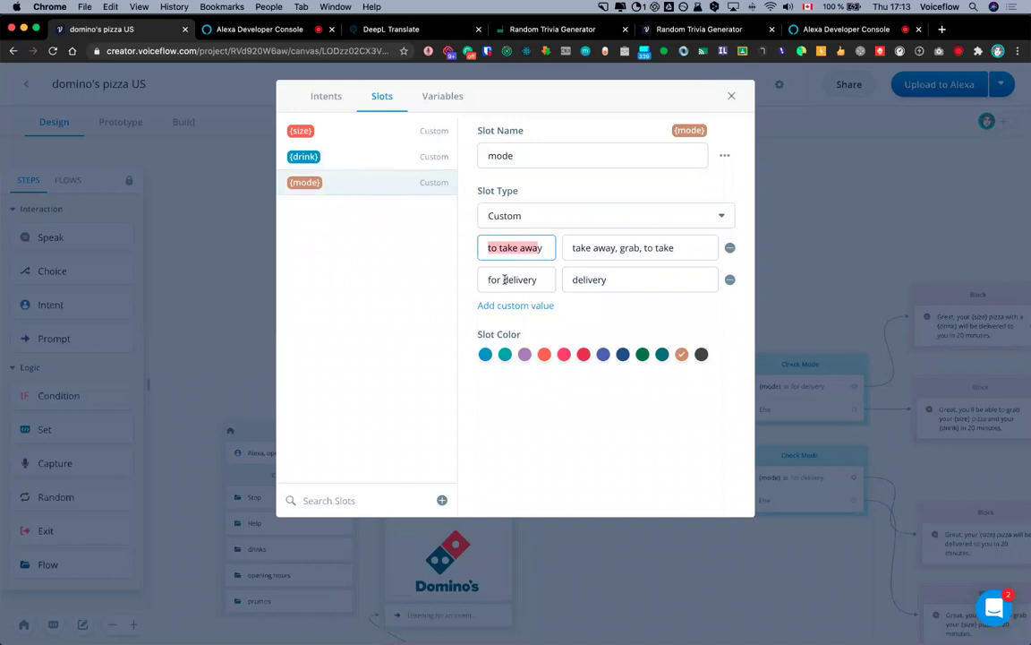
{"action": "left_click", "coordinate": [540, 279]}
{"action": "left_click_drag", "start_coordinate": [541, 279], "coordinate": [484, 280]}
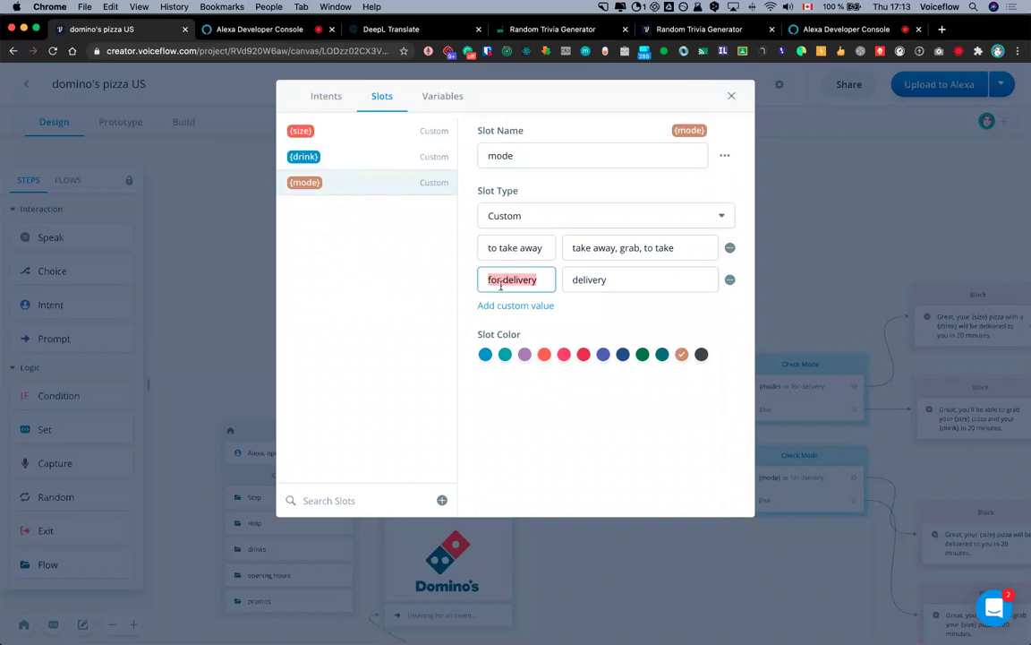
{"action": "left_click", "coordinate": [503, 282]}
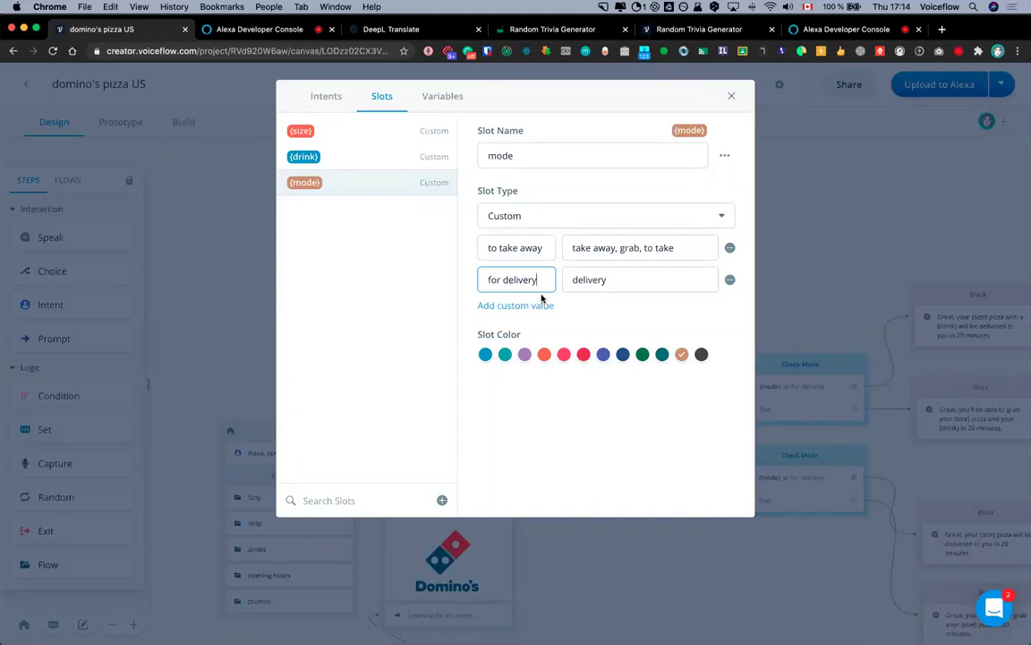
{"action": "left_click", "coordinate": [731, 97]}
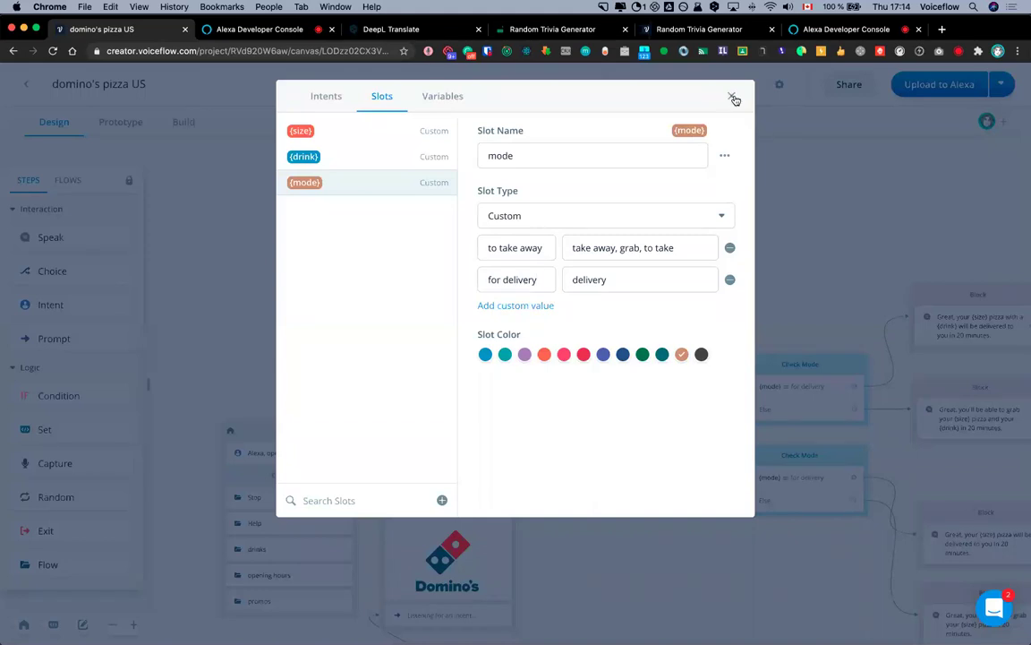
{"action": "left_click", "coordinate": [732, 97]}
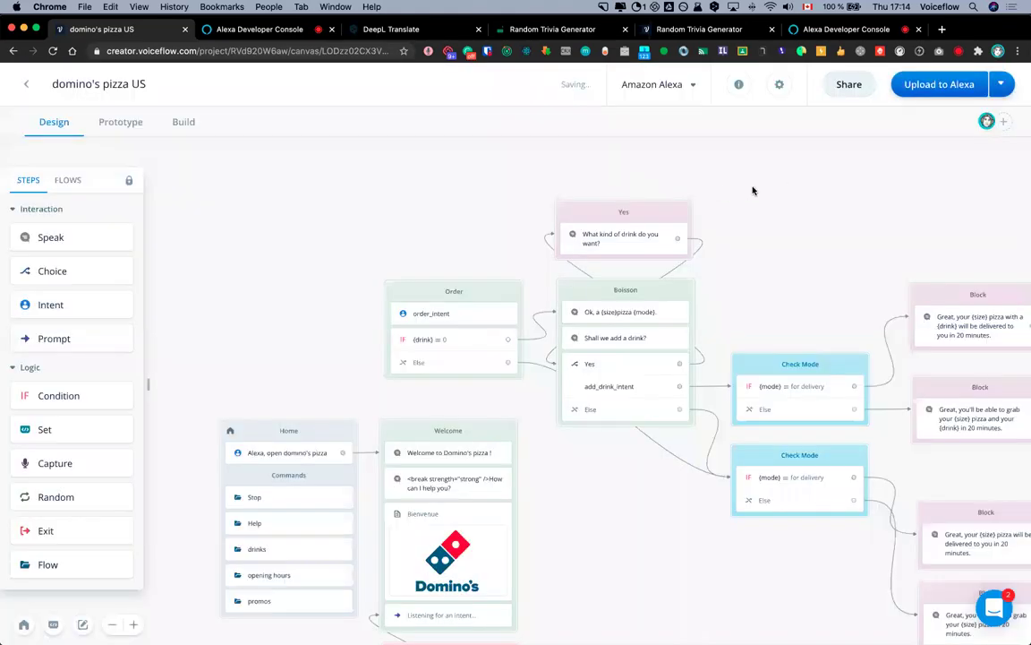
Review the Order block's drink condition alongside order_intent's required and optional slots, and open the connected Boisson block
{"action": "scroll", "coordinate": [727, 274], "scroll_direction": "right", "scroll_amount": 3}
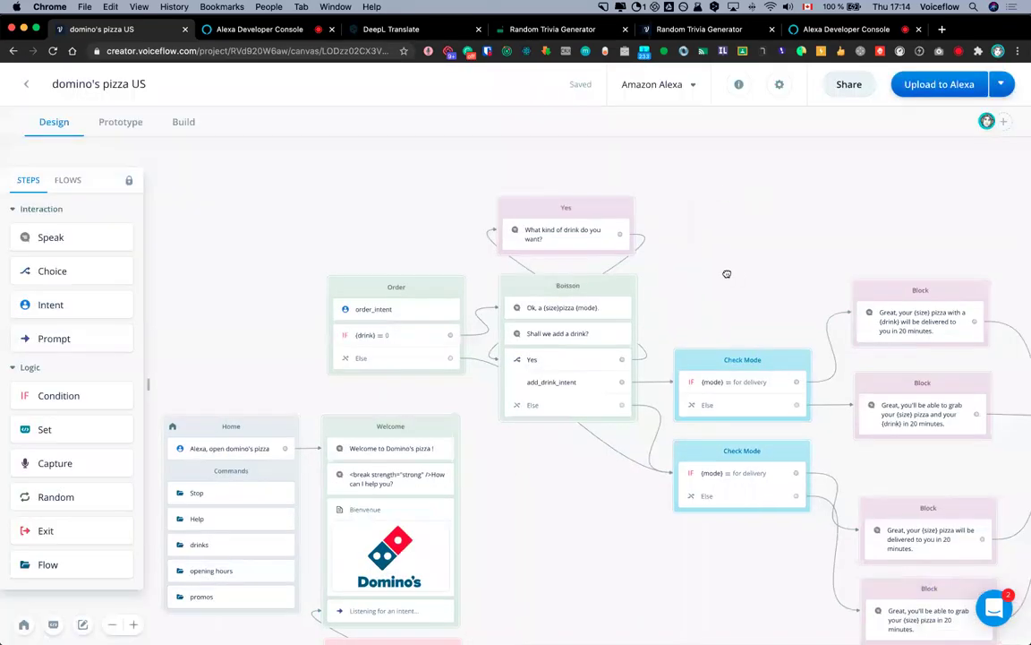
{"action": "scroll", "coordinate": [633, 250], "scroll_direction": "right", "scroll_amount": 3}
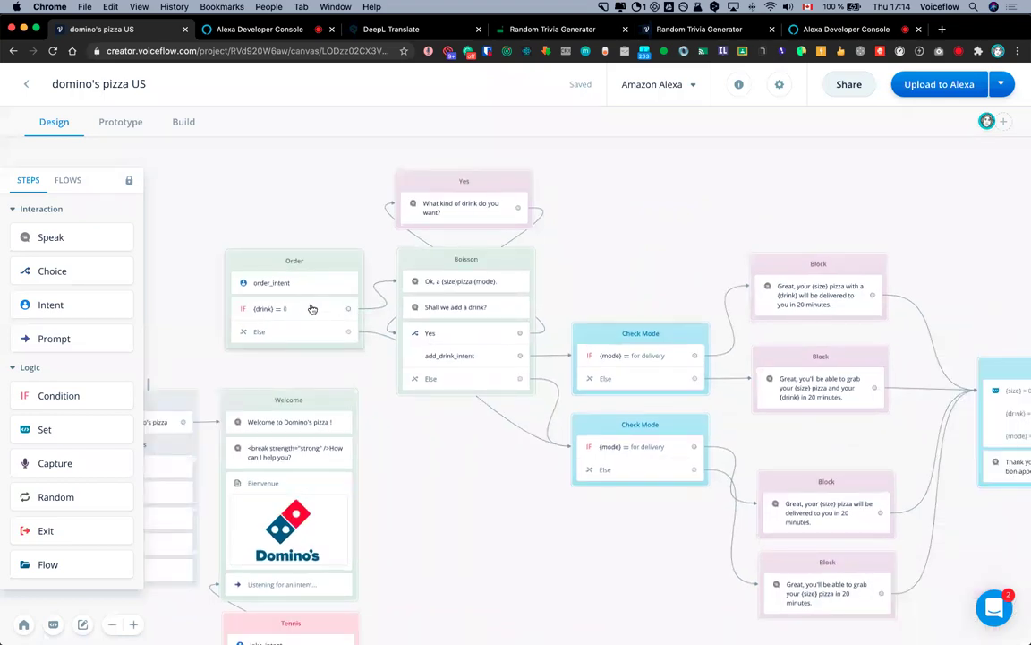
{"action": "left_click", "coordinate": [311, 310]}
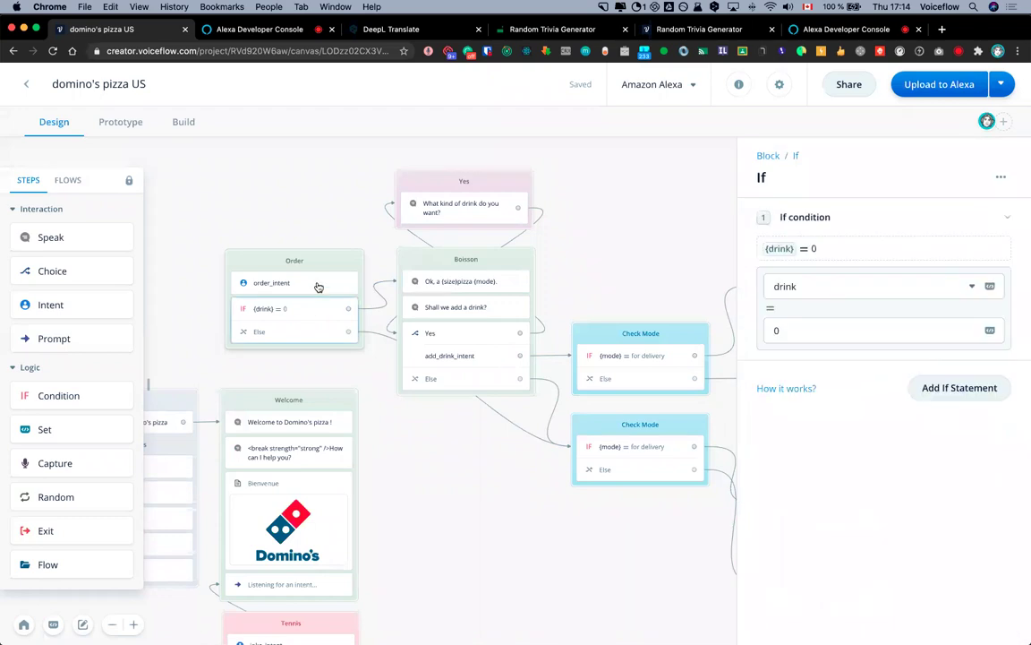
{"action": "left_click", "coordinate": [318, 285]}
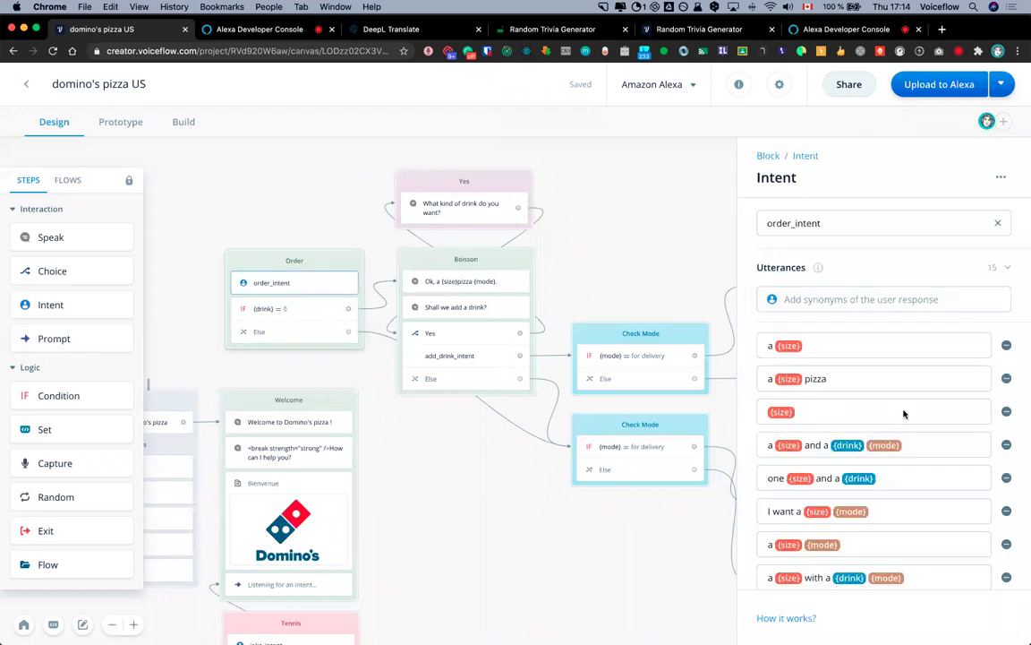
{"action": "scroll", "coordinate": [806, 516], "scroll_direction": "down", "scroll_amount": 5}
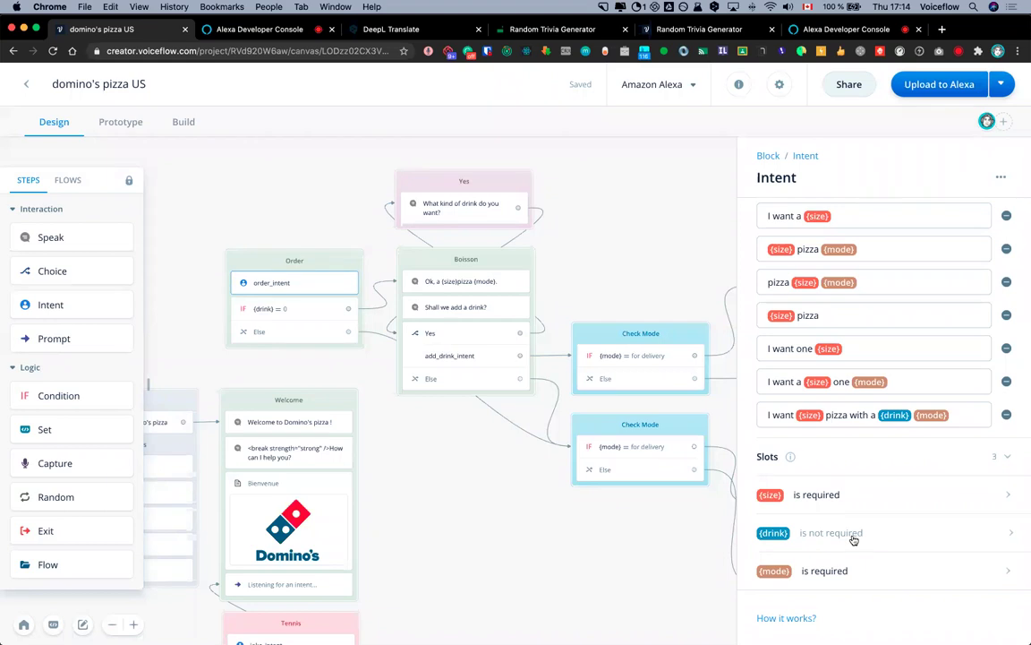
{"action": "left_click", "coordinate": [300, 314]}
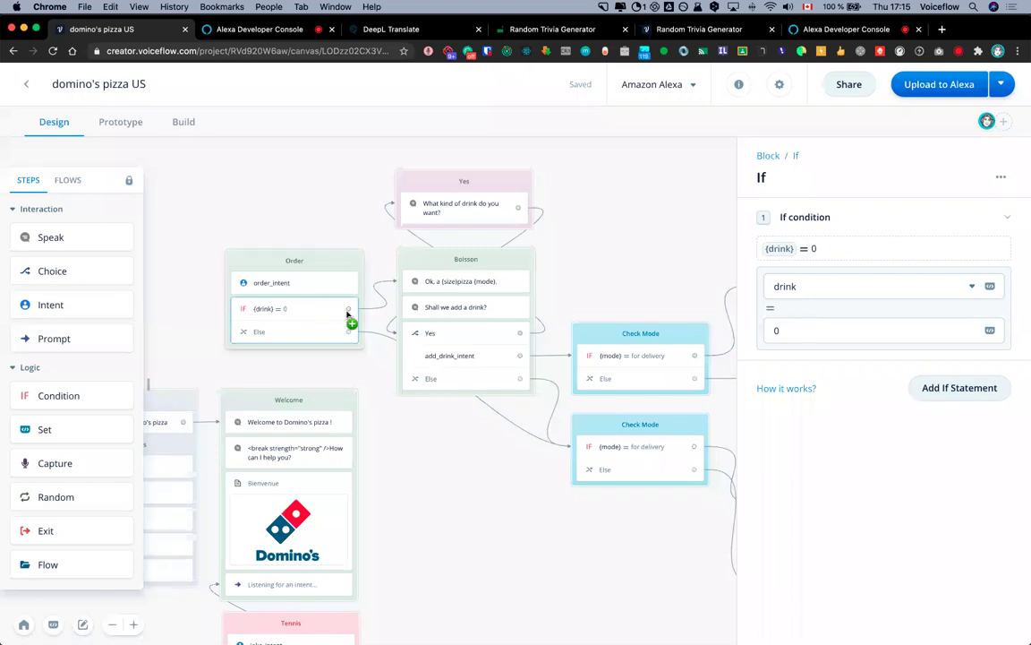
{"action": "left_click", "coordinate": [506, 263]}
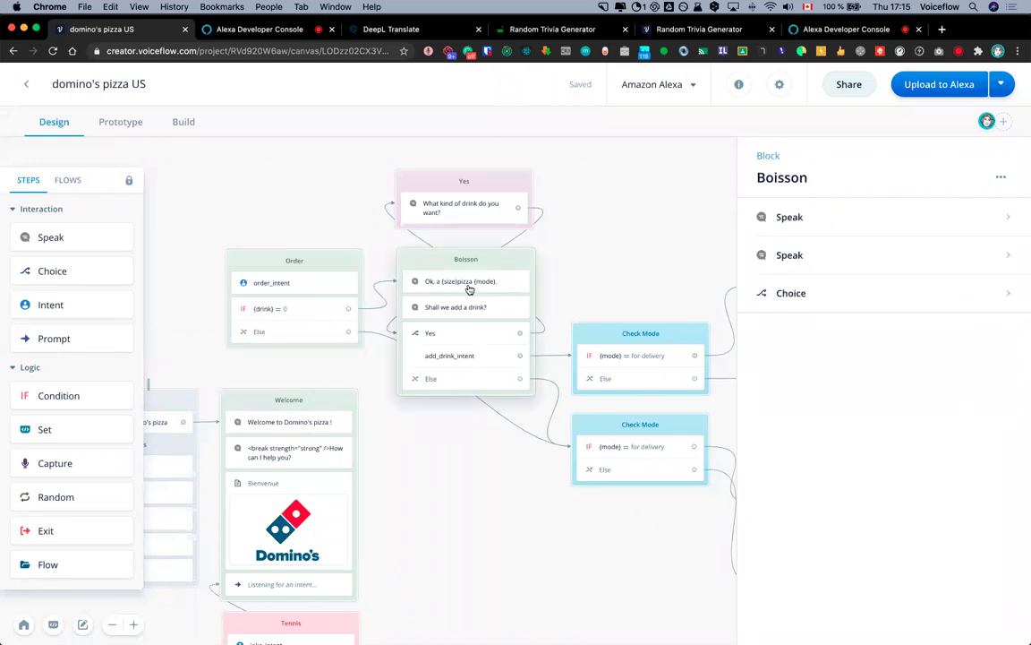
Insert a space between {size} and "pizza" in the Boisson block's first Speak prompt
{"action": "left_click", "coordinate": [470, 285]}
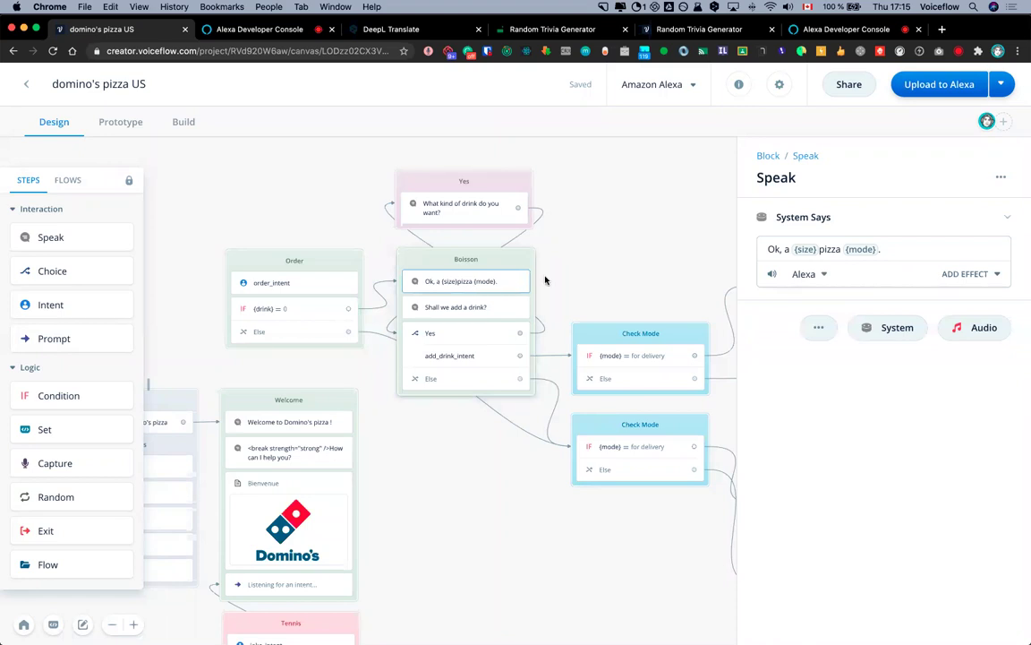
{"action": "left_click", "coordinate": [825, 249]}
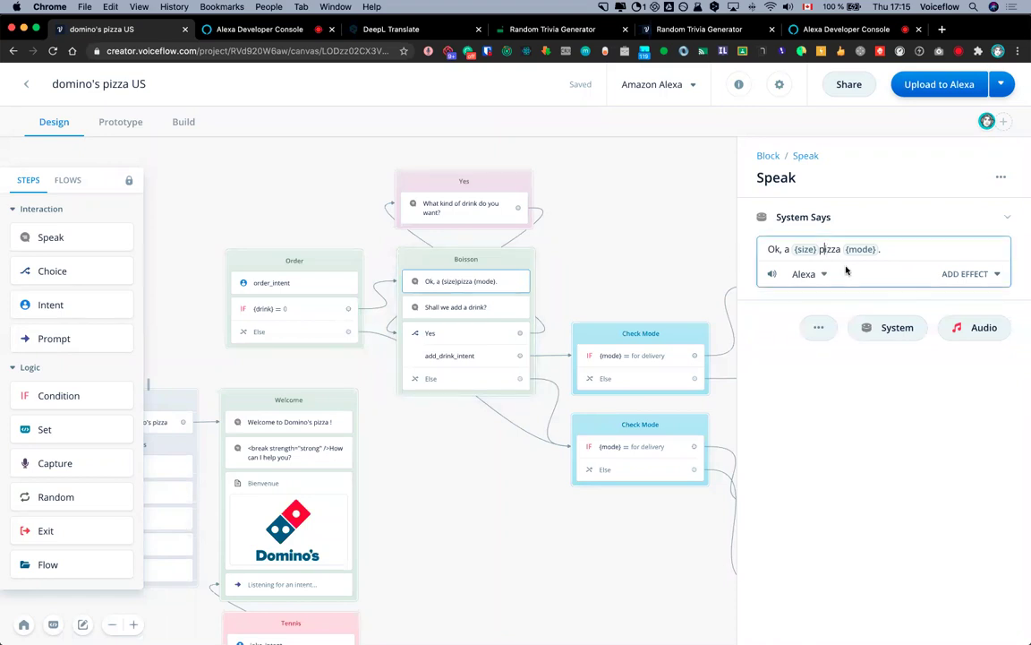
{"action": "left_click", "coordinate": [894, 249]}
Review the Boisson block's drink question and its Choice step, including YesIntent, add_drink_intent's utterances and slot, and the Else type
{"action": "left_click", "coordinate": [469, 310]}
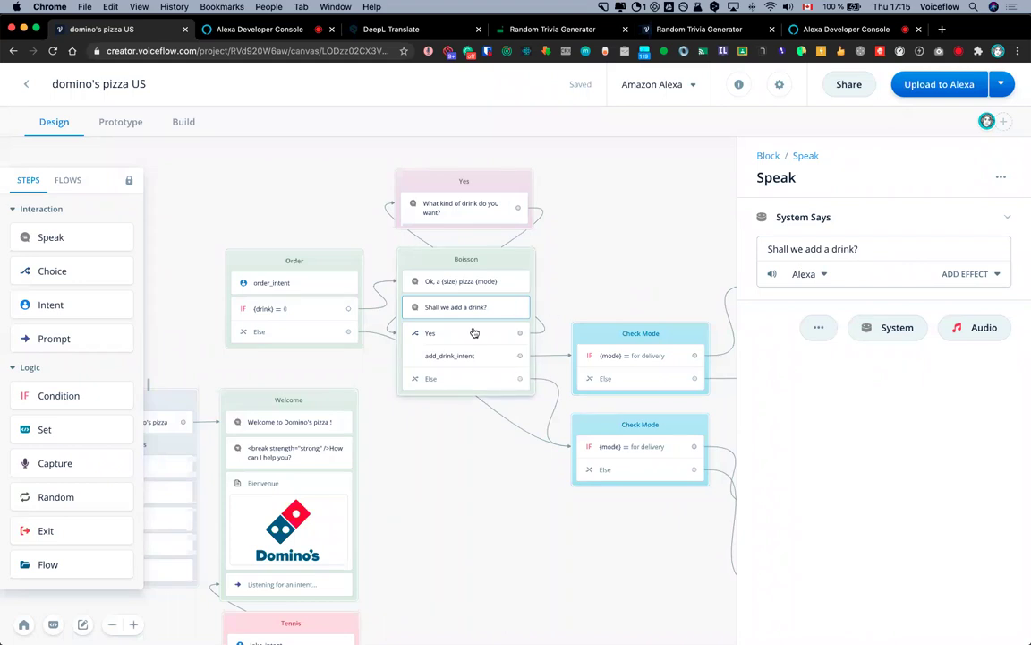
{"action": "left_click", "coordinate": [475, 332]}
{"action": "left_click", "coordinate": [829, 219]}
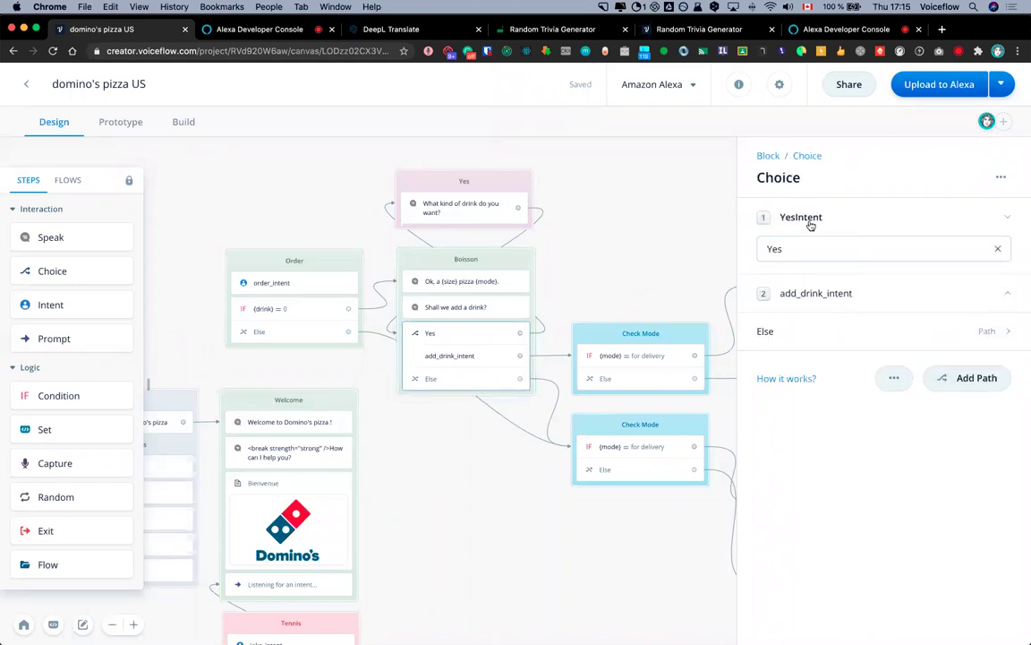
{"action": "left_click", "coordinate": [835, 223]}
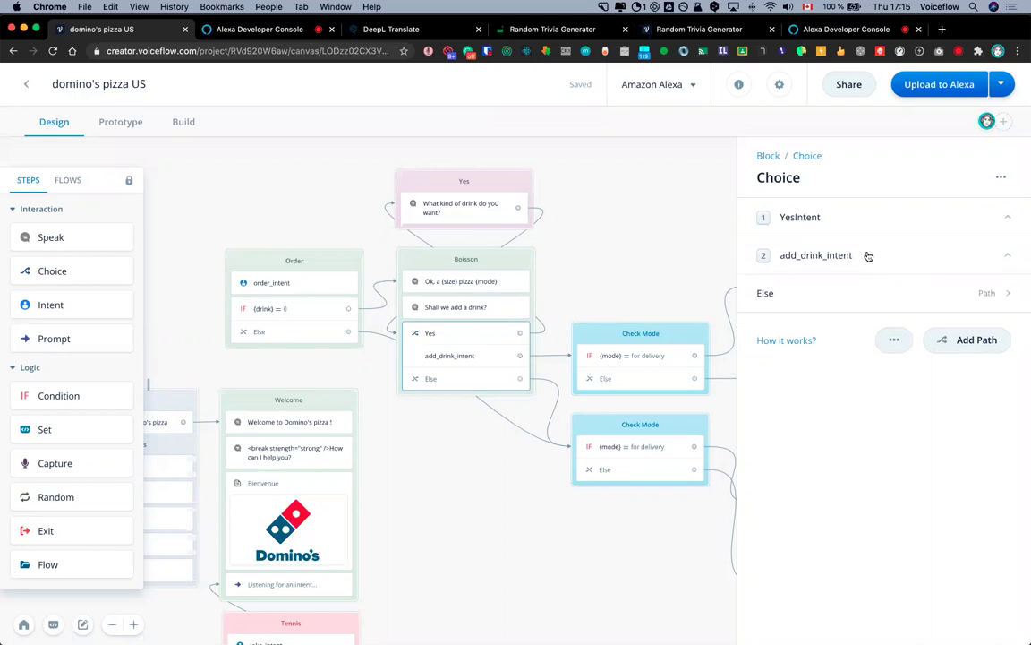
{"action": "left_click", "coordinate": [869, 256]}
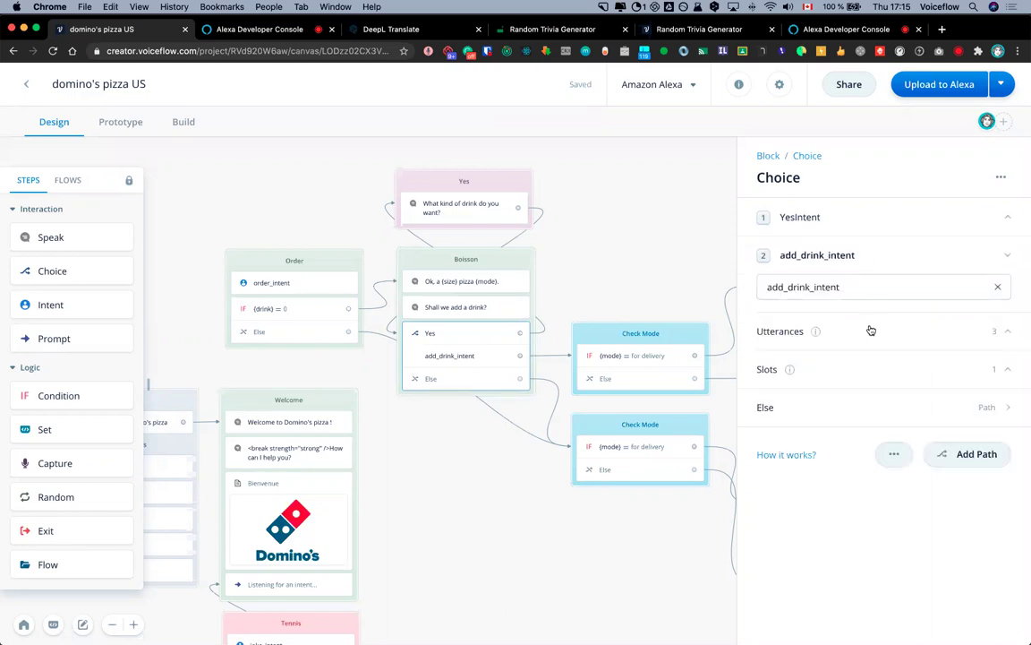
{"action": "left_click", "coordinate": [874, 328]}
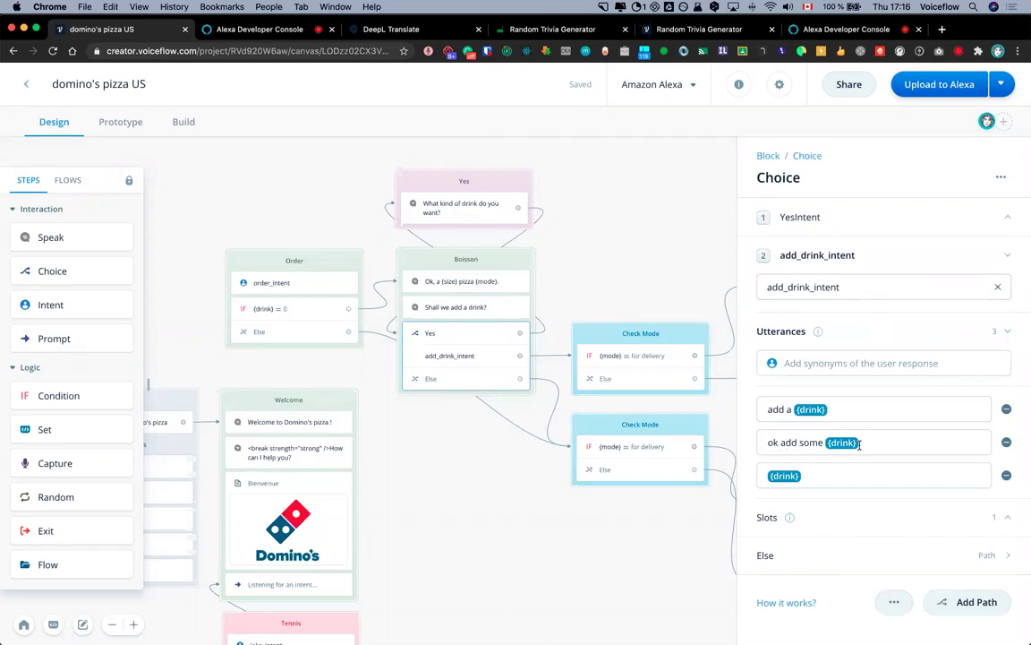
{"action": "left_click", "coordinate": [875, 521]}
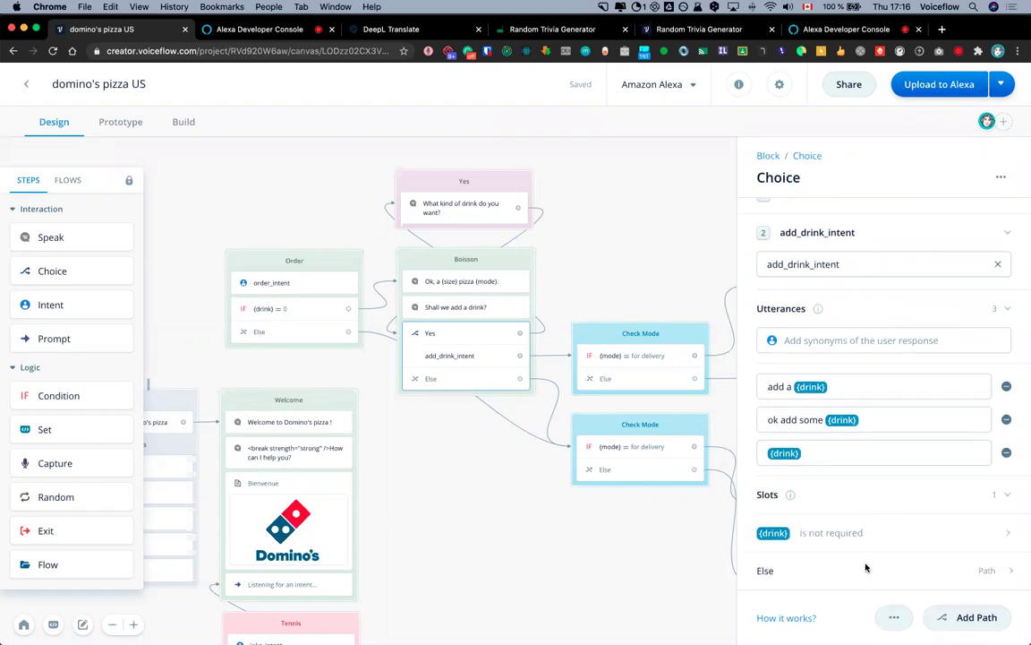
{"action": "left_click", "coordinate": [866, 568]}
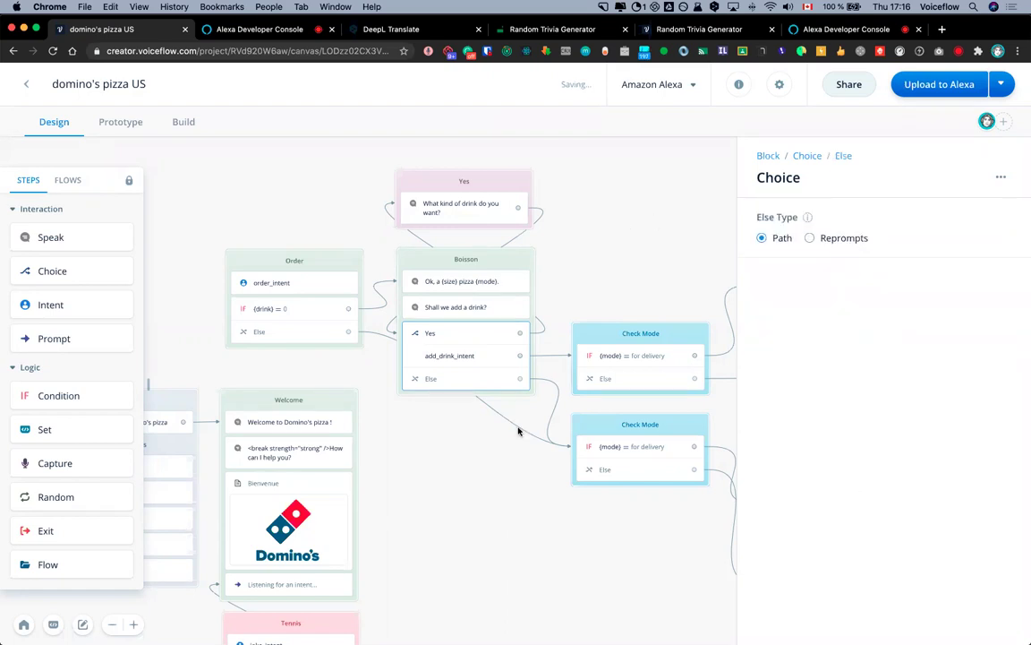
{"action": "left_click", "coordinate": [483, 385]}
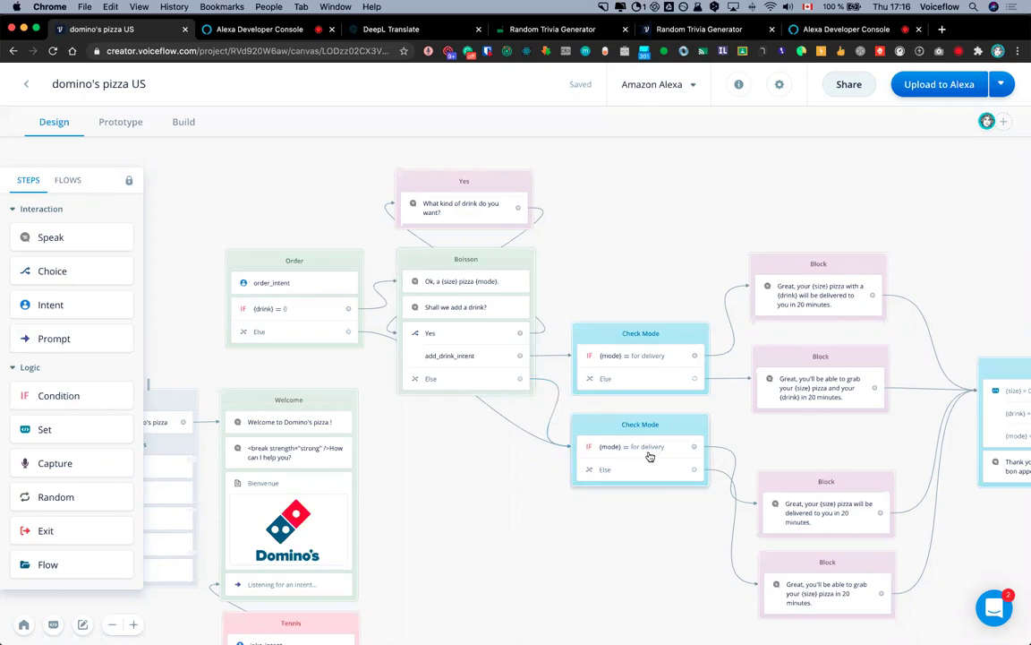
Move the two confirmation blocks without a drink up so they sit directly below the two confirmations with a drink
{"action": "scroll", "coordinate": [546, 490], "scroll_direction": "right", "scroll_amount": 2}
{"action": "scroll", "coordinate": [547, 491], "scroll_direction": "down", "scroll_amount": 1}
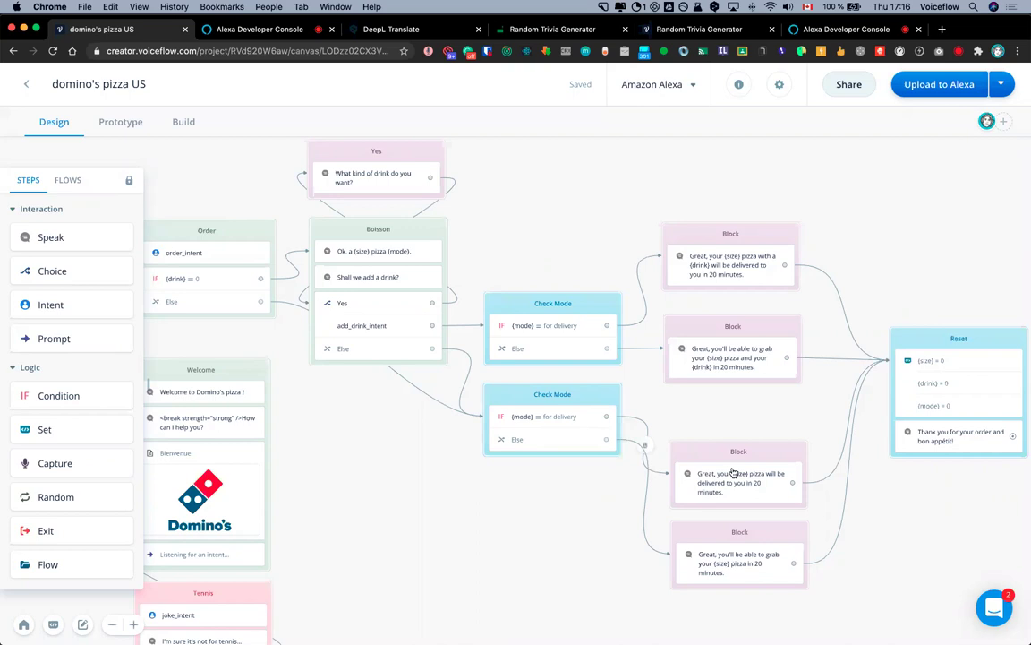
{"action": "left_click_drag", "start_coordinate": [690, 456], "coordinate": [690, 400]}
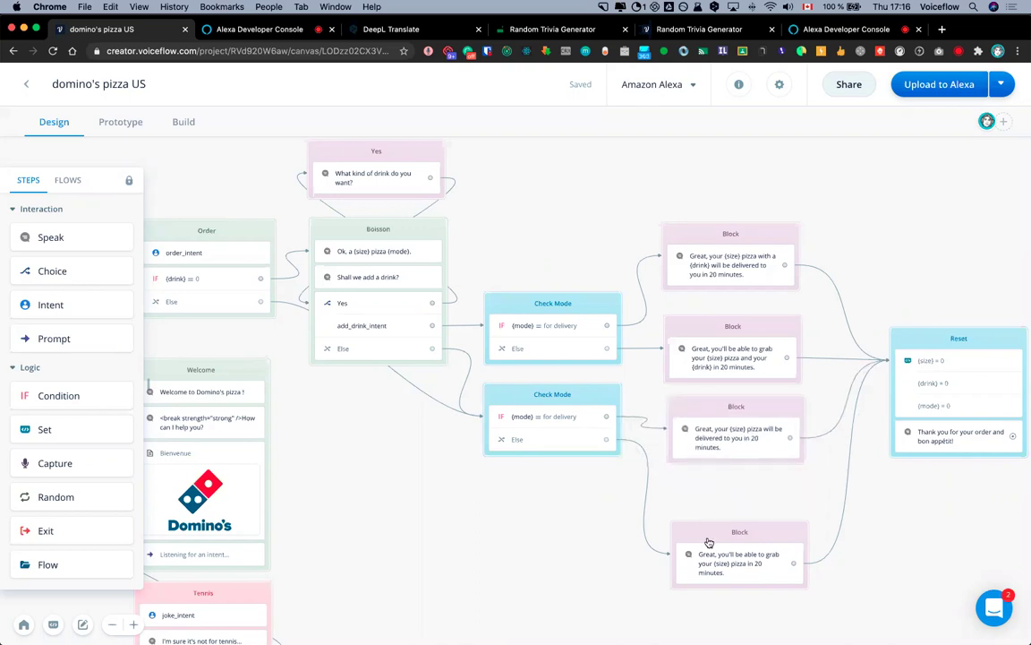
{"action": "left_click_drag", "start_coordinate": [745, 562], "coordinate": [743, 515]}
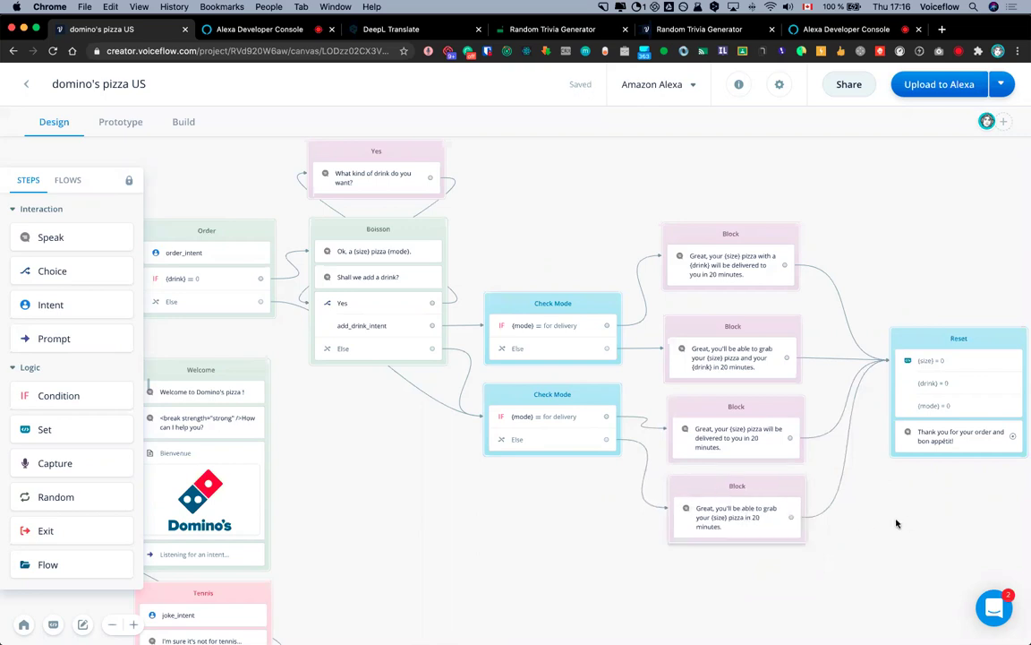
Examine the Reset block's size, drink and mode resets, and trace the flow back through the Order and Boisson blocks
{"action": "scroll", "coordinate": [804, 523], "scroll_direction": "right", "scroll_amount": 3}
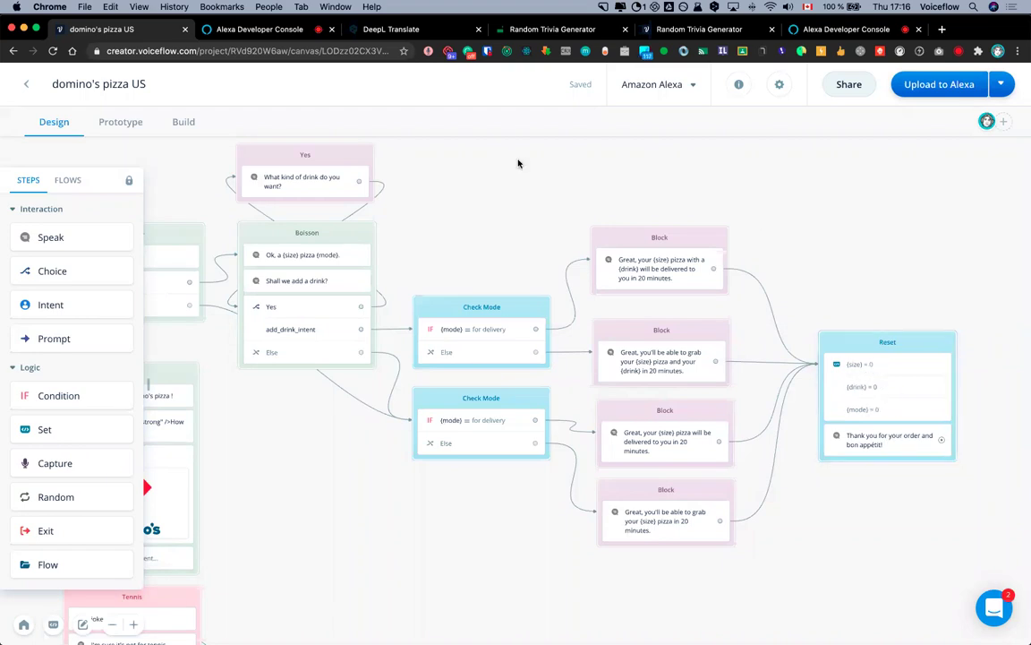
{"action": "scroll", "coordinate": [577, 175], "scroll_direction": "left", "scroll_amount": 2}
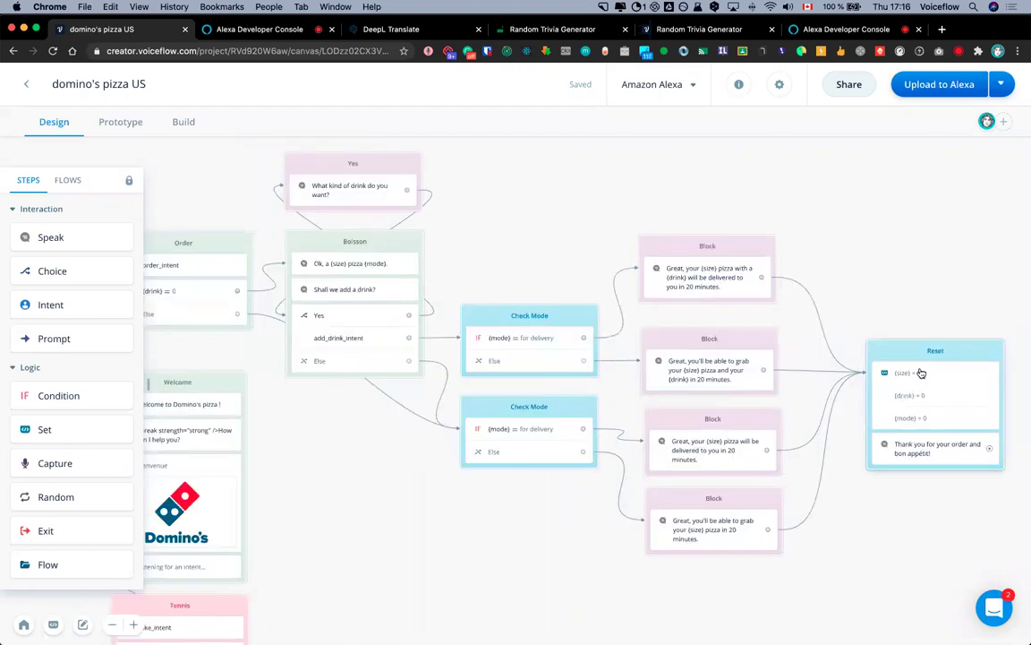
{"action": "scroll", "coordinate": [615, 270], "scroll_direction": "left", "scroll_amount": 6}
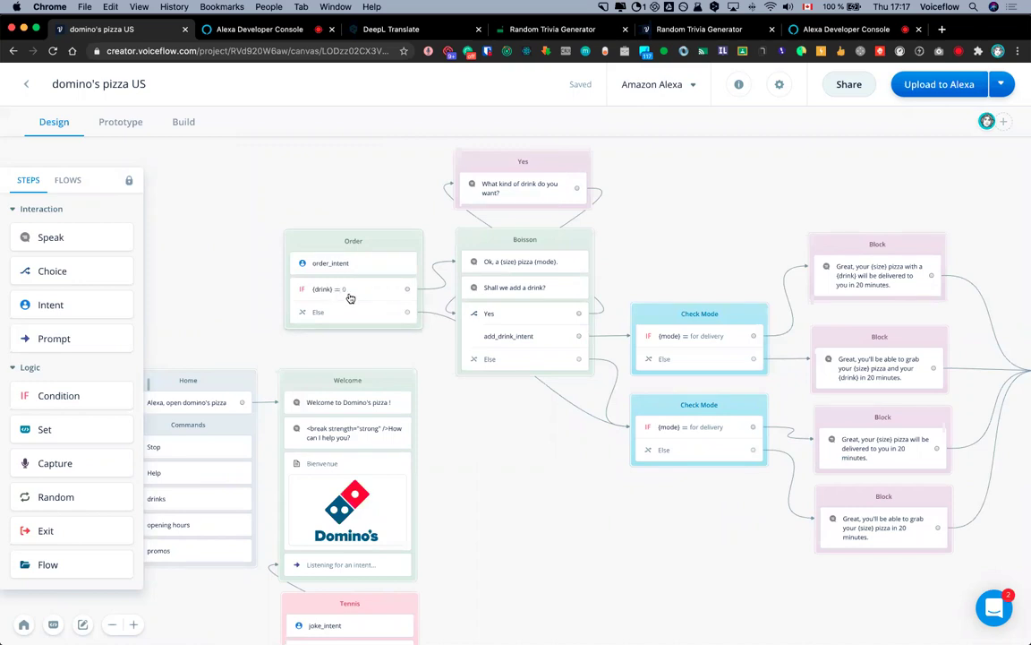
{"action": "scroll", "coordinate": [458, 486], "scroll_direction": "up", "scroll_amount": 3}
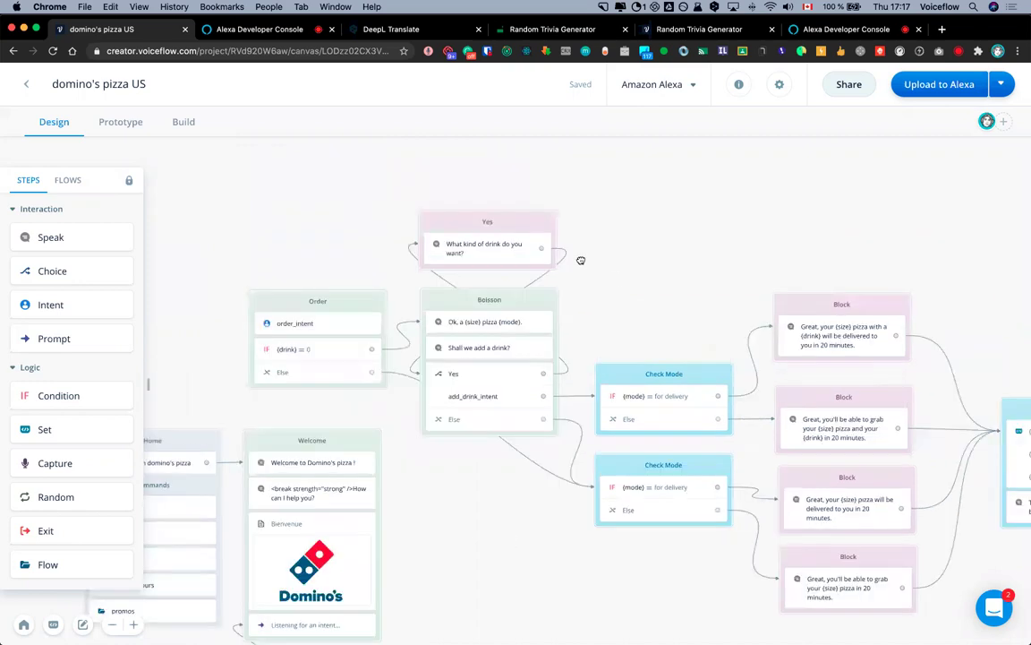
{"action": "scroll", "coordinate": [555, 318], "scroll_direction": "down", "scroll_amount": 1}
{"action": "scroll", "coordinate": [555, 318], "scroll_direction": "right", "scroll_amount": 1}
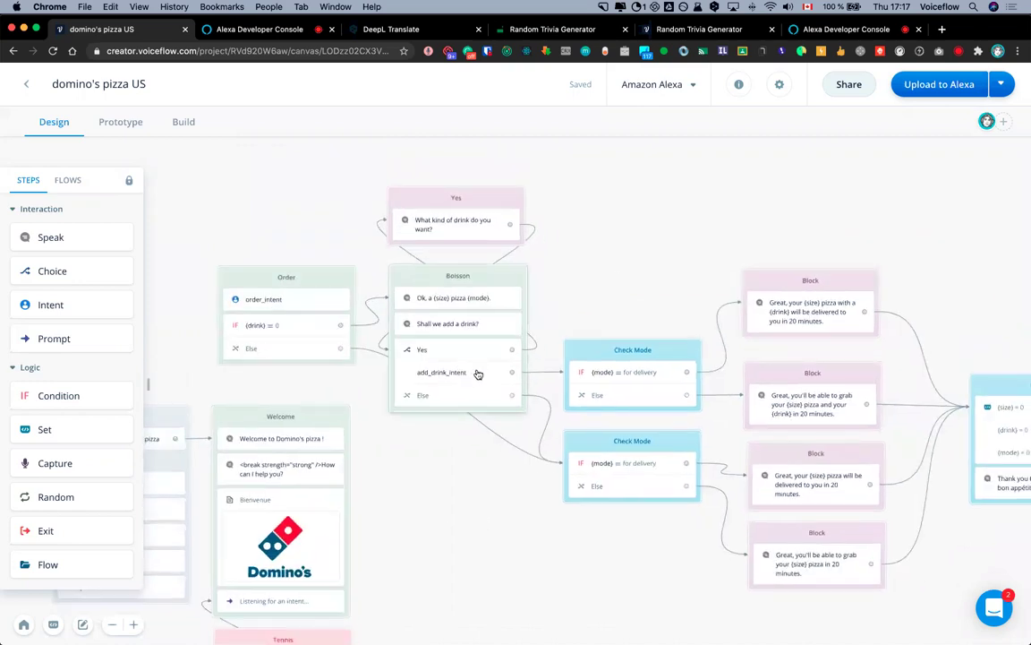
{"action": "scroll", "coordinate": [425, 356], "scroll_direction": "right", "scroll_amount": 1}
Review the Boisson block's drink question and the Yes block's prompt asking what kind of drink is wanted
{"action": "left_click", "coordinate": [424, 355]}
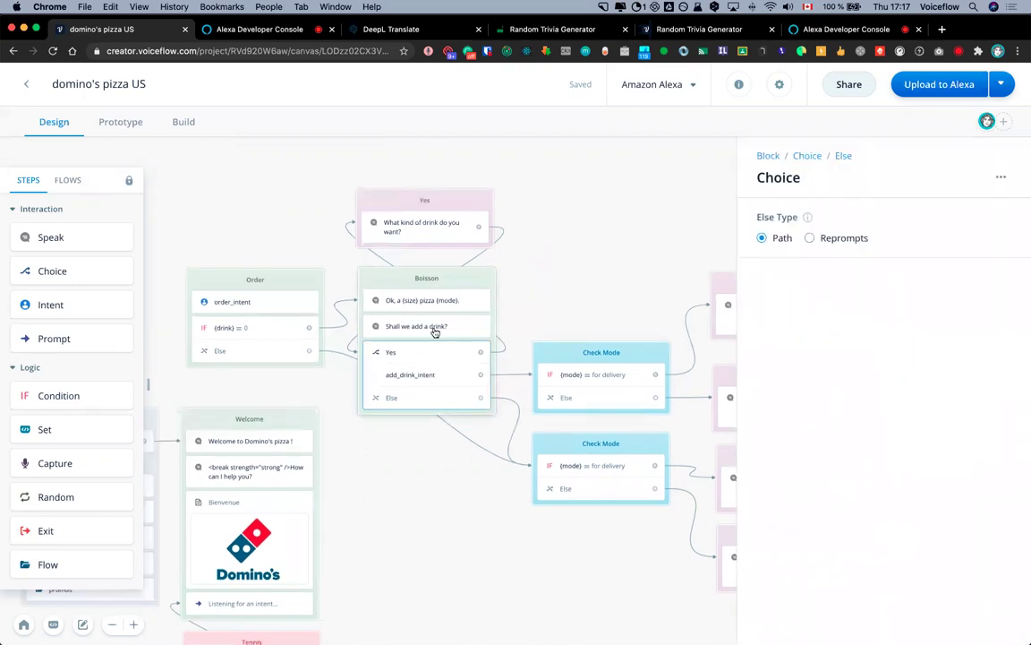
{"action": "left_click", "coordinate": [434, 330]}
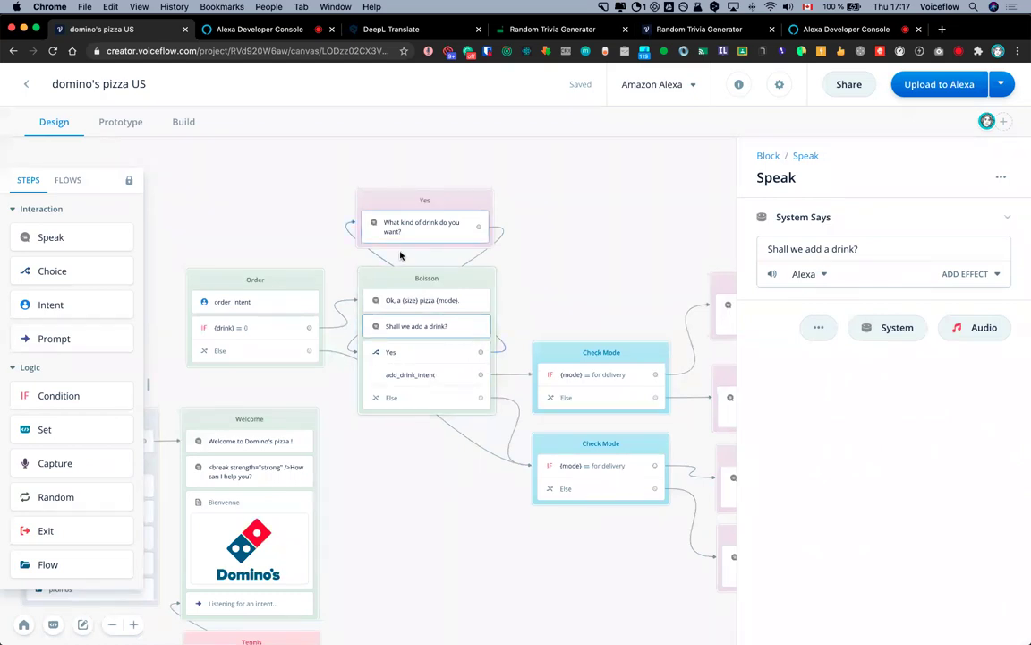
{"action": "left_click", "coordinate": [448, 203]}
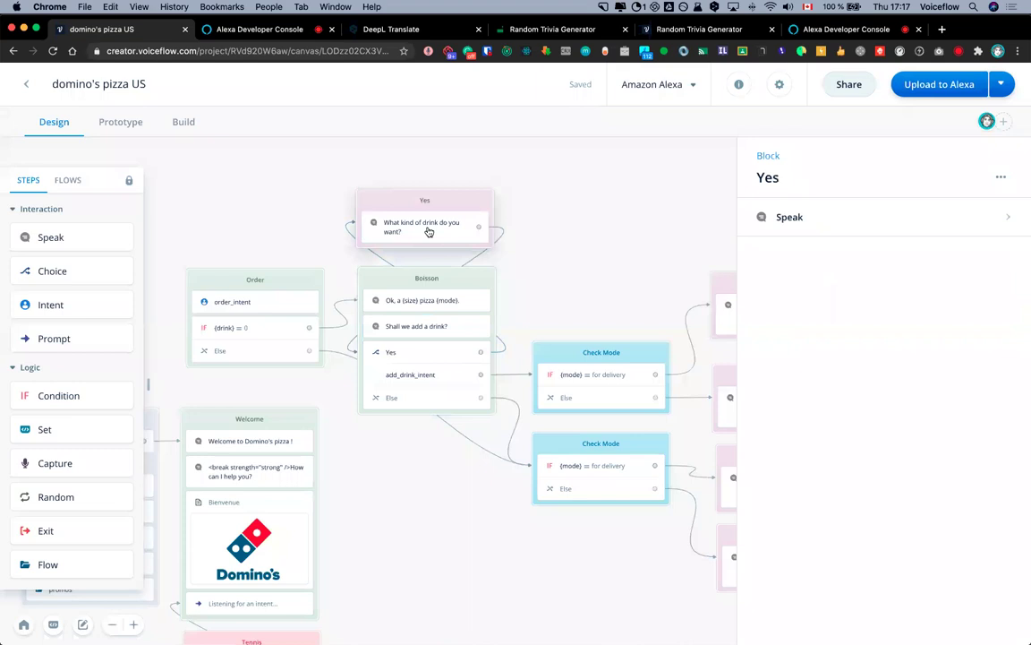
{"action": "left_click", "coordinate": [420, 227]}
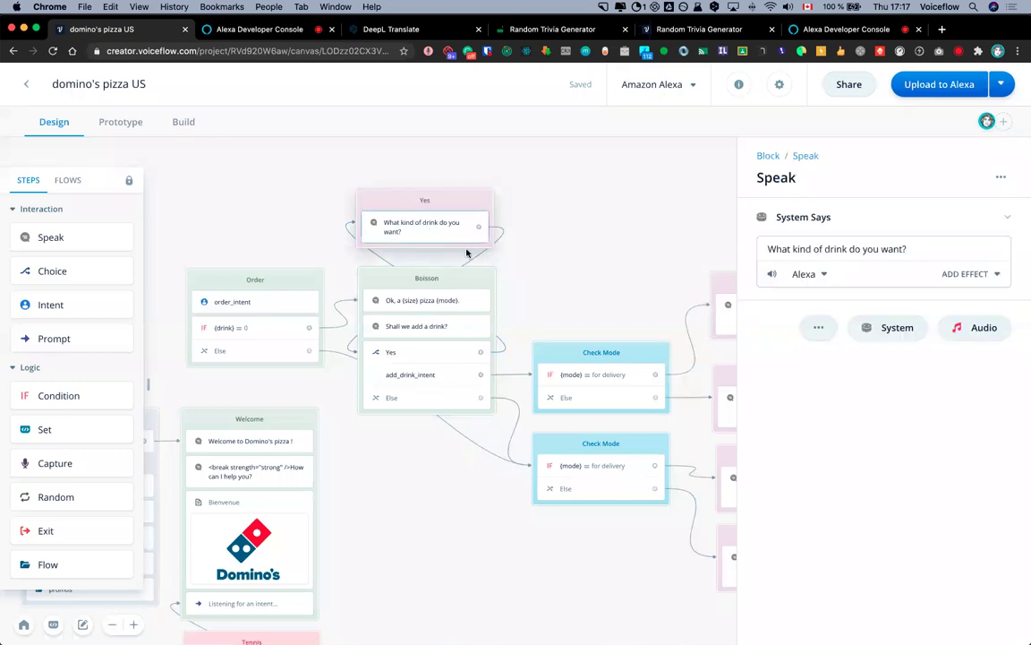
{"action": "key", "text": "Escape"}
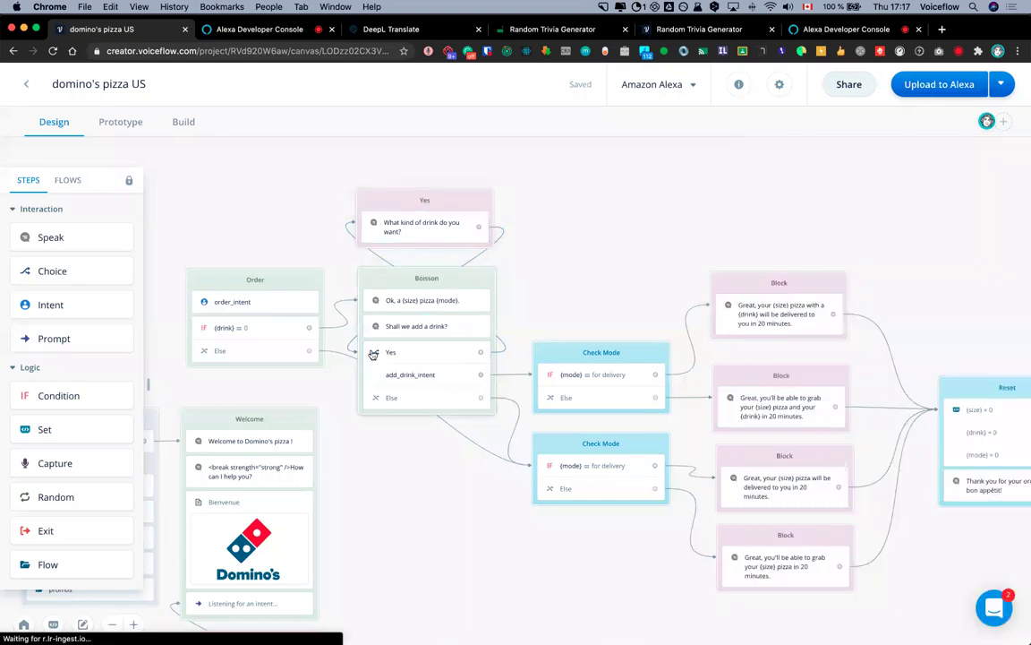
Inspect the utterances and drink slot of add_drink_intent in the Boisson block's Choice step, and close its settings
{"action": "left_click", "coordinate": [419, 381]}
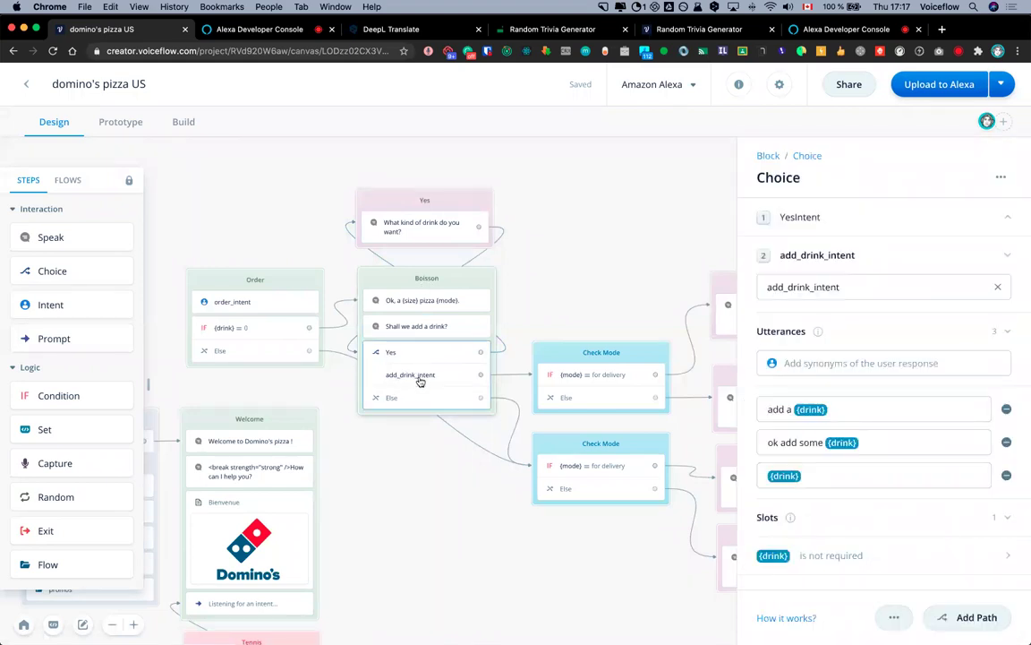
{"action": "left_click", "coordinate": [435, 376]}
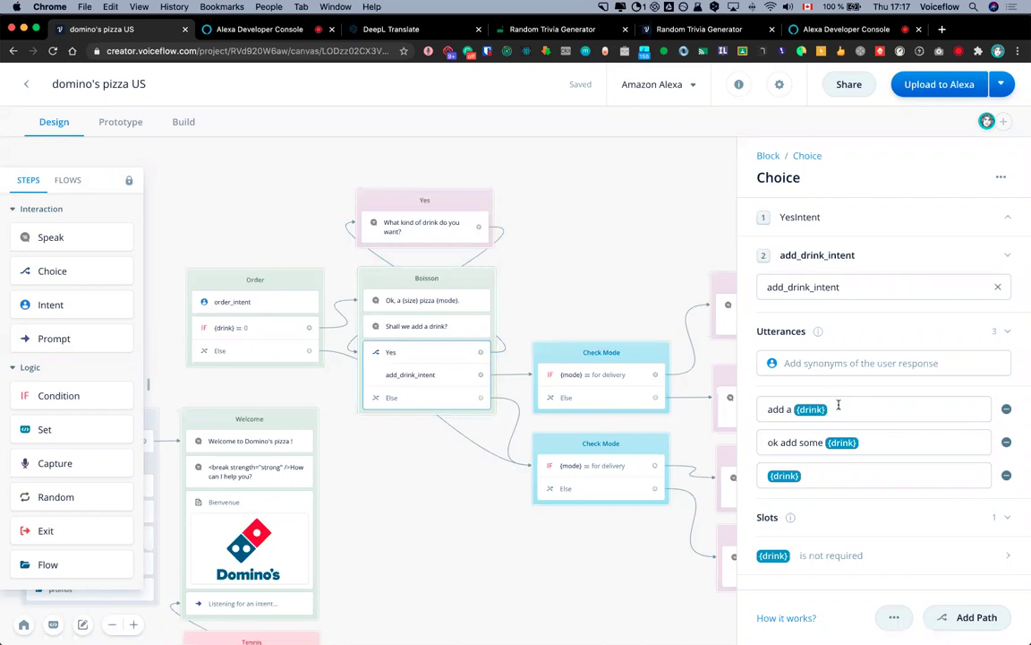
{"action": "left_click", "coordinate": [565, 345]}
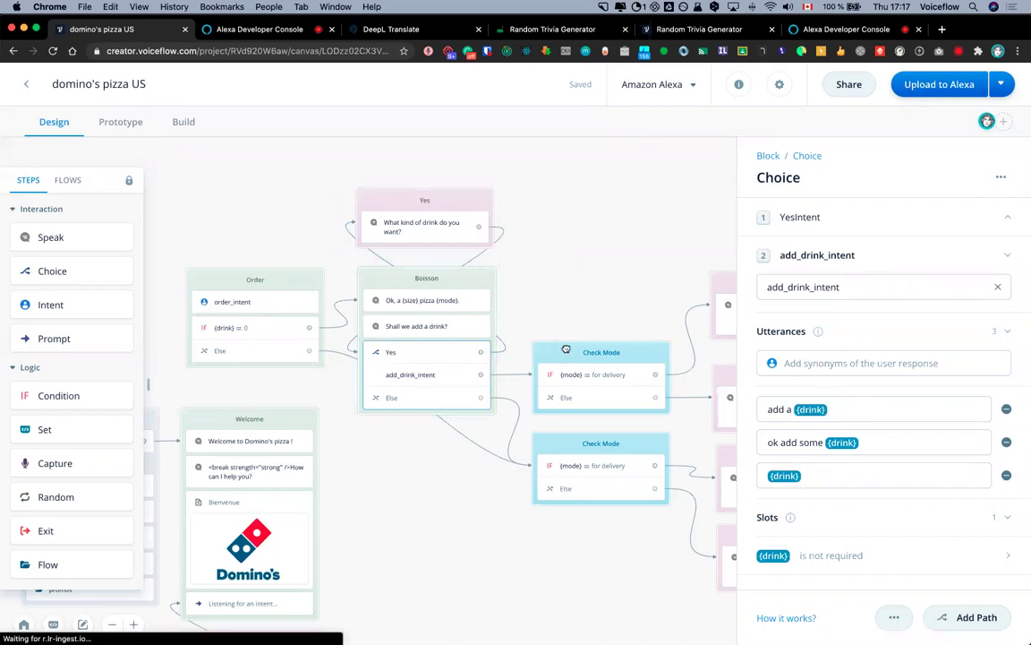
Move the lower Check Mode block slightly down to align its delivery path with the confirmation block it connects to
{"action": "scroll", "coordinate": [394, 327], "scroll_direction": "right", "scroll_amount": 5}
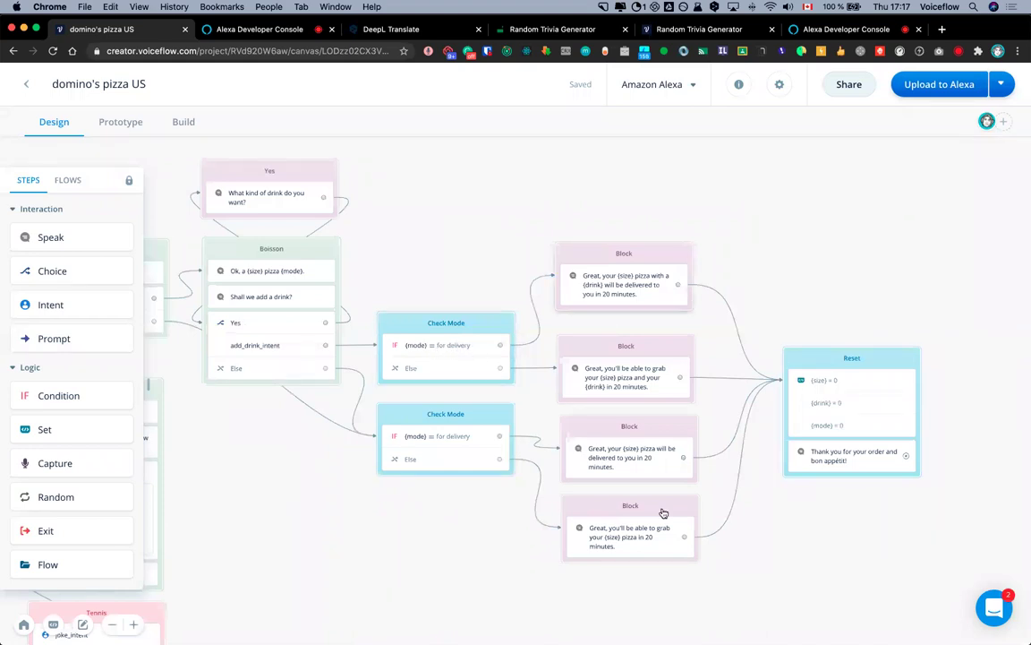
{"action": "left_click_drag", "start_coordinate": [486, 413], "coordinate": [486, 429]}
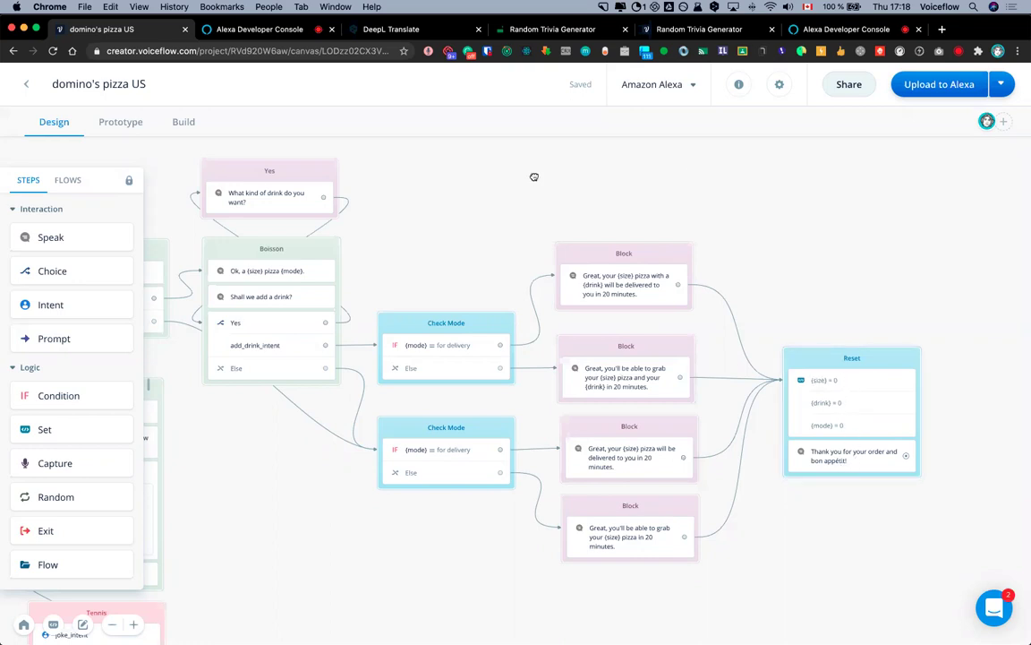
Review the Boisson block's Choice step again, checking add_drink_intent's utterances, drink slot and Else path, and close its settings
{"action": "scroll", "coordinate": [691, 197], "scroll_direction": "left", "scroll_amount": 5}
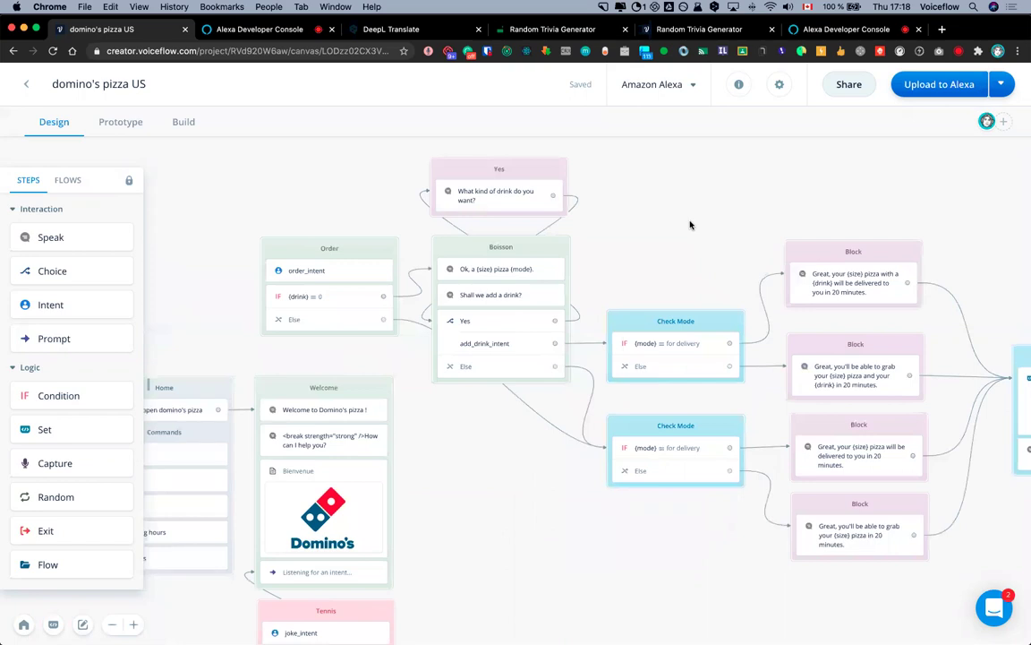
{"action": "scroll", "coordinate": [707, 222], "scroll_direction": "left", "scroll_amount": 1}
{"action": "scroll", "coordinate": [728, 216], "scroll_direction": "left", "scroll_amount": 2}
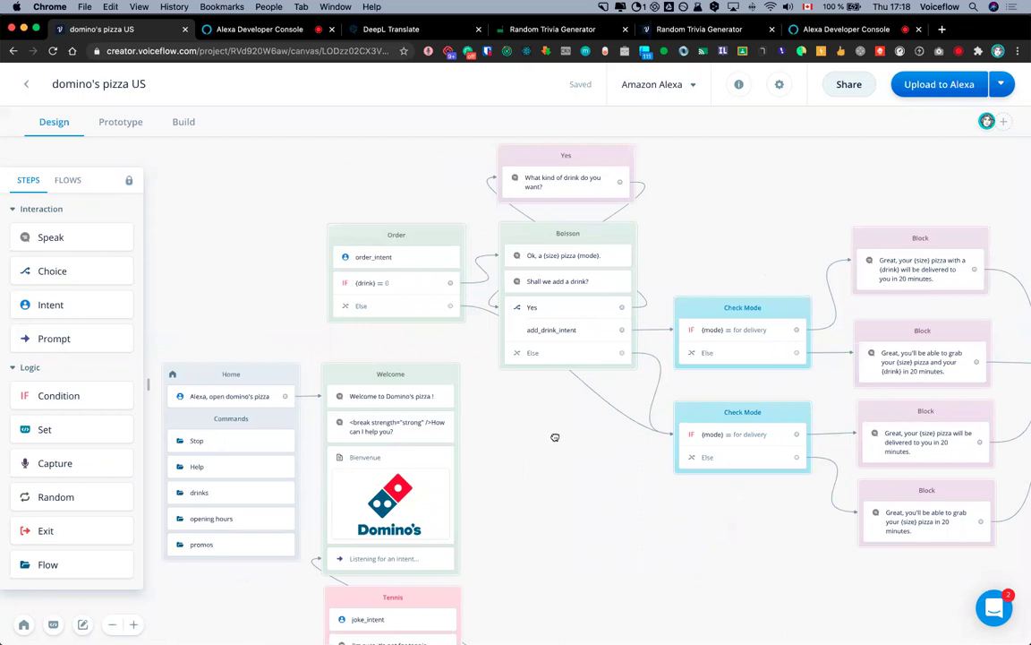
{"action": "scroll", "coordinate": [548, 487], "scroll_direction": "up", "scroll_amount": 2}
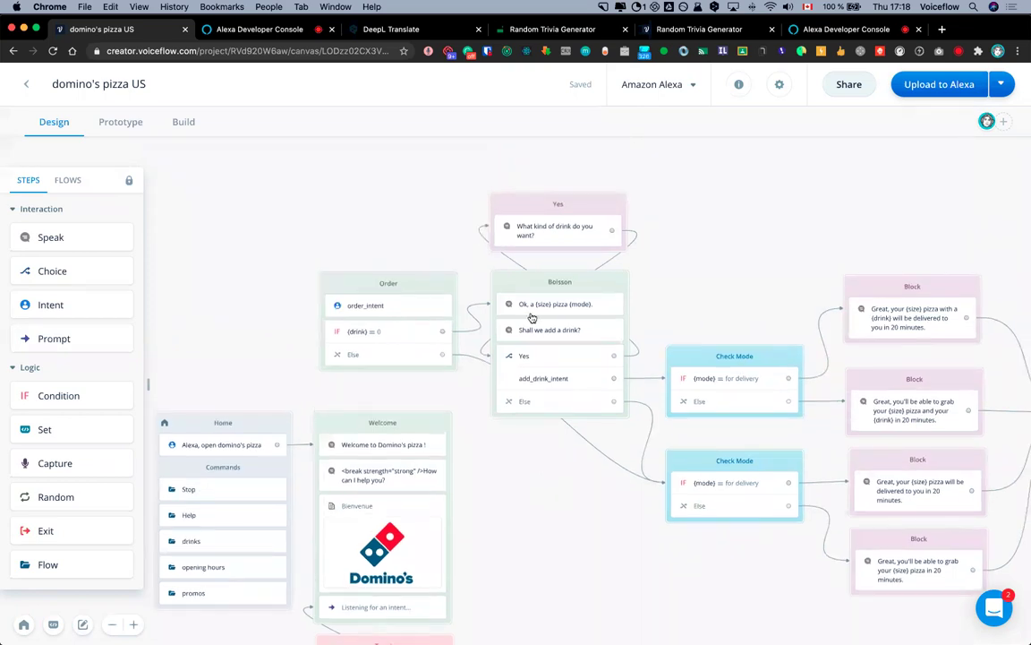
{"action": "left_click", "coordinate": [577, 320]}
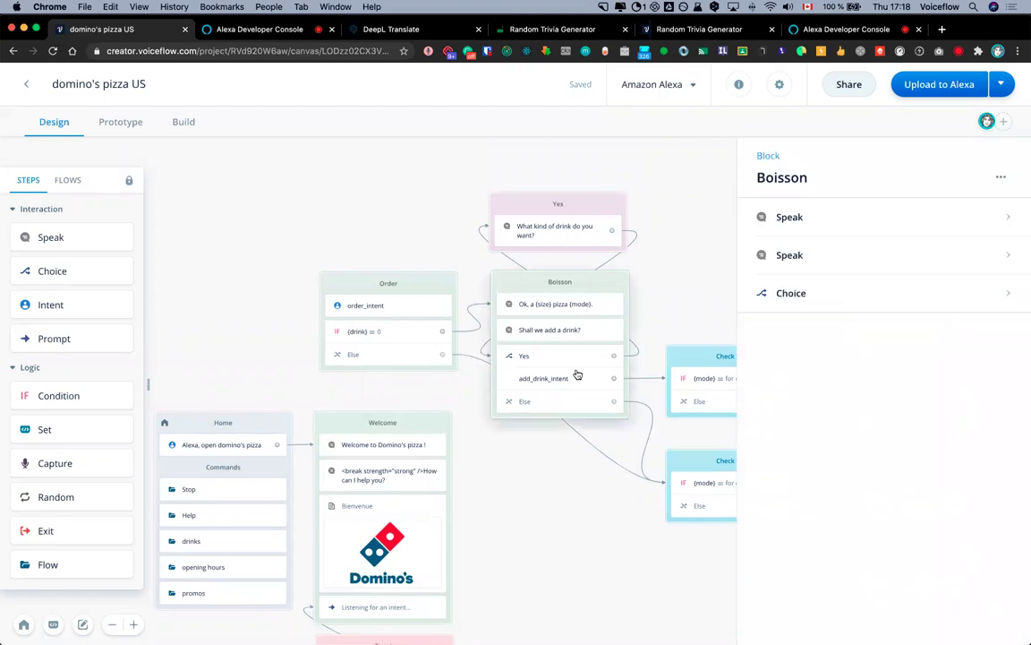
{"action": "left_click", "coordinate": [560, 364]}
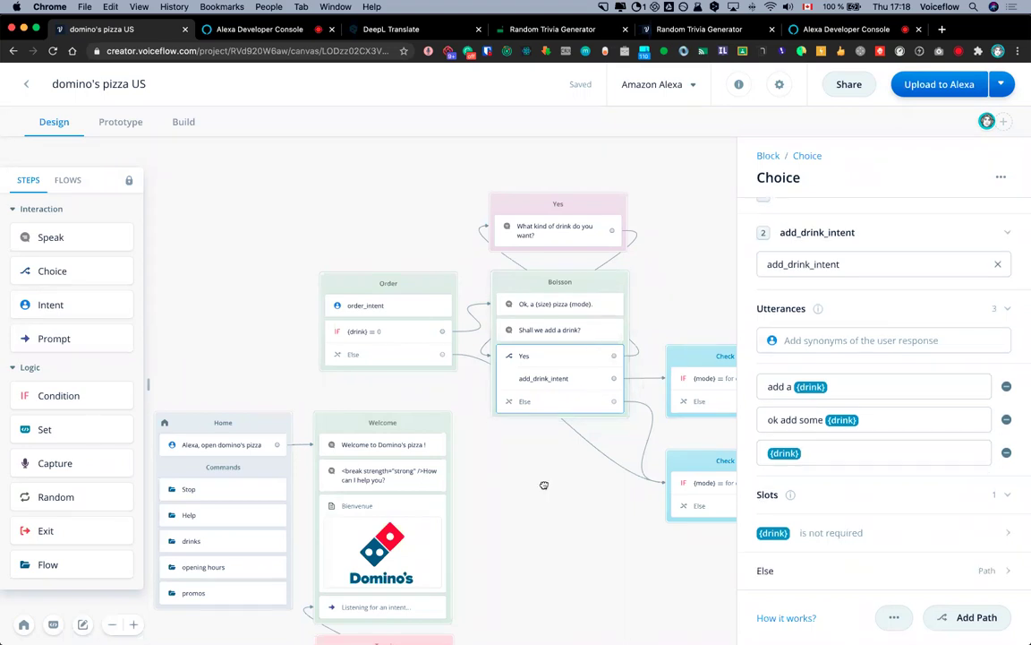
{"action": "left_click", "coordinate": [253, 362]}
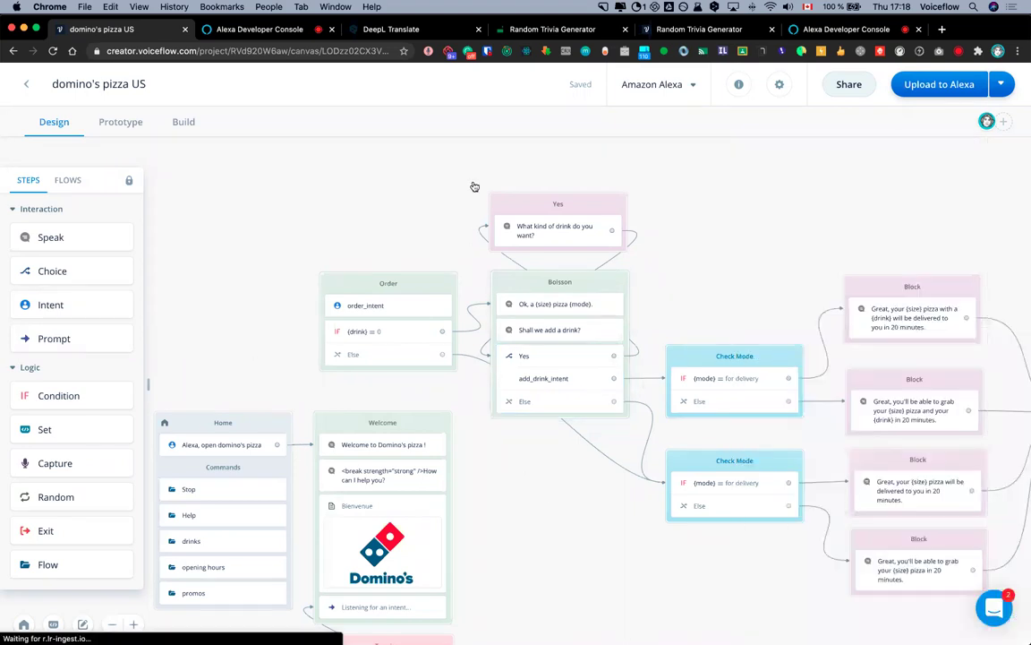
Open the drinks command in the Home block, expand its utterances and rewrite the first one as lowercase "what do you have"
{"action": "scroll", "coordinate": [475, 186], "scroll_direction": "left", "scroll_amount": 5}
{"action": "scroll", "coordinate": [409, 375], "scroll_direction": "down", "scroll_amount": 2}
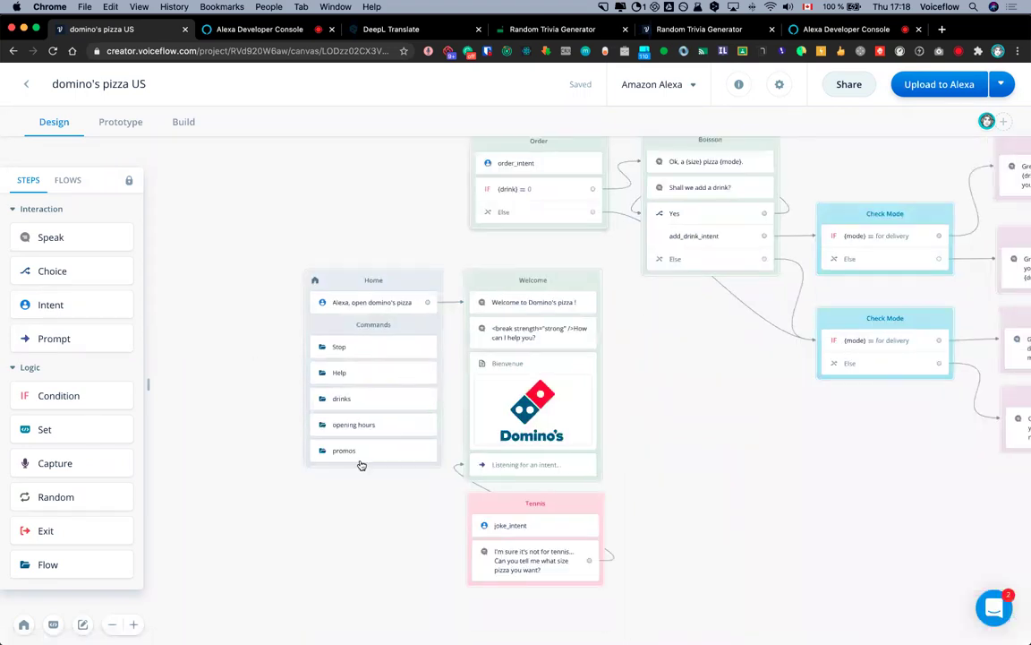
{"action": "left_click", "coordinate": [374, 400]}
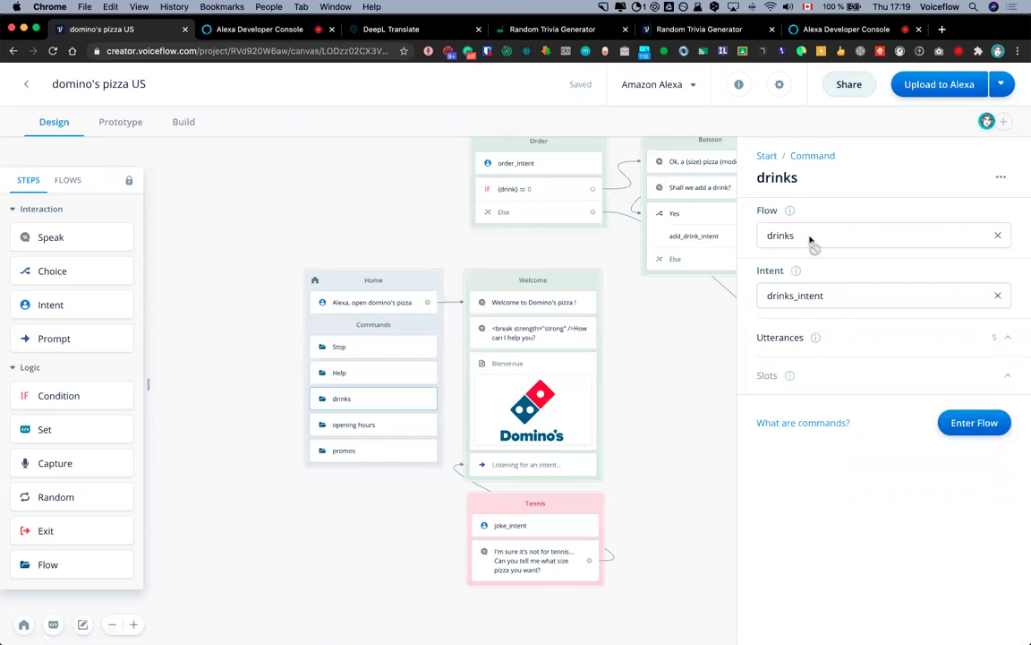
{"action": "left_click", "coordinate": [868, 345]}
{"action": "scroll", "coordinate": [889, 356], "scroll_direction": "down", "scroll_amount": 1}
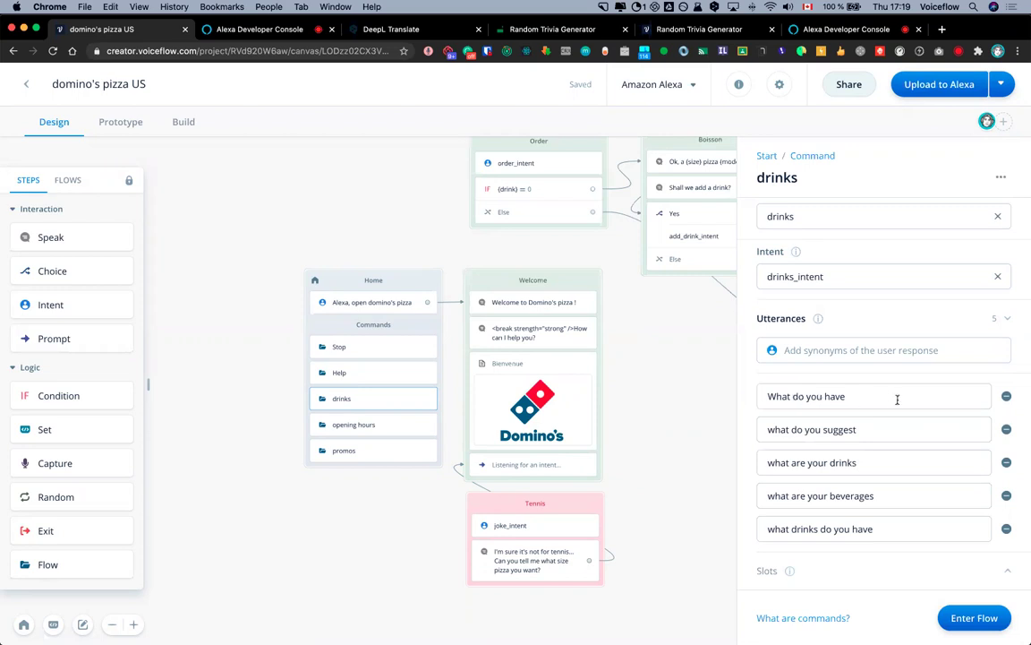
{"action": "left_click", "coordinate": [765, 395]}
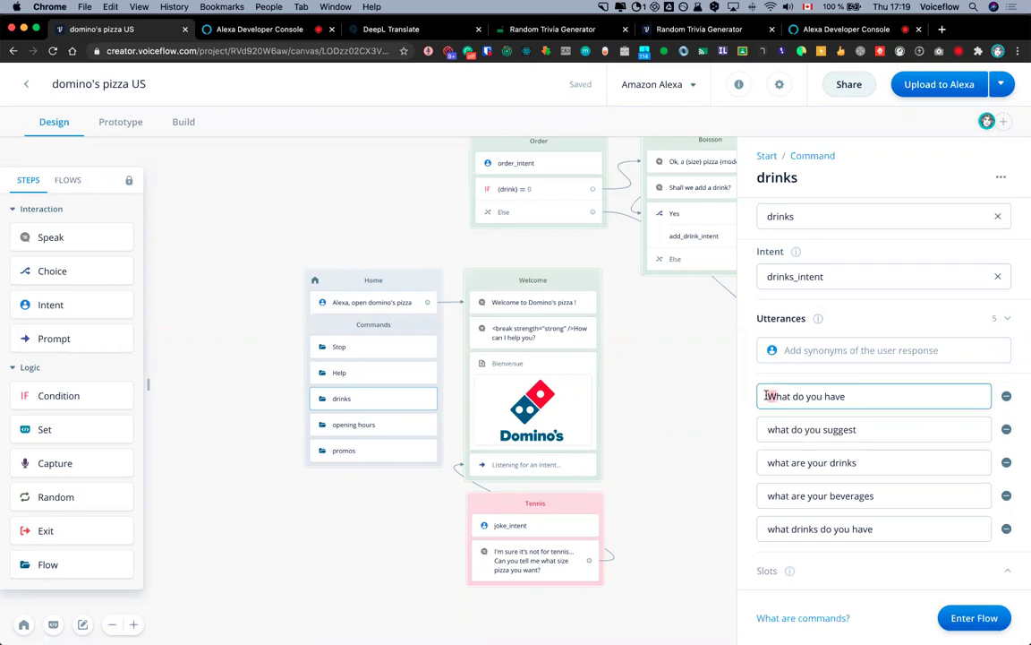
{"action": "left_click_drag", "start_coordinate": [766, 396], "coordinate": [772, 396]}
{"action": "type", "text": "w"}
Review the remaining drinks_intent utterances, including those about drinks and beverages, and the command's linked flow and intent
{"action": "left_click_drag", "start_coordinate": [793, 465], "coordinate": [857, 463]}
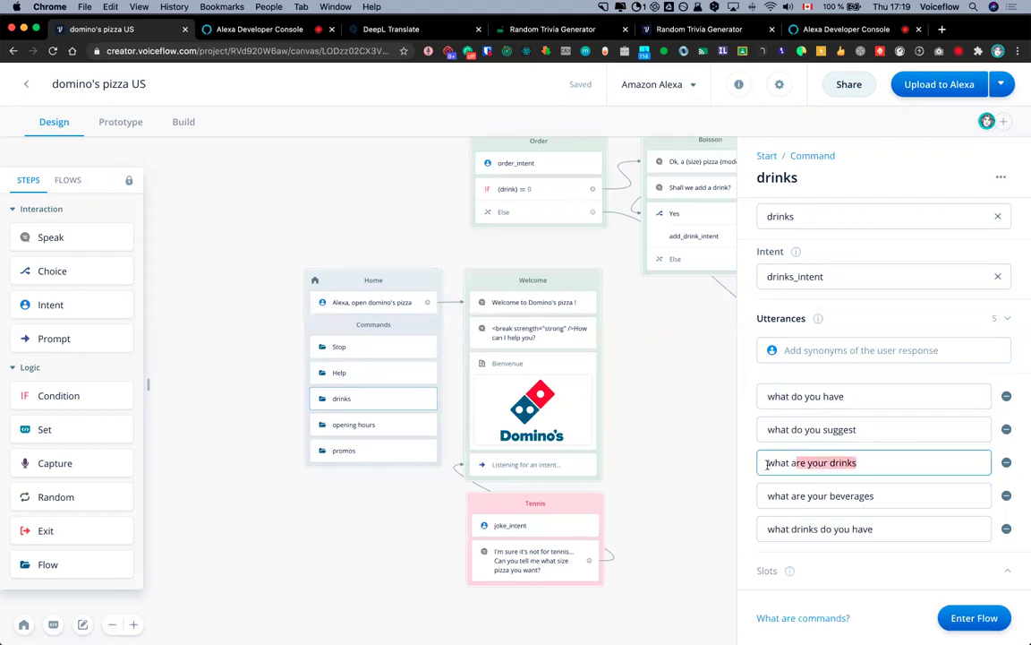
{"action": "left_click_drag", "start_coordinate": [767, 464], "coordinate": [765, 463]}
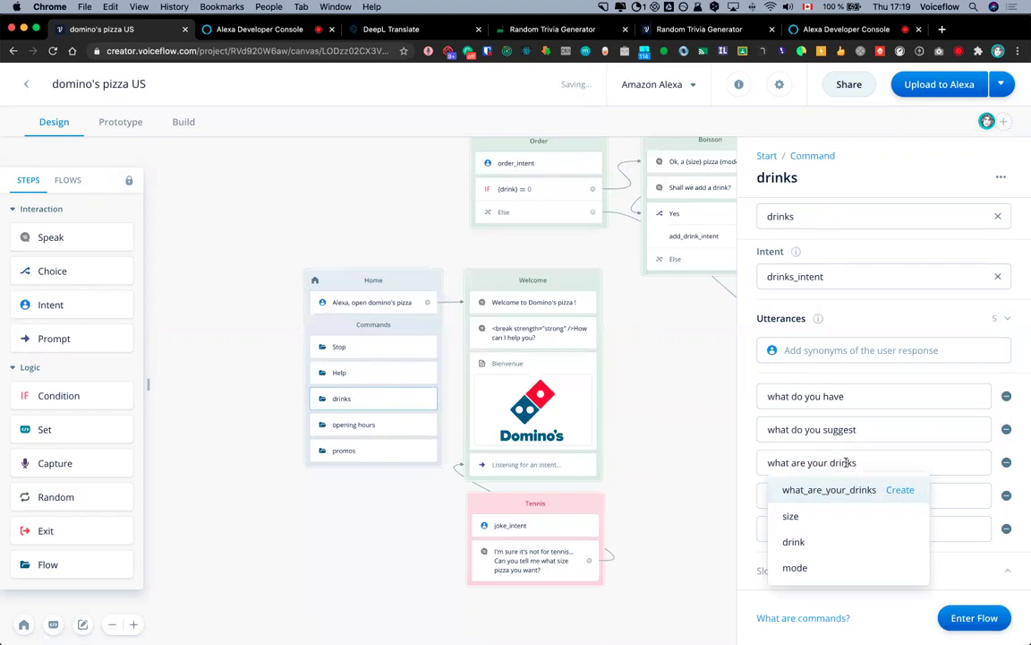
{"action": "left_click", "coordinate": [847, 463]}
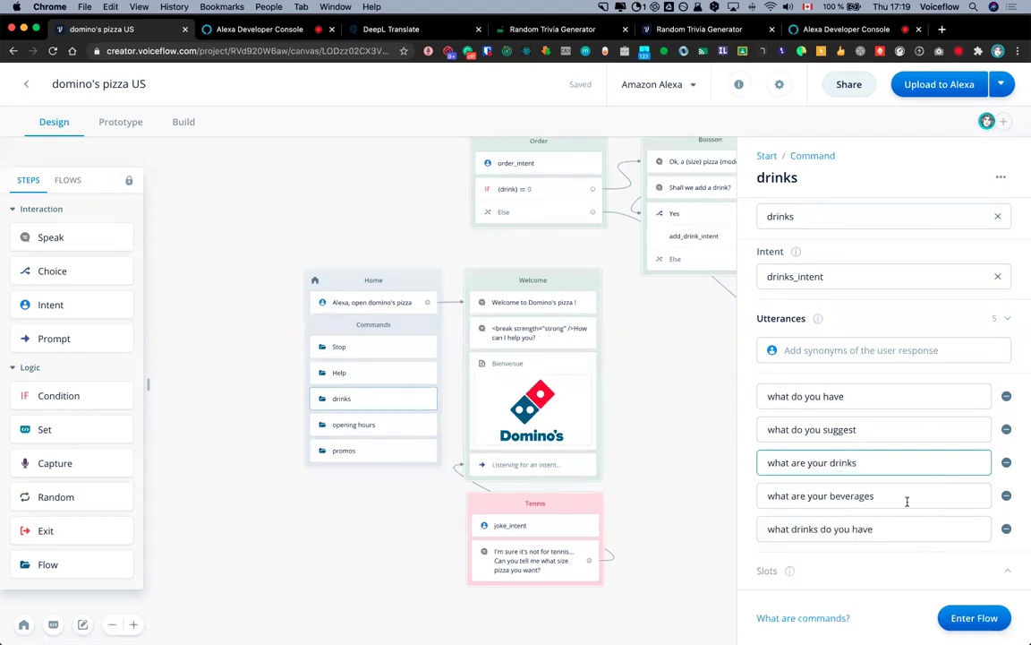
{"action": "left_click", "coordinate": [879, 529]}
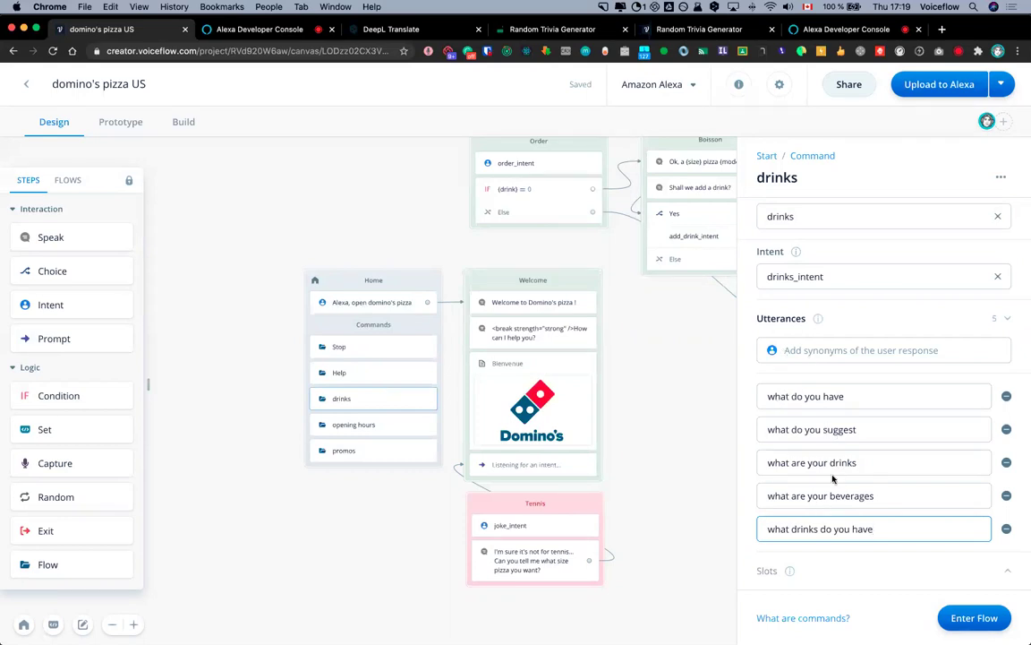
{"action": "scroll", "coordinate": [844, 268], "scroll_direction": "up", "scroll_amount": 1}
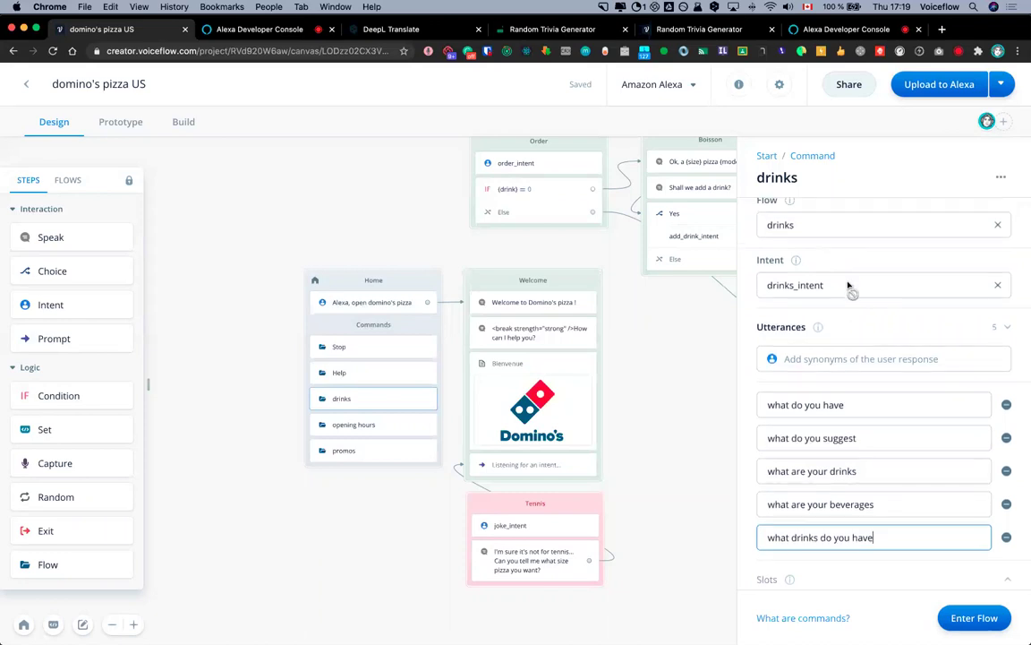
{"action": "scroll", "coordinate": [848, 285], "scroll_direction": "up", "scroll_amount": 1}
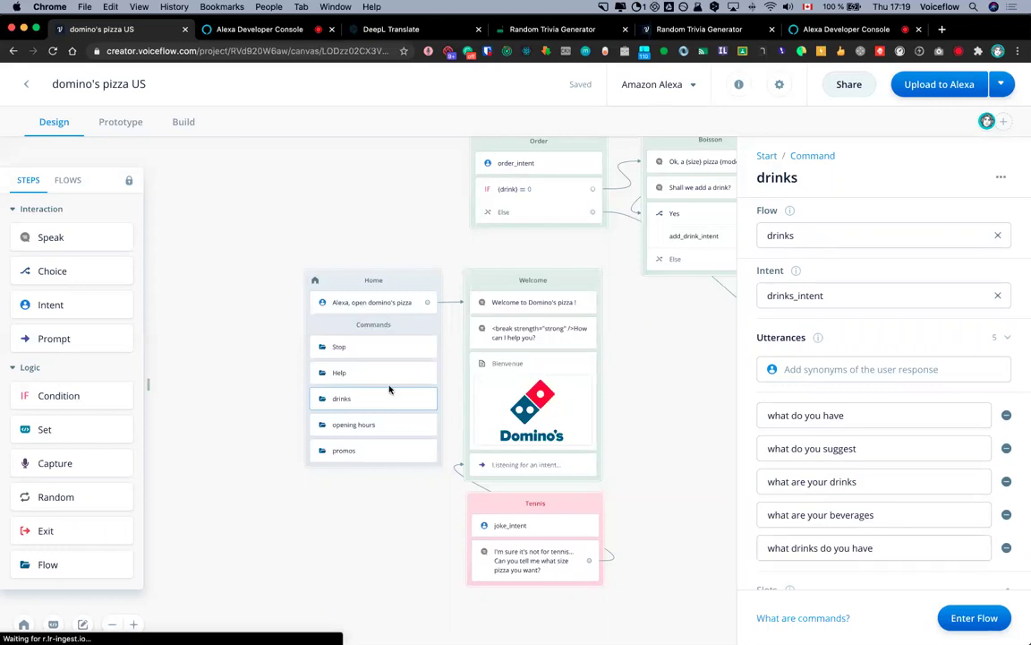
Enter the drinks flow, inspect the Speak step that lists the available drinks, and return to the main flow
{"action": "left_click", "coordinate": [345, 402]}
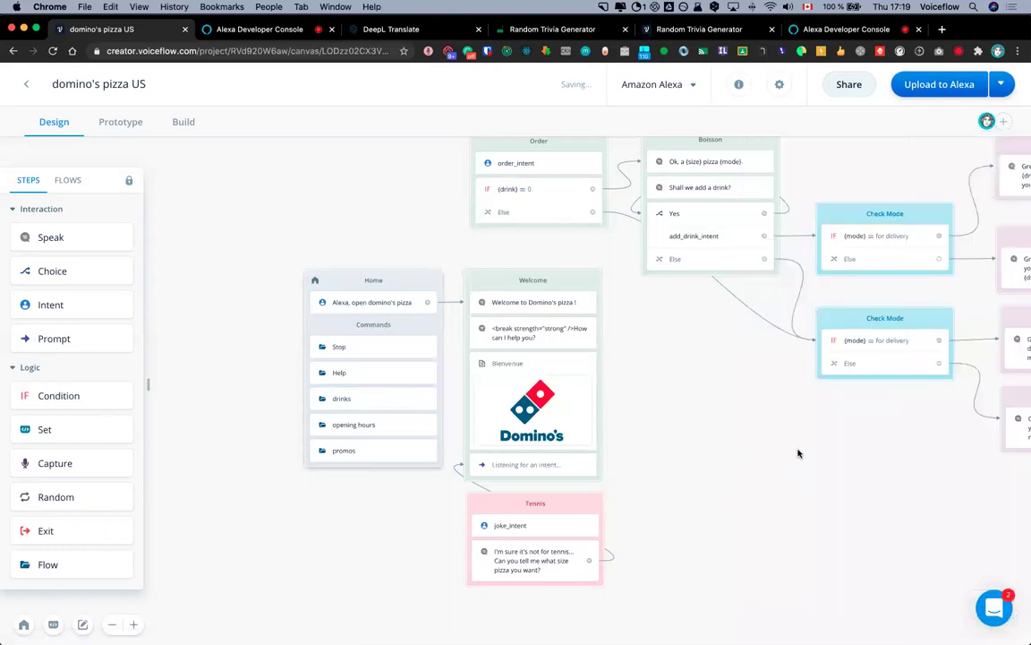
{"action": "double_click", "coordinate": [393, 399]}
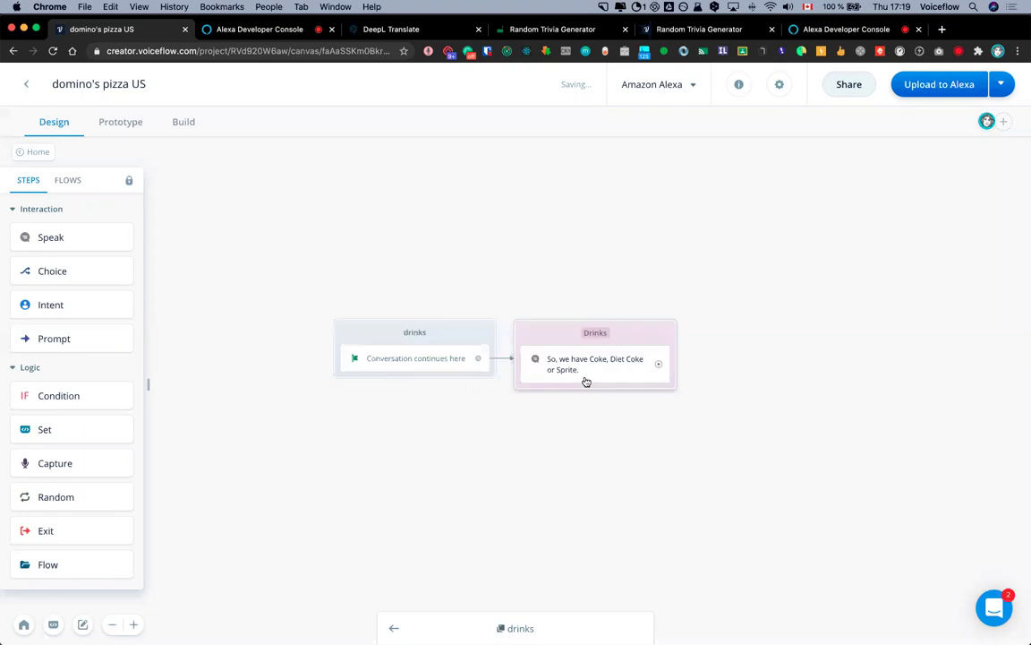
{"action": "left_click", "coordinate": [599, 369]}
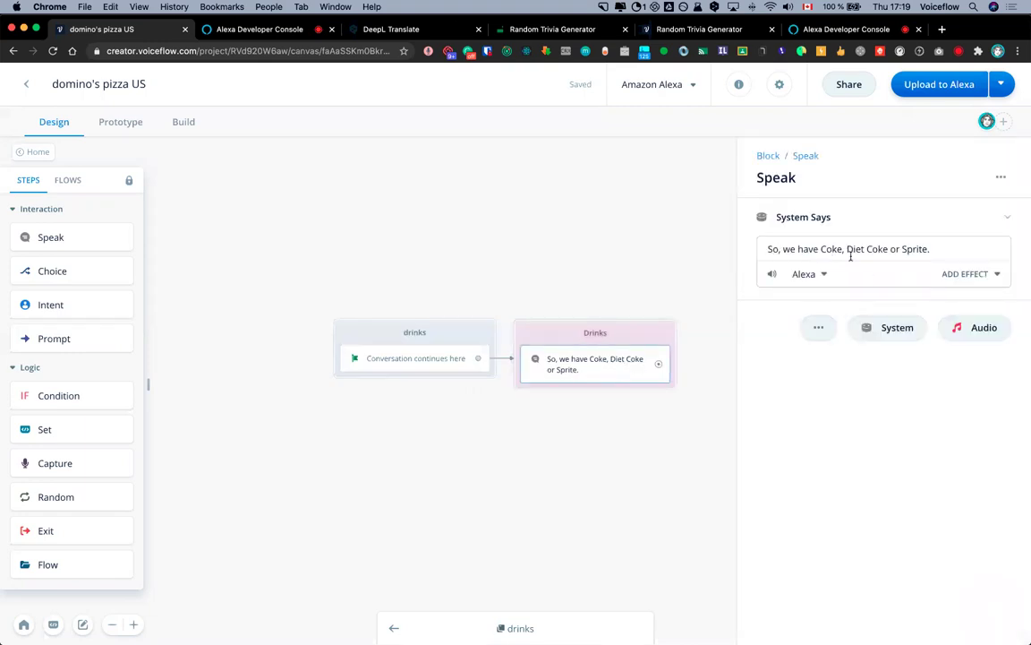
{"action": "left_click", "coordinate": [352, 239]}
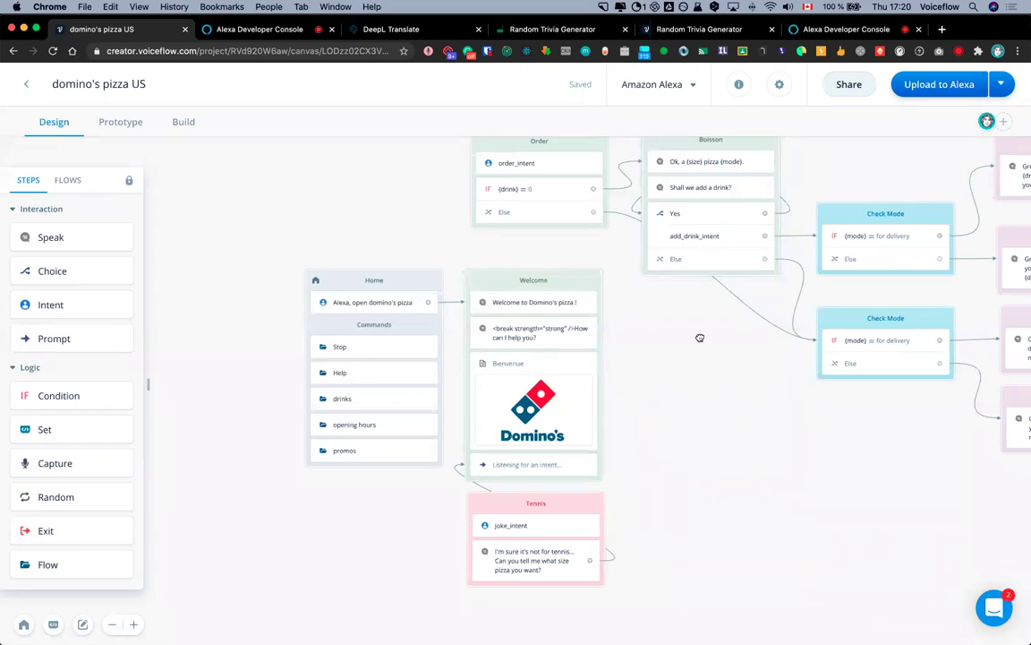
{"action": "left_click_drag", "start_coordinate": [700, 339], "coordinate": [665, 351]}
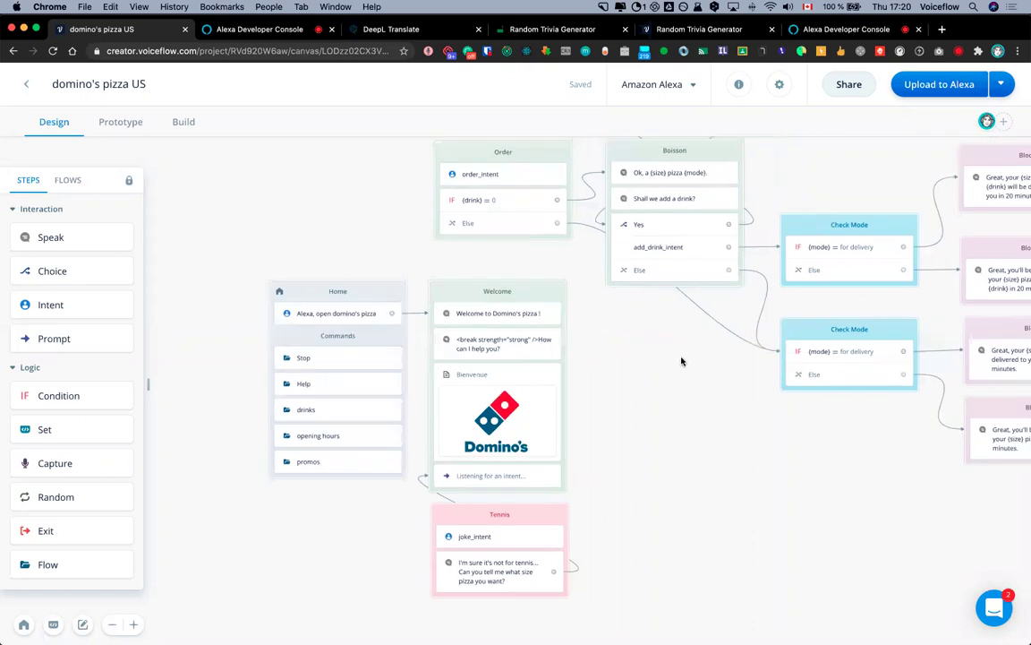
{"action": "scroll", "coordinate": [700, 367], "scroll_direction": "right", "scroll_amount": 4}
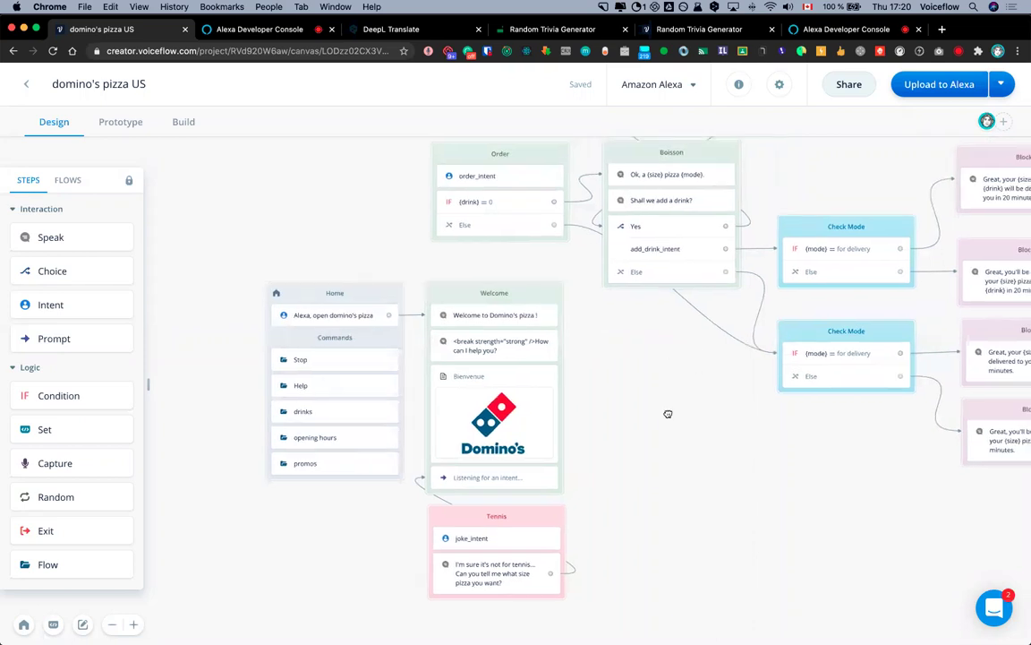
{"action": "scroll", "coordinate": [668, 415], "scroll_direction": "up", "scroll_amount": 5}
{"action": "scroll", "coordinate": [721, 387], "scroll_direction": "left", "scroll_amount": 4}
{"action": "scroll", "coordinate": [720, 387], "scroll_direction": "down", "scroll_amount": 2}
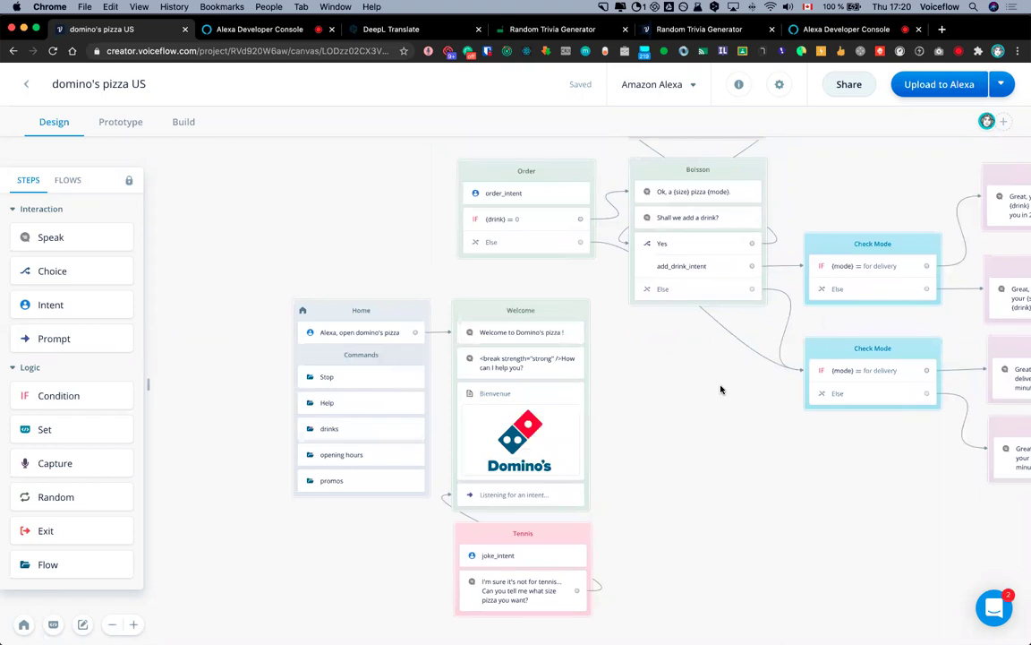
{"action": "scroll", "coordinate": [677, 463], "scroll_direction": "up", "scroll_amount": 9}
{"action": "scroll", "coordinate": [677, 463], "scroll_direction": "right", "scroll_amount": 3}
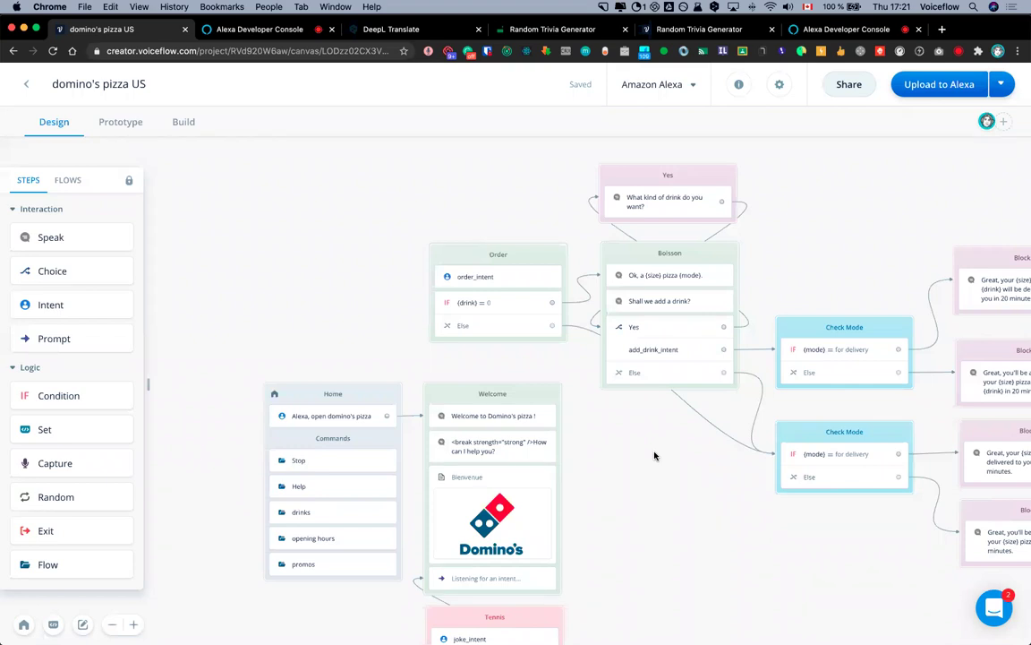
Inspect the opening hours command's horaires_intent utterances, enter its horaires flow, and return to the main flow
{"action": "left_click", "coordinate": [370, 541]}
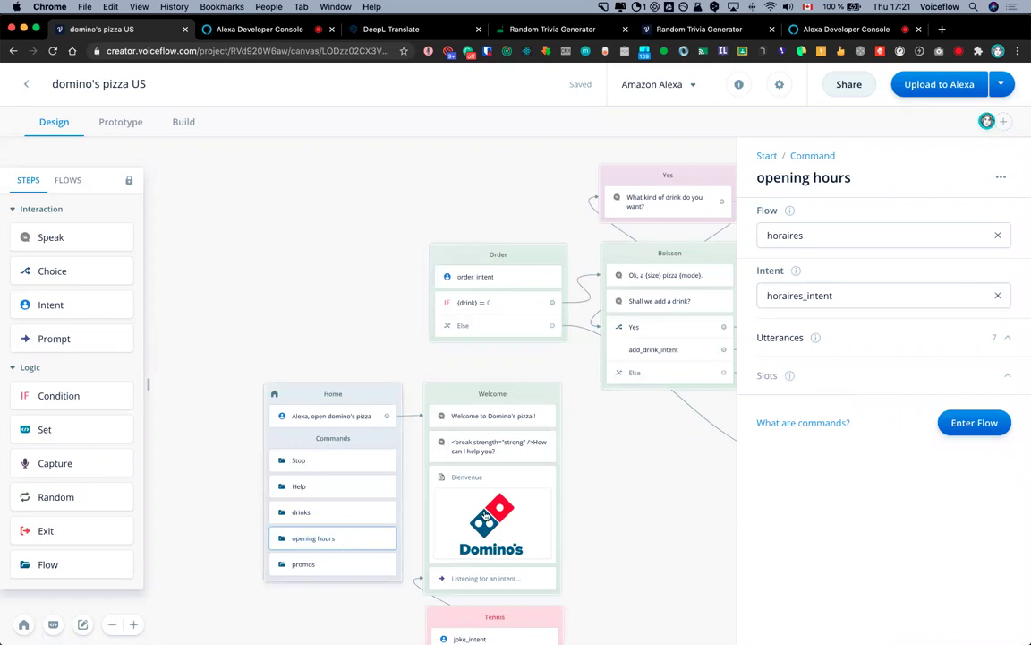
{"action": "left_click", "coordinate": [851, 340]}
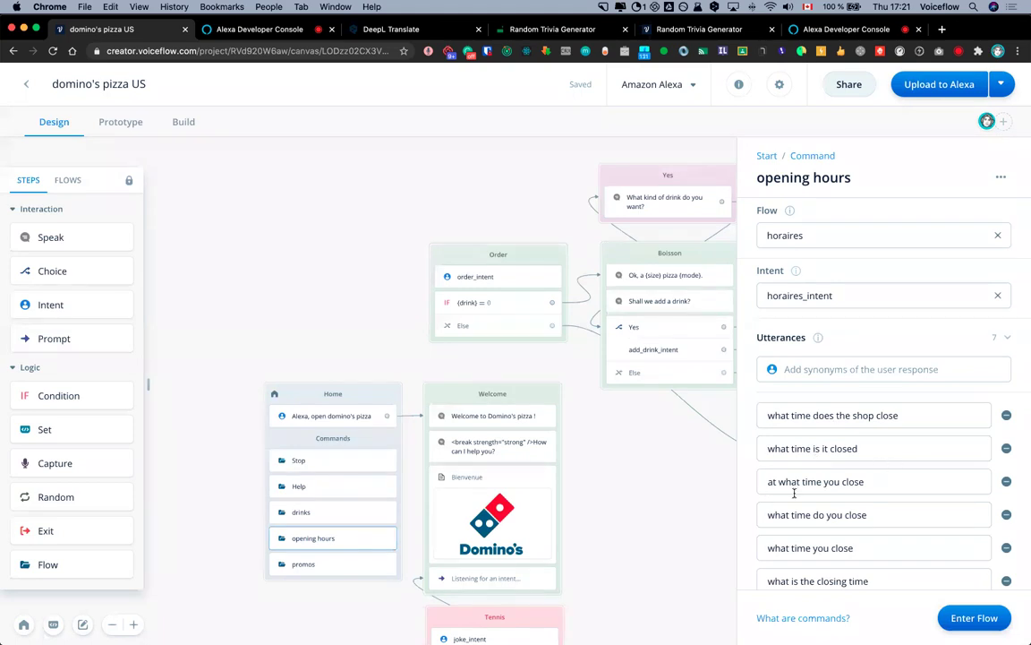
{"action": "scroll", "coordinate": [902, 481], "scroll_direction": "down", "scroll_amount": 2}
{"action": "scroll", "coordinate": [902, 484], "scroll_direction": "up", "scroll_amount": 2}
{"action": "left_click", "coordinate": [971, 618]}
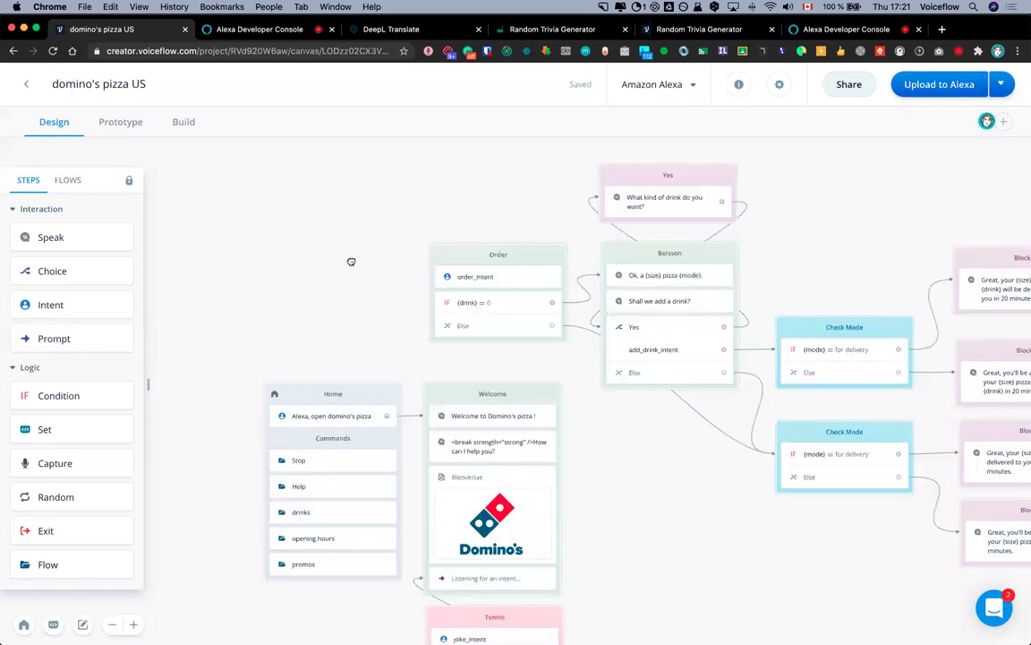
Inspect the promos command's promos_intent utterances, view the Promo block in its flow, and return to the main flow
{"action": "scroll", "coordinate": [351, 261], "scroll_direction": "down", "scroll_amount": 2}
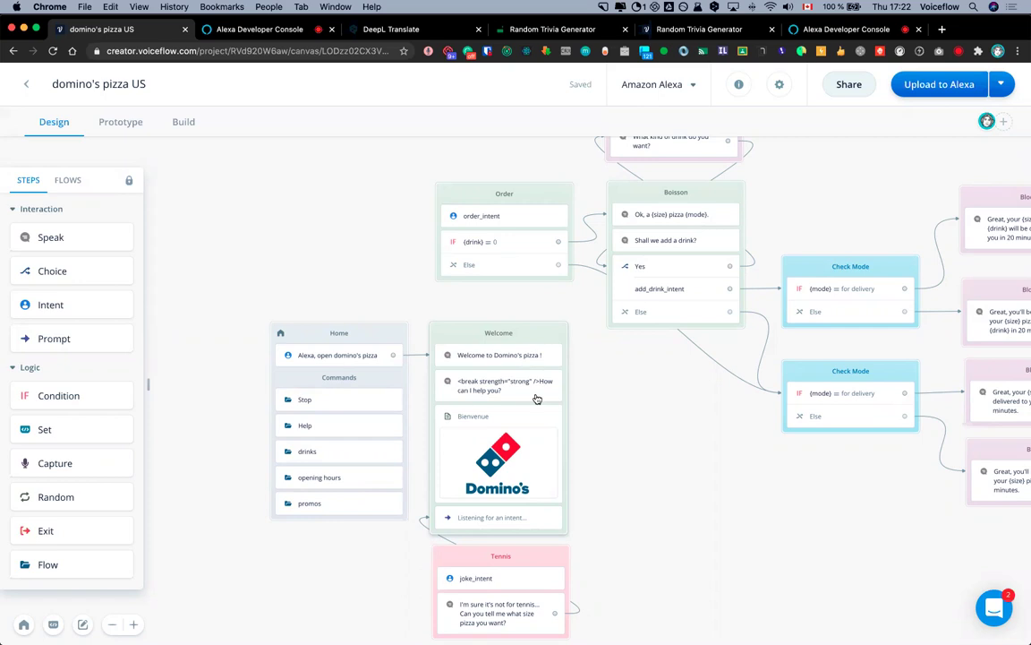
{"action": "left_click", "coordinate": [337, 505]}
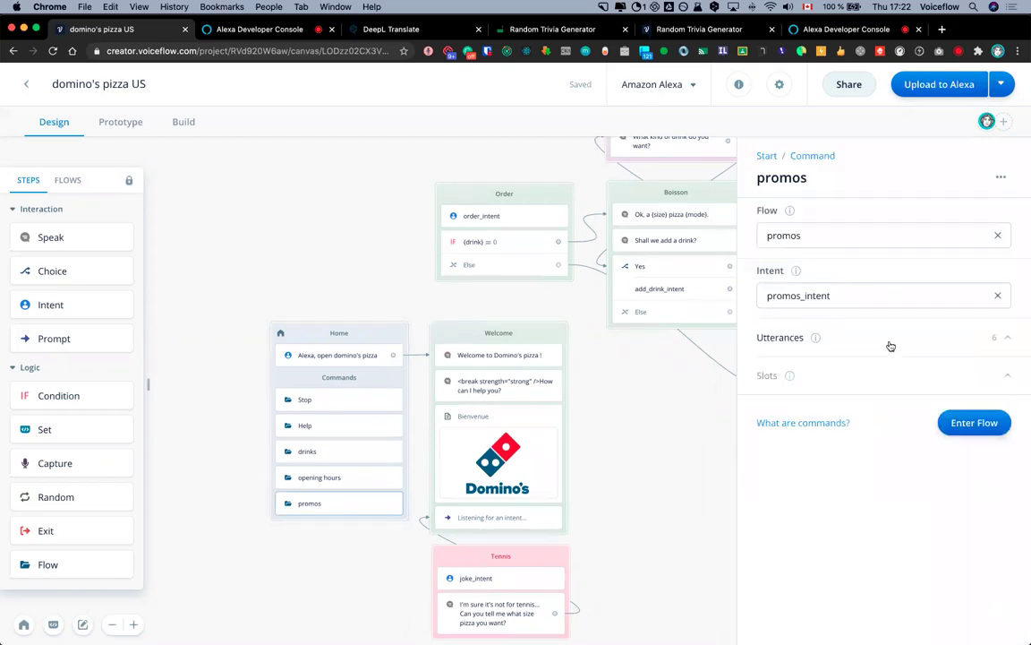
{"action": "left_click", "coordinate": [886, 344]}
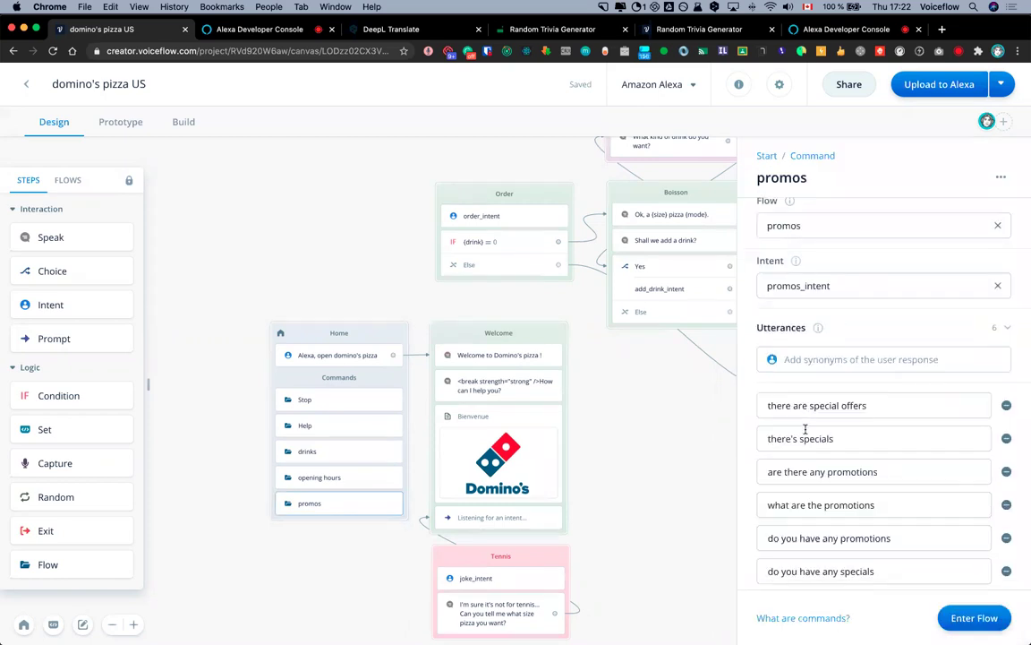
{"action": "scroll", "coordinate": [841, 421], "scroll_direction": "down", "scroll_amount": 1}
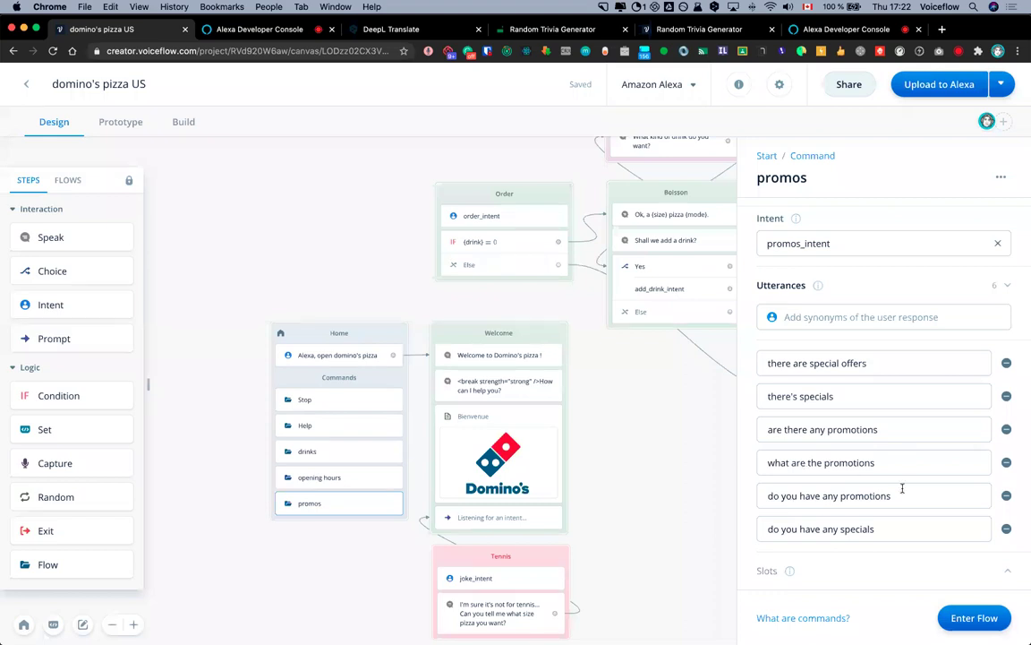
{"action": "left_click", "coordinate": [637, 463]}
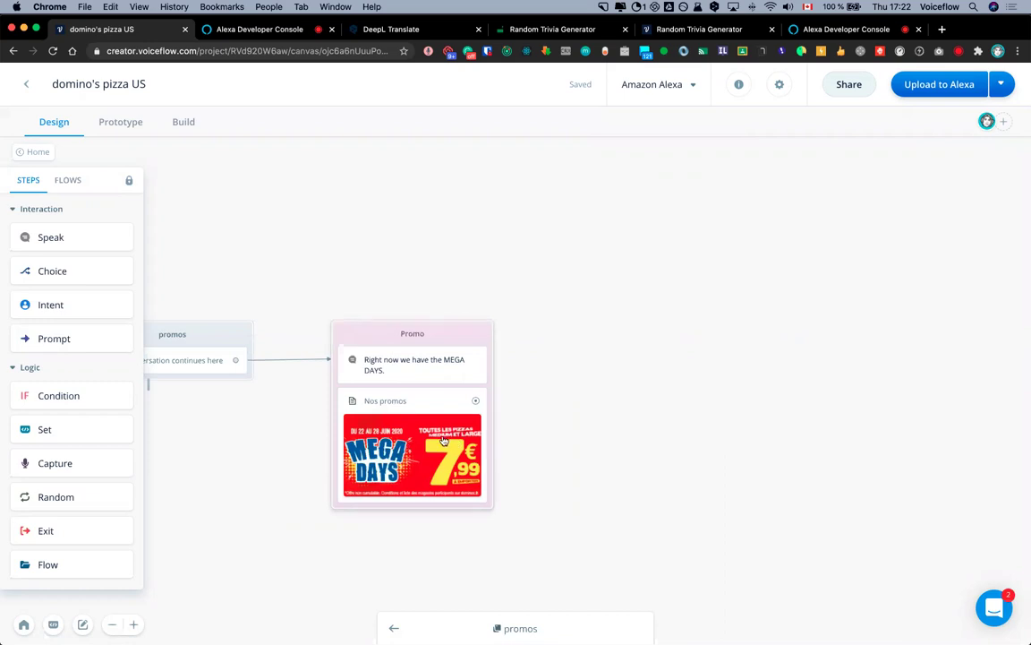
{"action": "left_click_drag", "start_coordinate": [416, 246], "coordinate": [497, 228]}
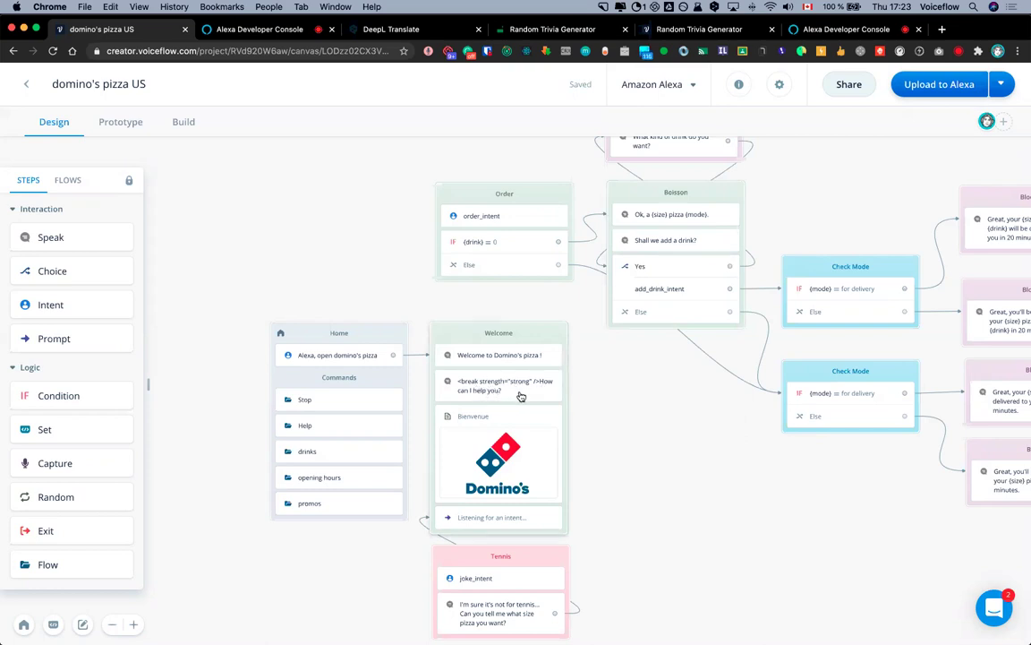
Check the Allow Users to Repeat option in the project settings, close them, and look over the order paths through to the Reset block
{"action": "left_click", "coordinate": [779, 84]}
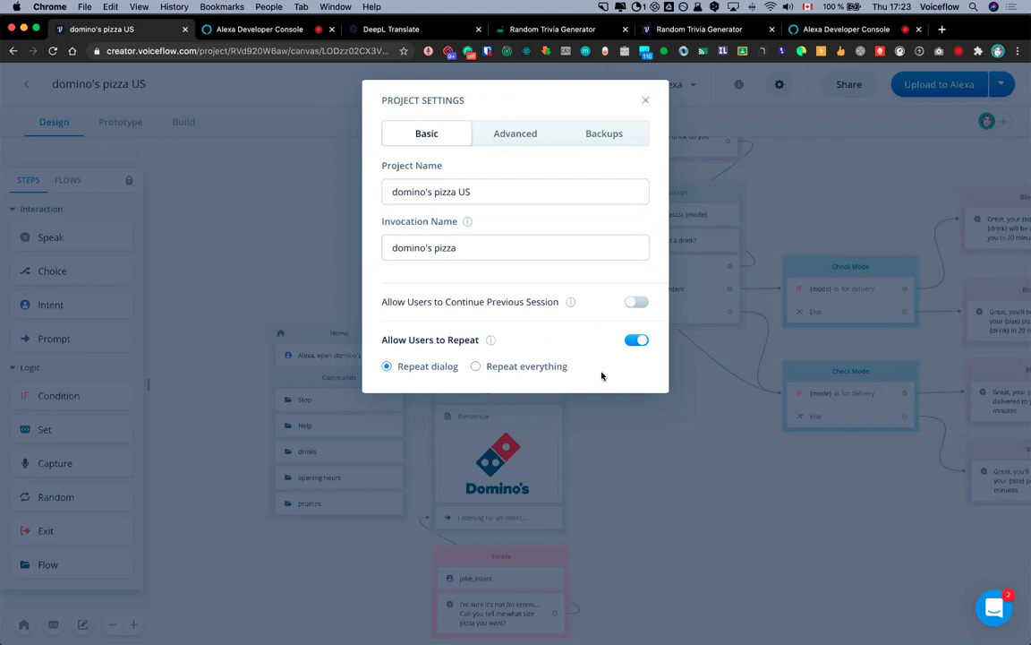
{"action": "left_click", "coordinate": [601, 398]}
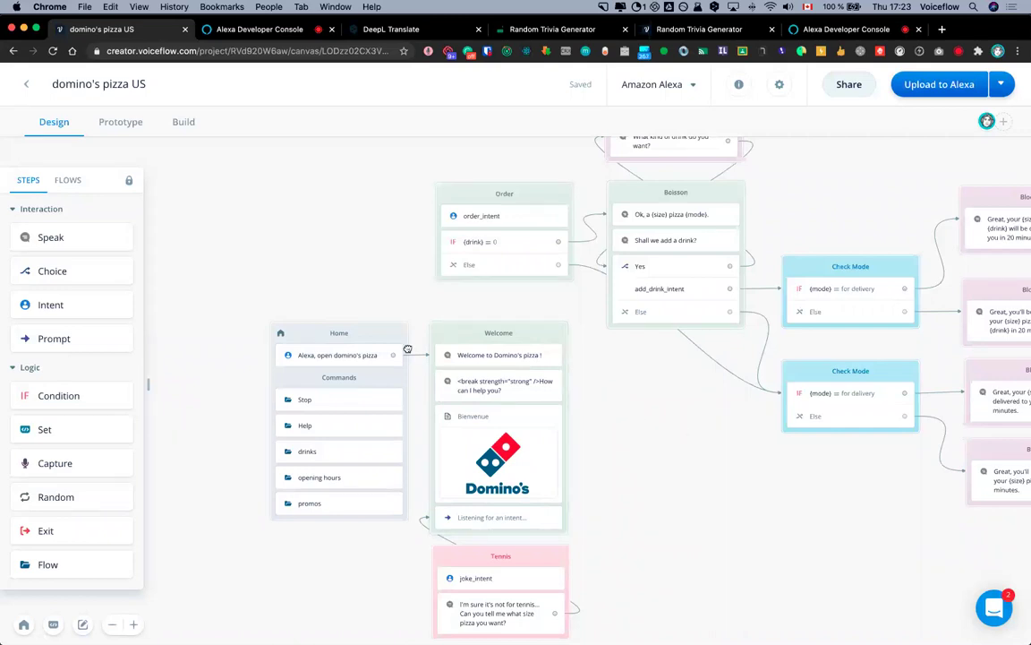
{"action": "scroll", "coordinate": [367, 313], "scroll_direction": "right", "scroll_amount": 3}
{"action": "scroll", "coordinate": [835, 499], "scroll_direction": "right", "scroll_amount": 15}
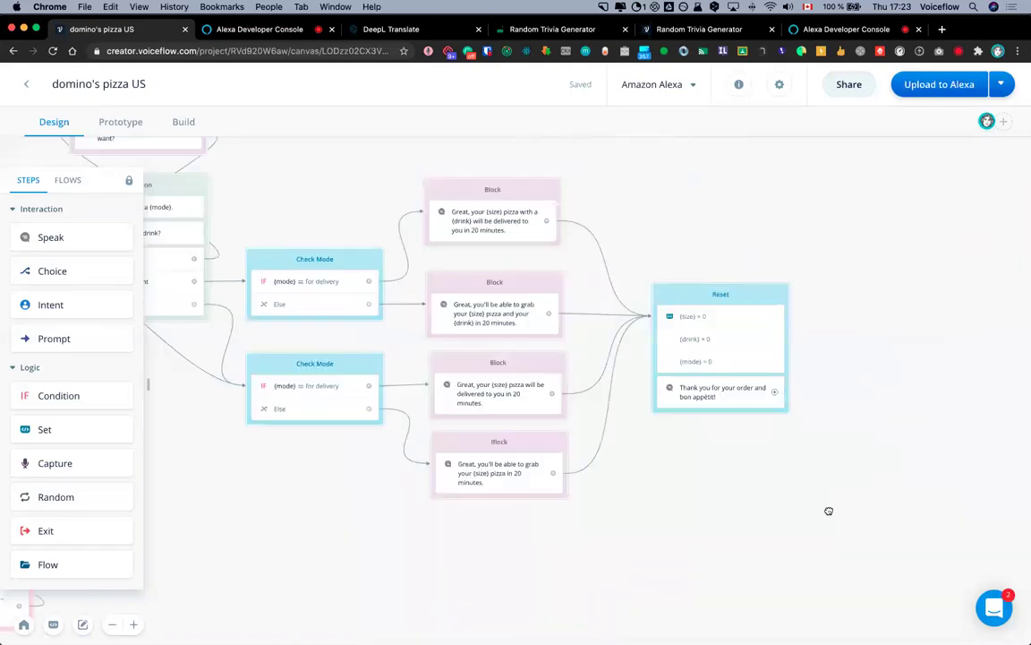
{"action": "scroll", "coordinate": [577, 573], "scroll_direction": "left", "scroll_amount": 13}
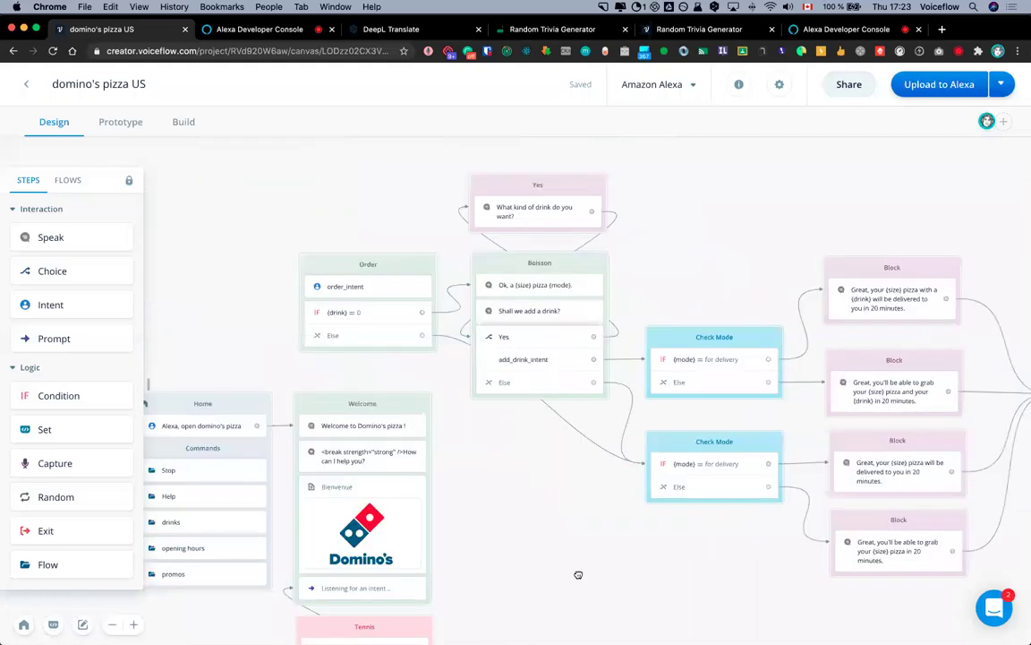
Switch to the Alexa Developer Console and bring up the Alexa Simulator on the skill's Test page
{"action": "key", "text": "ctrl+Tab"}
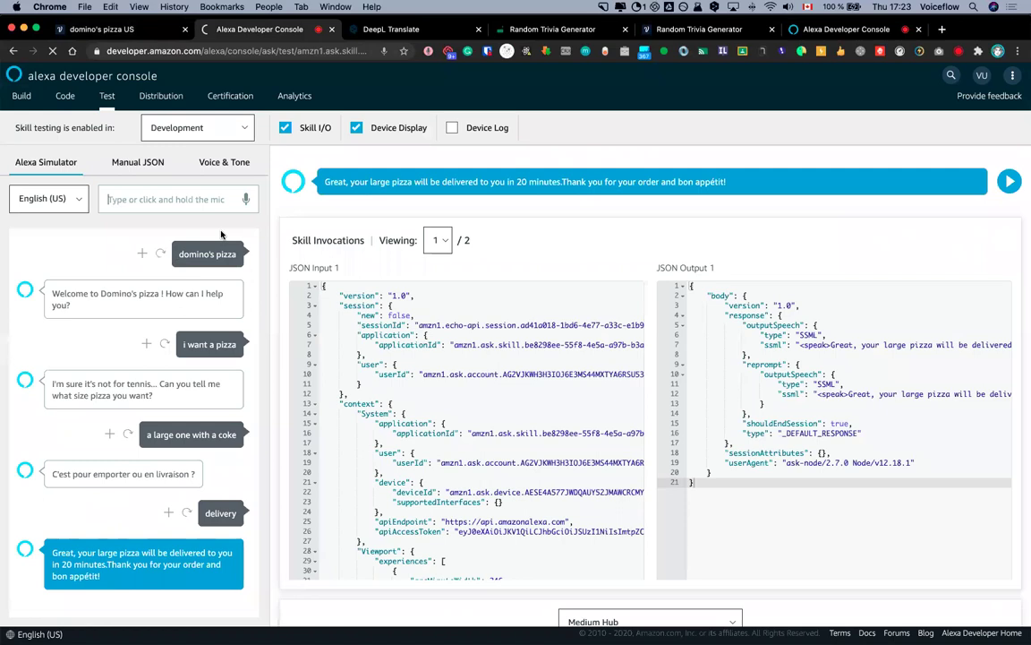
{"action": "key", "text": "ctrl+shift+Tab"}
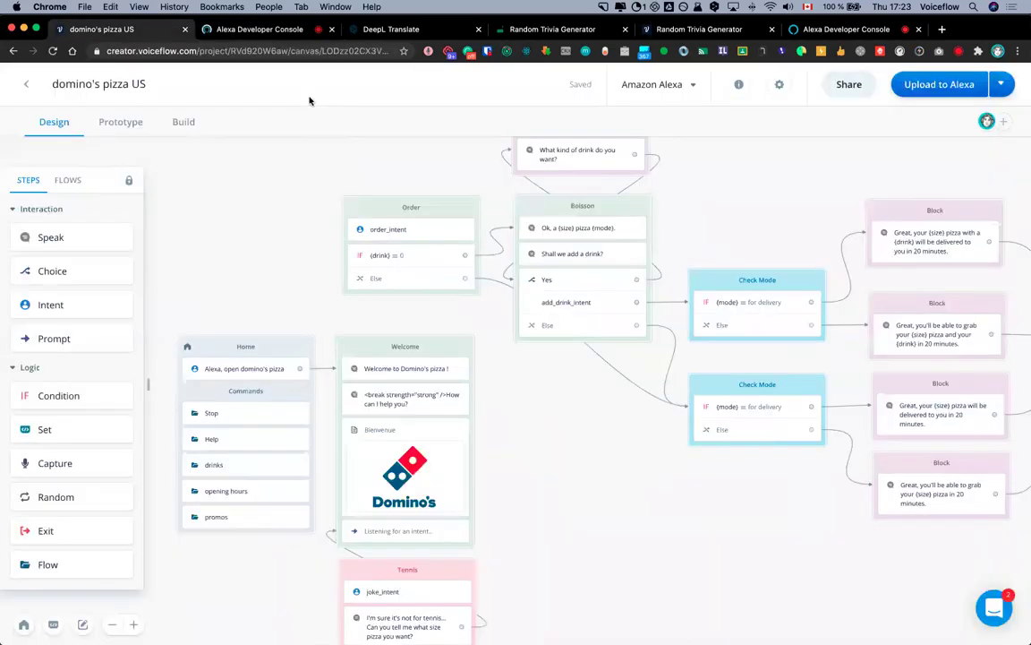
{"action": "scroll", "coordinate": [344, 219], "scroll_direction": "up", "scroll_amount": 2}
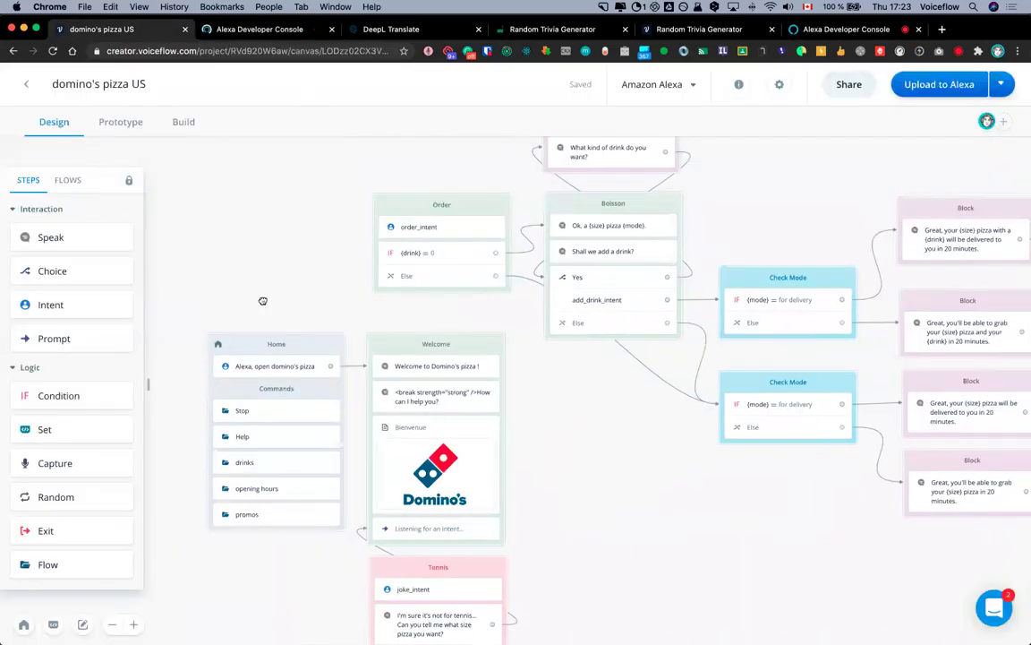
{"action": "left_click", "coordinate": [269, 30]}
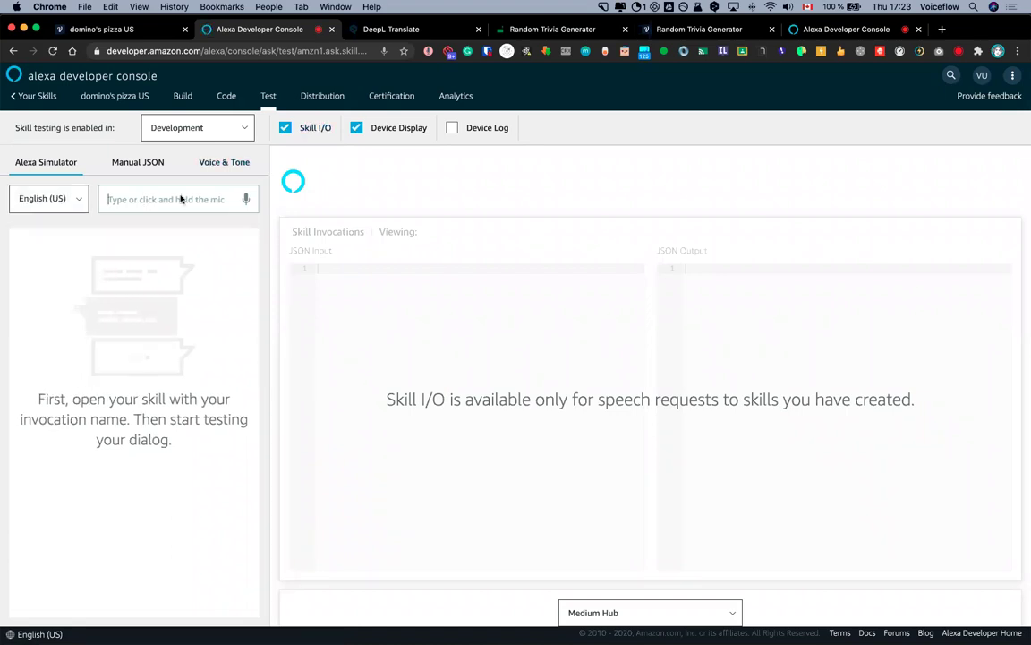
Launch the skill in the simulator with the phrase "open domino's pizza"
{"action": "type", "text": "open domino's pizza"}
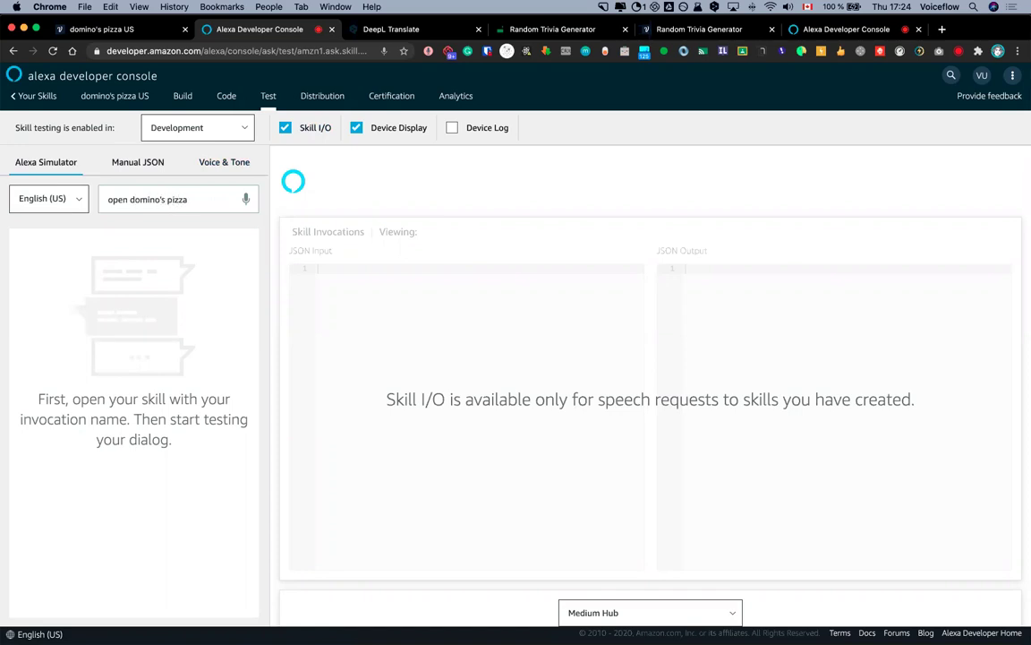
{"action": "key", "text": "Return"}
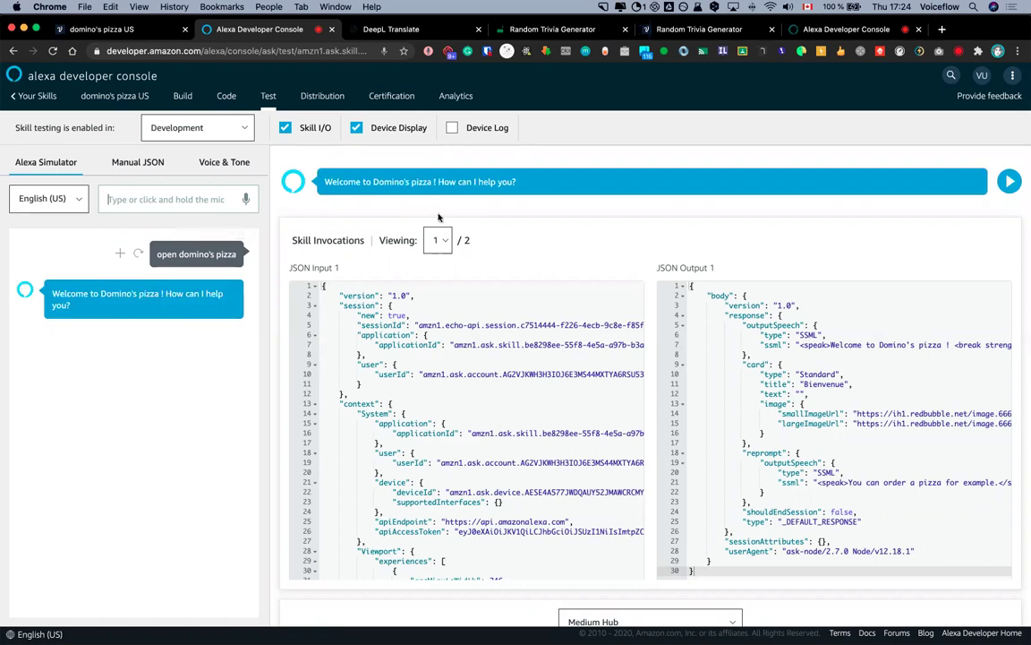
Switch the computer's sound output device to Internal Speakers and check the selection
{"action": "left_click", "coordinate": [788, 7]}
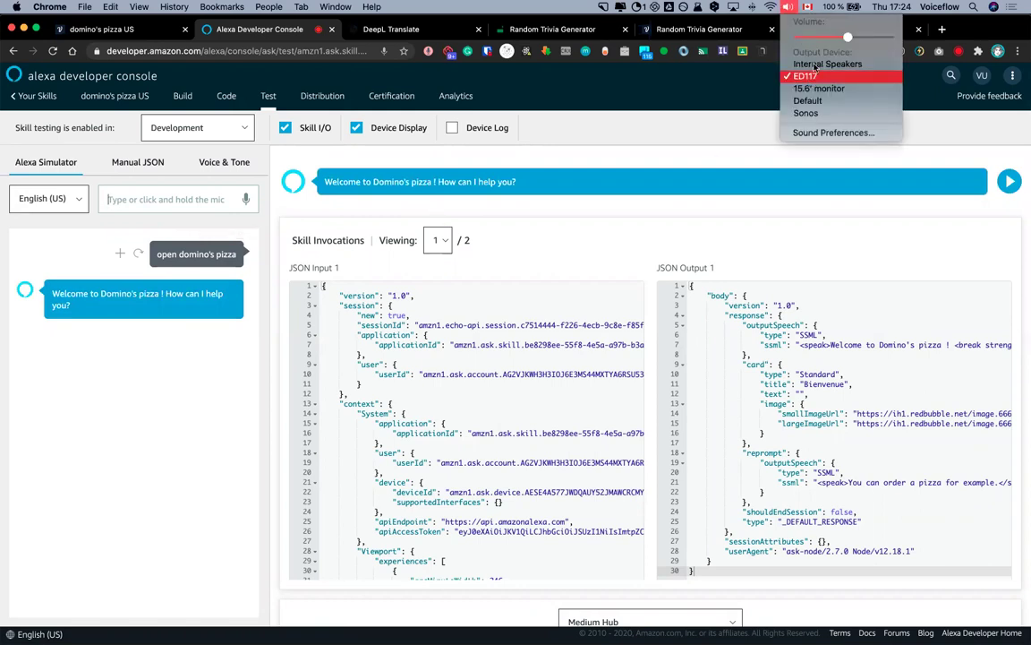
{"action": "left_click", "coordinate": [813, 65]}
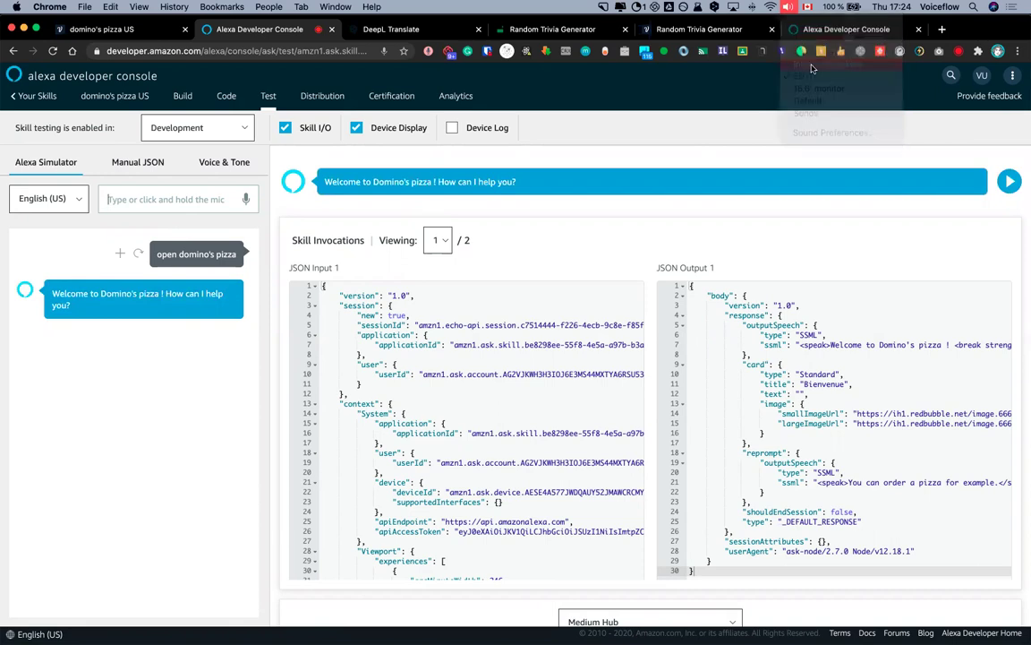
{"action": "left_click", "coordinate": [788, 7]}
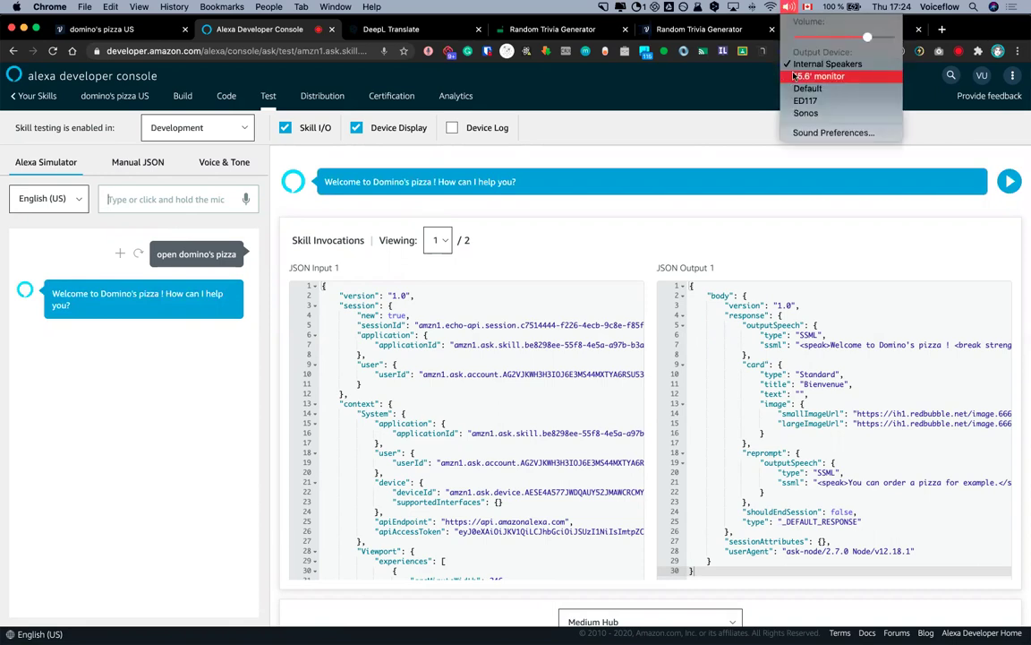
{"action": "left_click", "coordinate": [108, 327]}
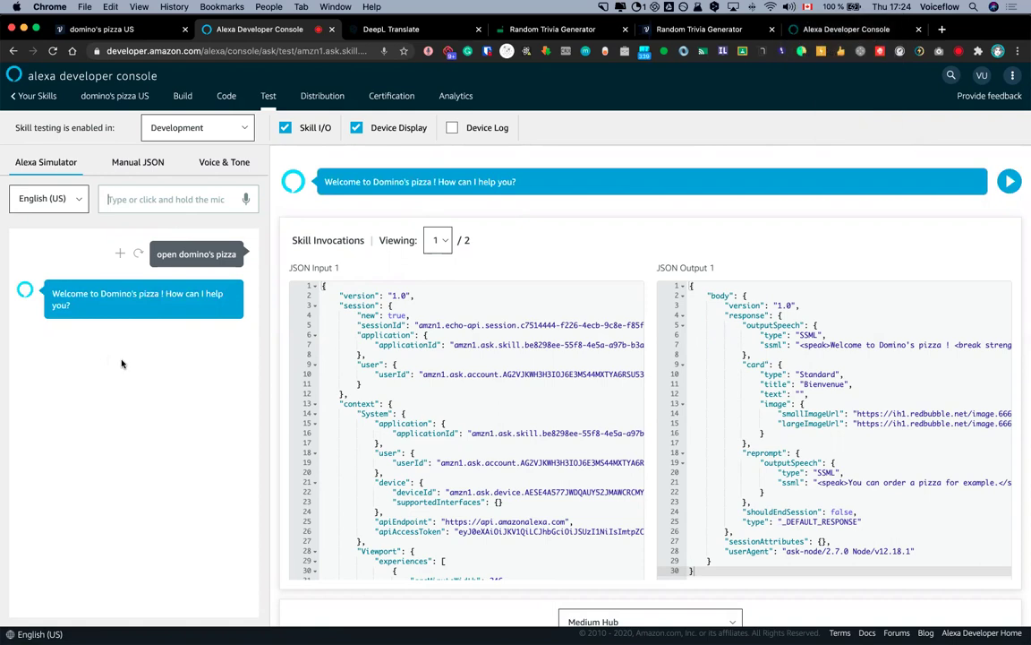
Send the request "I want a pizza" to the skill in the Alexa Simulator
{"action": "left_click", "coordinate": [129, 201]}
{"action": "type", "text": "I want "}
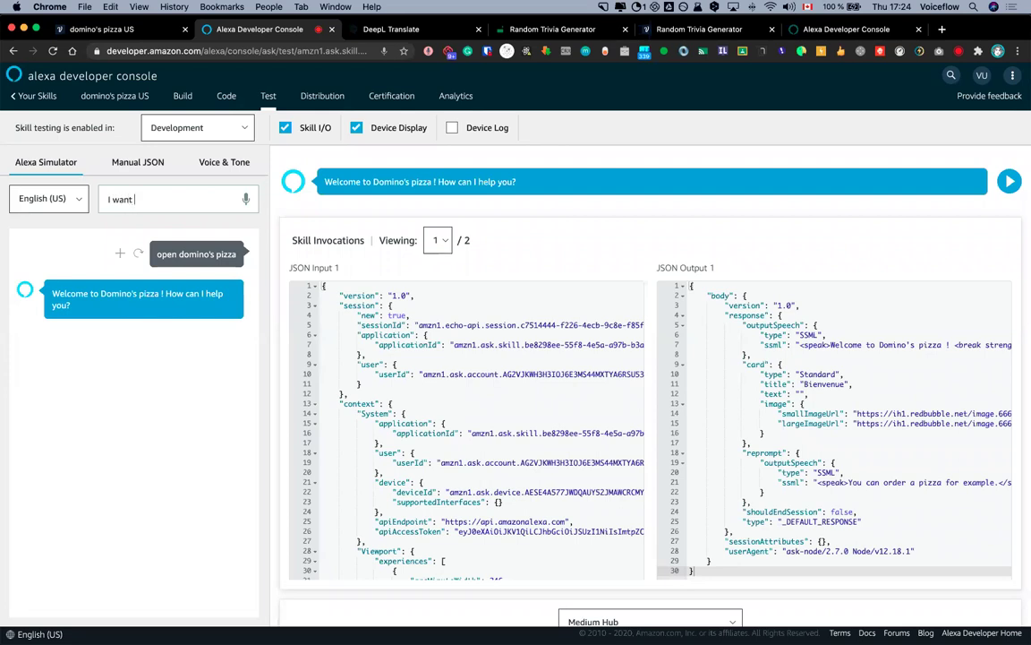
{"action": "type", "text": "a pizza"}
{"action": "key", "text": "Return"}
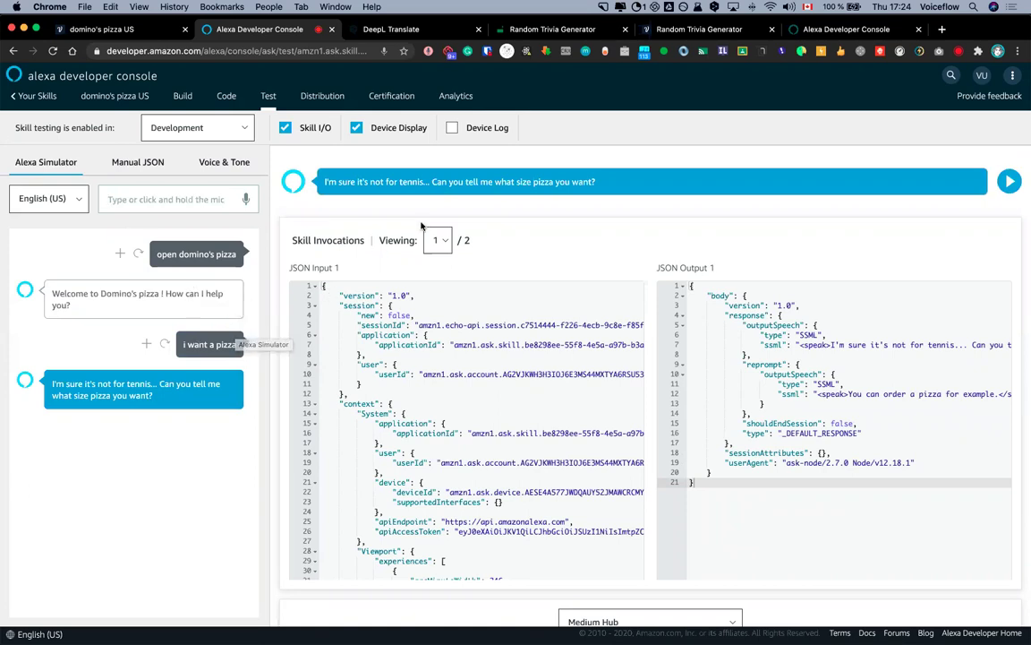
Switch to the Voiceflow project and inspect the joke_intent utterance in the Tennis block
{"action": "left_click", "coordinate": [140, 32]}
{"action": "scroll", "coordinate": [306, 173], "scroll_direction": "down", "scroll_amount": 3}
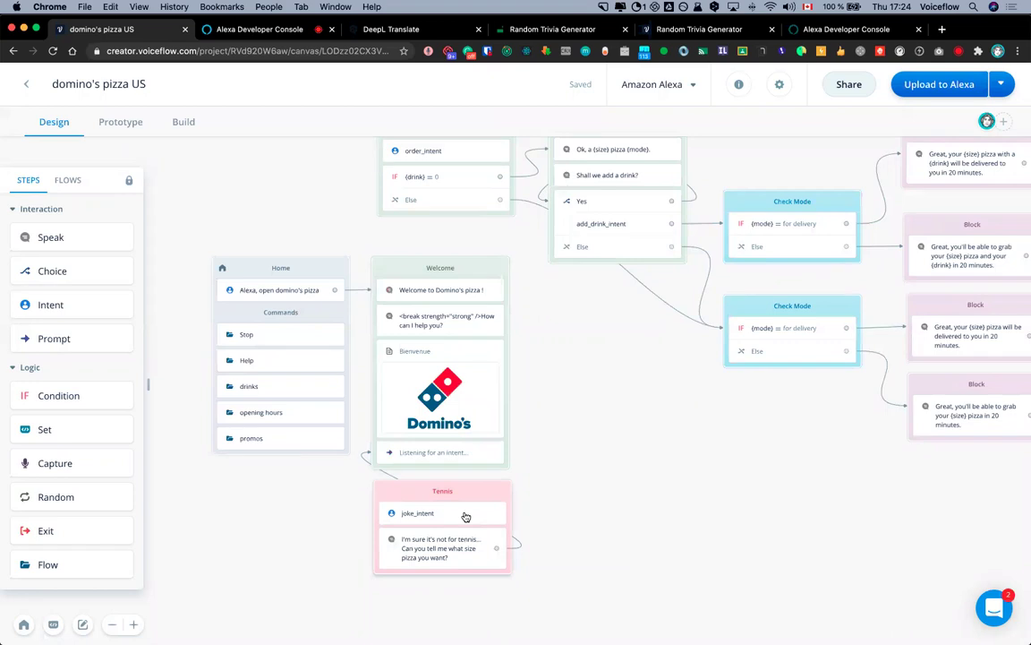
{"action": "left_click", "coordinate": [466, 516]}
{"action": "left_click", "coordinate": [886, 271]}
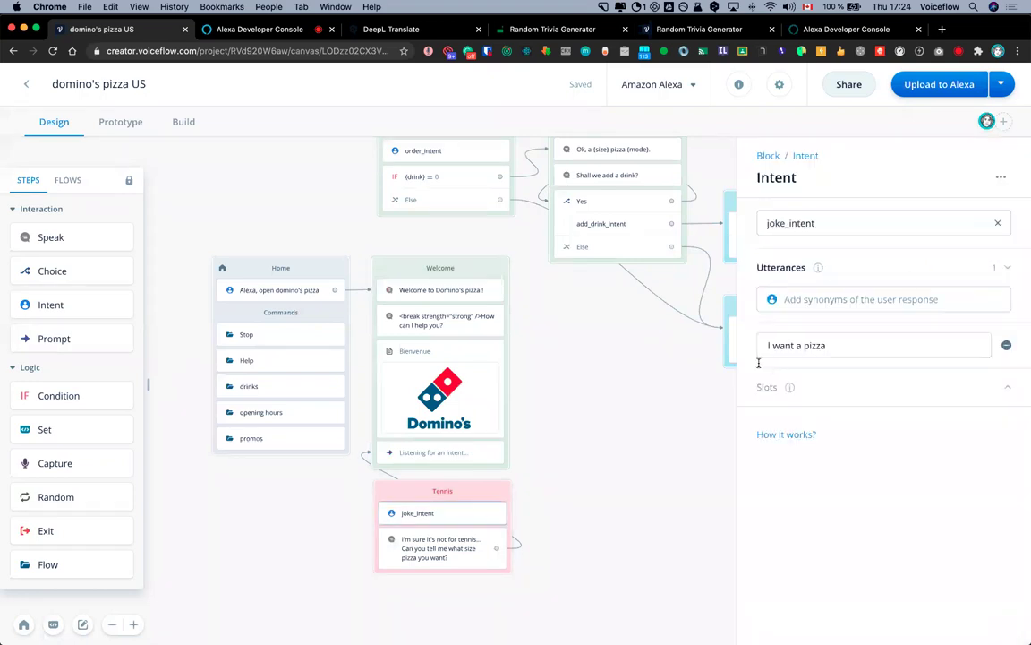
{"action": "left_click", "coordinate": [835, 345]}
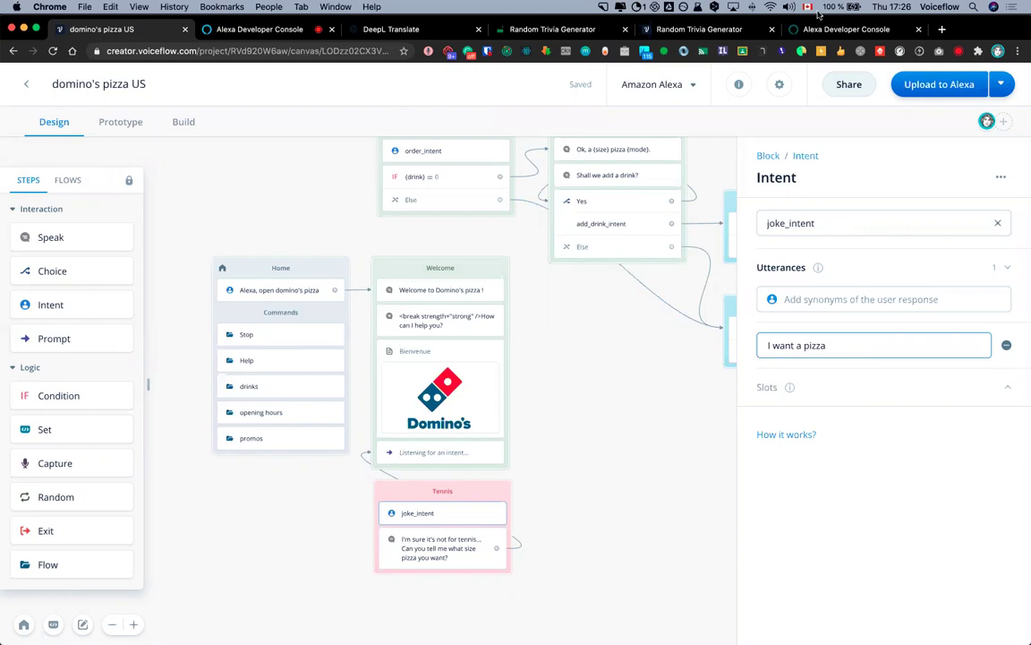
Return to the Alexa Developer Console and answer the pizza size question with "I want a medium"
{"action": "left_click", "coordinate": [240, 29]}
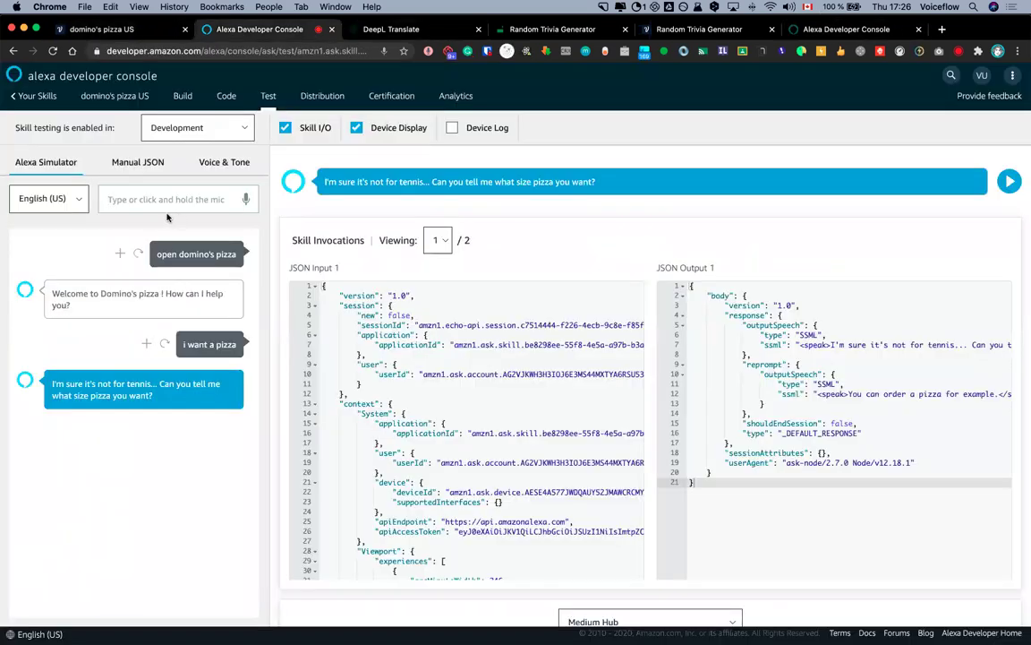
{"action": "left_click", "coordinate": [150, 204]}
{"action": "type", "text": "I want a medium"}
{"action": "key", "text": "Return"}
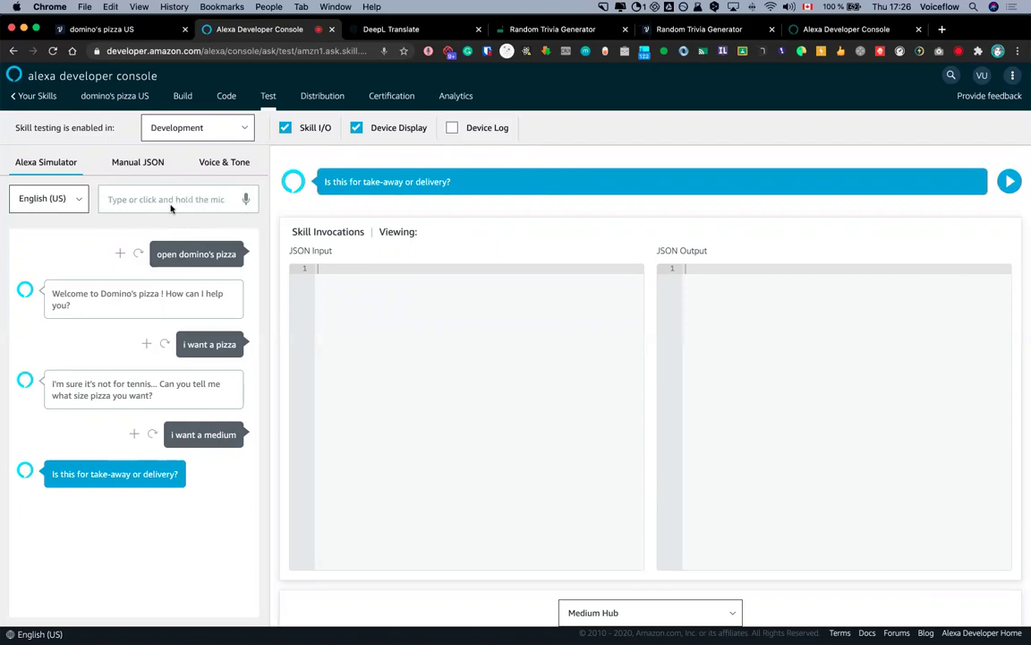
Check the horaires flow in Voiceflow, return to the Alexa Developer Console and ask the skill "what's your opening hours"
{"action": "left_click", "coordinate": [136, 29]}
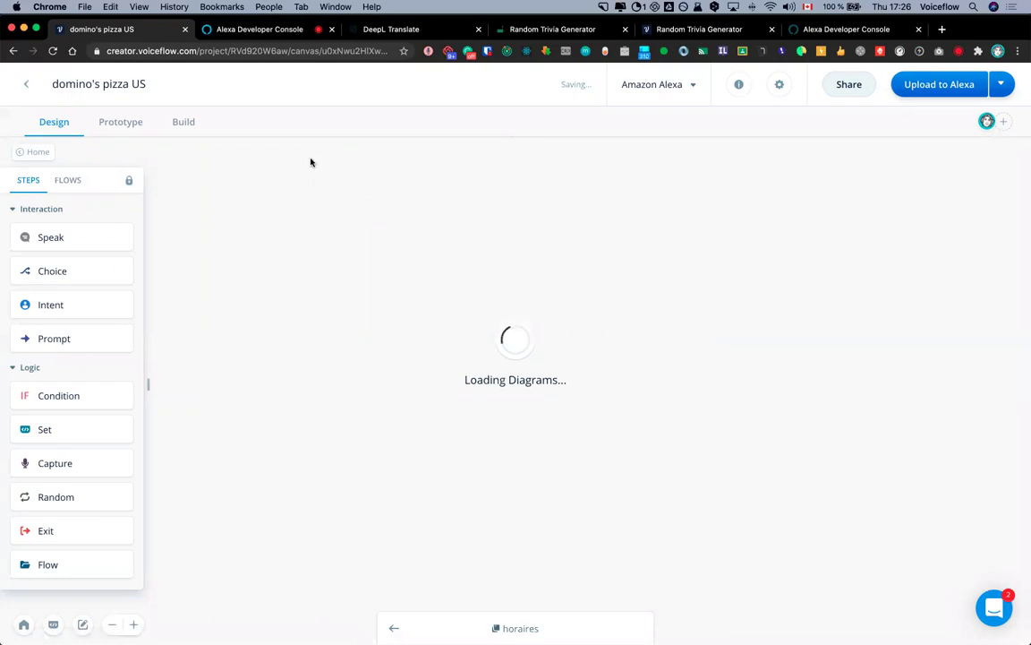
{"action": "left_click", "coordinate": [264, 30]}
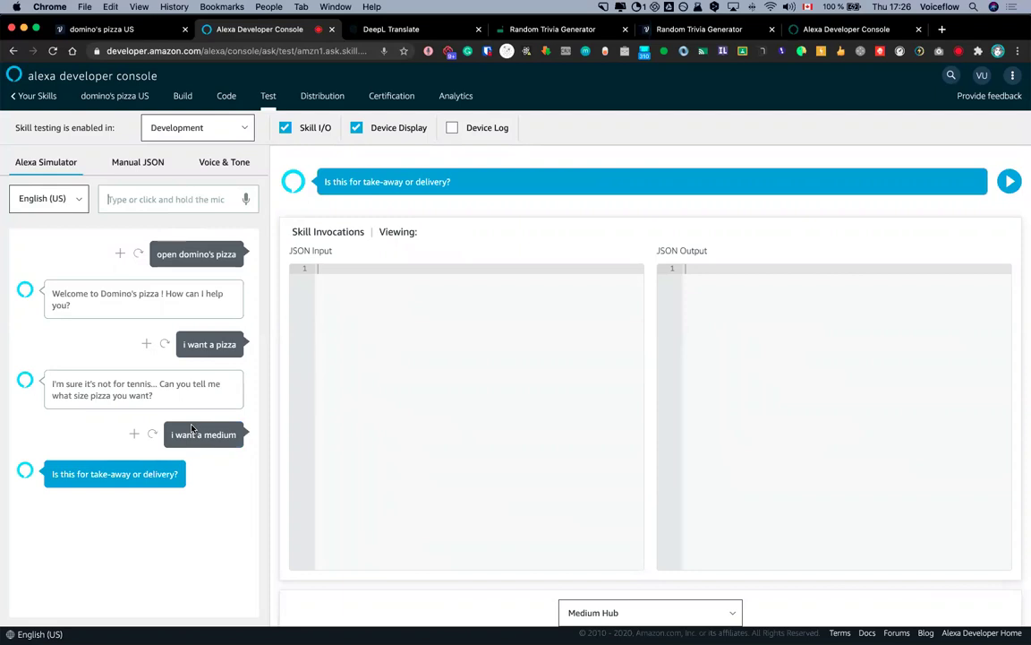
{"action": "left_click", "coordinate": [143, 200]}
{"action": "type", "text": "what's y"}
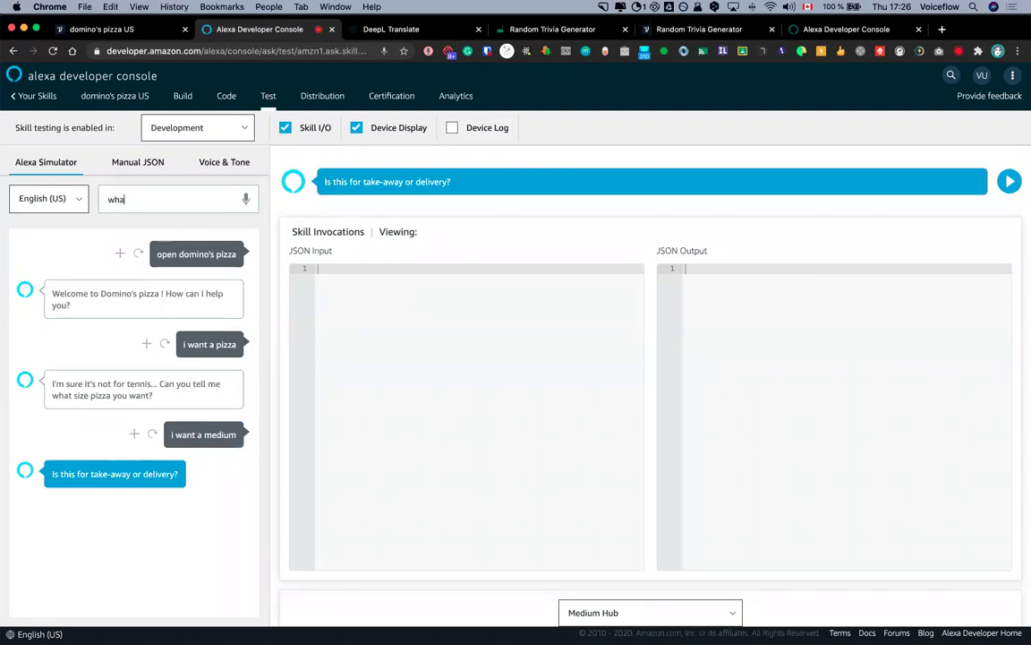
{"action": "type", "text": "our opening hours"}
{"action": "key", "text": "Return"}
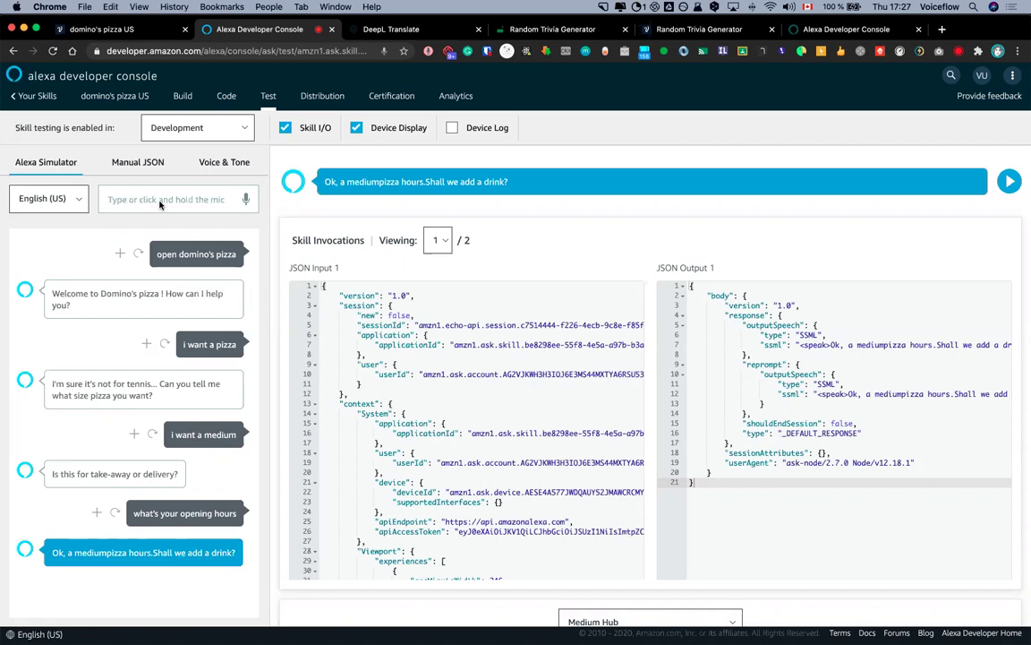
Accept adding a drink with "yes" and ask for the drink options with "what do you have"
{"action": "type", "text": "yes"}
{"action": "key", "text": "Return"}
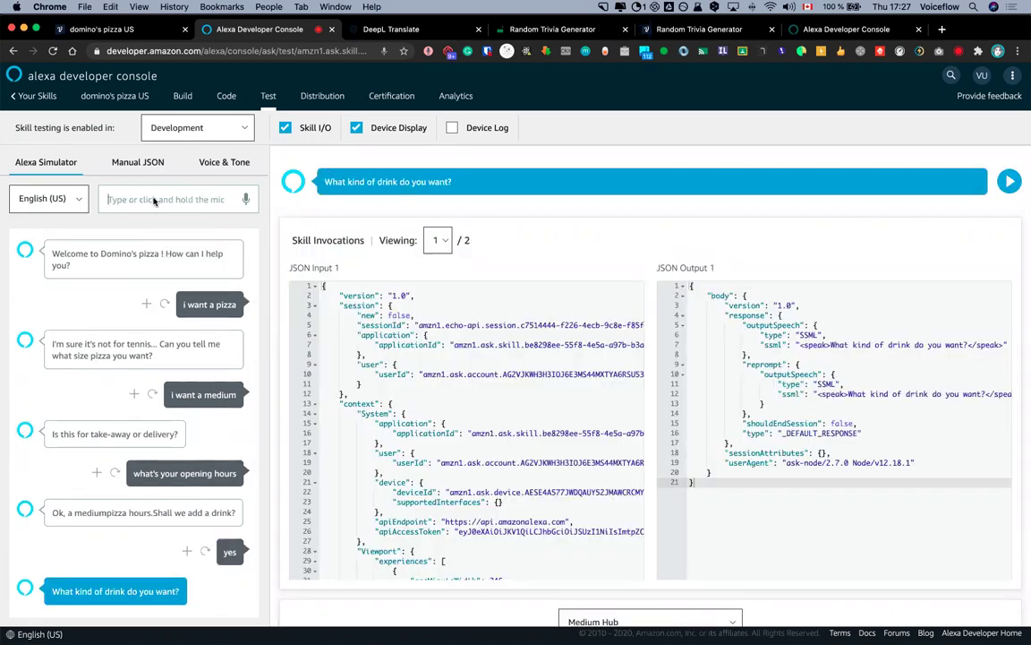
{"action": "type", "text": "what do"}
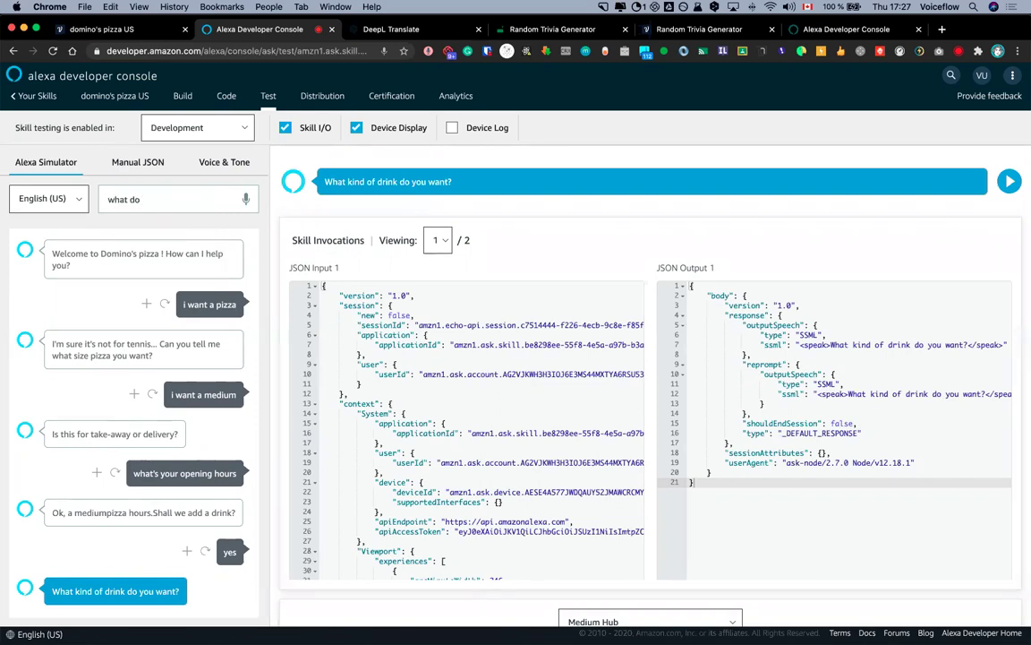
{"action": "type", "text": " you have"}
{"action": "key", "text": "Return"}
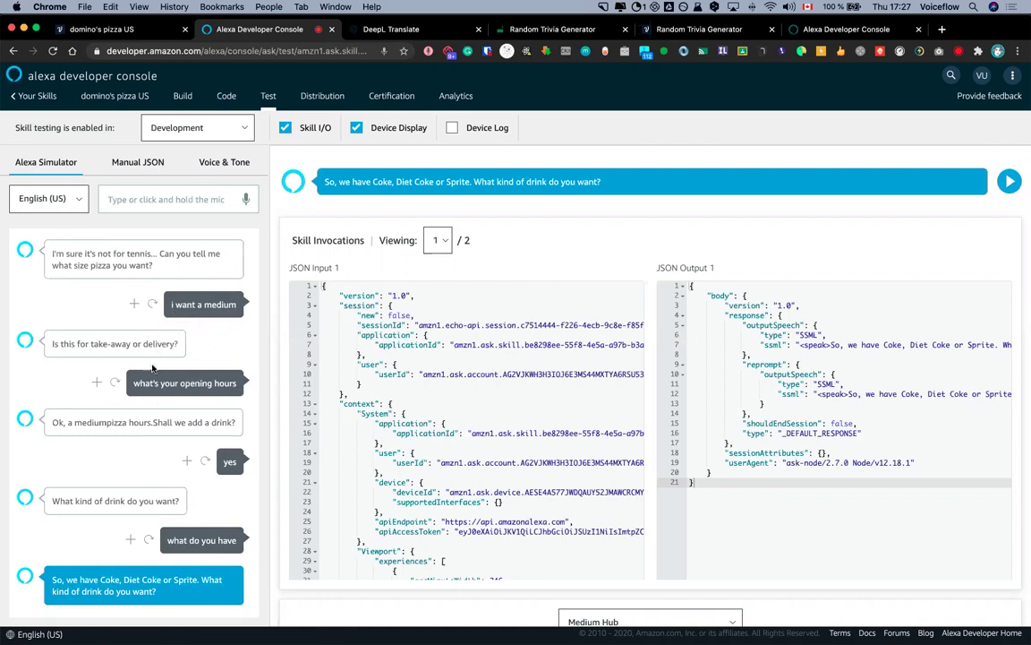
Copy the "what's your opening hours" request from the conversation and resend it to the skill
{"action": "left_click_drag", "start_coordinate": [134, 382], "coordinate": [224, 388]}
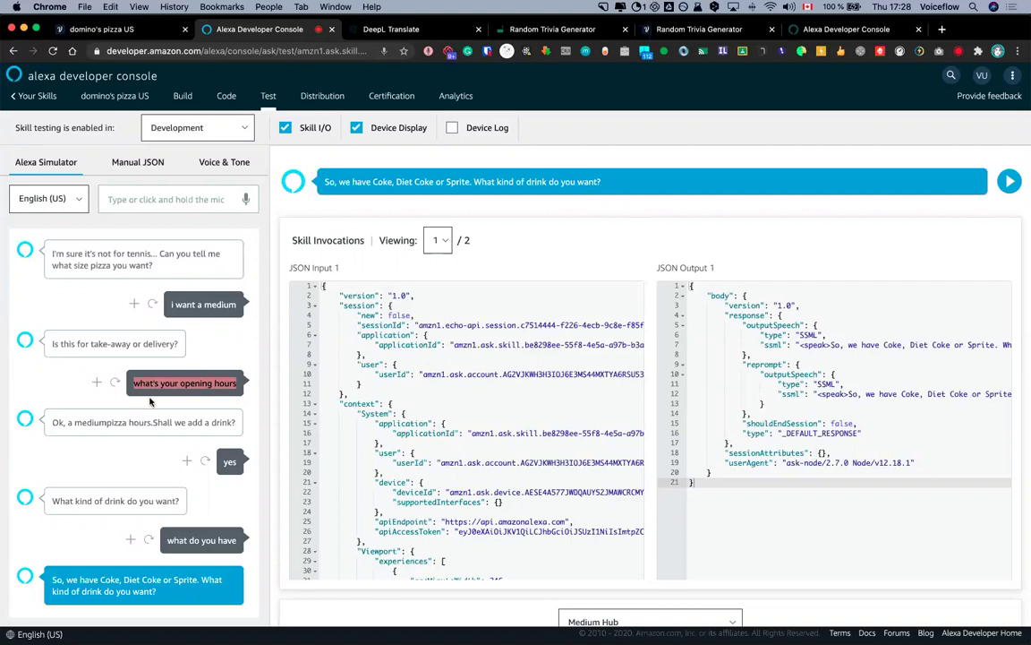
{"action": "key", "text": "super+c"}
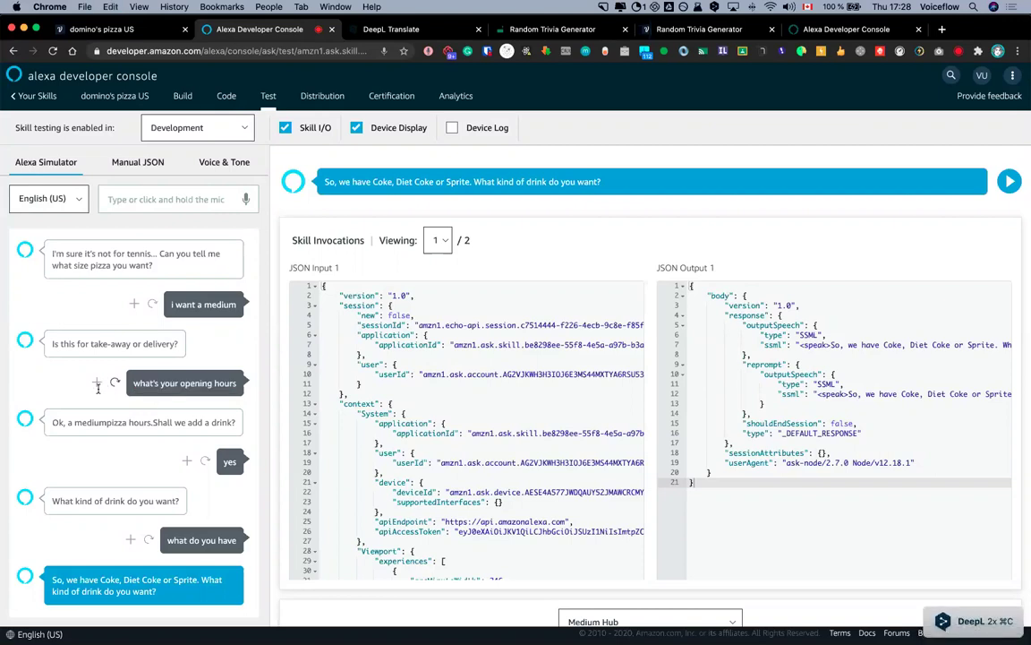
{"action": "left_click", "coordinate": [113, 383]}
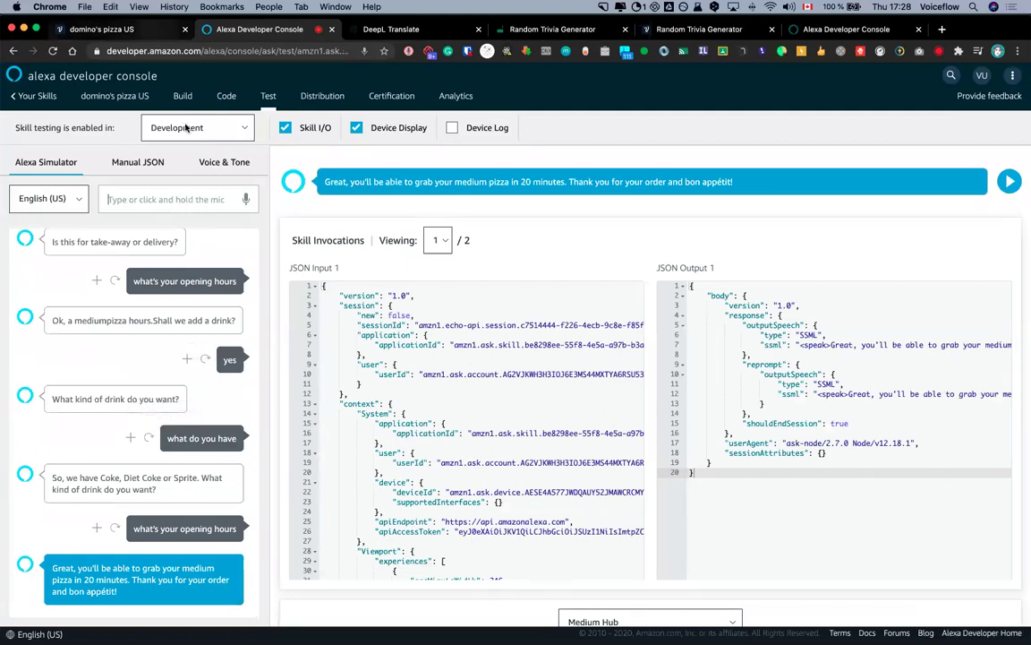
Switch to Voiceflow, close the intents dialog and return from the horaires flow to the main flow
{"action": "left_click", "coordinate": [136, 30]}
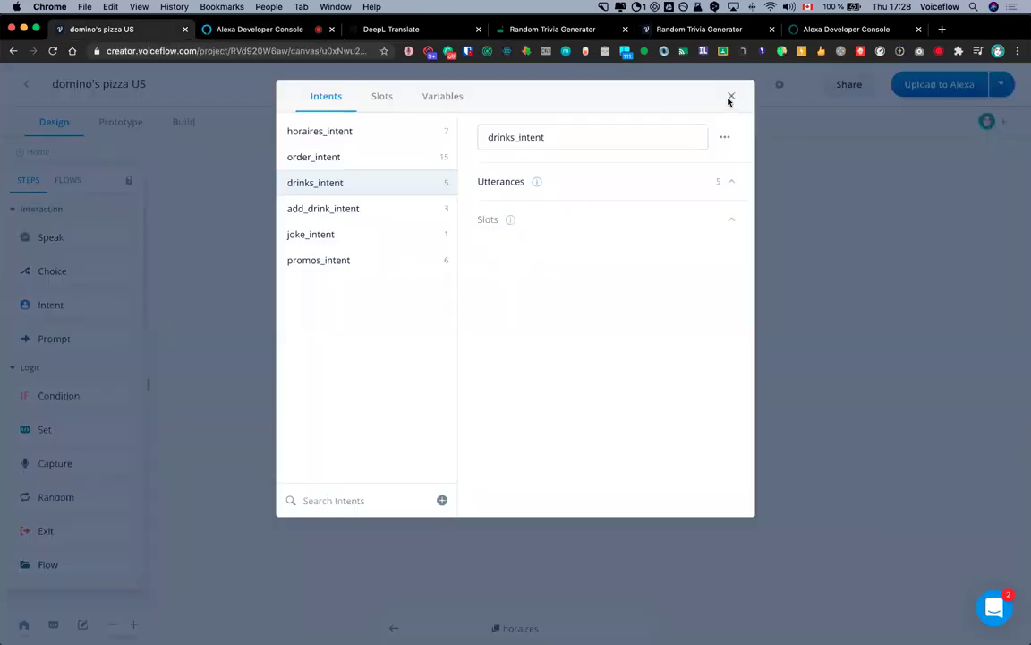
{"action": "left_click", "coordinate": [731, 97]}
{"action": "left_click", "coordinate": [37, 155]}
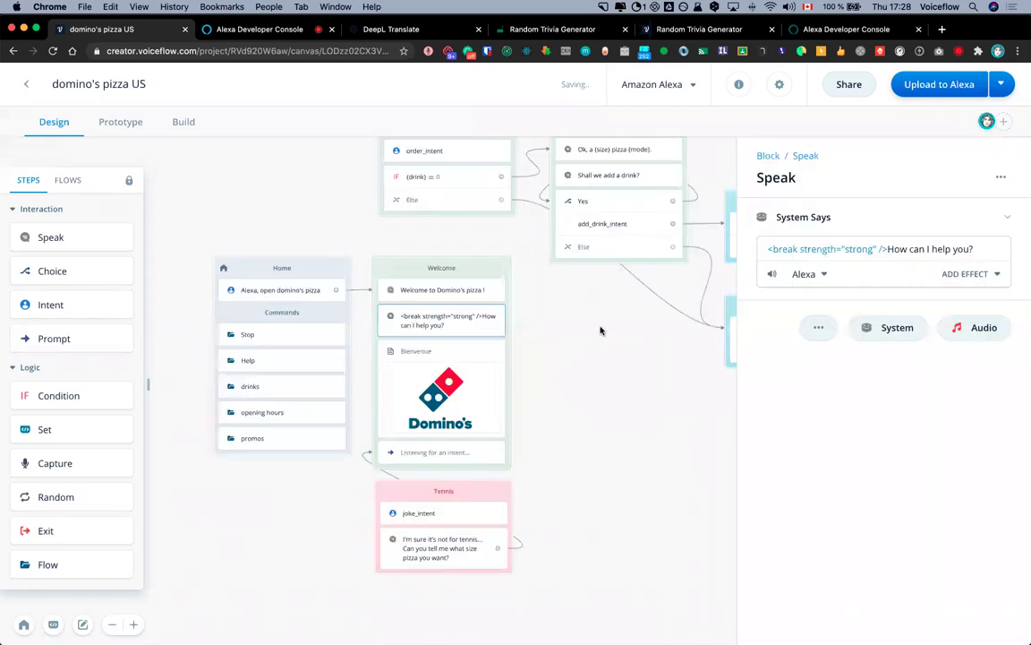
Bring up the project's intent list and inspect the utterances of add_drink_intent
{"action": "key", "text": "m"}
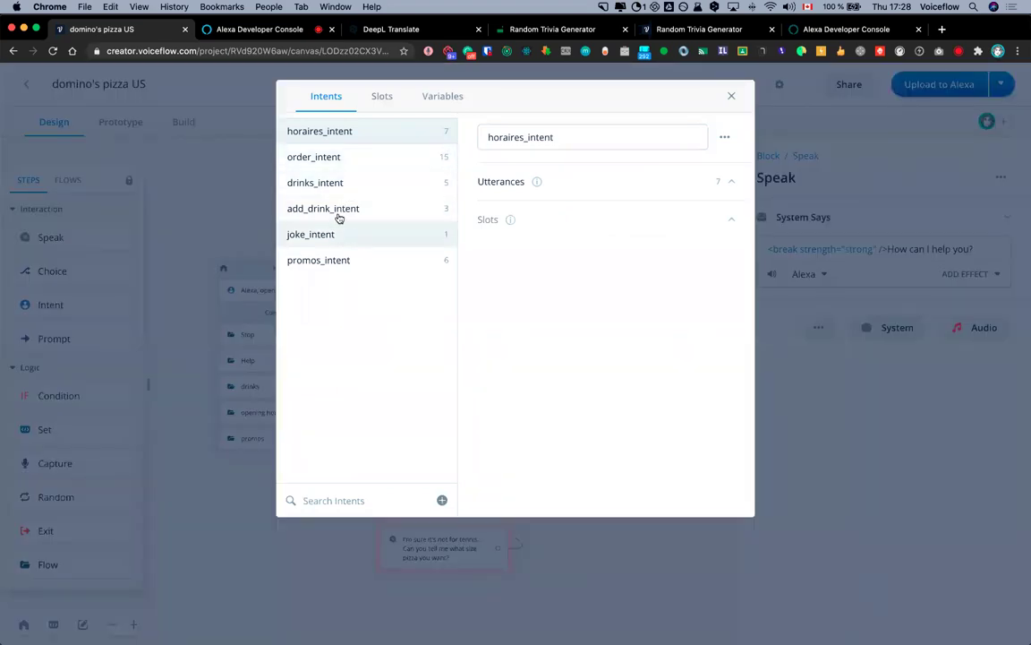
{"action": "left_click", "coordinate": [338, 217]}
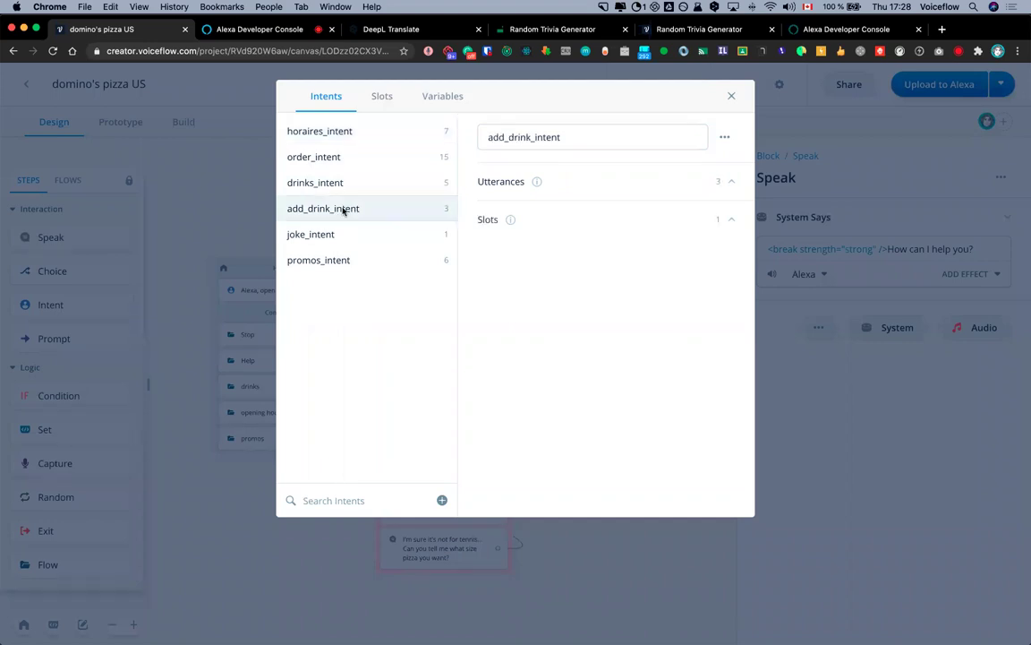
{"action": "left_click", "coordinate": [487, 184]}
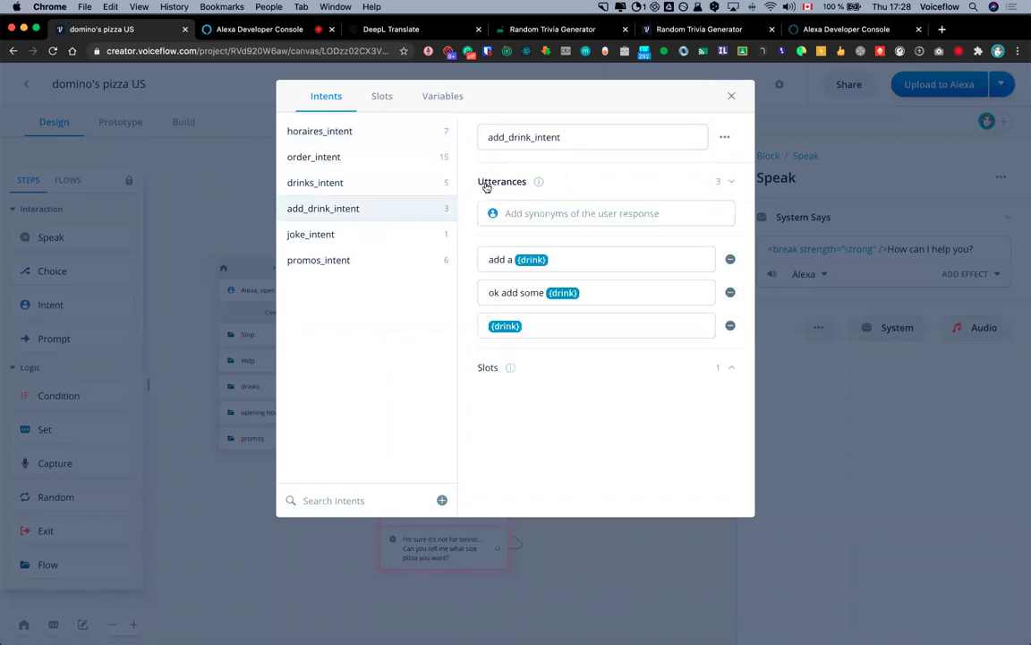
Add the copied utterance "what's your opening hours" to horaires_intent, close the intents dialog and return to the Alexa Developer Console
{"action": "left_click", "coordinate": [338, 182]}
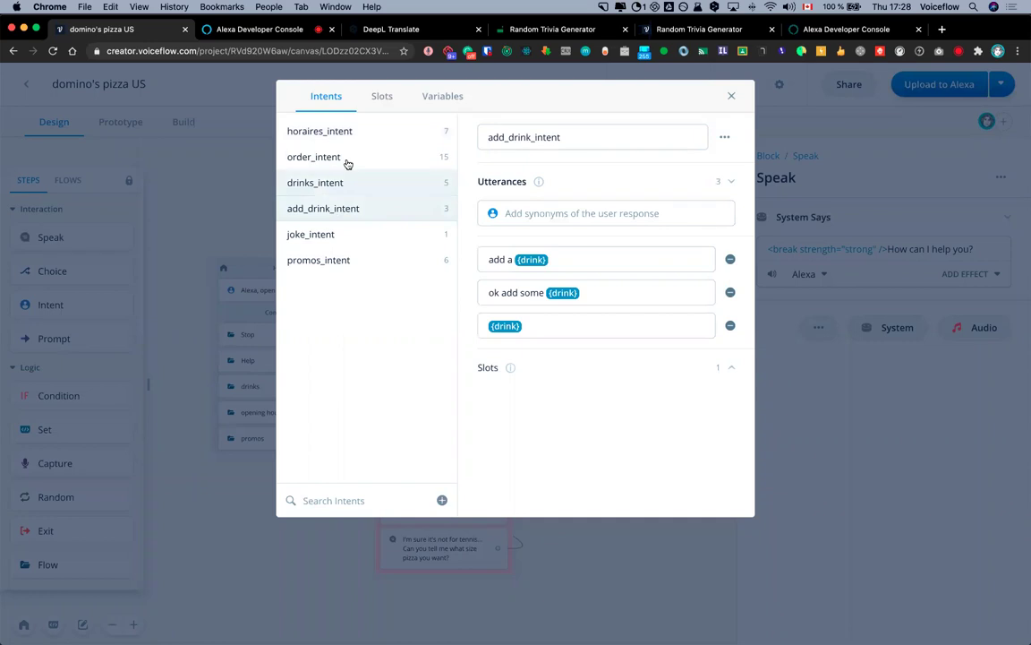
{"action": "left_click", "coordinate": [351, 130]}
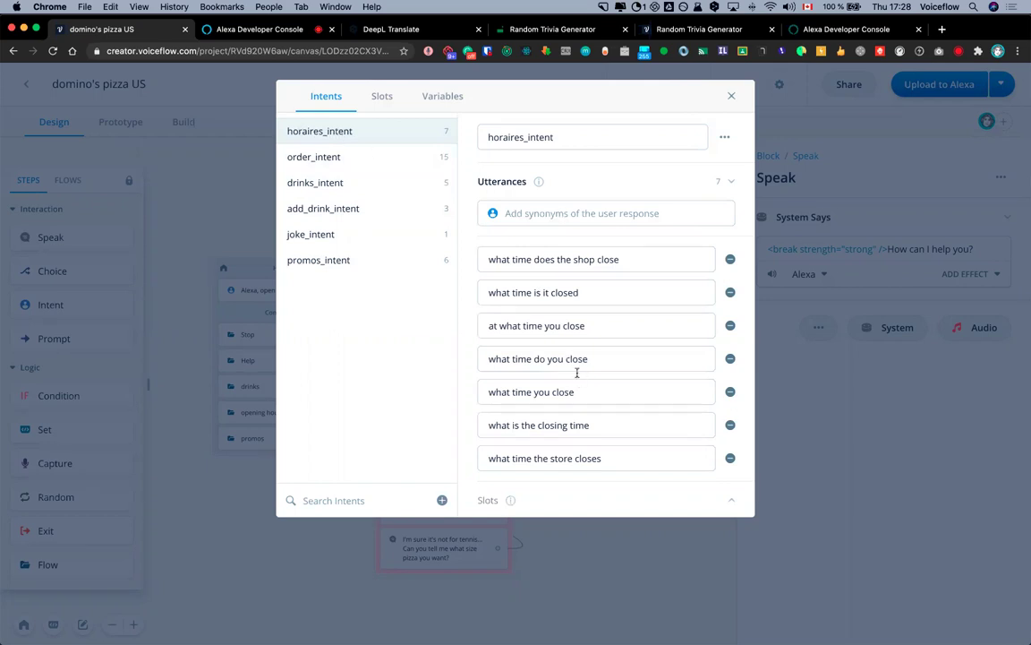
{"action": "left_click", "coordinate": [542, 215]}
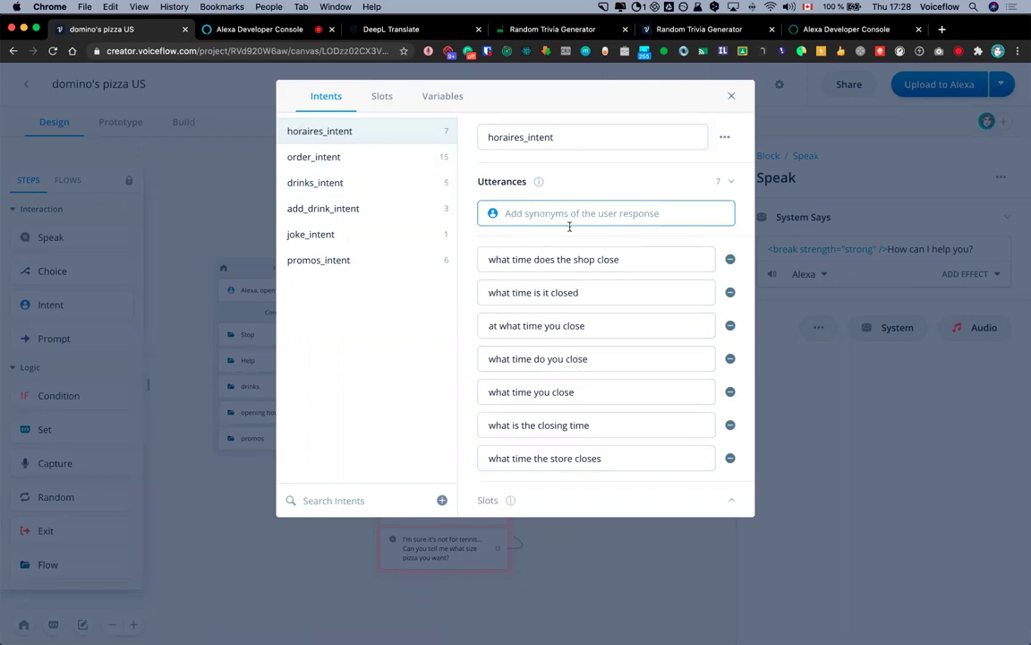
{"action": "key", "text": "super+v"}
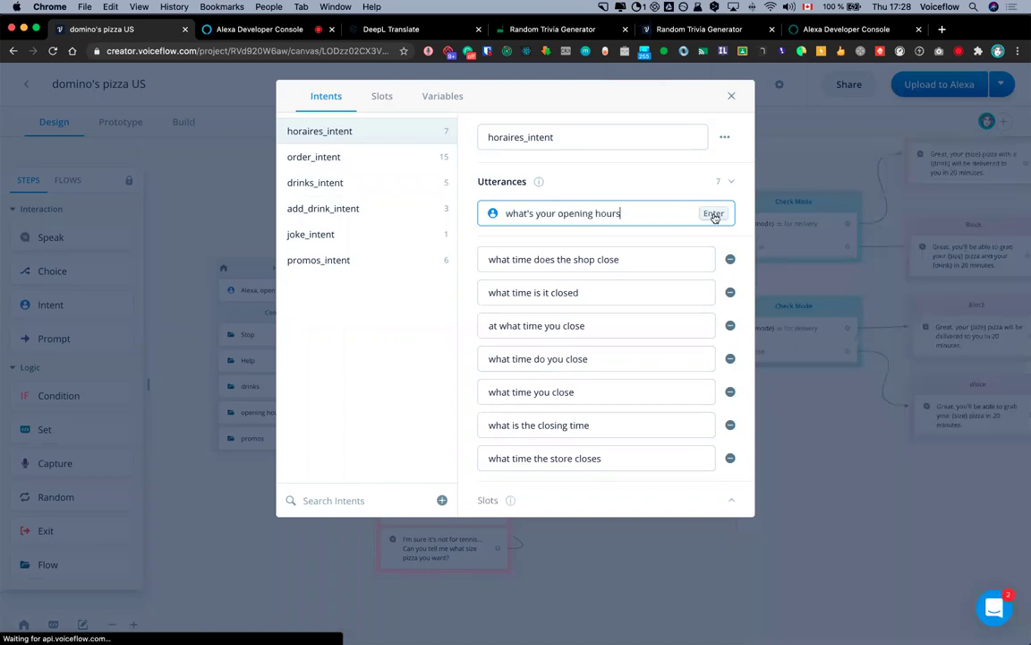
{"action": "left_click", "coordinate": [712, 213]}
{"action": "scroll", "coordinate": [555, 340], "scroll_direction": "down", "scroll_amount": 2}
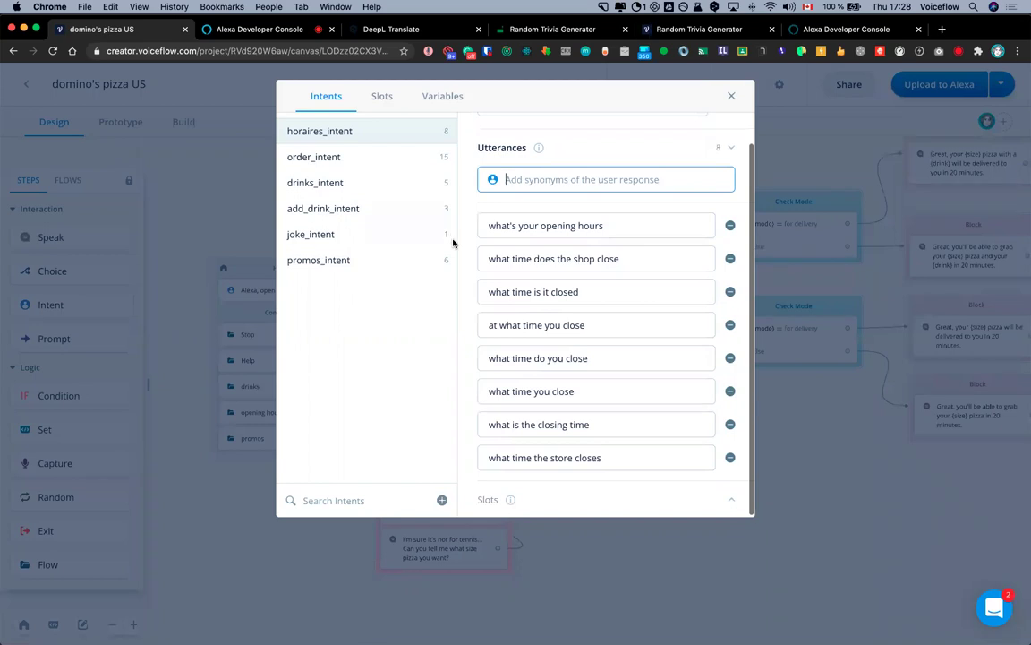
{"action": "left_click", "coordinate": [731, 96]}
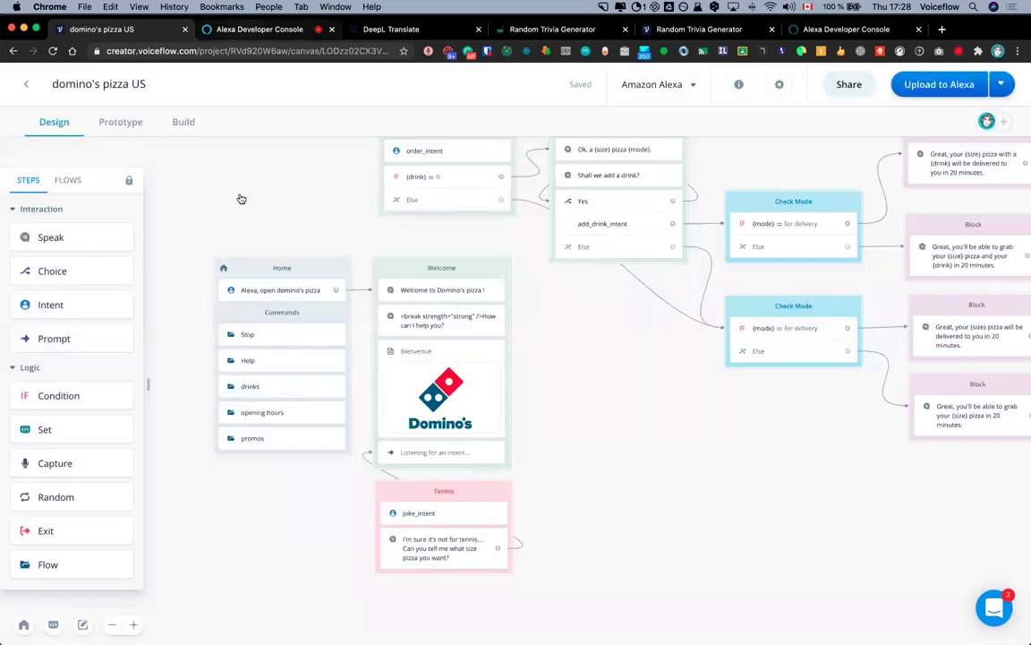
{"action": "key", "text": "ctrl+Tab"}
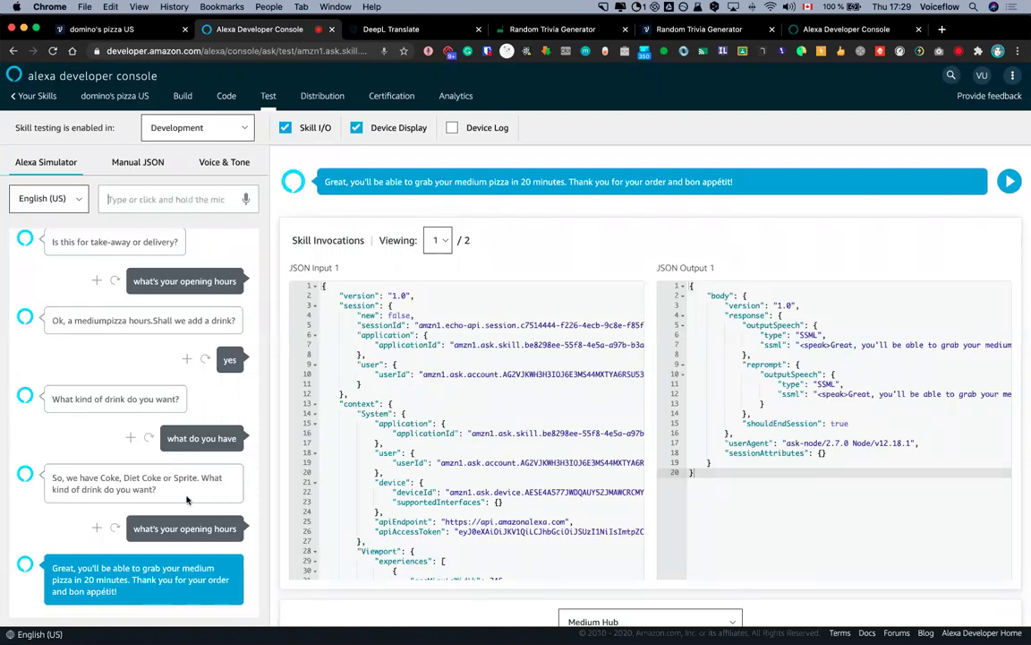
Relaunch the skill with the earlier "open domino's pizza" request and ask it "do you have specials"
{"action": "scroll", "coordinate": [172, 465], "scroll_direction": "up", "scroll_amount": 5}
{"action": "left_click", "coordinate": [120, 254]}
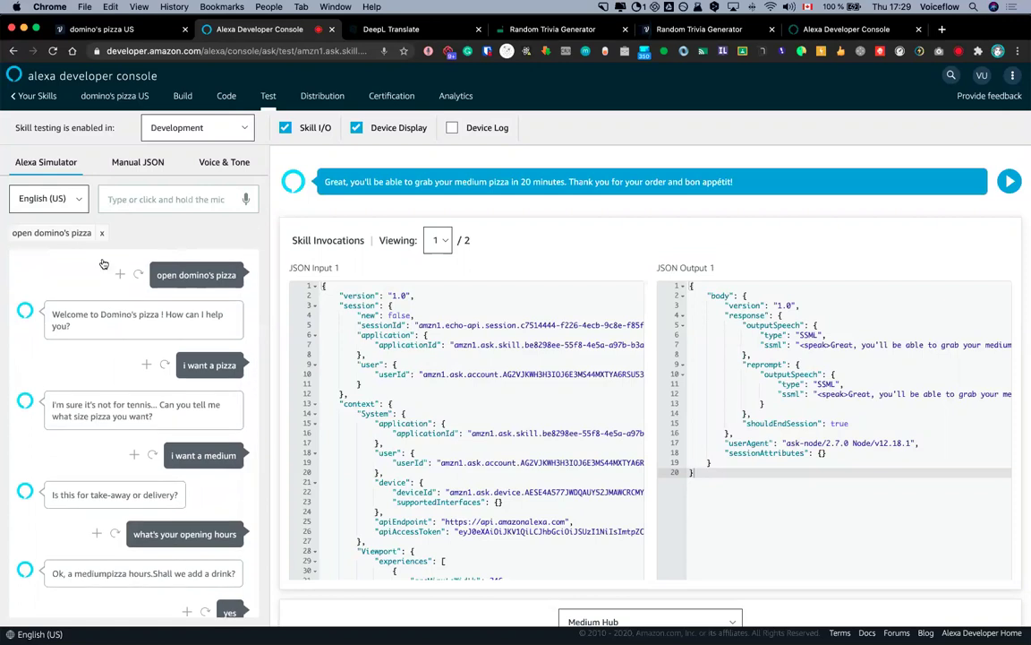
{"action": "left_click", "coordinate": [187, 276]}
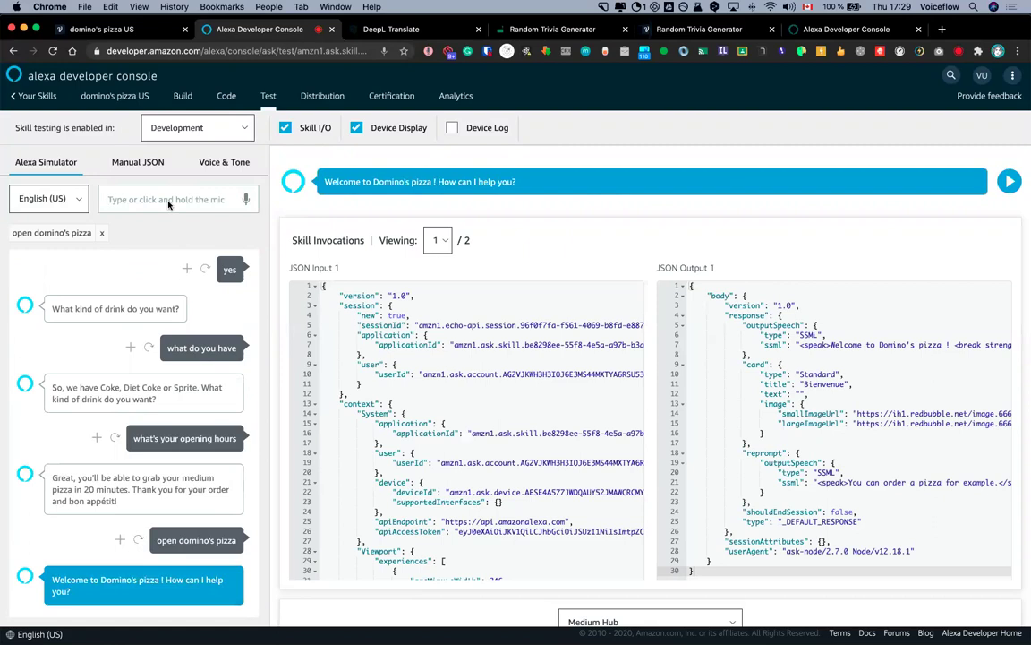
{"action": "type", "text": "do you have specials"}
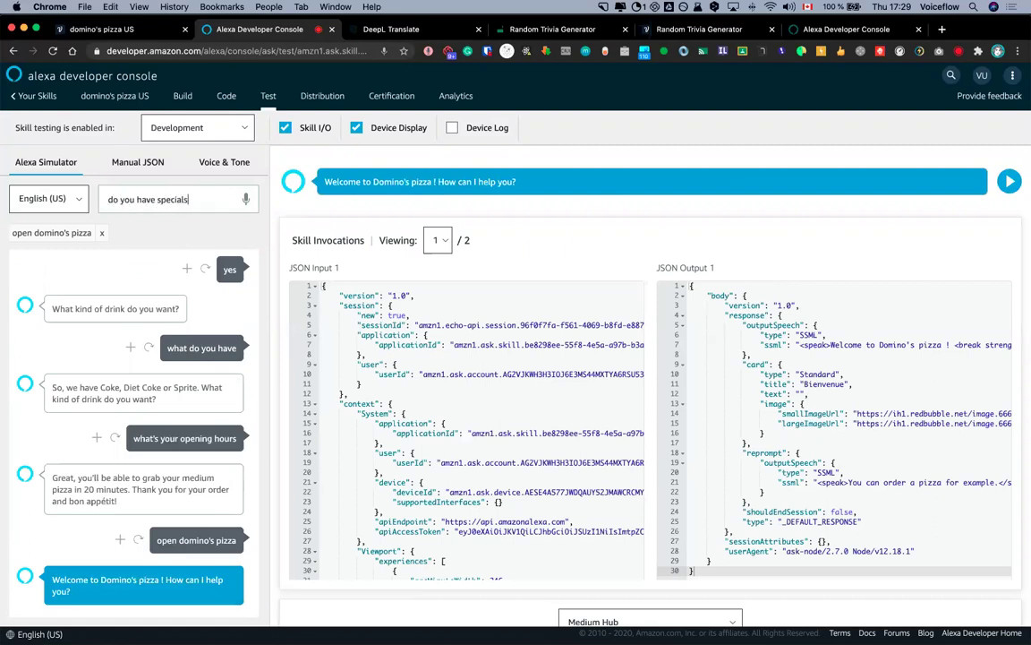
{"action": "key", "text": "Return"}
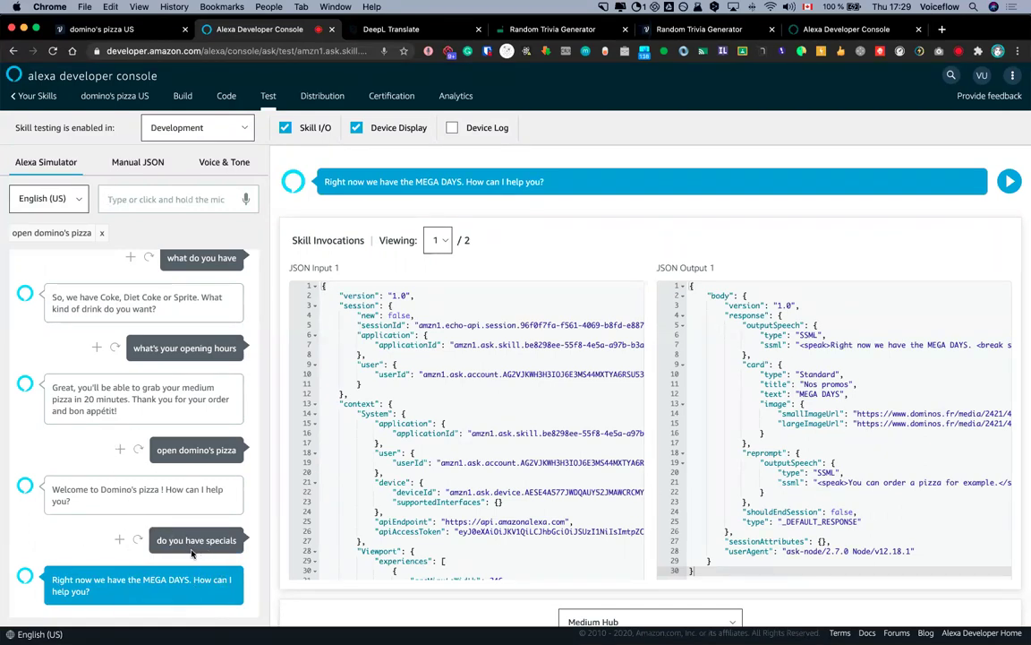
Compose the order request "i want a large pizza with a sprite for delivery", correcting its wording, and send it to the skill
{"action": "left_click", "coordinate": [160, 204]}
{"action": "type", "text": "i want a large"}
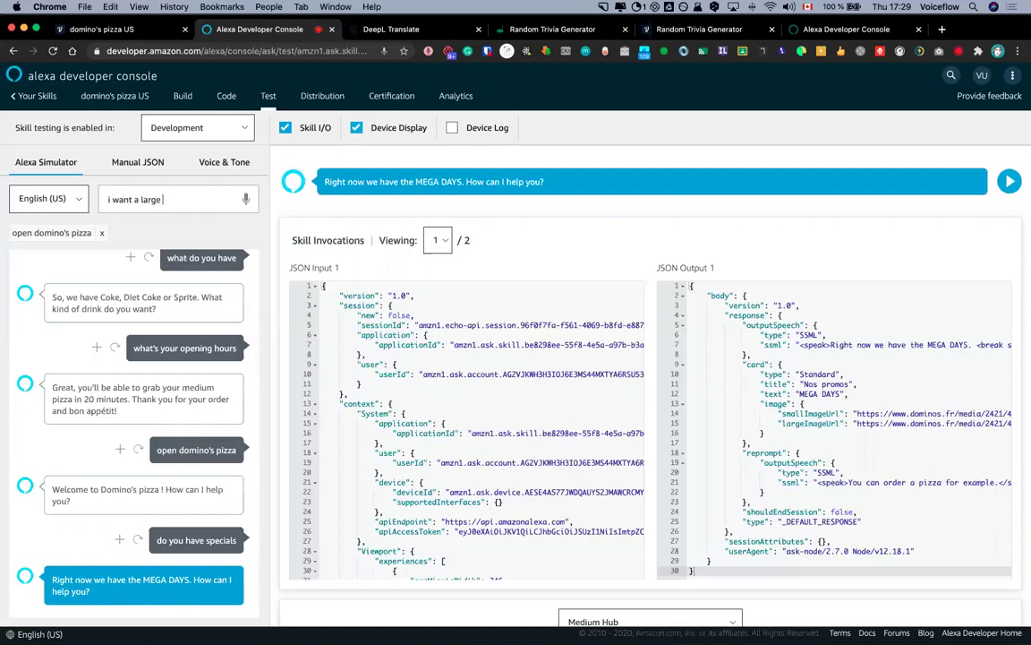
{"action": "type", "text": " pizza with a srpite to tak"}
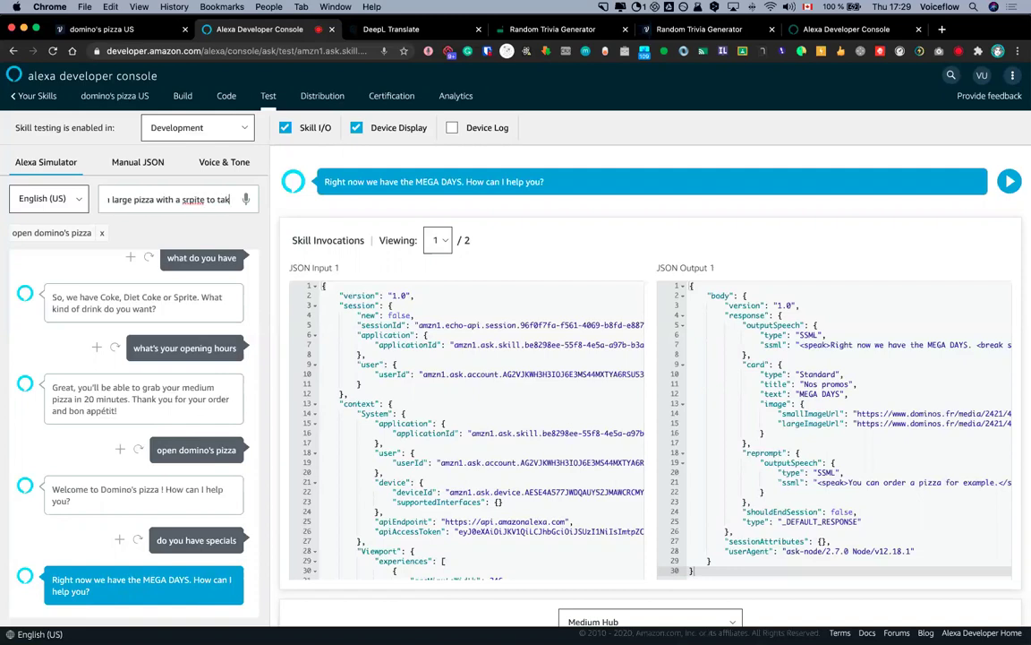
{"action": "type", "text": "e"}
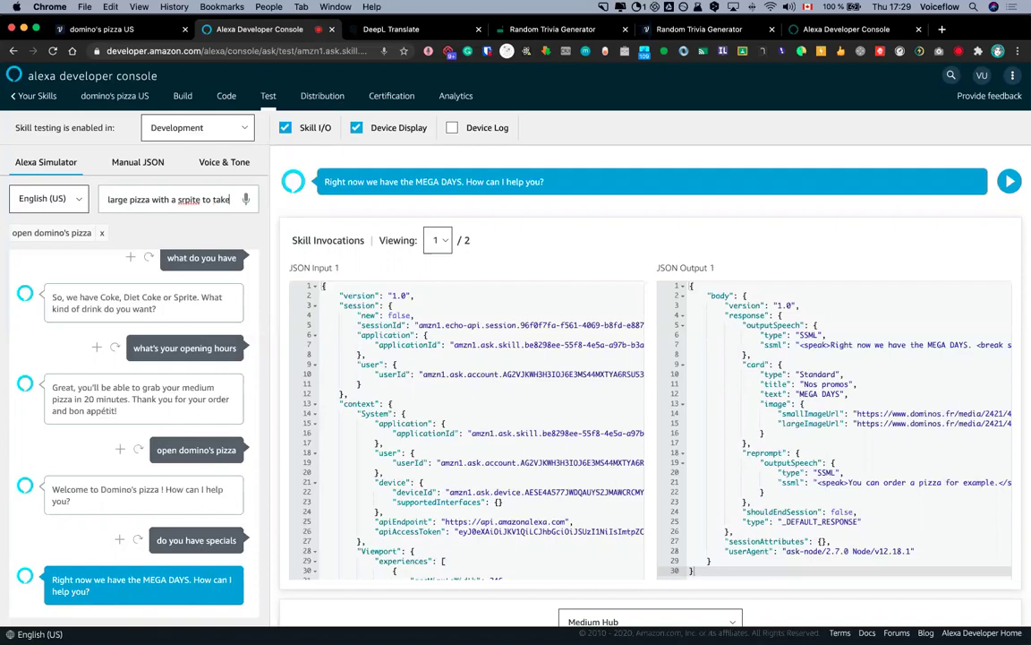
{"action": "key", "text": "BackSpace"}
{"action": "key", "text": "BackSpace"}
{"action": "key", "text": "BackSpace"}
{"action": "key", "text": "BackSpace"}
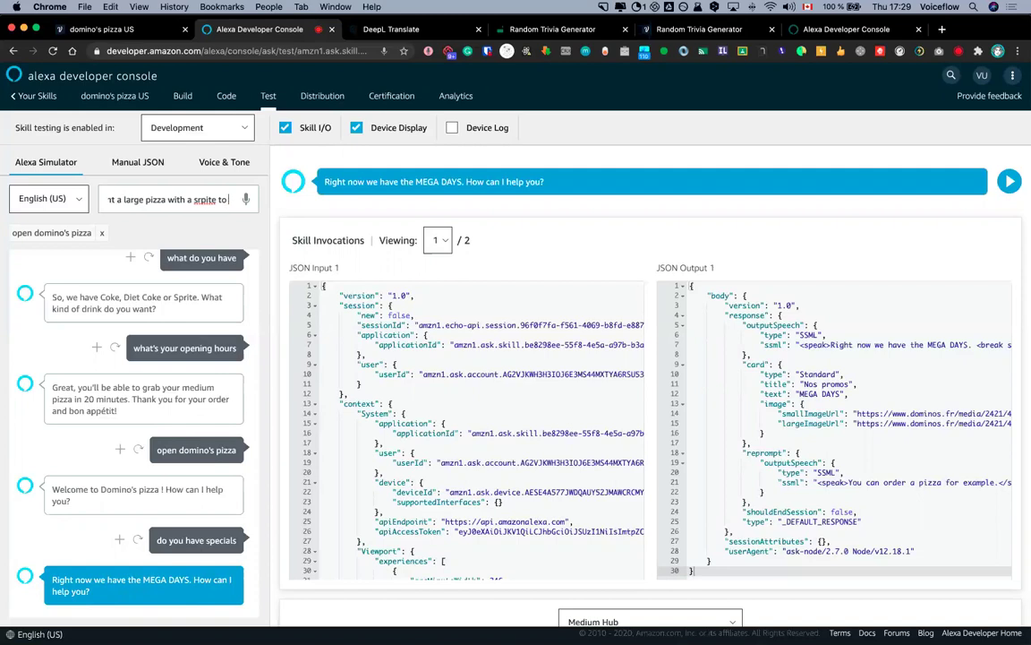
{"action": "type", "text": "delivery"}
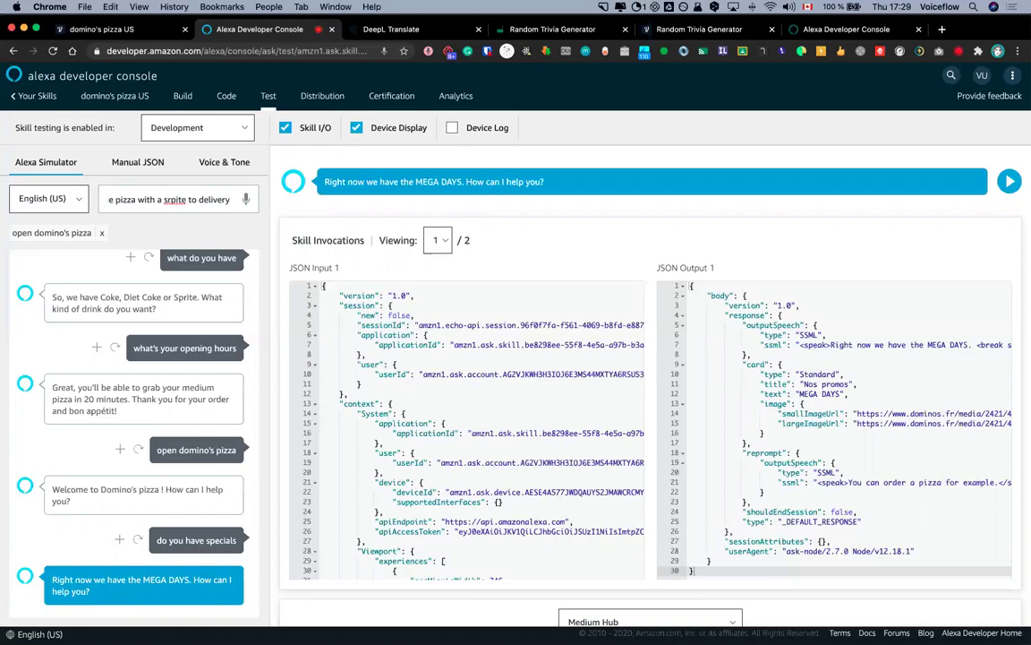
{"action": "double_click", "coordinate": [175, 199]}
{"action": "type", "text": "sprite"}
{"action": "double_click", "coordinate": [209, 199]}
{"action": "type", "text": "for deliv"}
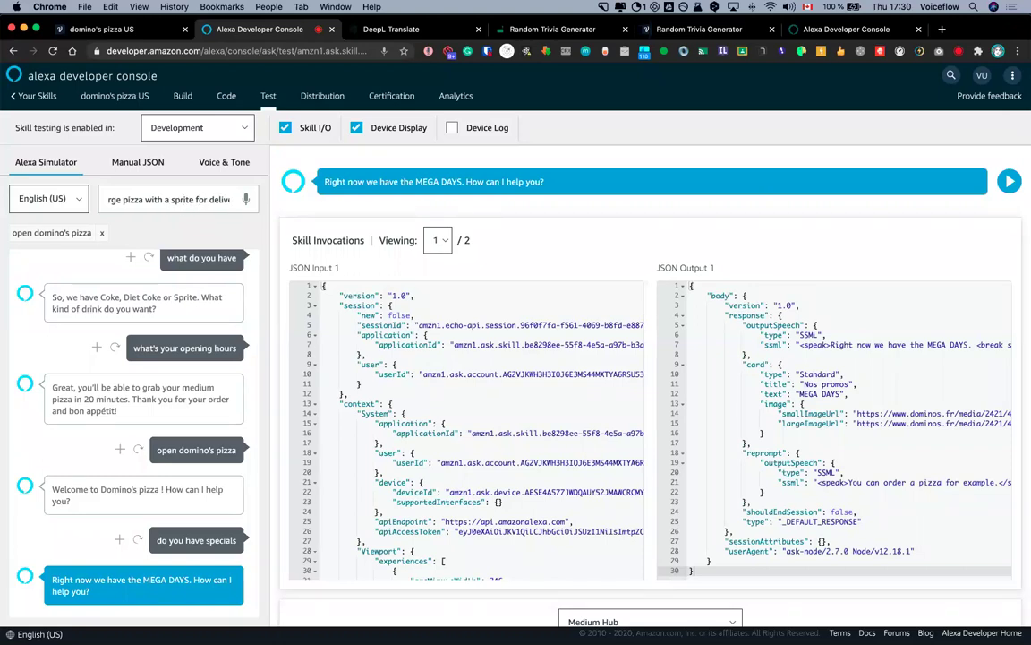
{"action": "left_click", "coordinate": [230, 199]}
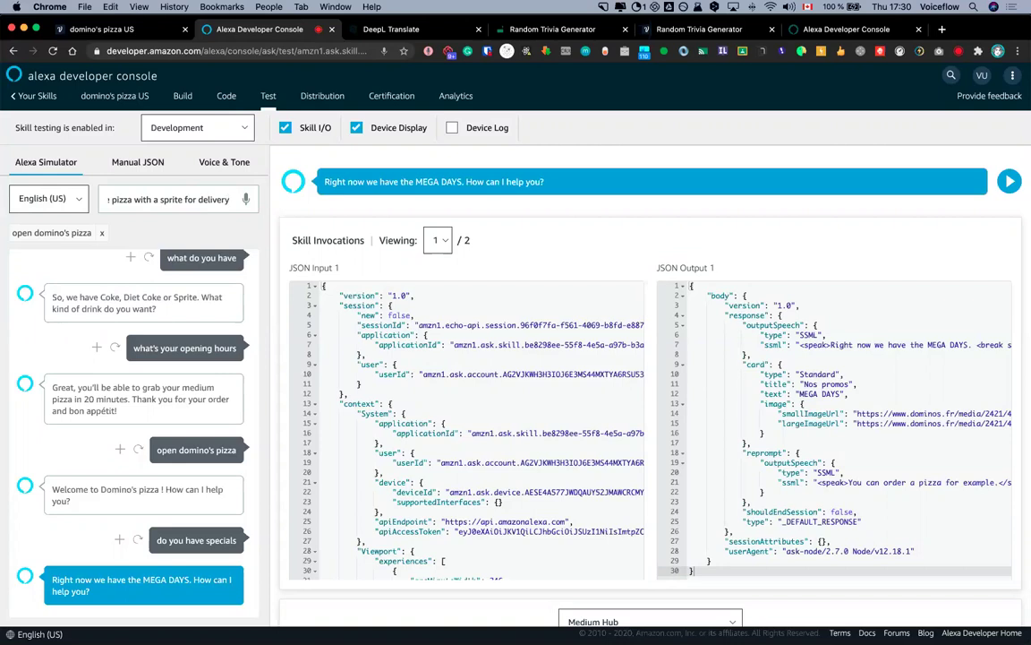
{"action": "key", "text": "super+Left"}
{"action": "key", "text": "super+Right"}
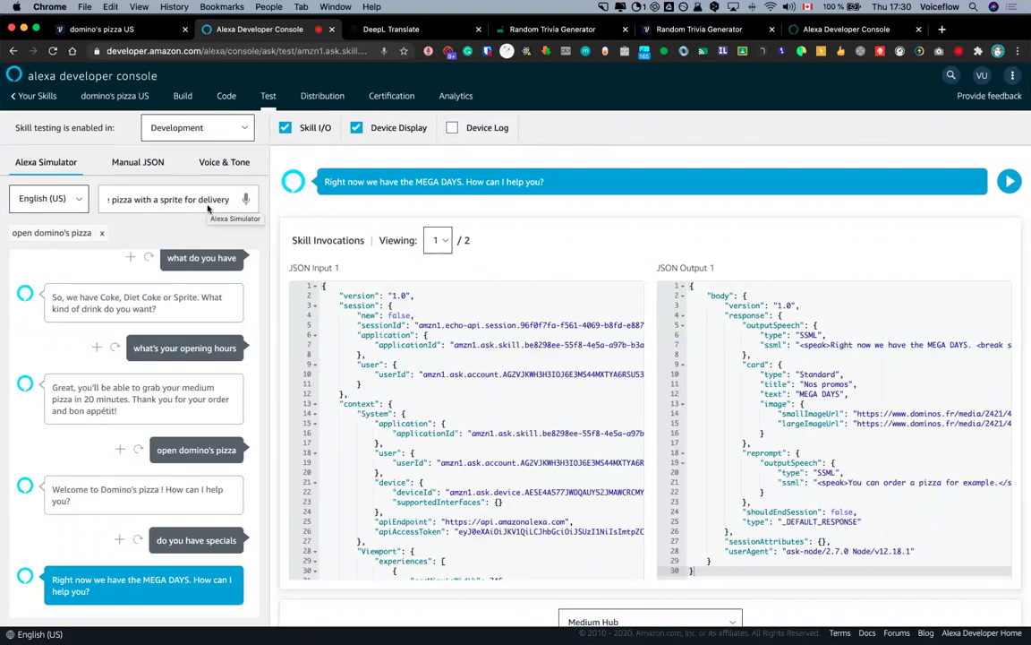
{"action": "key", "text": "Return"}
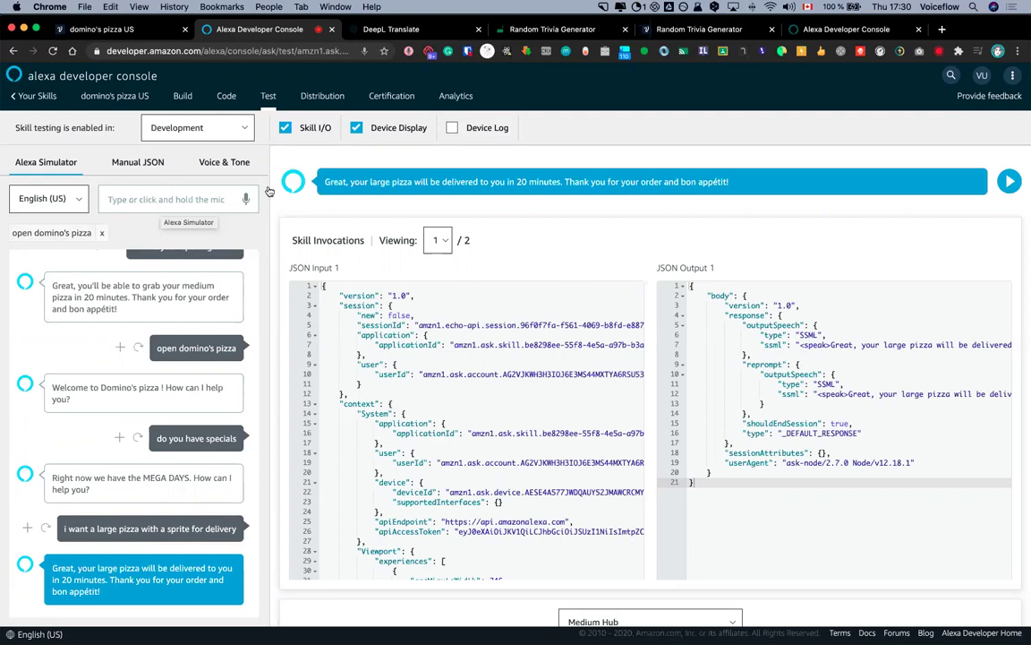
Relaunch the skill with "open domino's pizza" and send the request "i want a medium pizza"
{"action": "key", "text": "Return"}
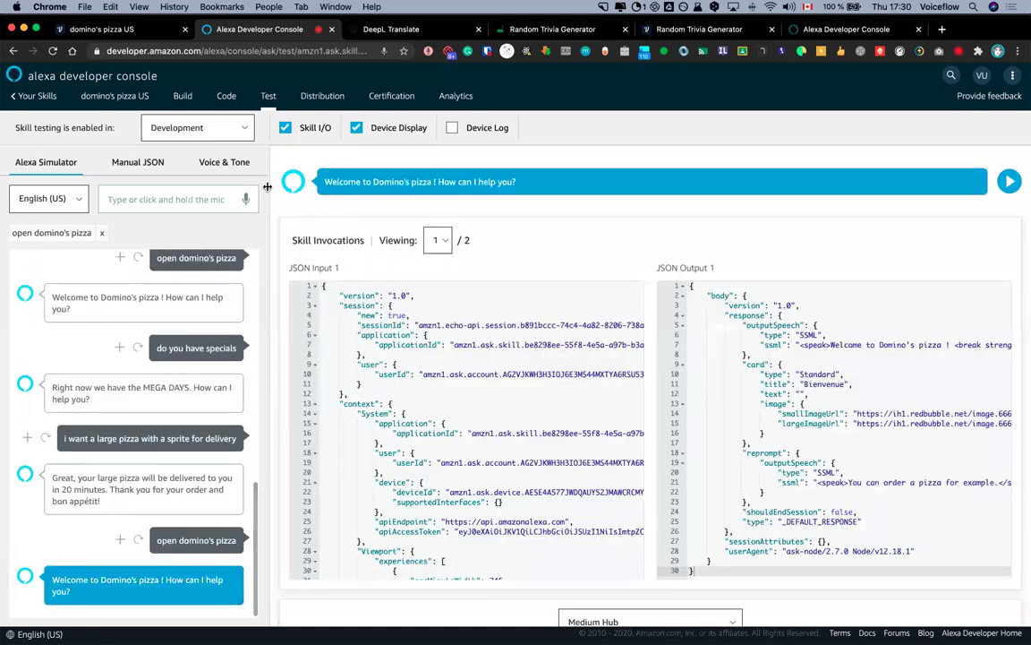
{"action": "left_click", "coordinate": [190, 199]}
{"action": "type", "text": "i want a medium pizza"}
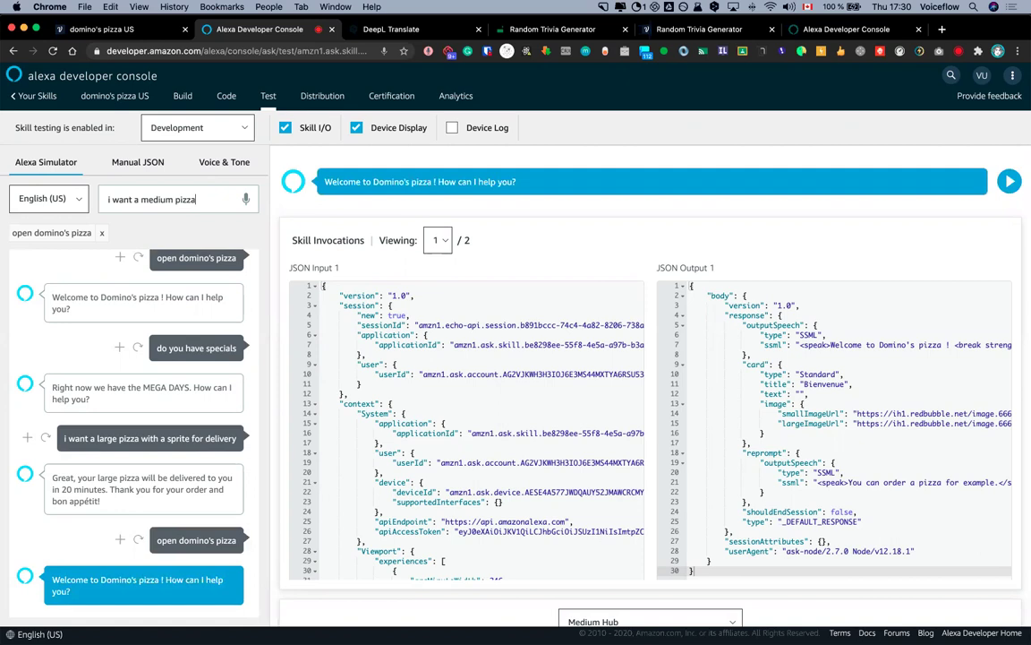
{"action": "key", "text": "Return"}
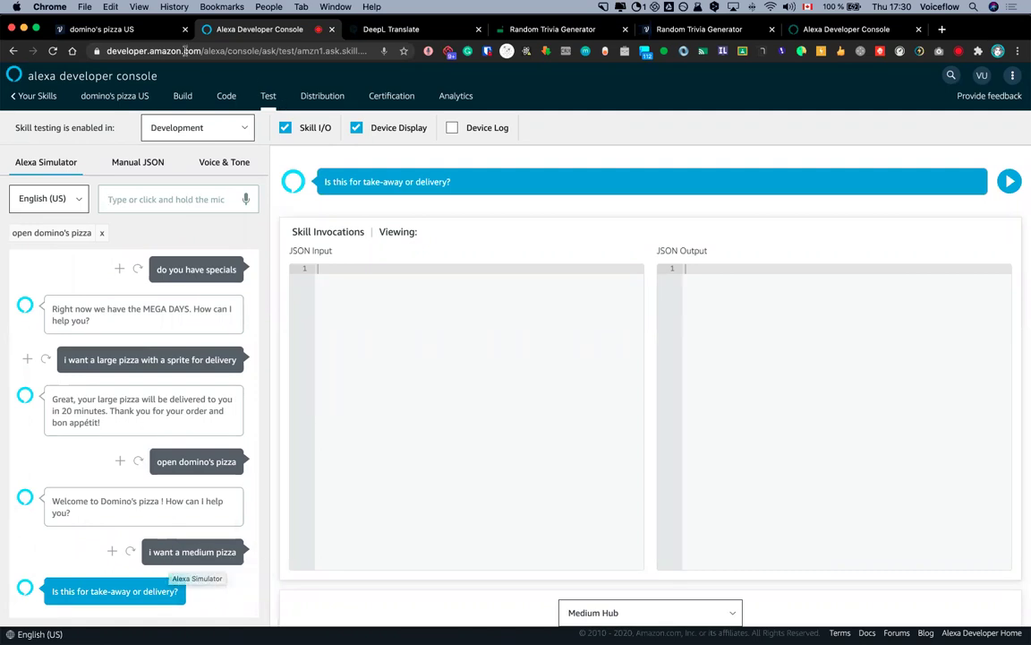
Switch to Voiceflow, move the {mode} slot above {drink} in the order_intent slots, and close the intent settings
{"action": "key", "text": "super+1"}
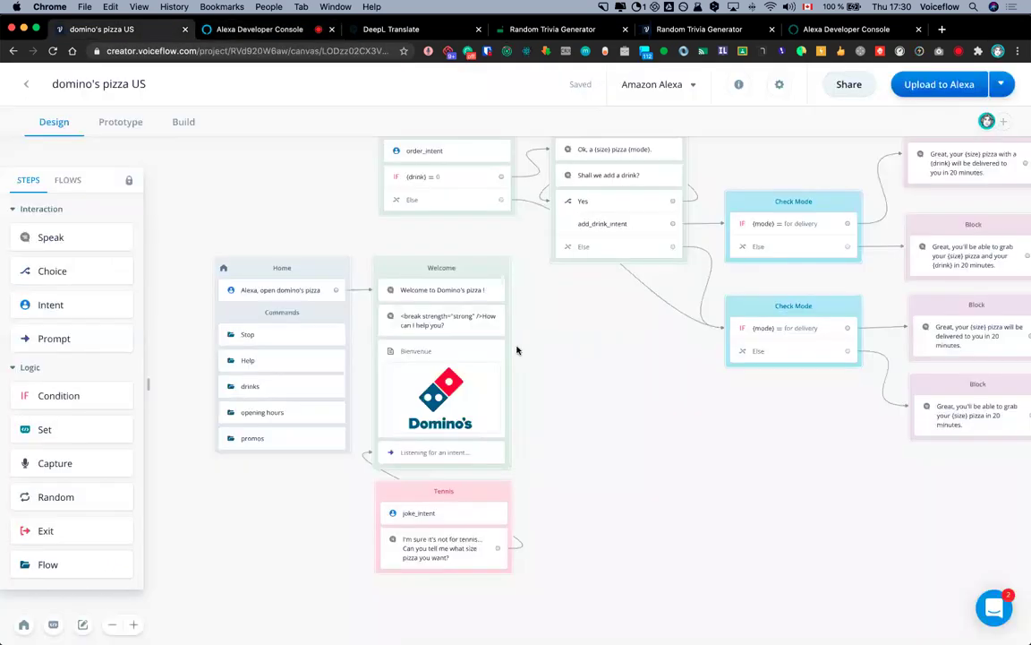
{"action": "left_click", "coordinate": [589, 202]}
{"action": "left_click", "coordinate": [452, 154]}
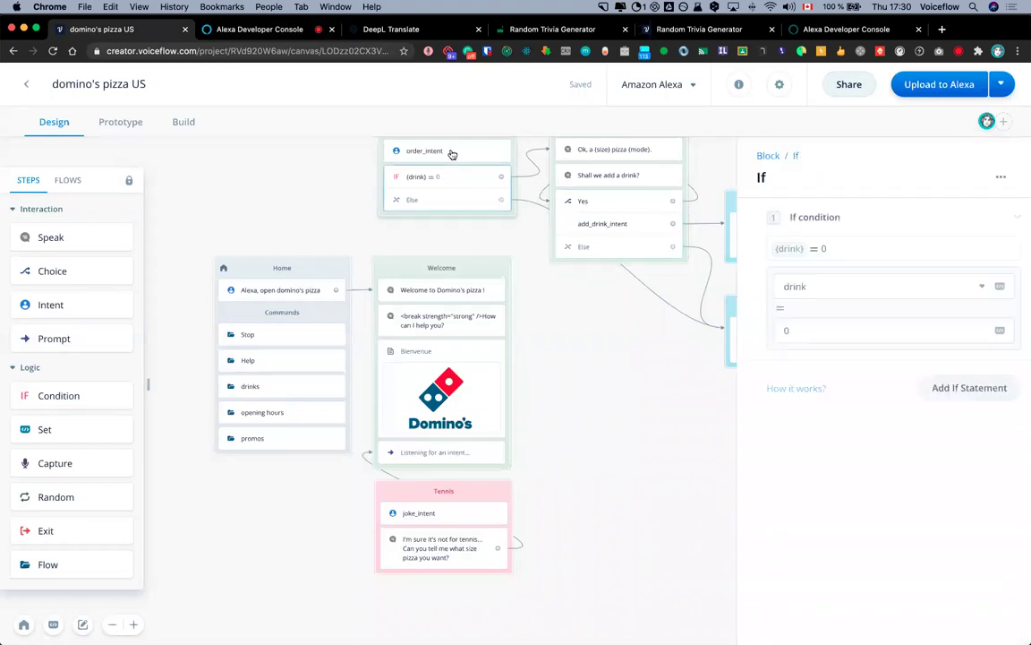
{"action": "left_click", "coordinate": [453, 152]}
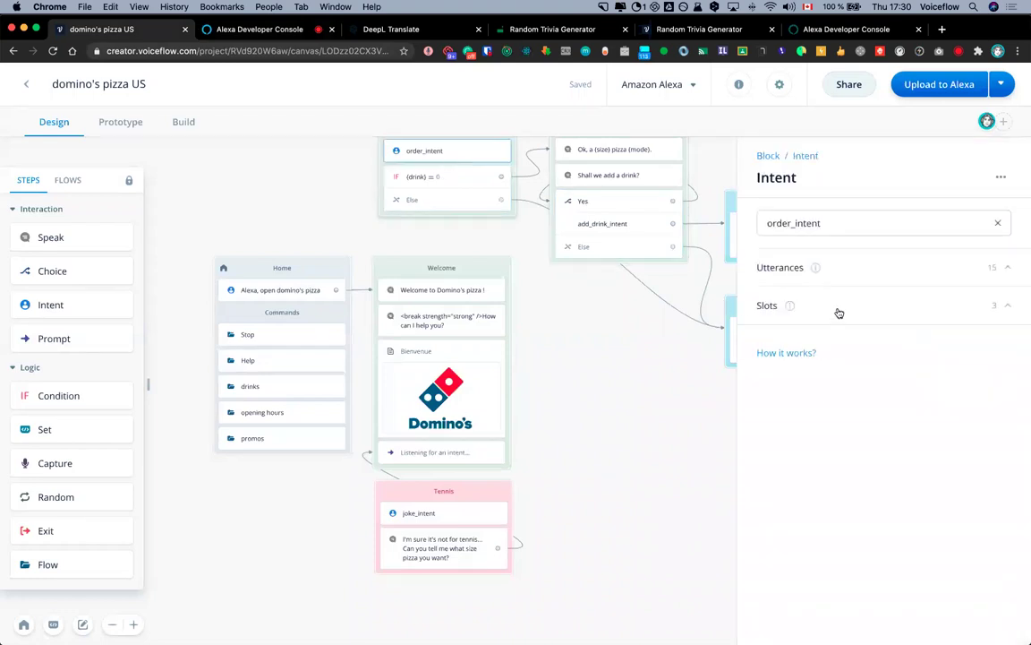
{"action": "left_click", "coordinate": [775, 307]}
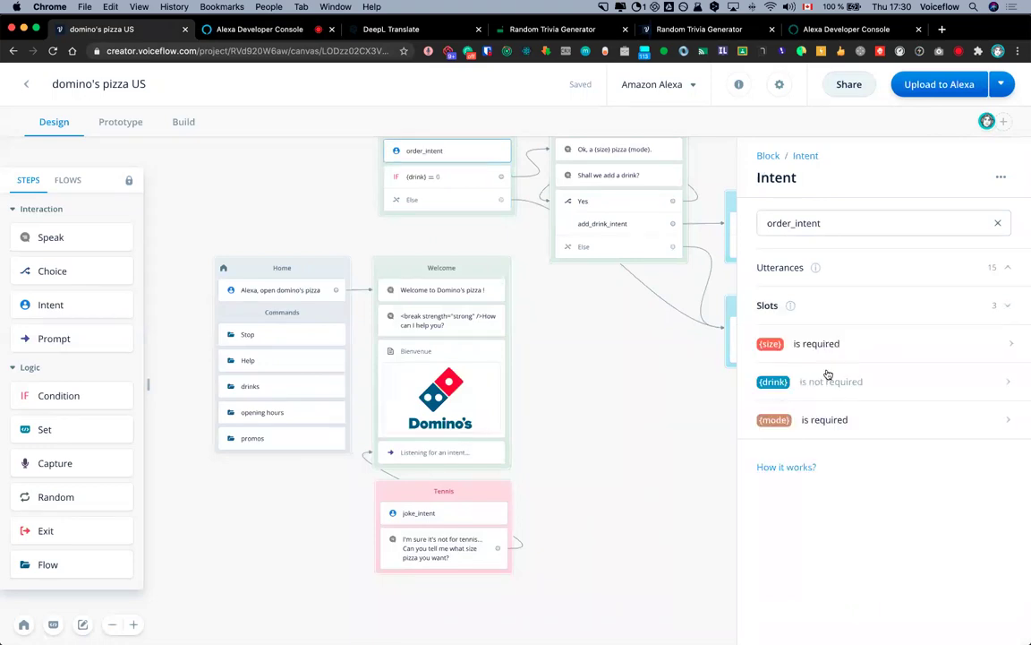
{"action": "mouse_move", "coordinate": [853, 418]}
{"action": "left_mouse_down"}
{"action": "mouse_move", "coordinate": [847, 363]}
{"action": "mouse_move", "coordinate": [847, 424]}
{"action": "mouse_move", "coordinate": [845, 347]}
{"action": "mouse_move", "coordinate": [843, 416]}
{"action": "left_mouse_up"}
{"action": "left_click_drag", "start_coordinate": [868, 423], "coordinate": [817, 382]}
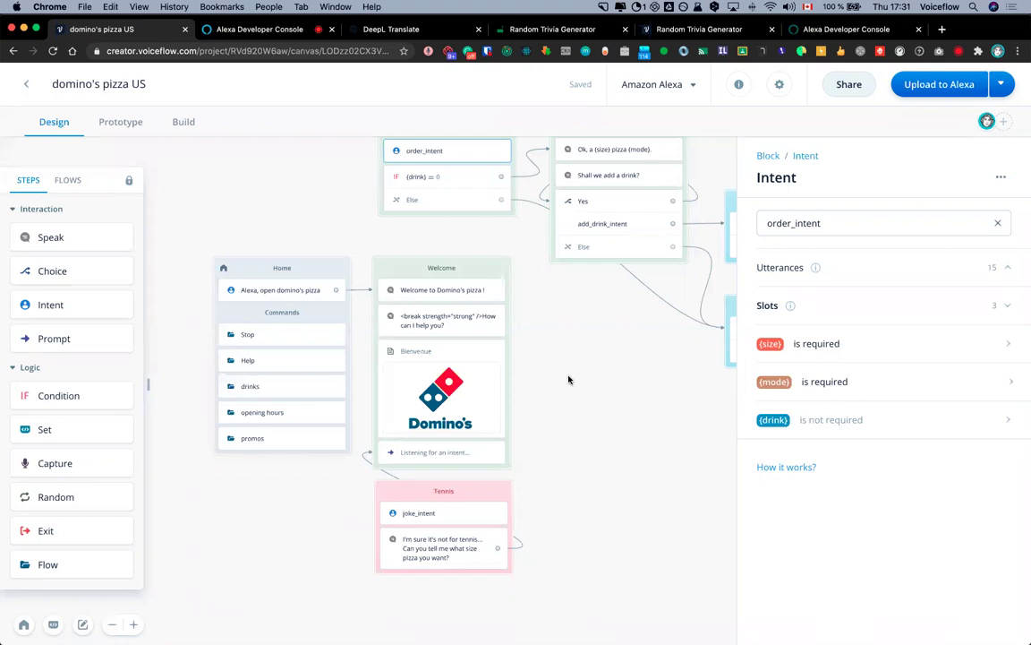
{"action": "left_click", "coordinate": [570, 342]}
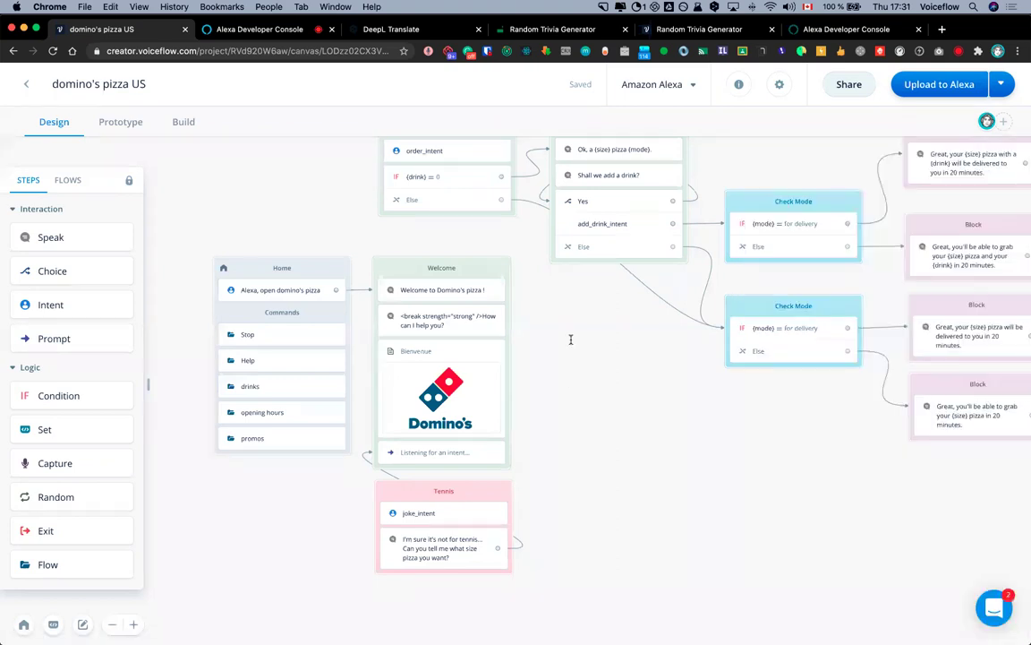
Bring up the project's intent list, move joke_intent below promos_intent, and close the dialog
{"action": "key", "text": "m"}
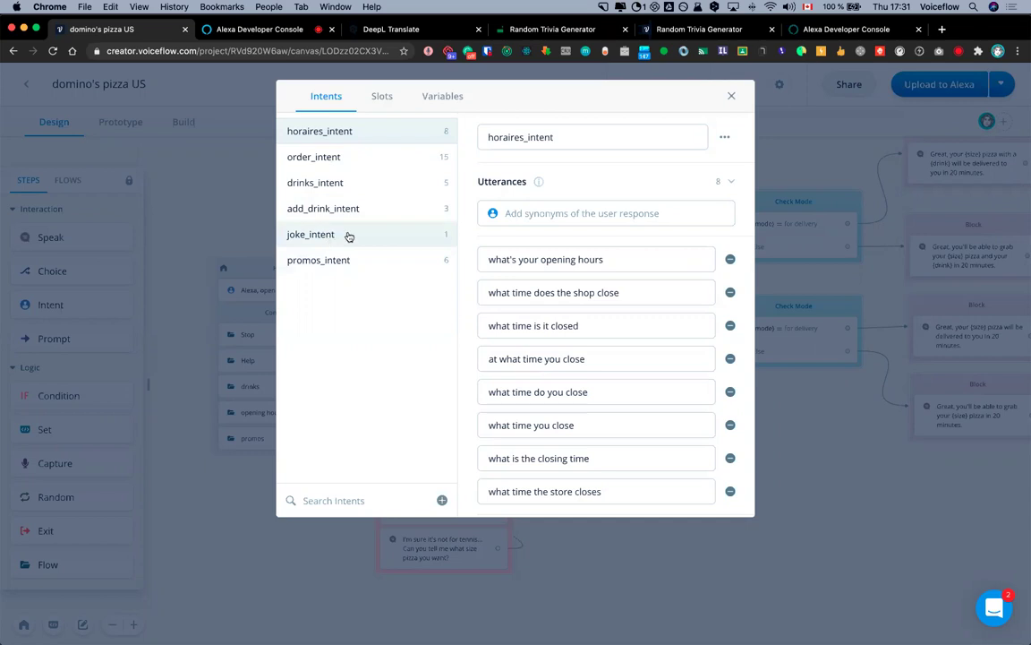
{"action": "left_click_drag", "start_coordinate": [350, 244], "coordinate": [332, 271]}
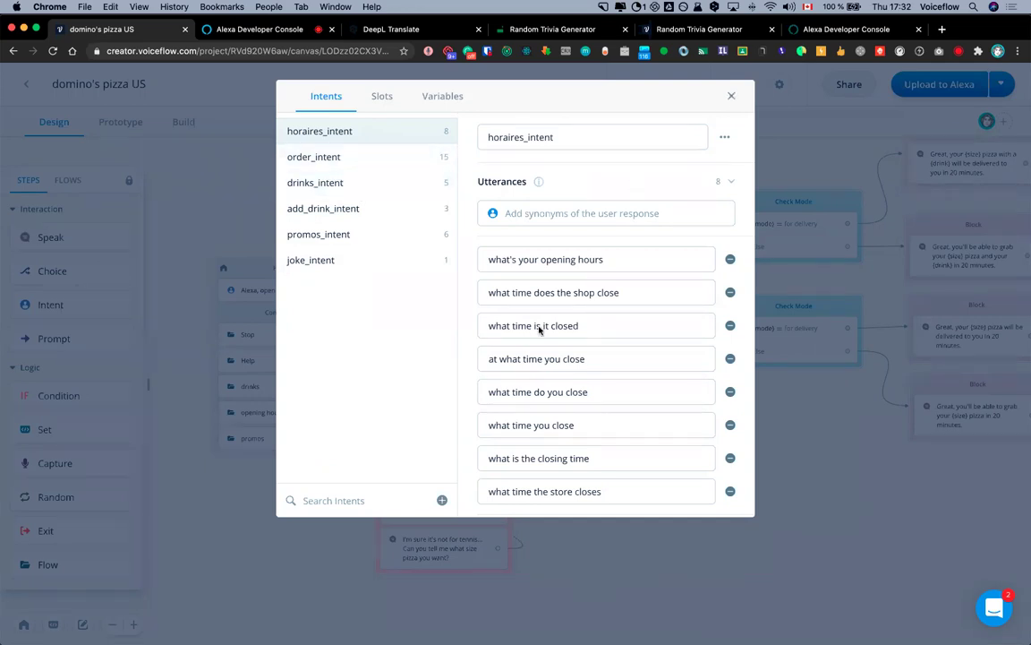
{"action": "key", "text": "Escape"}
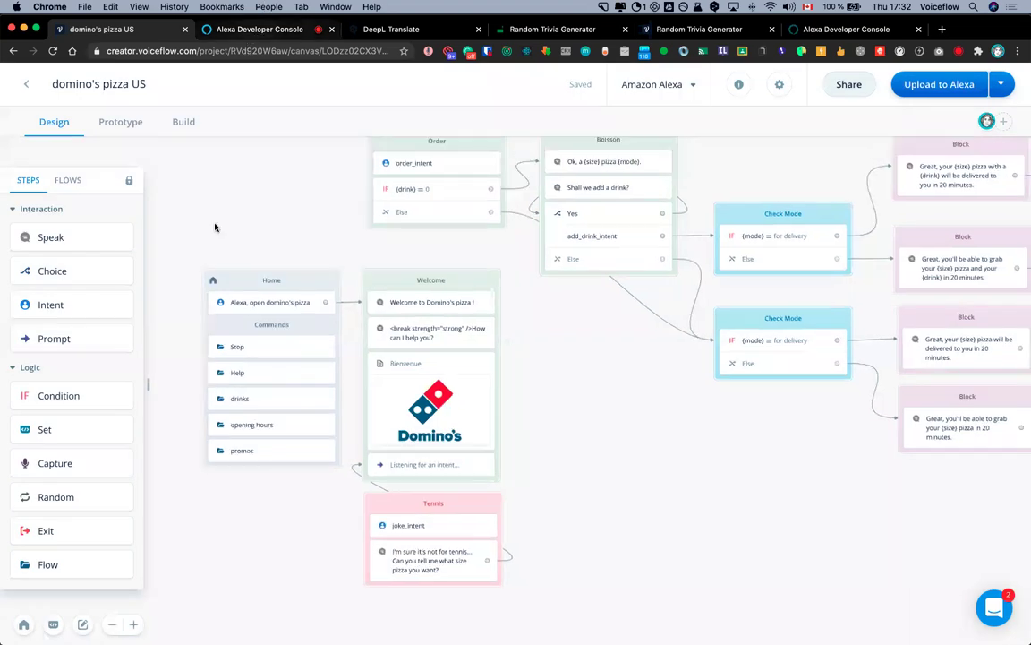
Return to the Alexa Developer Console and answer the skill's take-away question with "delivery"
{"action": "key", "text": "ctrl+Tab"}
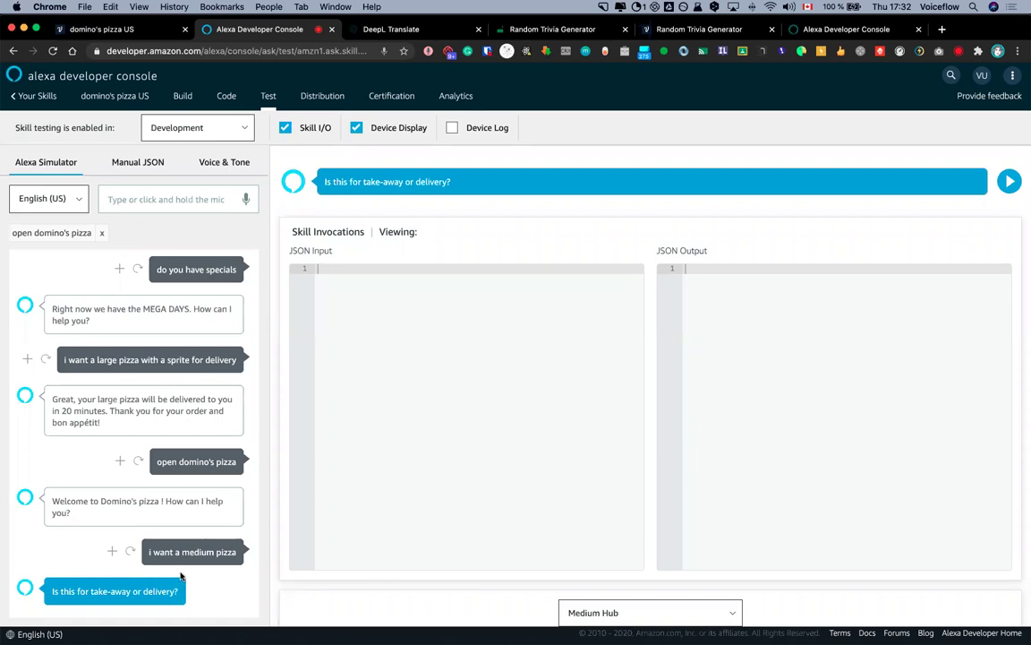
{"action": "left_click", "coordinate": [154, 203]}
{"action": "type", "text": "delivery"}
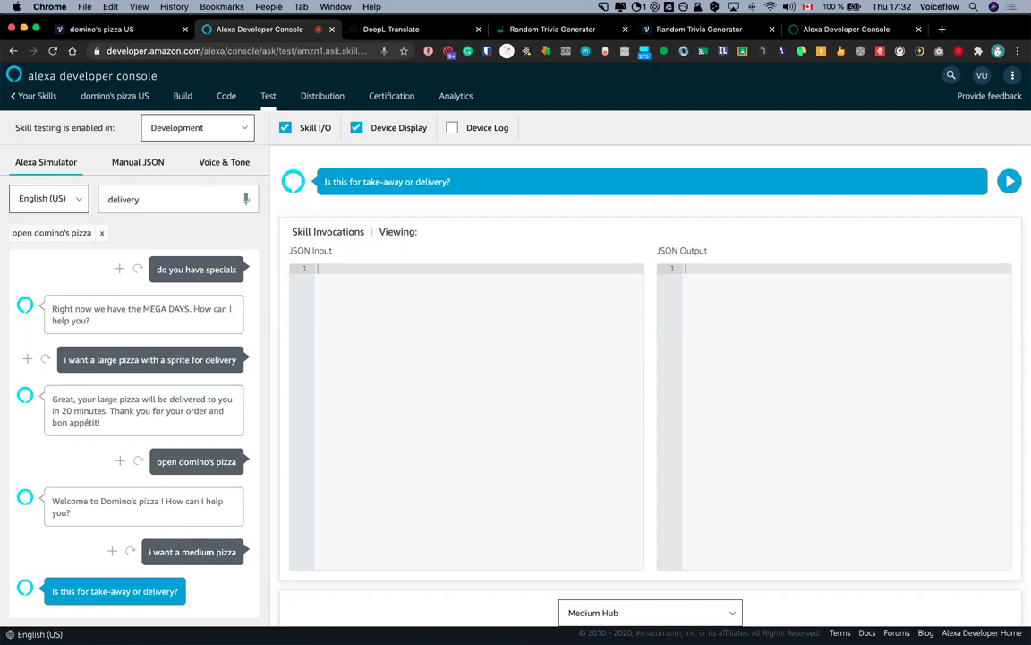
{"action": "key", "text": "Return"}
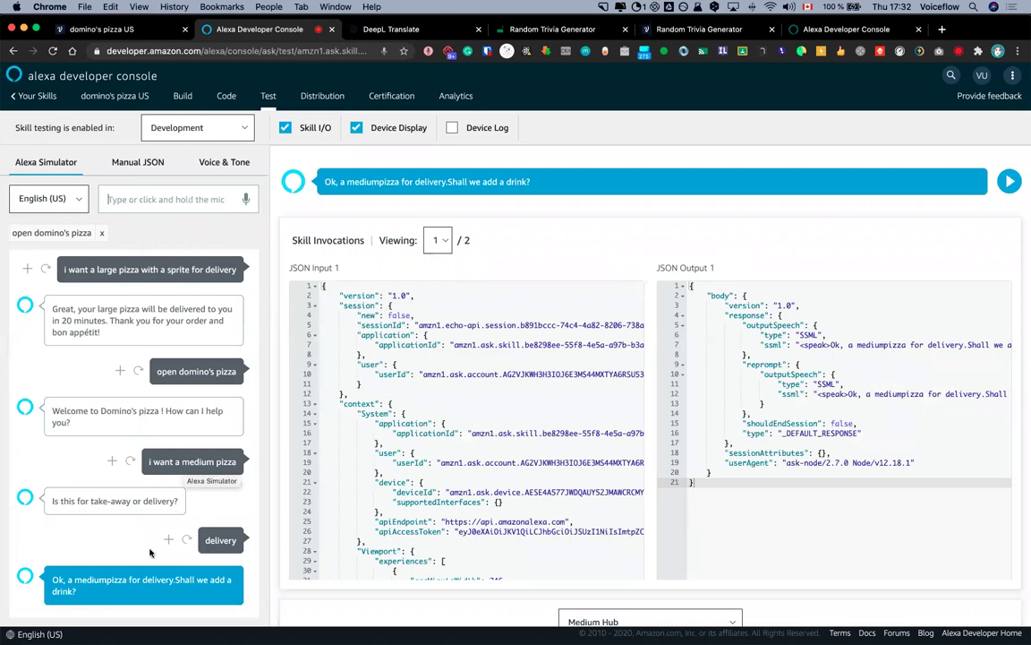
Inspect the "Ok, a {size} pizza {mode}." message in Voiceflow's Boisson block, compare it with the Alexa Developer Console conversation, and return to Voiceflow
{"action": "left_click", "coordinate": [128, 27]}
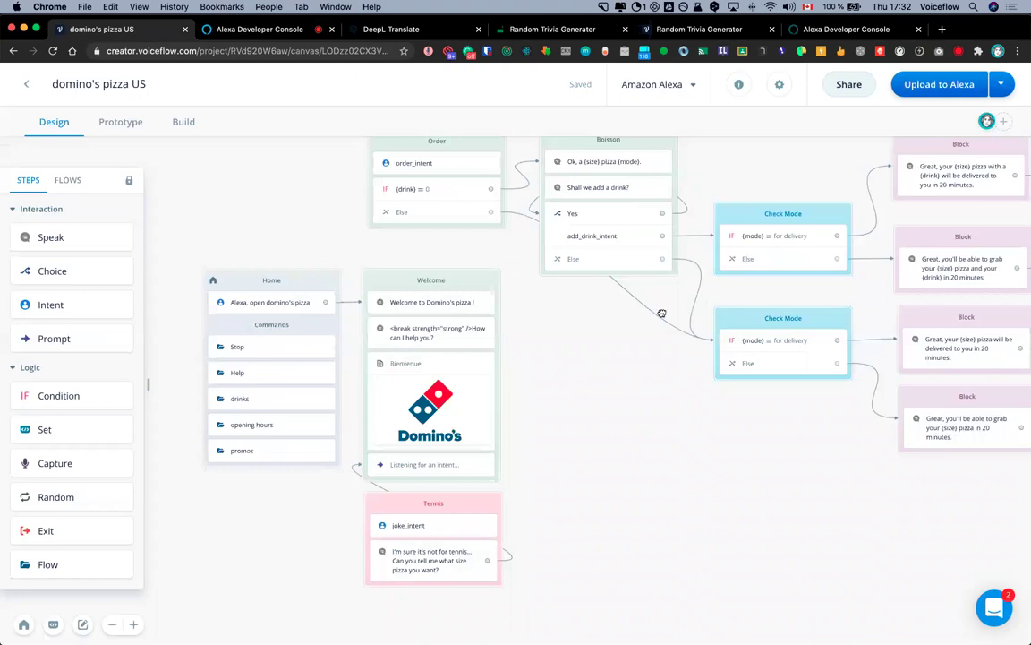
{"action": "scroll", "coordinate": [662, 313], "scroll_direction": "right", "scroll_amount": 5}
{"action": "scroll", "coordinate": [662, 313], "scroll_direction": "up", "scroll_amount": 4}
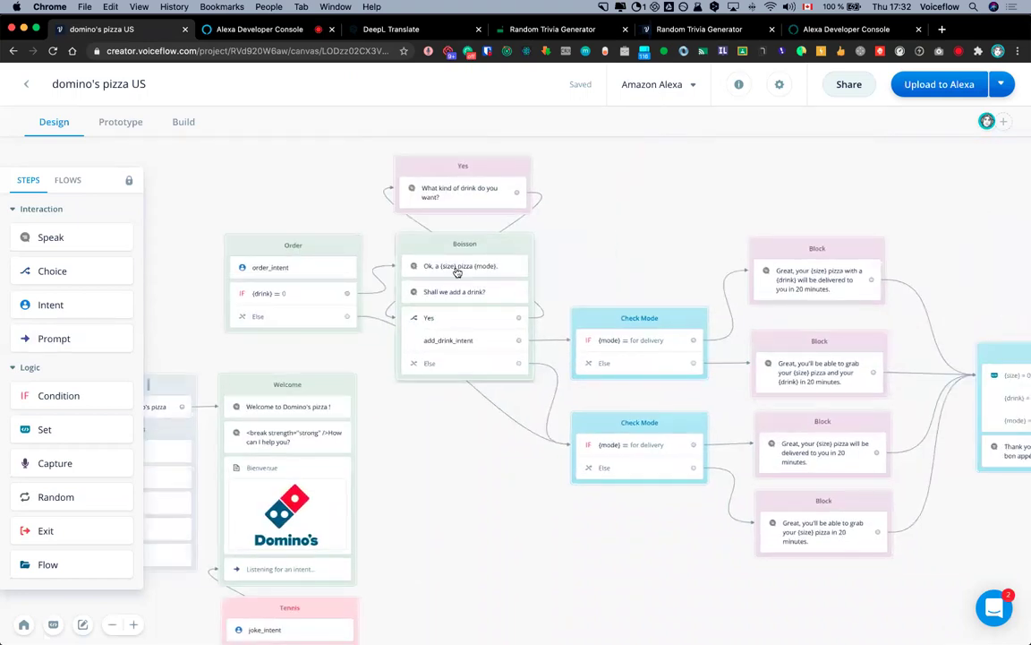
{"action": "left_click", "coordinate": [488, 266]}
{"action": "left_click", "coordinate": [916, 248]}
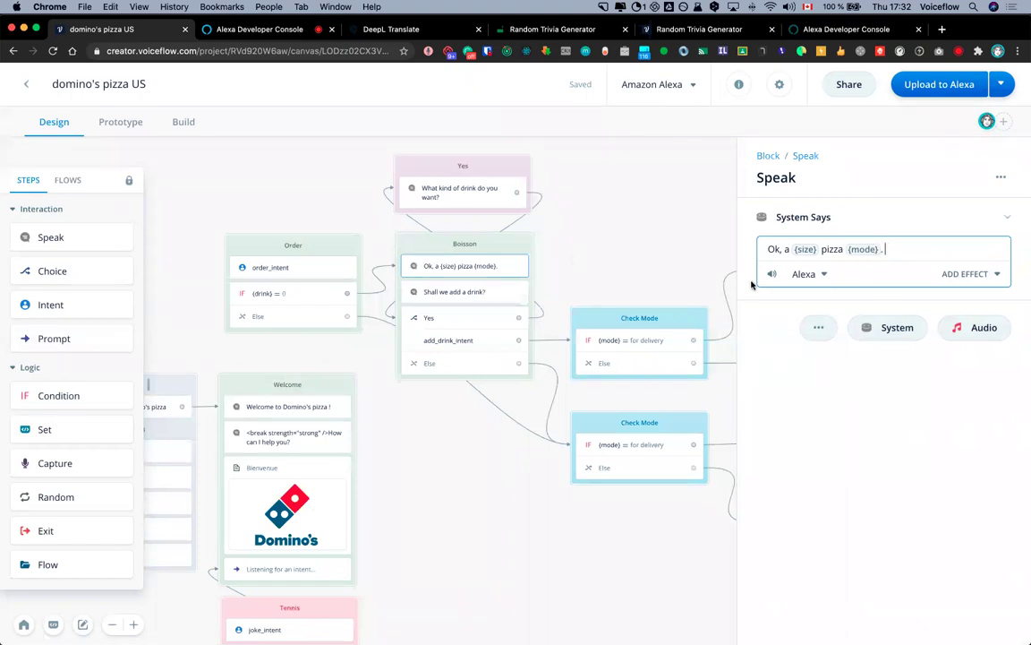
{"action": "left_click", "coordinate": [573, 258]}
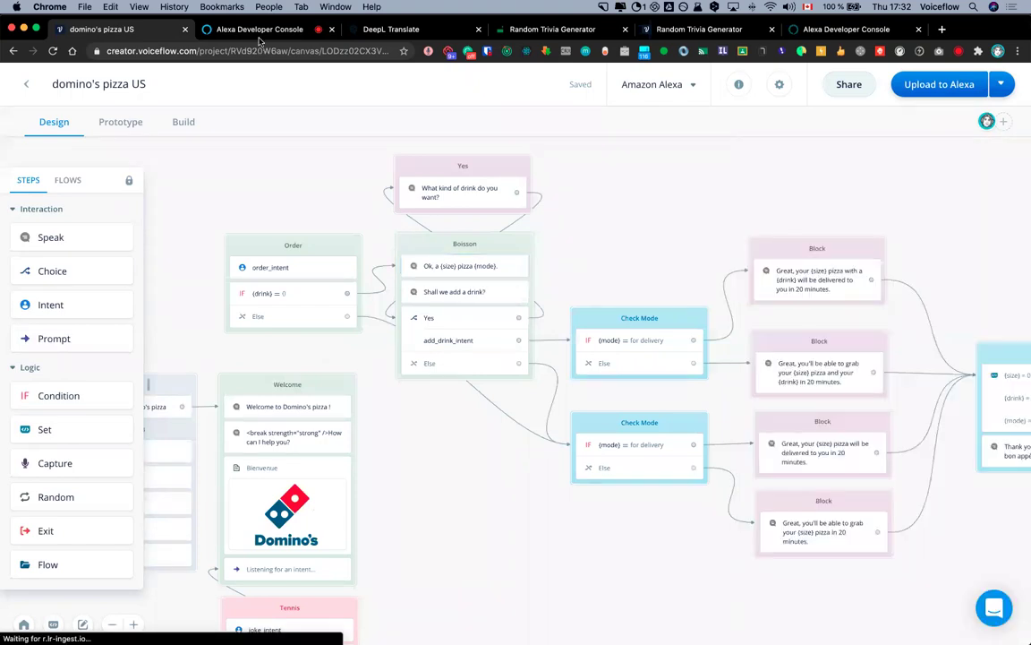
{"action": "key", "text": "ctrl+Tab"}
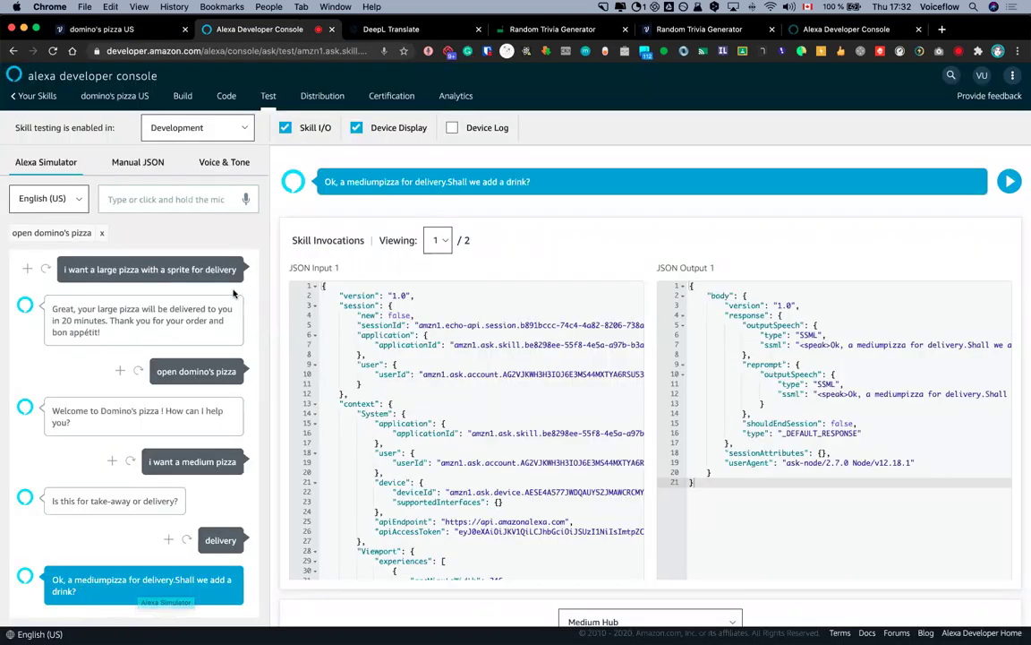
{"action": "left_click", "coordinate": [152, 35]}
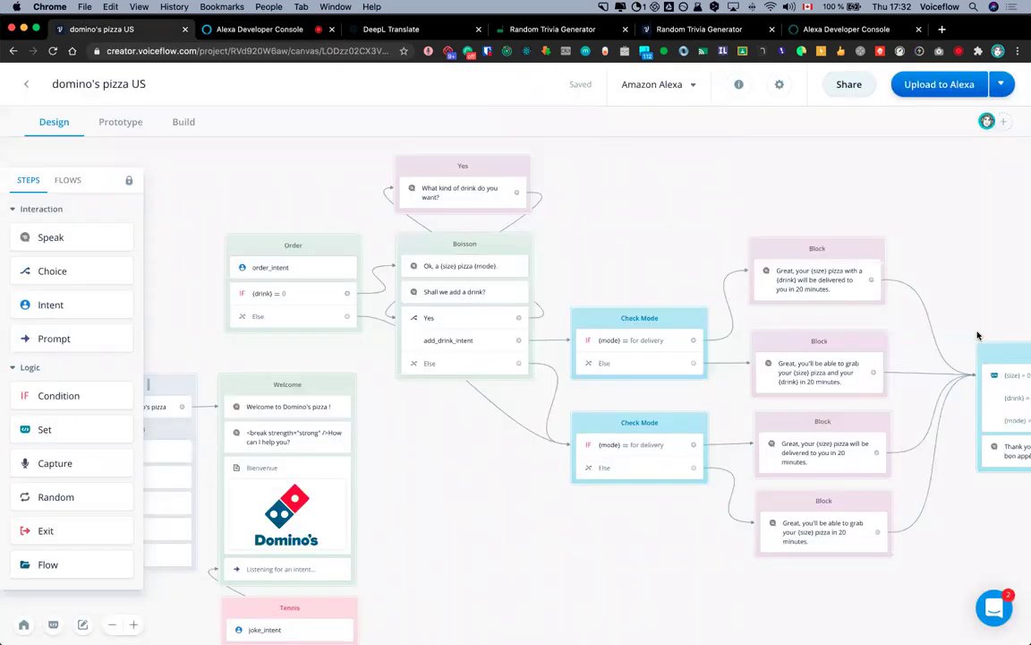
Insert a space between {size} and "pizza" in the Boisson block's first Speak step, and switch to the Alexa developer console
{"action": "left_click", "coordinate": [469, 267]}
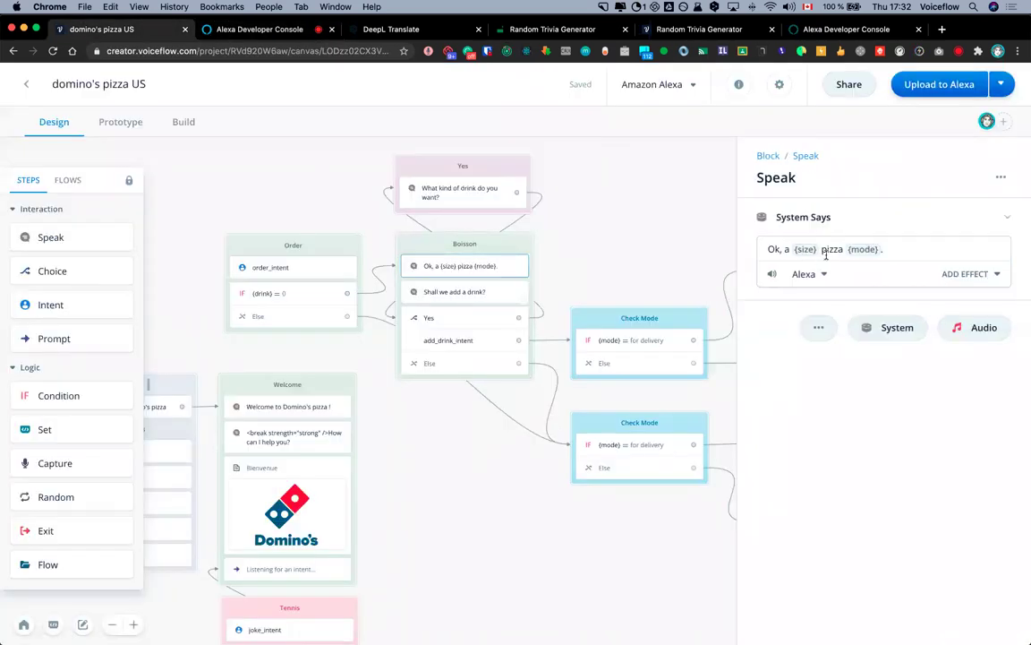
{"action": "left_click", "coordinate": [822, 249]}
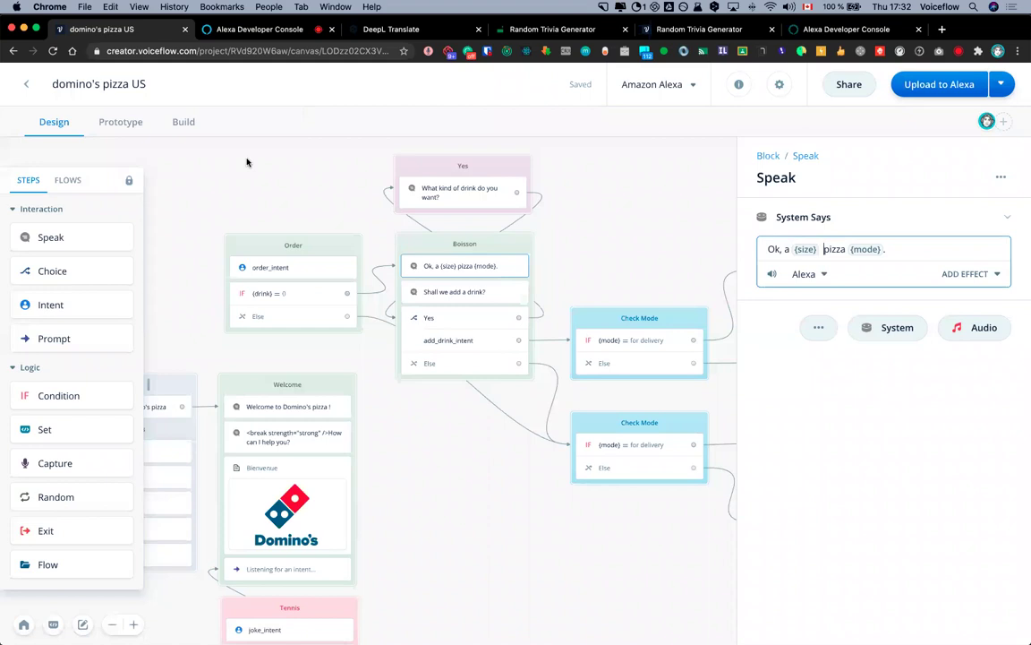
{"action": "left_click", "coordinate": [235, 30]}
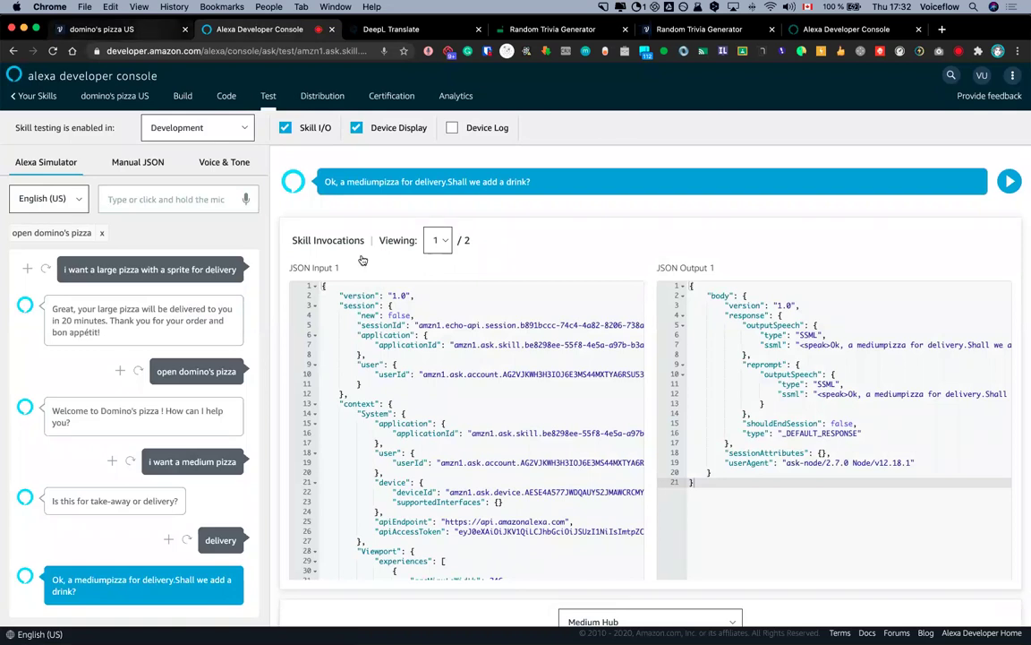
Copy the utterance "what do you have" from the drinks command in Voiceflow and send it to the Alexa simulator
{"action": "key", "text": "ctrl+shift+Tab"}
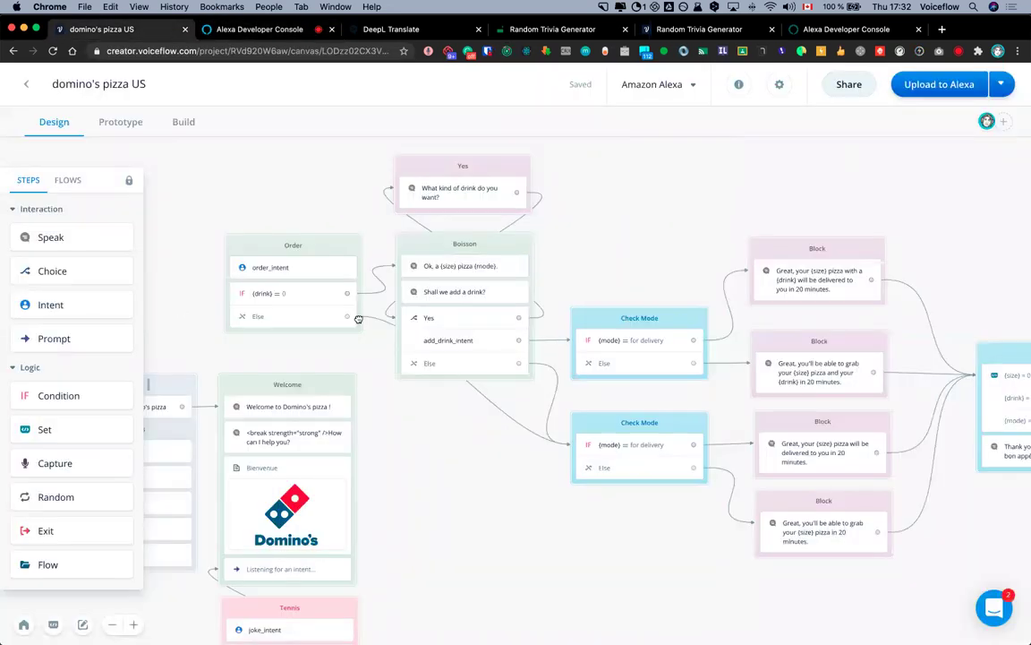
{"action": "scroll", "coordinate": [325, 454], "scroll_direction": "left", "scroll_amount": 5}
{"action": "left_click", "coordinate": [325, 457]}
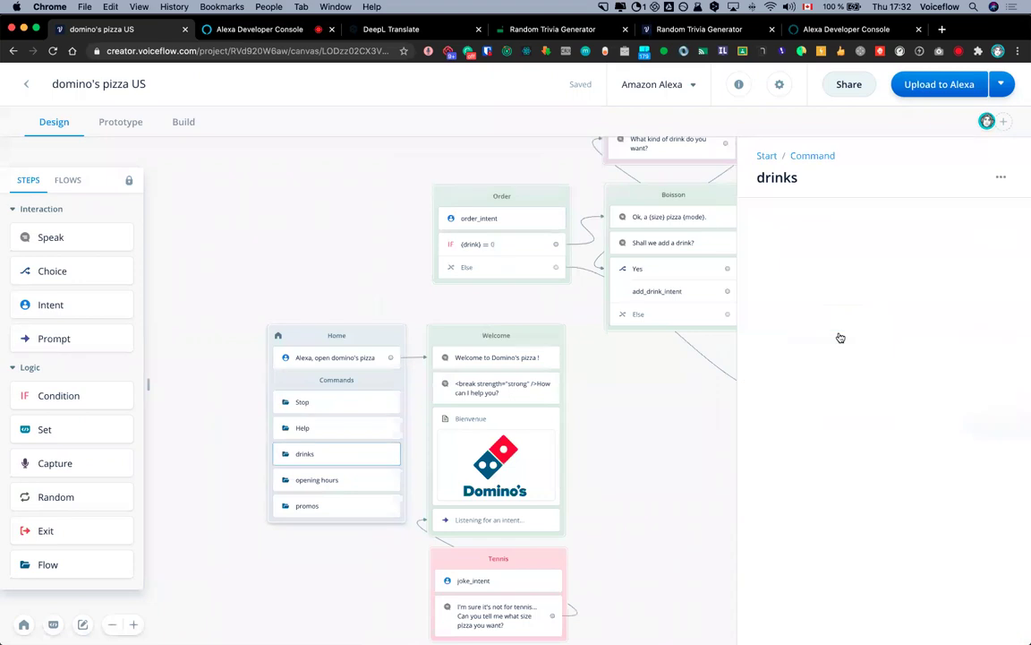
{"action": "left_click", "coordinate": [870, 348]}
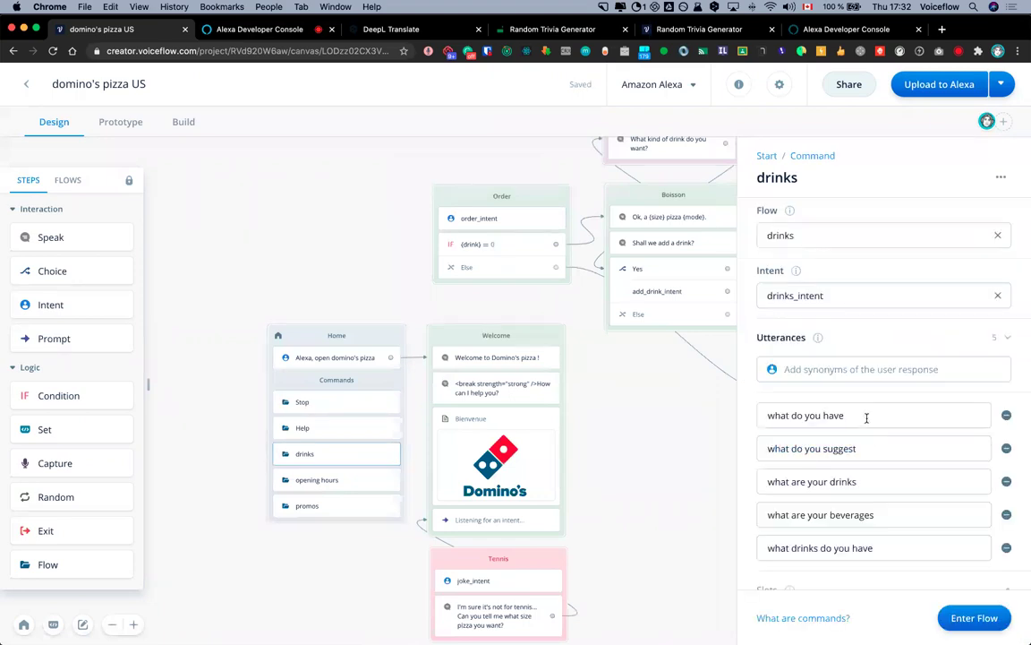
{"action": "triple_click", "coordinate": [764, 418]}
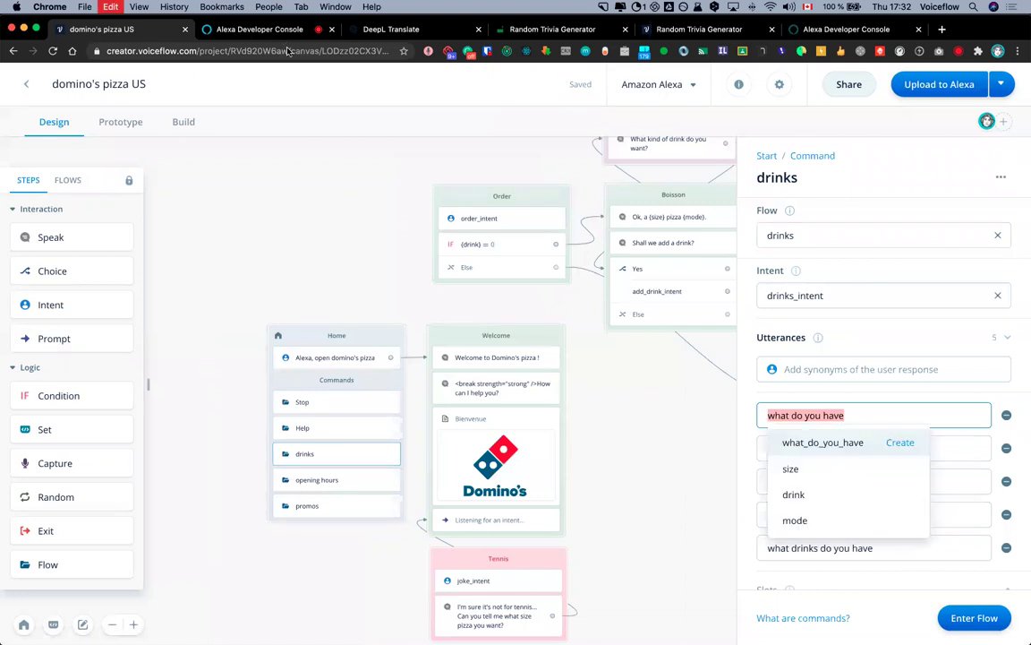
{"action": "key", "text": "super+c"}
{"action": "left_click", "coordinate": [259, 32]}
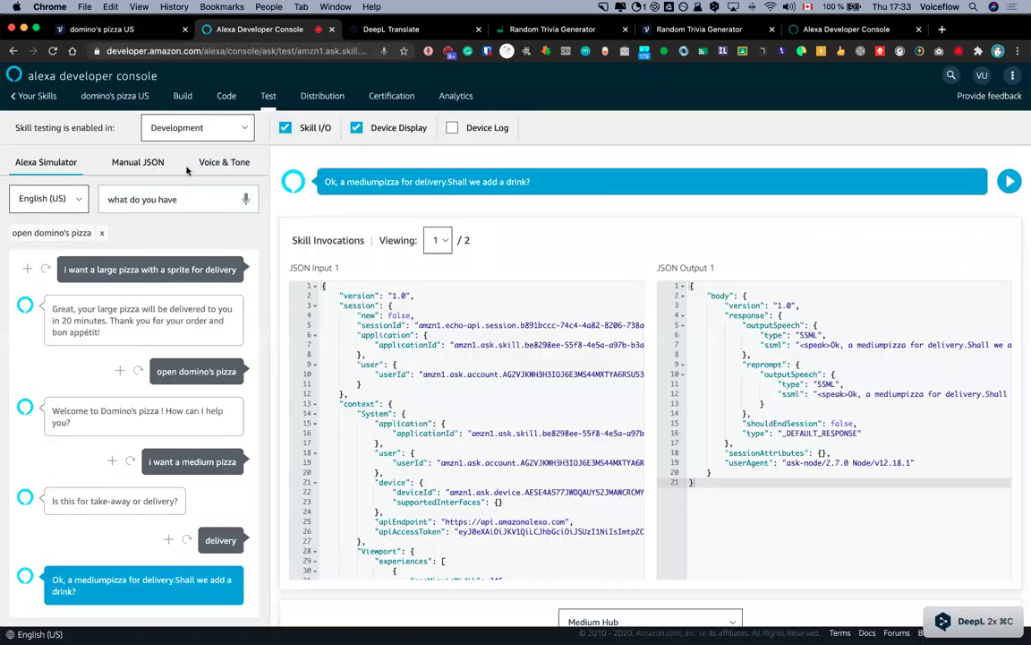
{"action": "key", "text": "Return"}
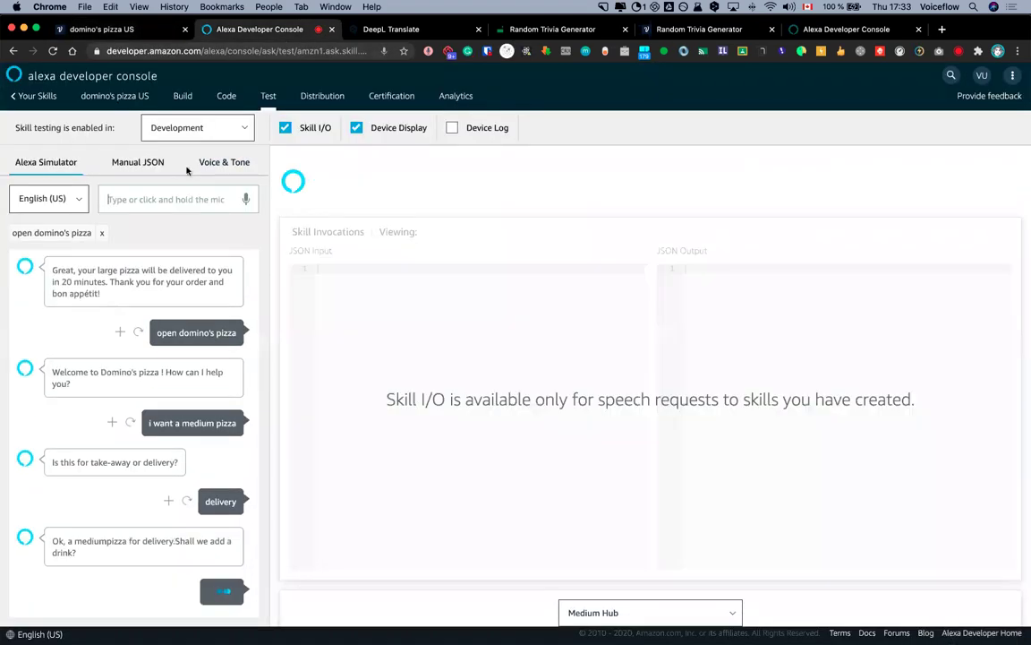
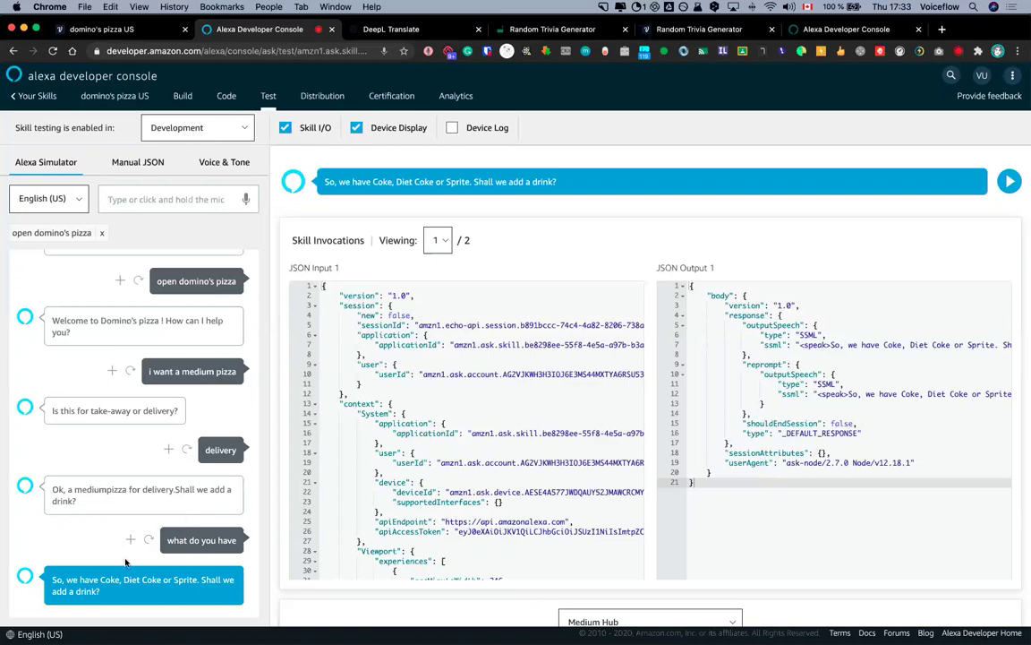
Answer the drink question in the Alexa simulator with "diet coke"
{"action": "left_click", "coordinate": [114, 507]}
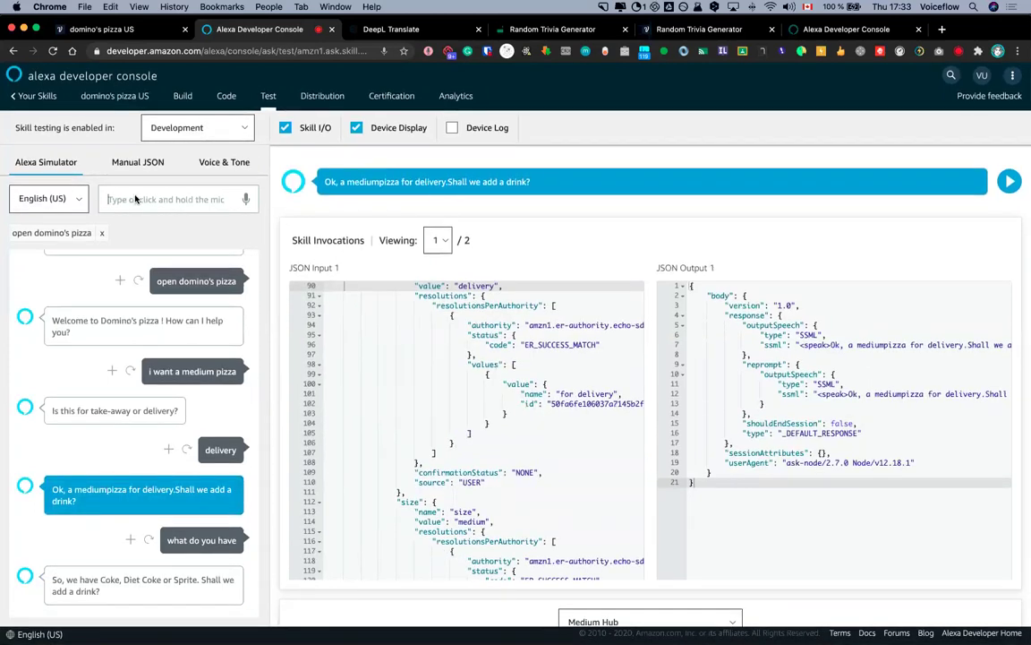
{"action": "type", "text": "diet coke"}
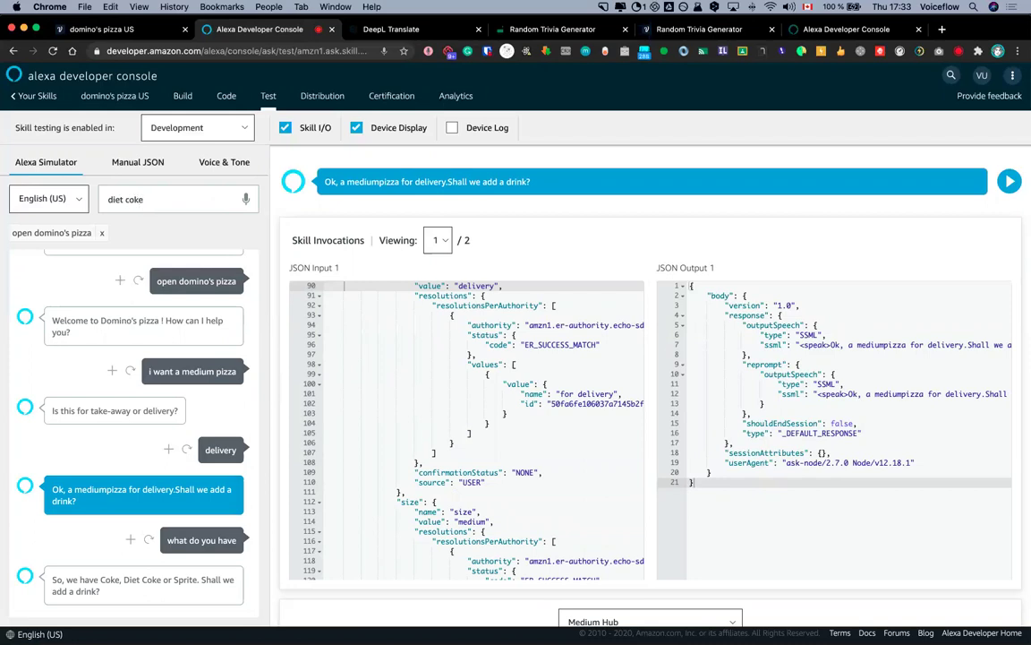
{"action": "key", "text": "Return"}
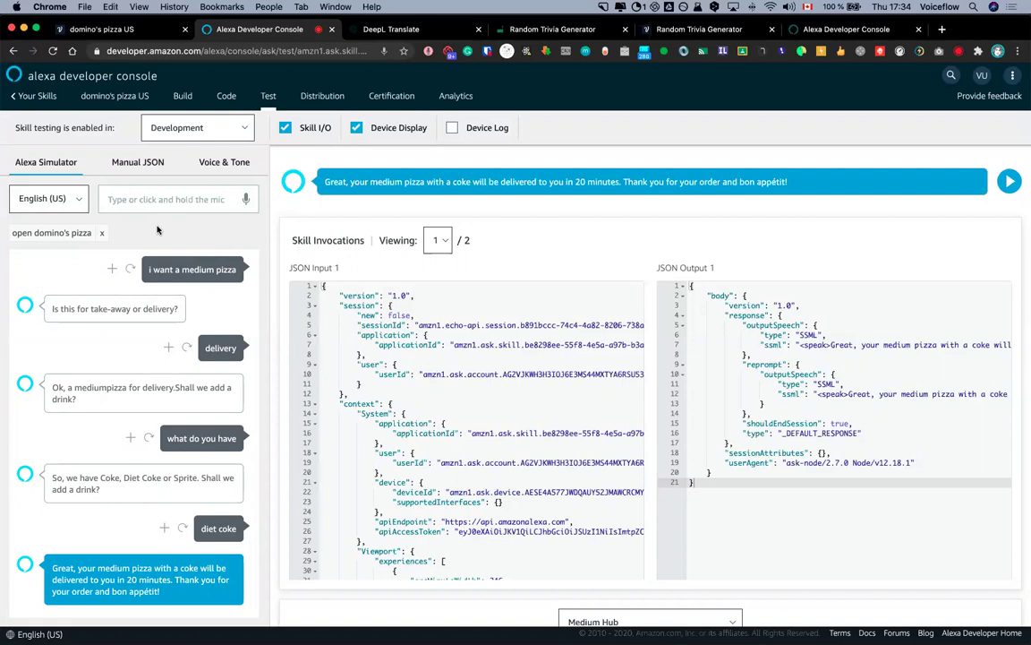
Send the one-shot request "tell domino's pizza to order a large pizza with a coke for delivery" to the Alexa simulator
{"action": "type", "text": "open"}
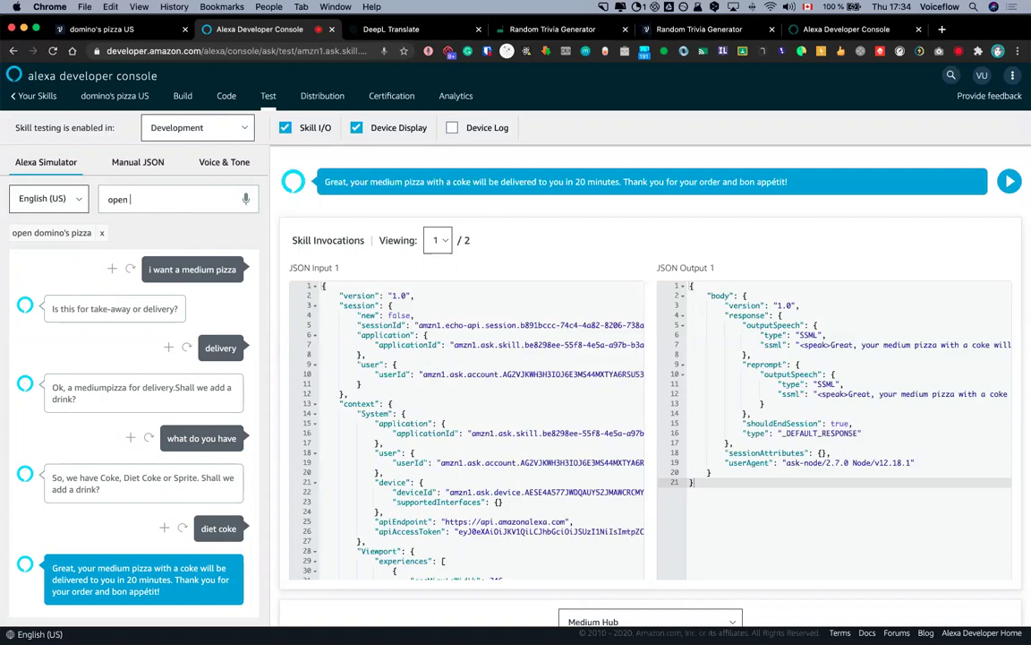
{"action": "type", "text": "domino's pizza"}
{"action": "double_click", "coordinate": [118, 199]}
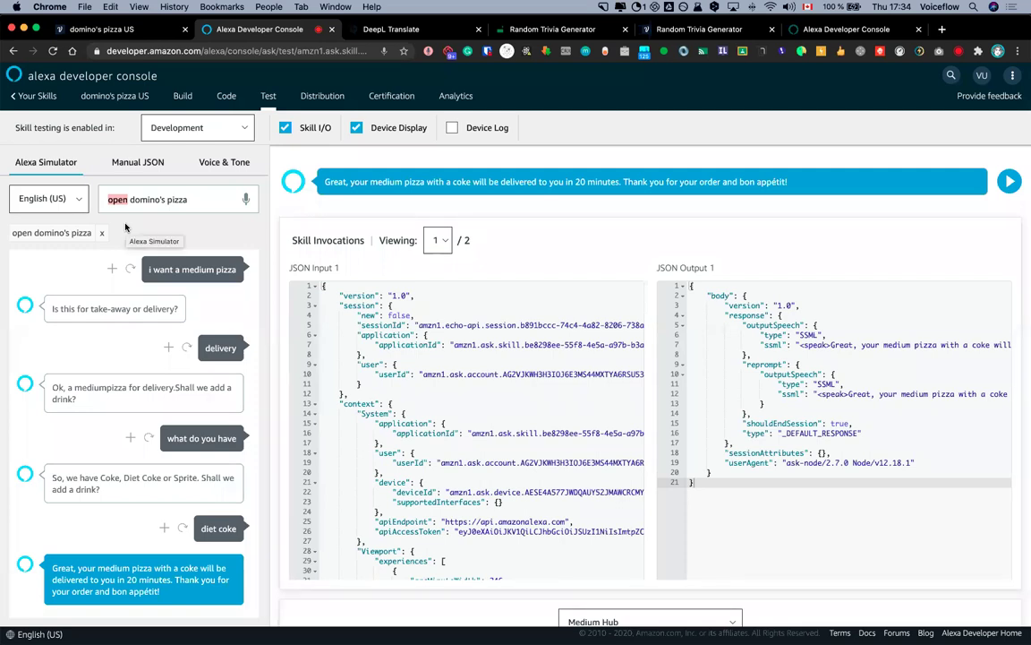
{"action": "type", "text": "te"}
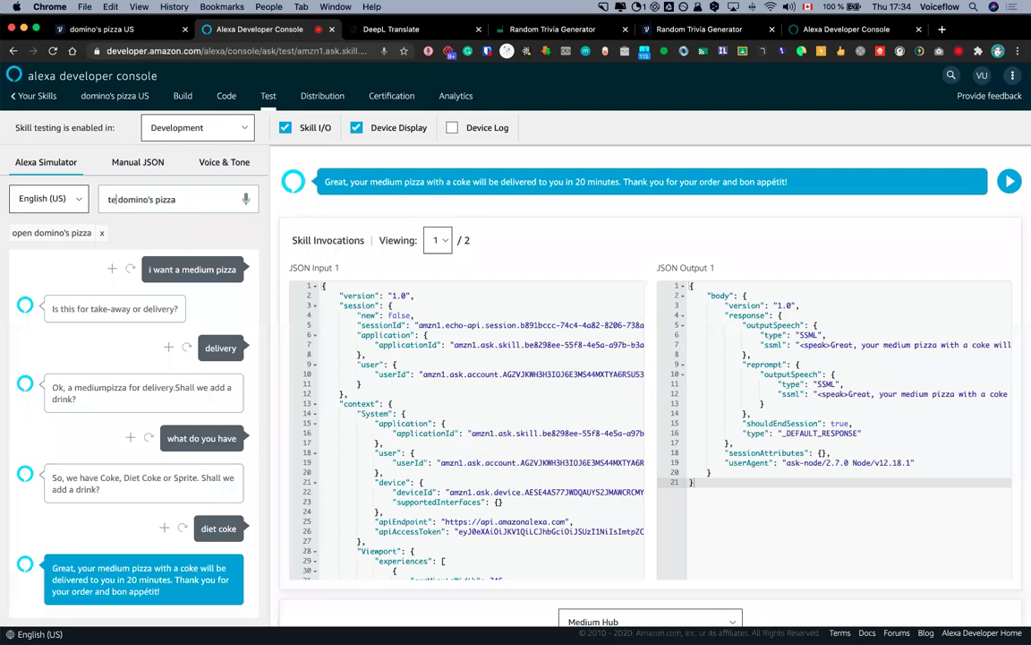
{"action": "type", "text": "ll"}
{"action": "type", "text": "to order a larg"}
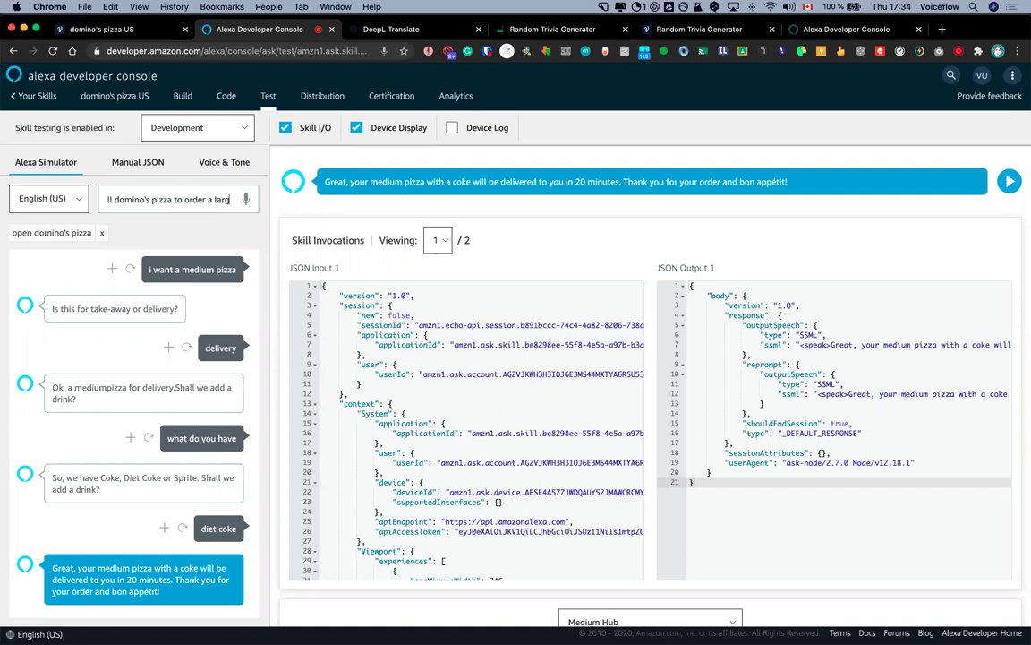
{"action": "type", "text": "e pizza w"}
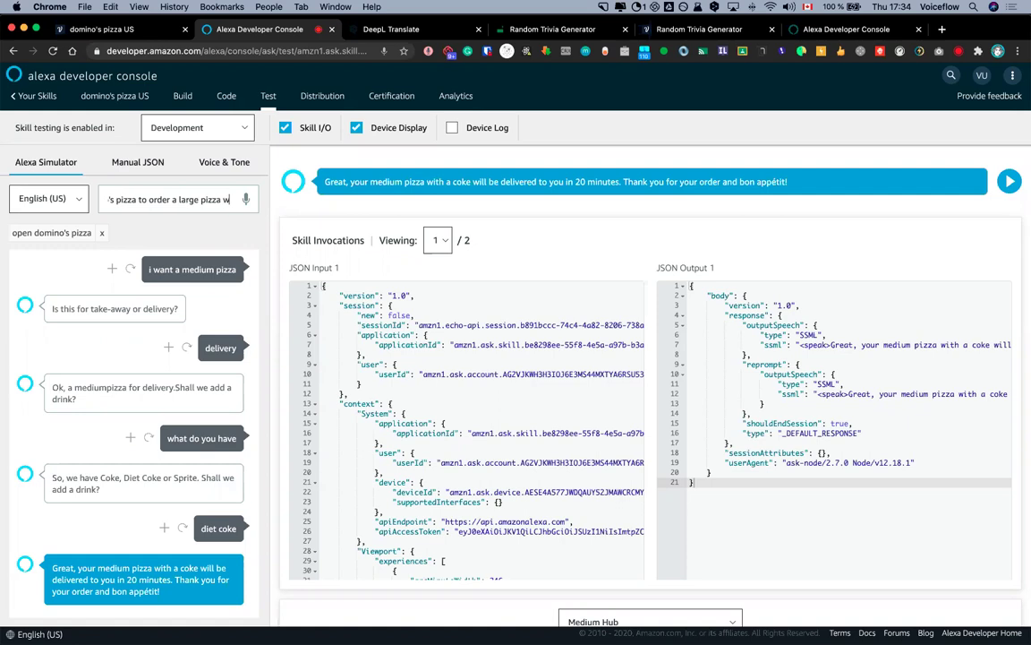
{"action": "type", "text": "ith a coke"}
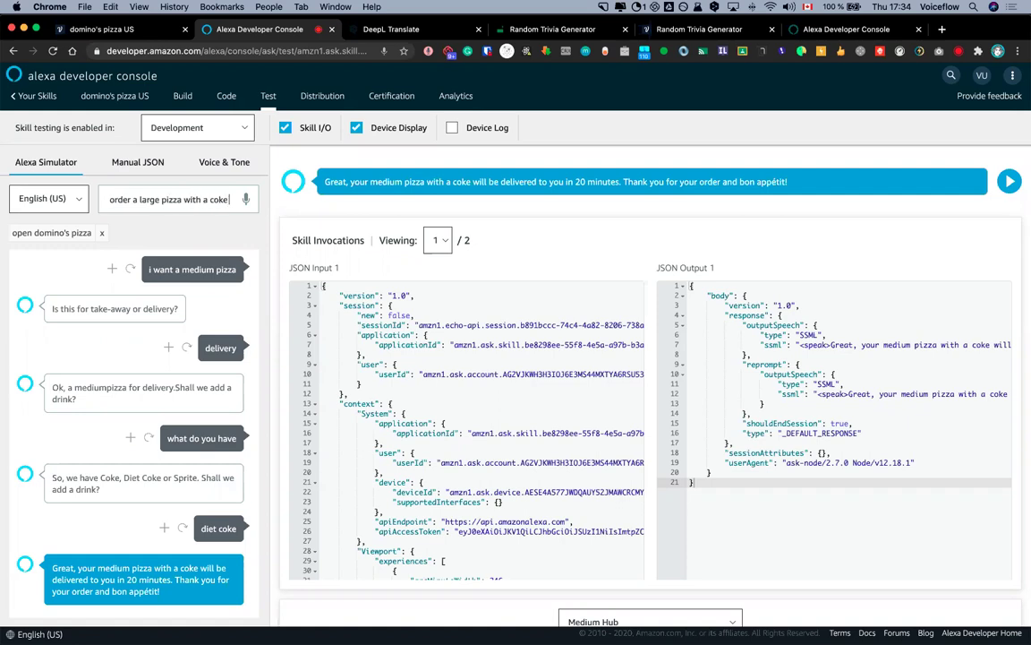
{"action": "type", "text": " for delivery"}
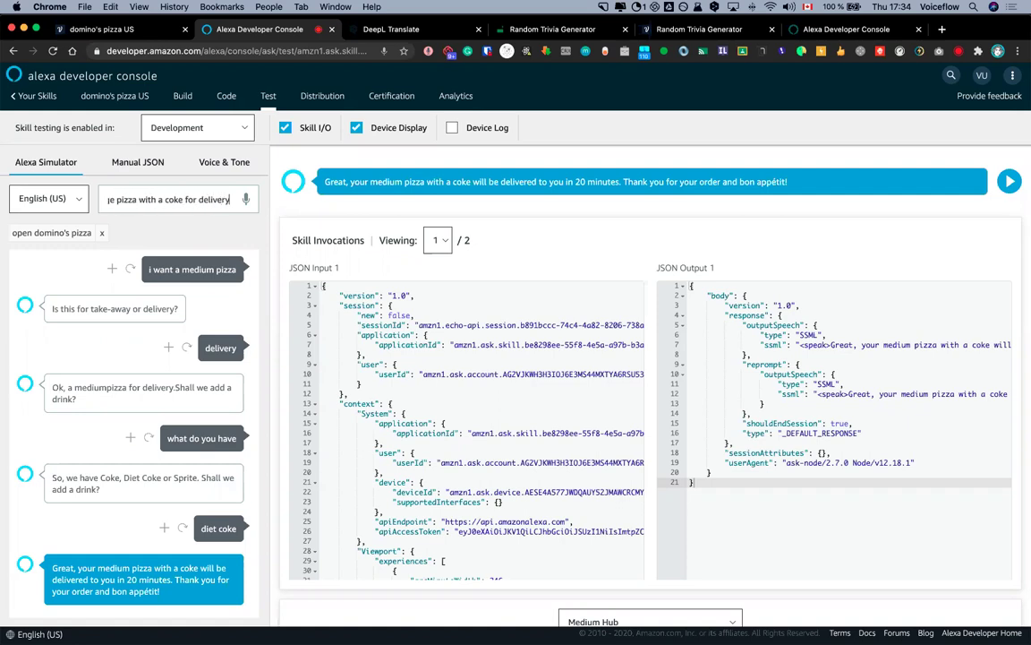
{"action": "key", "text": "Return"}
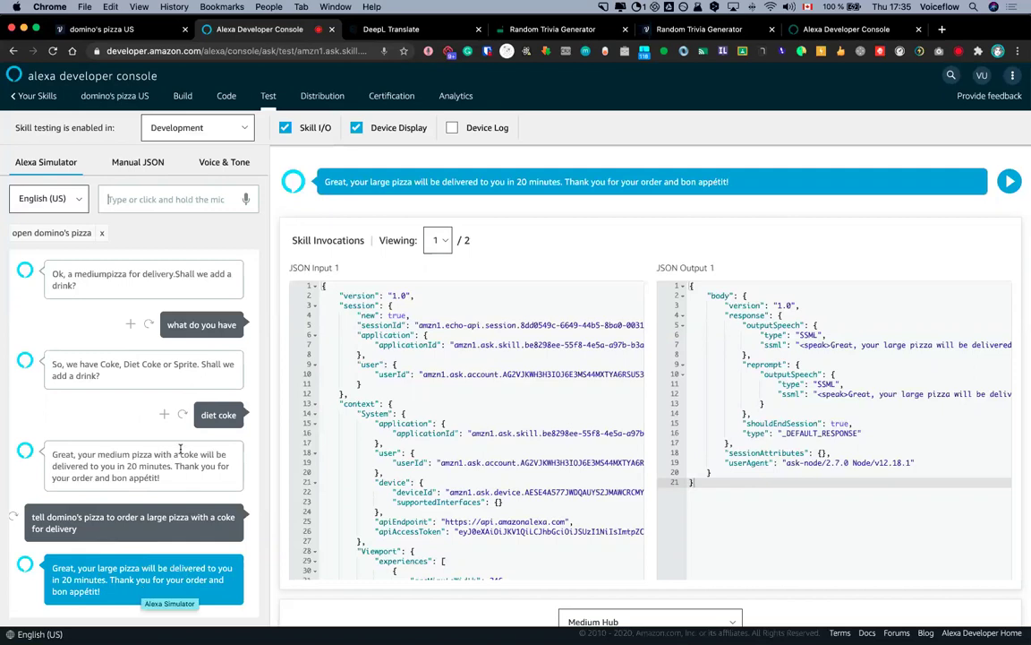
Close the drinks command's settings in Voiceflow and view the English translation of "C'est pour emporter ou en livraison ?" in DeepL
{"action": "left_click", "coordinate": [154, 37]}
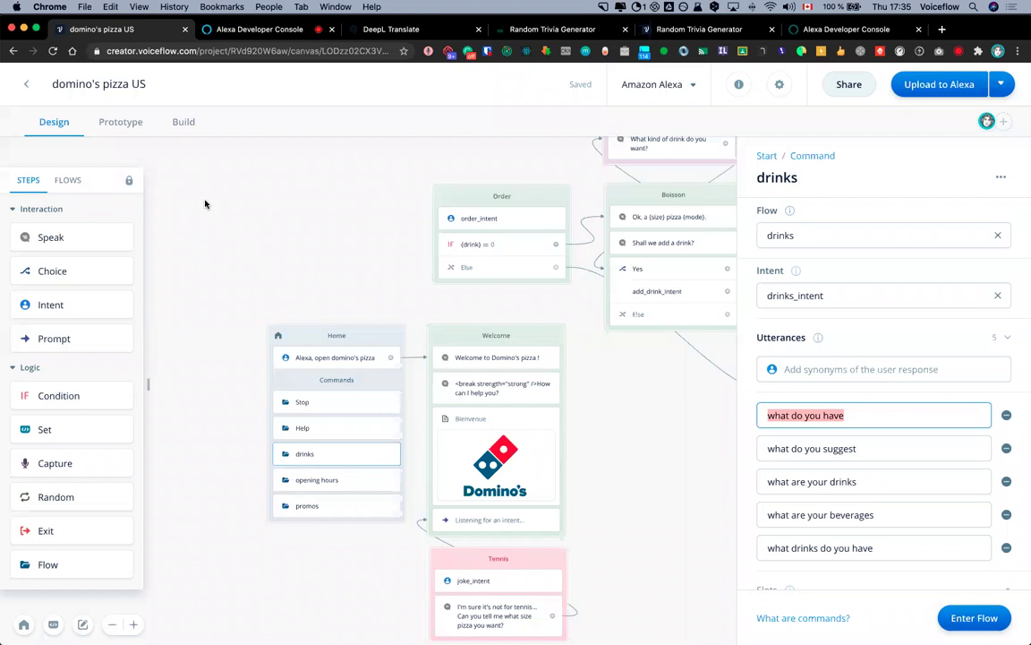
{"action": "left_click", "coordinate": [282, 206]}
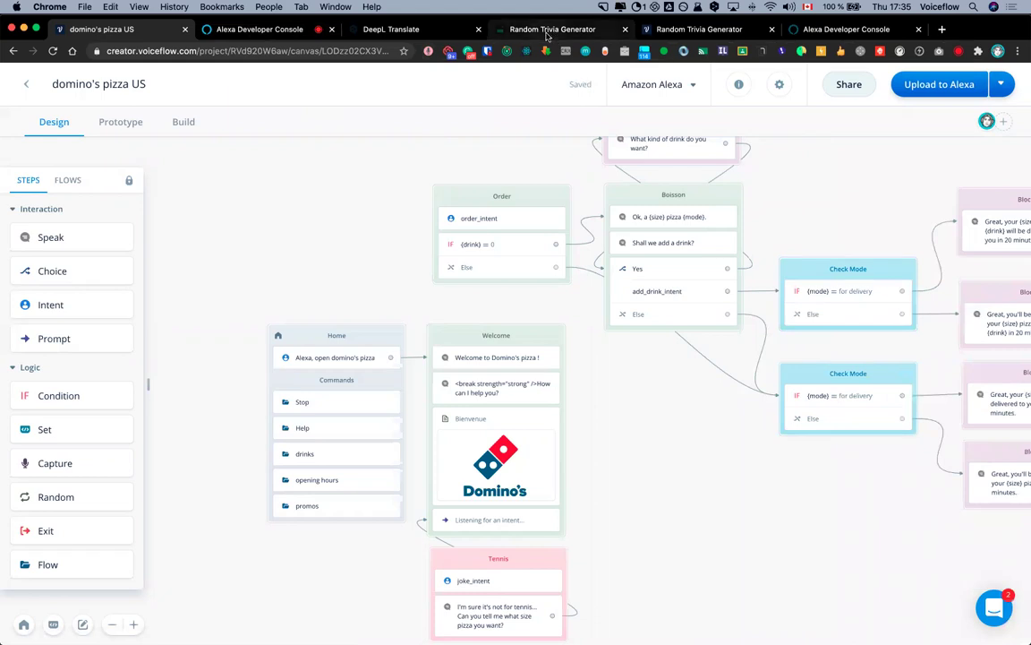
{"action": "left_click", "coordinate": [394, 30]}
{"action": "left_click", "coordinate": [419, 176]}
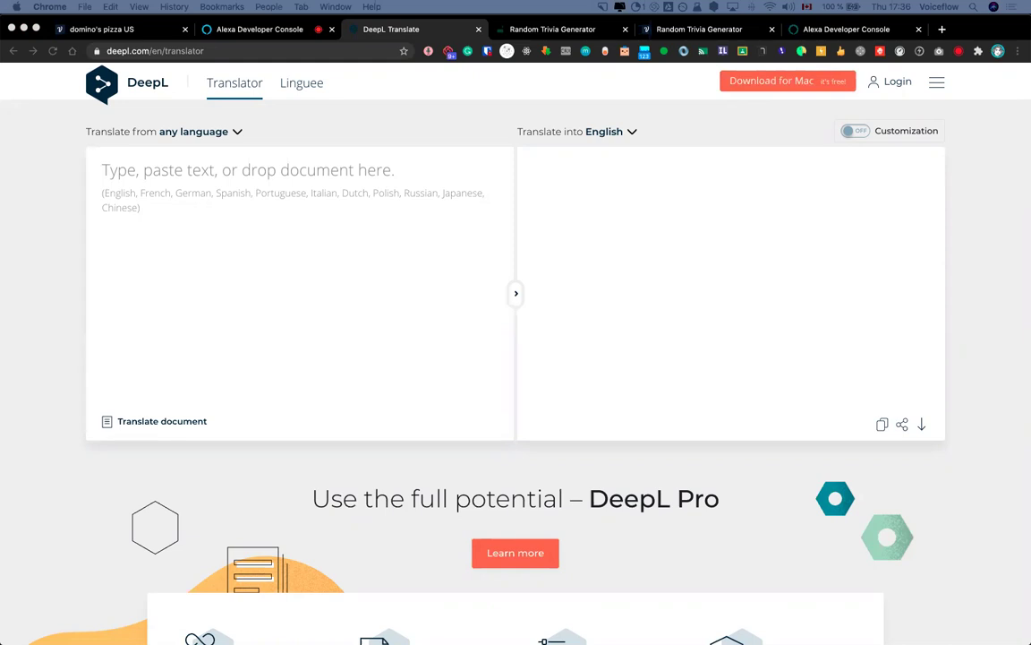
{"action": "key", "text": "super+c"}
{"action": "key", "text": "super+c"}
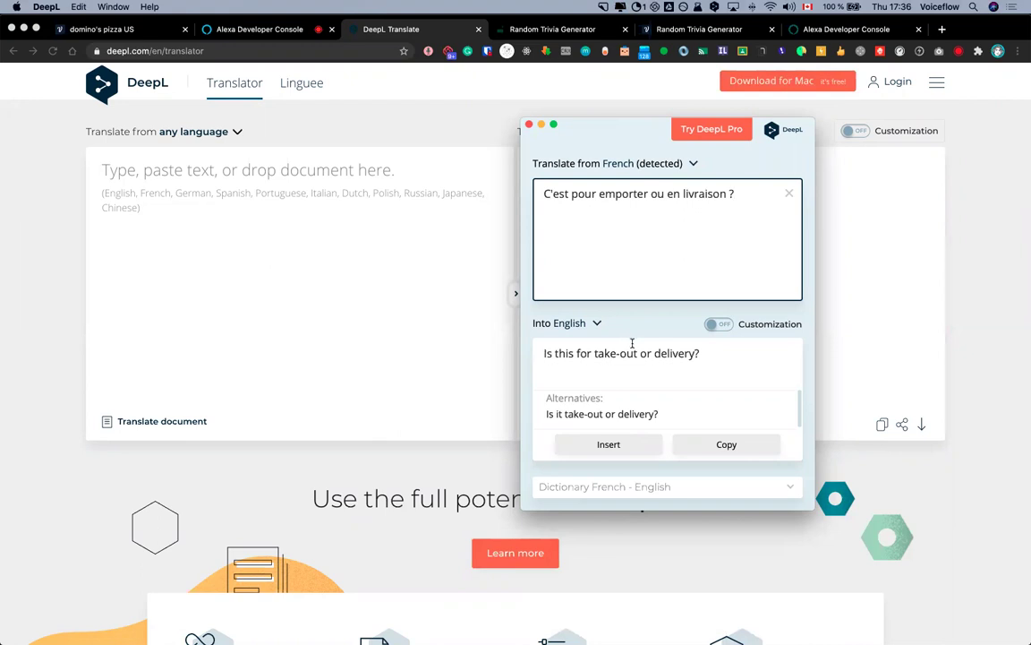
{"action": "scroll", "coordinate": [607, 411], "scroll_direction": "down", "scroll_amount": 1}
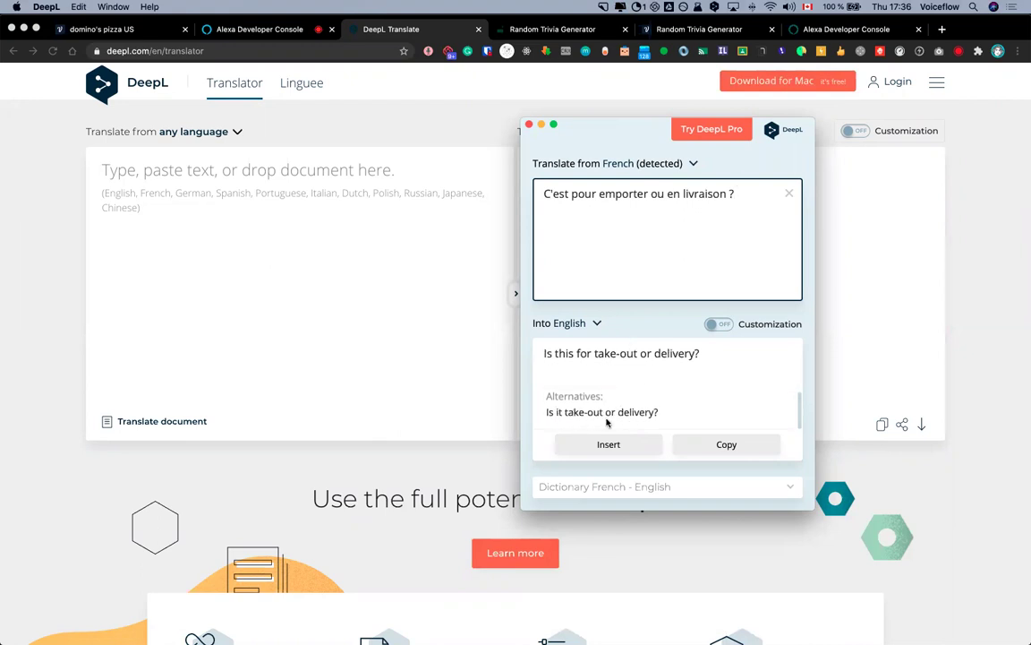
{"action": "left_click_drag", "start_coordinate": [740, 194], "coordinate": [537, 194]}
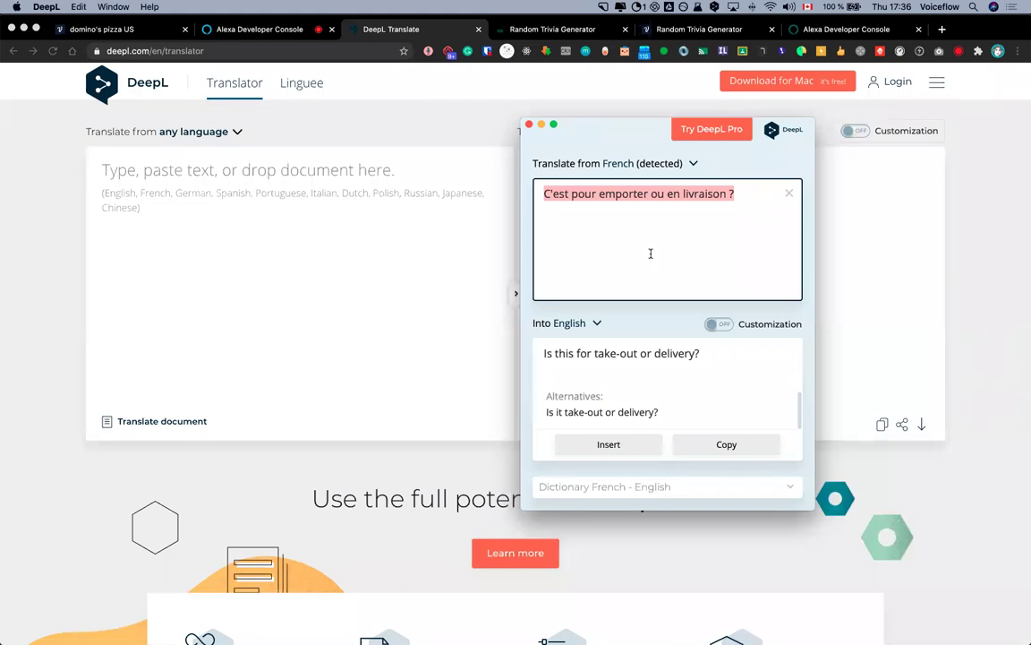
{"action": "type", "text": "what"}
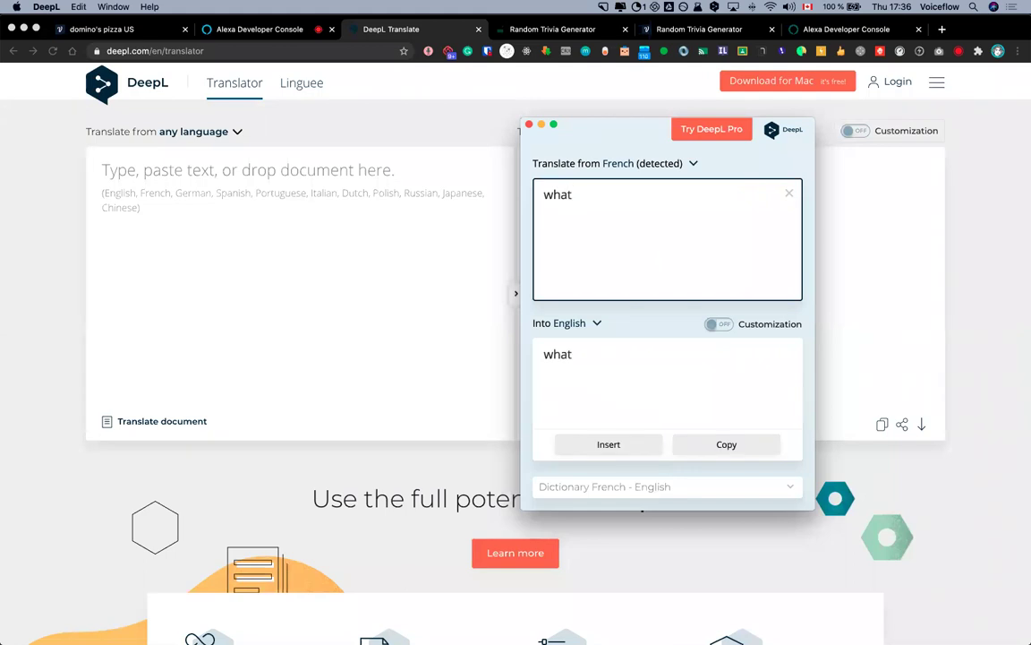
{"action": "type", "text": " kind of drink"}
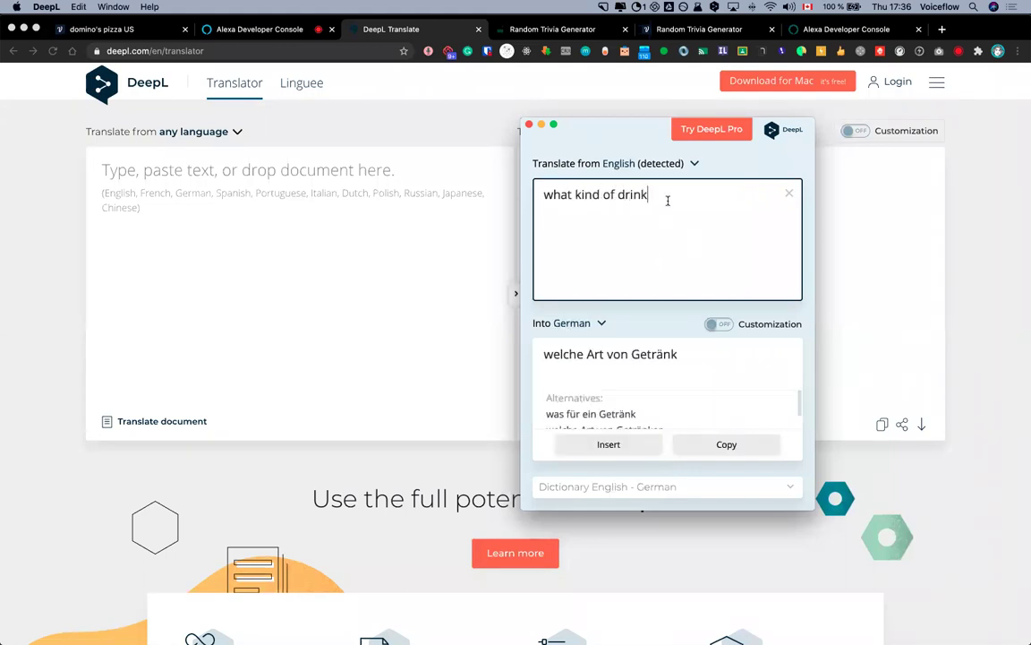
Translate "quelle type de boissons avez-vous ?" into English in the DeepL window and switch back to the Voiceflow project
{"action": "left_click_drag", "start_coordinate": [668, 200], "coordinate": [536, 194]}
{"action": "type", "text": "quelle"}
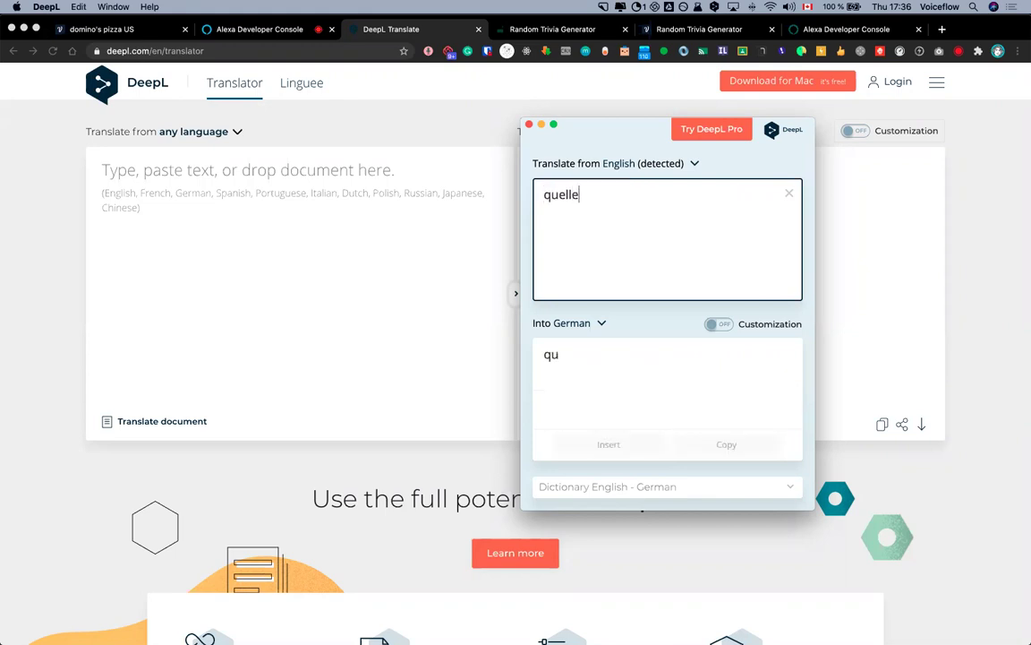
{"action": "type", "text": " type de boiss"}
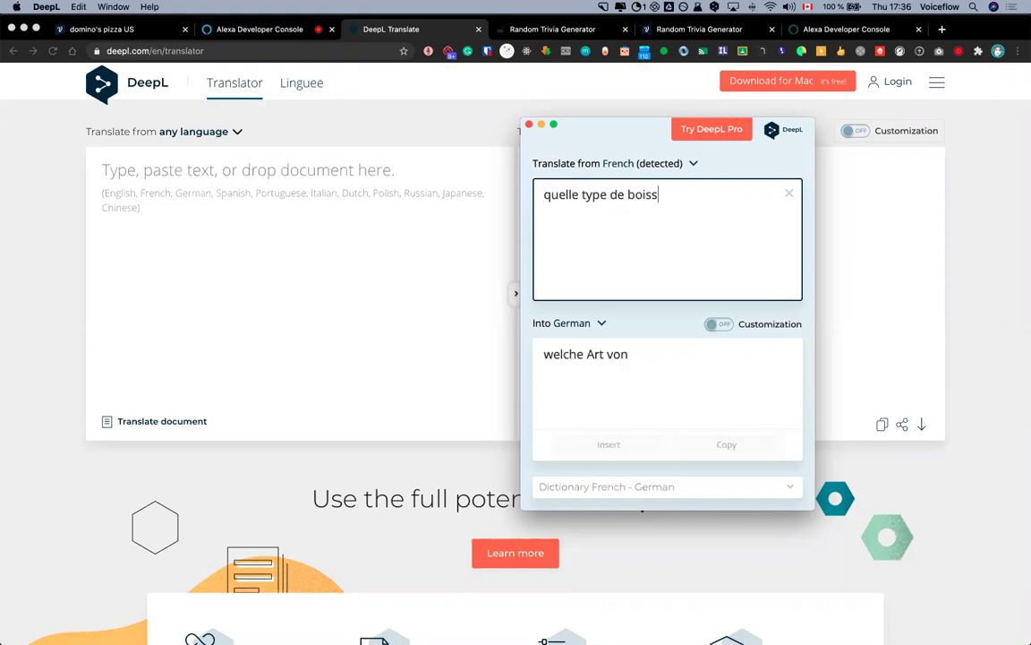
{"action": "type", "text": "ons avez-vous"}
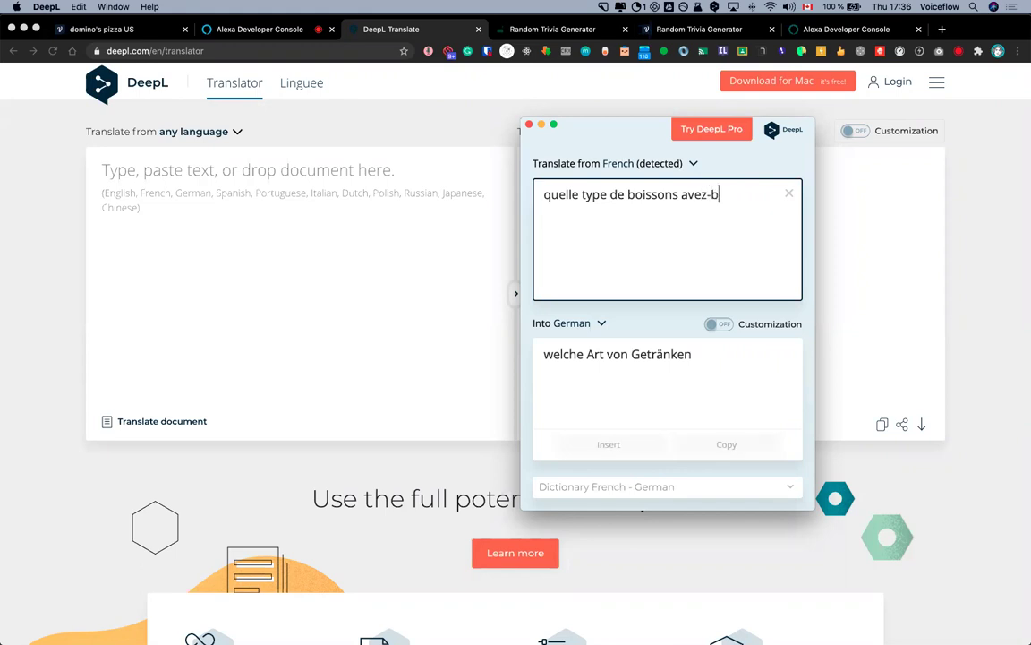
{"action": "type", "text": " ?"}
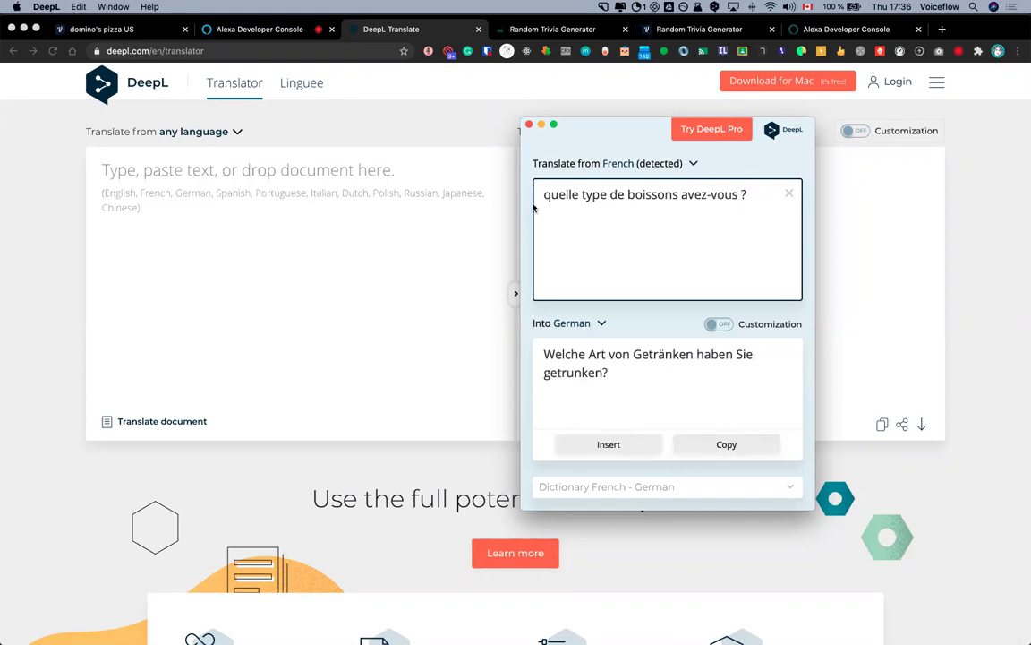
{"action": "left_click", "coordinate": [582, 321]}
{"action": "left_click", "coordinate": [586, 349]}
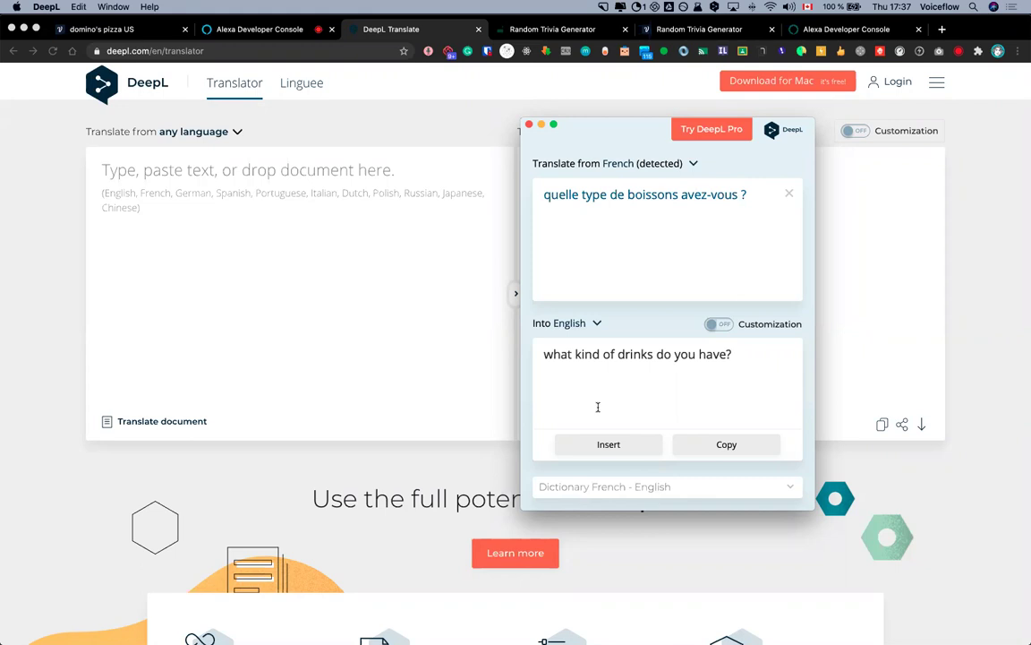
{"action": "left_click", "coordinate": [128, 33]}
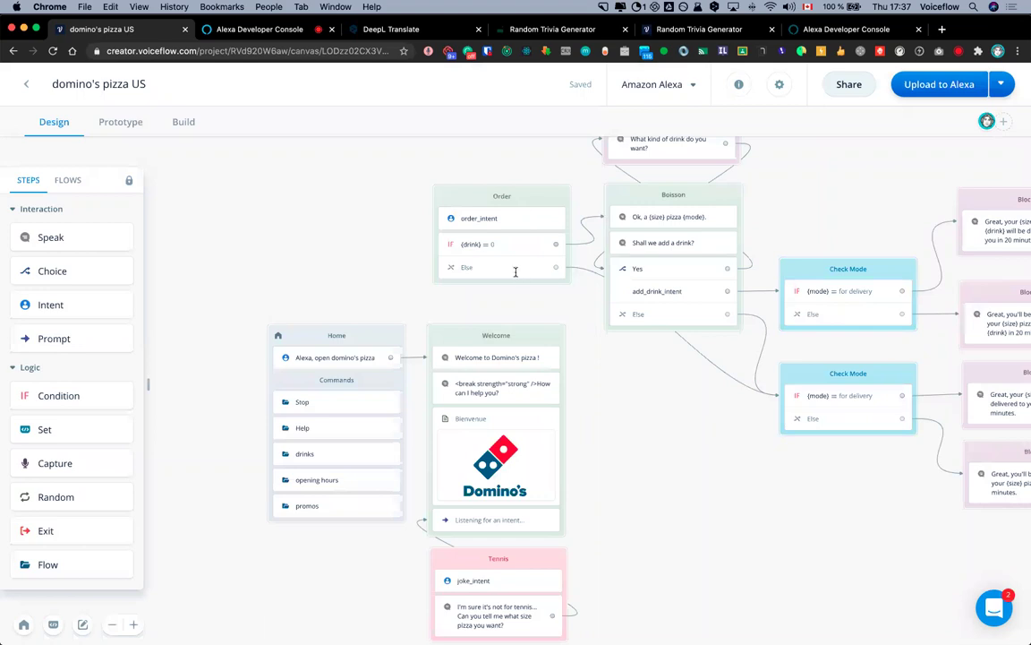
Open the project's interaction model and review the utterances of horaires_intent
{"action": "key", "text": "m"}
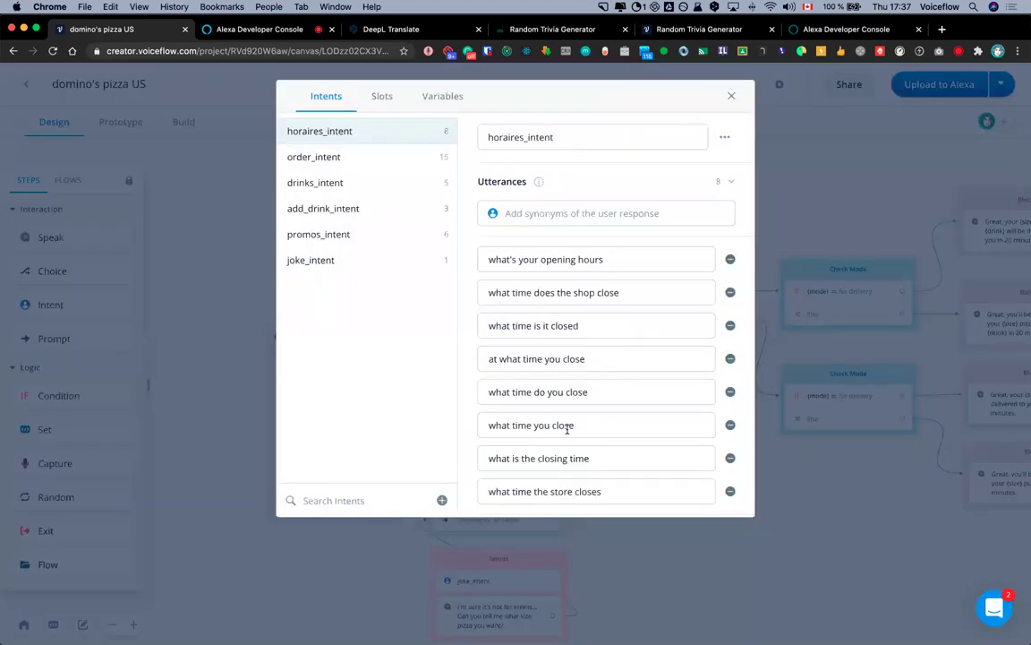
{"action": "scroll", "coordinate": [566, 428], "scroll_direction": "down", "scroll_amount": 2}
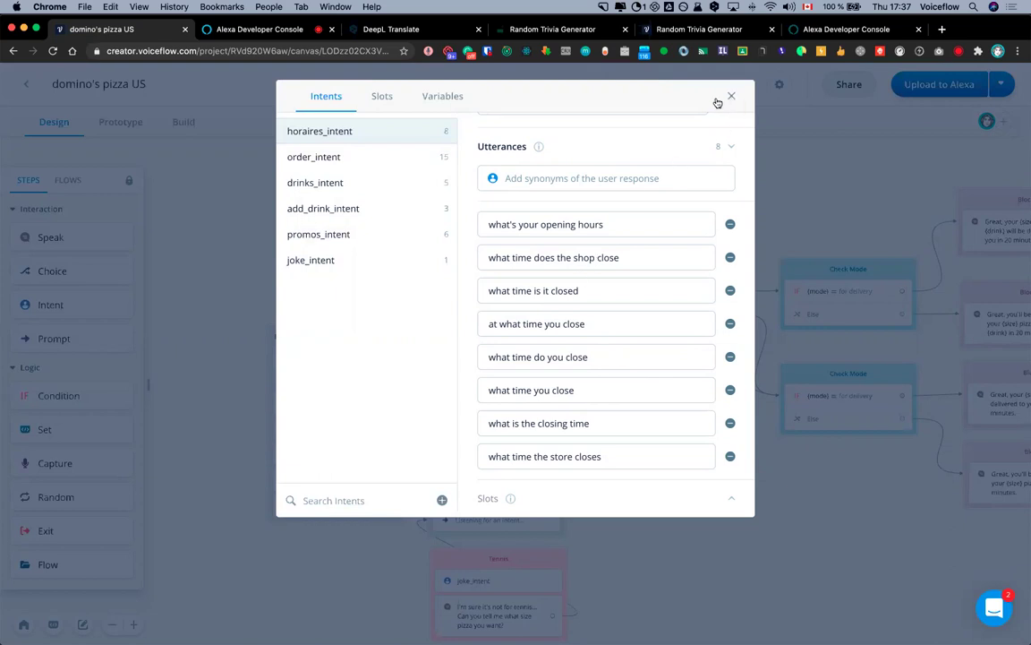
Switch to the Random Trivia Generator website, wake the suspended page and open the Science category
{"action": "left_click", "coordinate": [532, 31]}
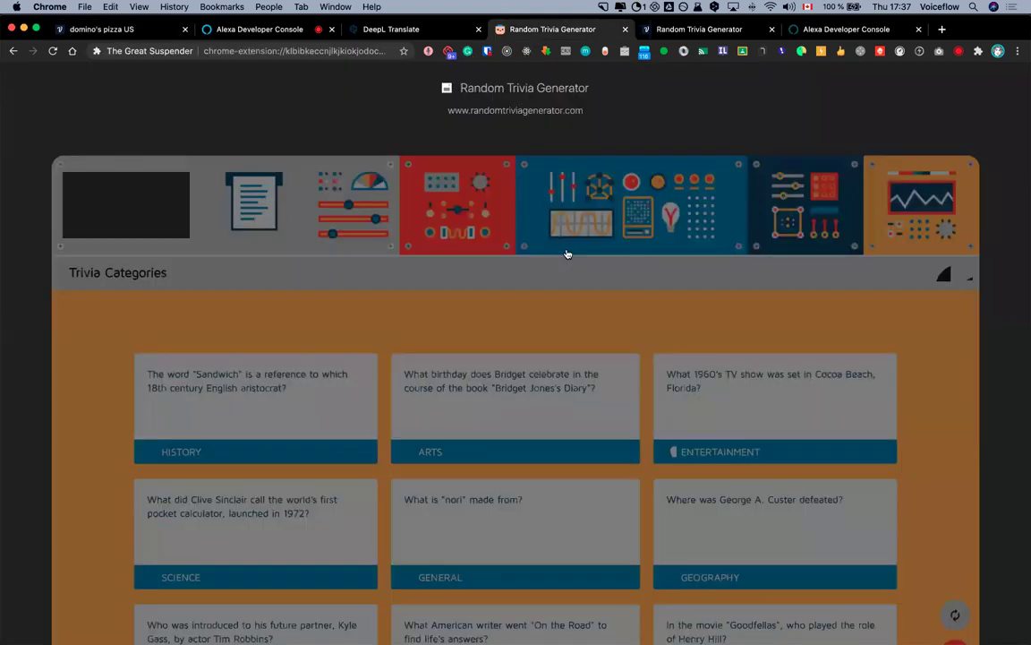
{"action": "left_click", "coordinate": [531, 327]}
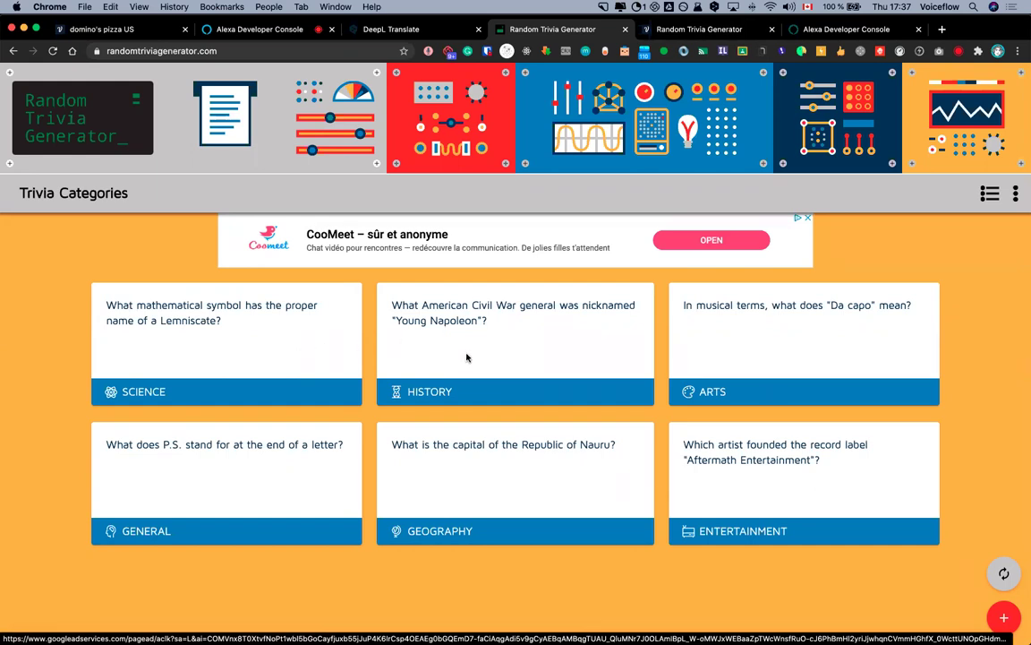
{"action": "left_click", "coordinate": [158, 393]}
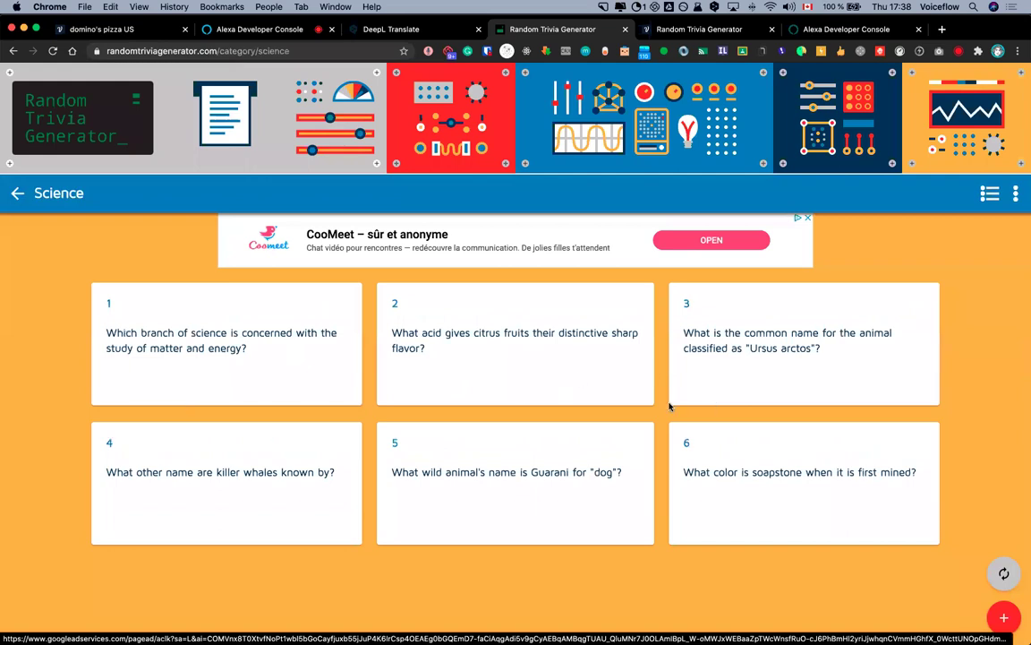
Flip the six Science question cards to view their answers and return to the trivia categories
{"action": "left_click", "coordinate": [235, 362]}
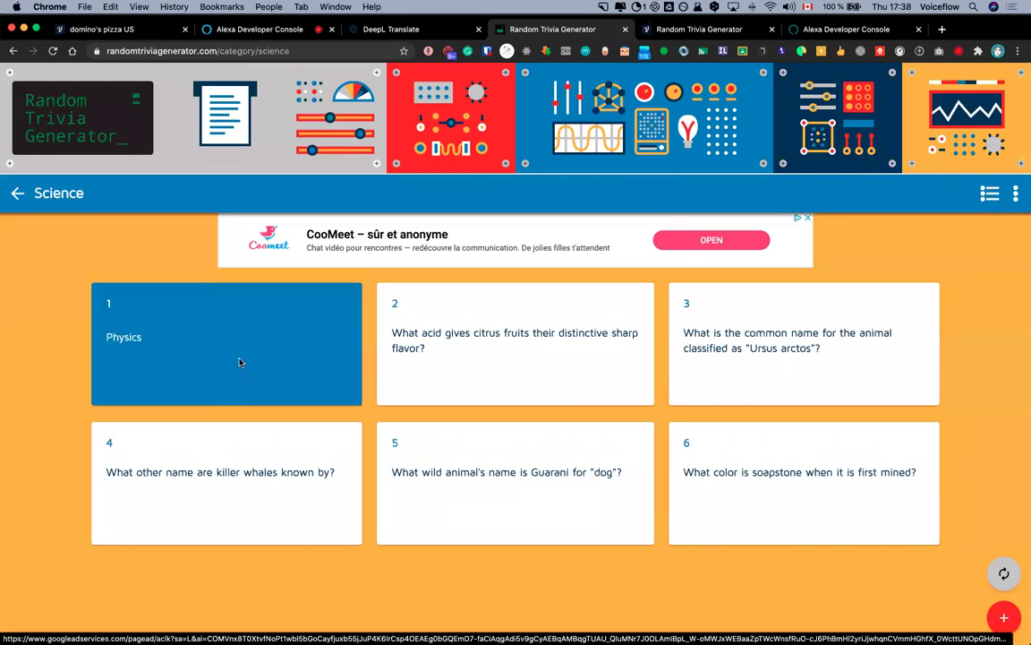
{"action": "left_click", "coordinate": [536, 357]}
{"action": "left_click", "coordinate": [729, 314]}
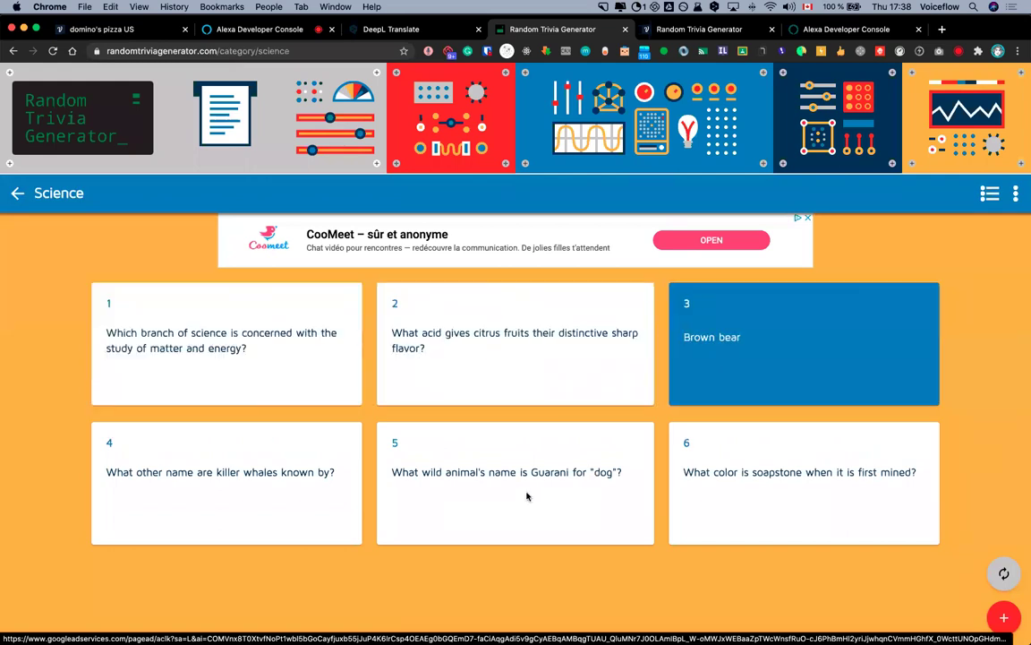
{"action": "left_click", "coordinate": [578, 488]}
{"action": "left_click", "coordinate": [769, 477]}
{"action": "left_click", "coordinate": [224, 479]}
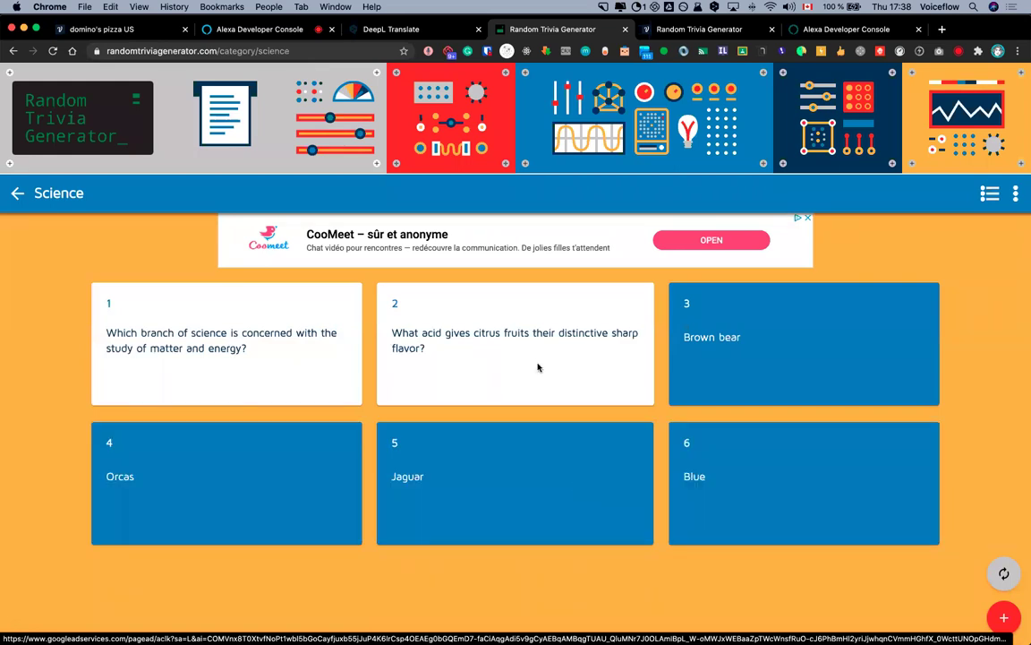
{"action": "left_click", "coordinate": [539, 366]}
{"action": "left_click", "coordinate": [235, 358]}
{"action": "left_click", "coordinate": [19, 195]}
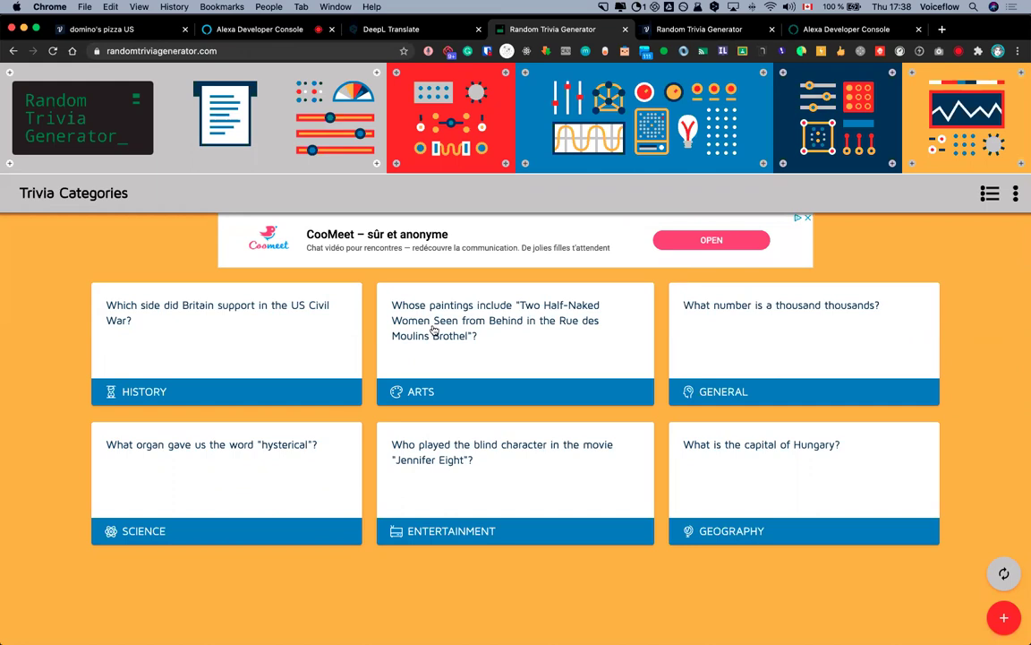
Switch to the Random Trivia Generator project in Voiceflow and inspect both Translate to FR requests in its Translate flow
{"action": "key", "text": "ctrl+Tab"}
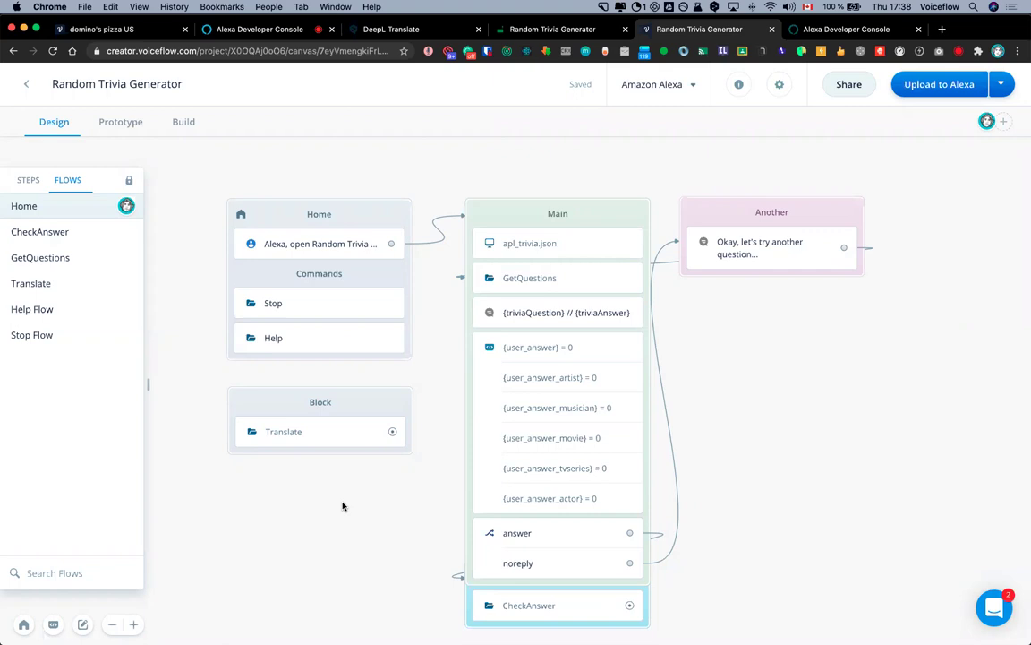
{"action": "left_click", "coordinate": [328, 438]}
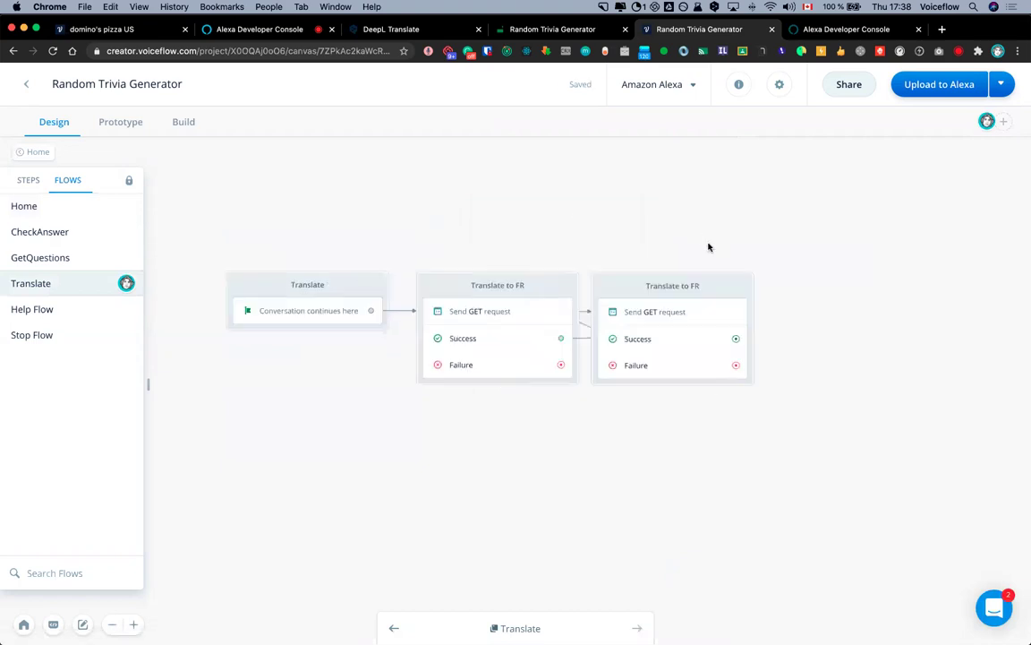
{"action": "left_click", "coordinate": [515, 314]}
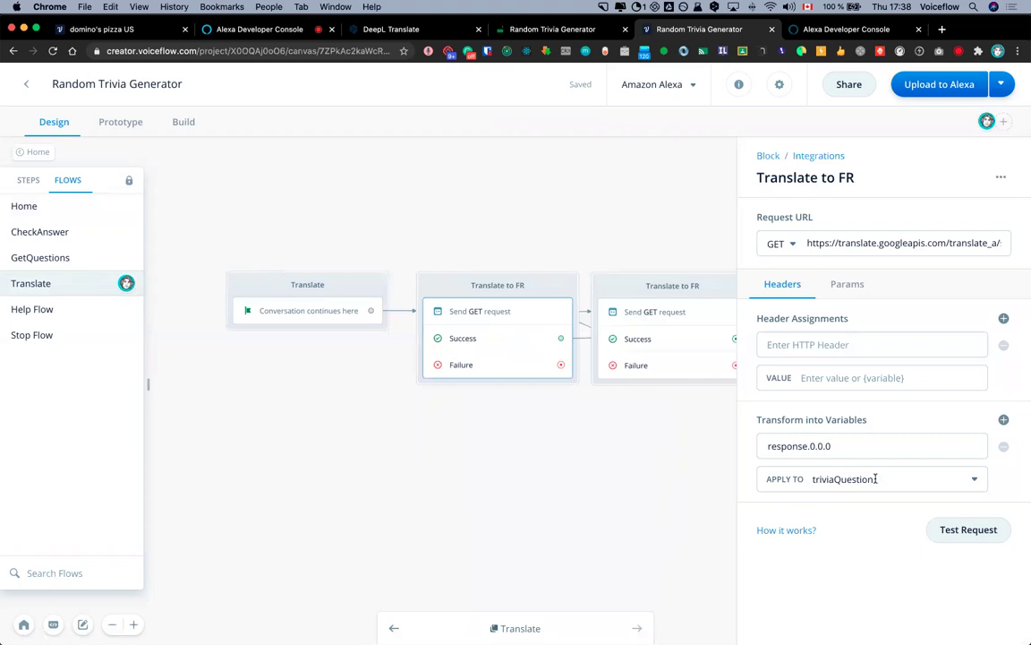
{"action": "left_click", "coordinate": [906, 242]}
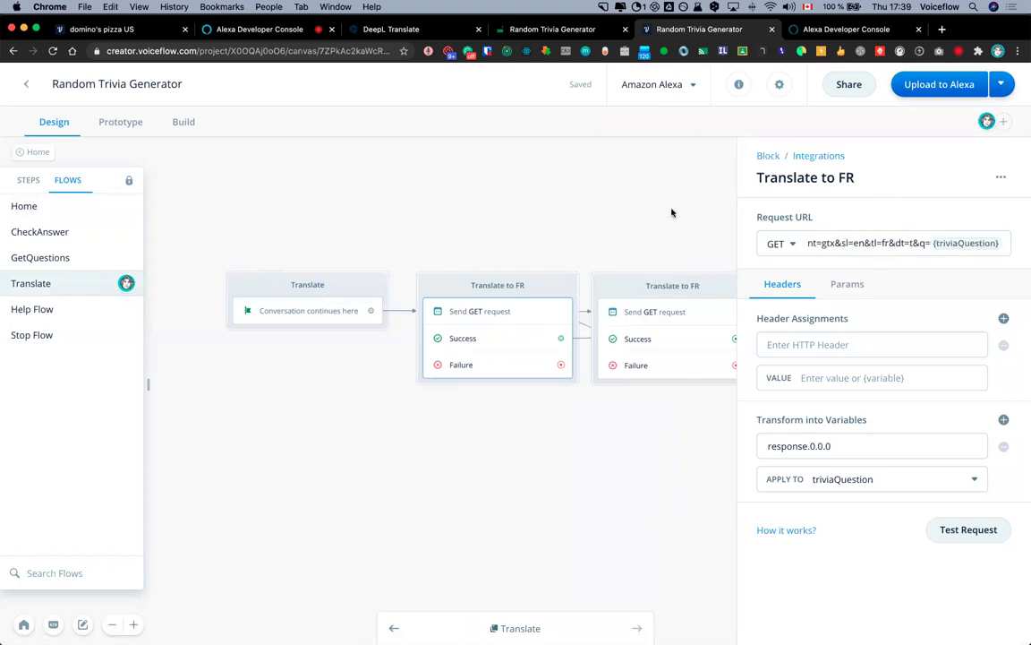
{"action": "left_click", "coordinate": [682, 312]}
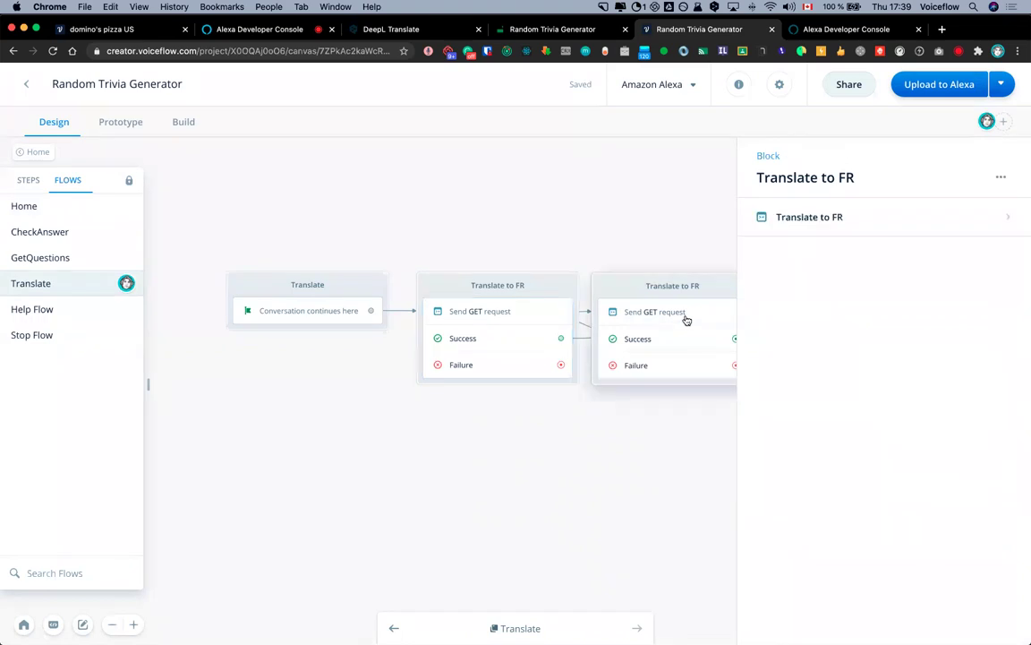
{"action": "left_click", "coordinate": [685, 313]}
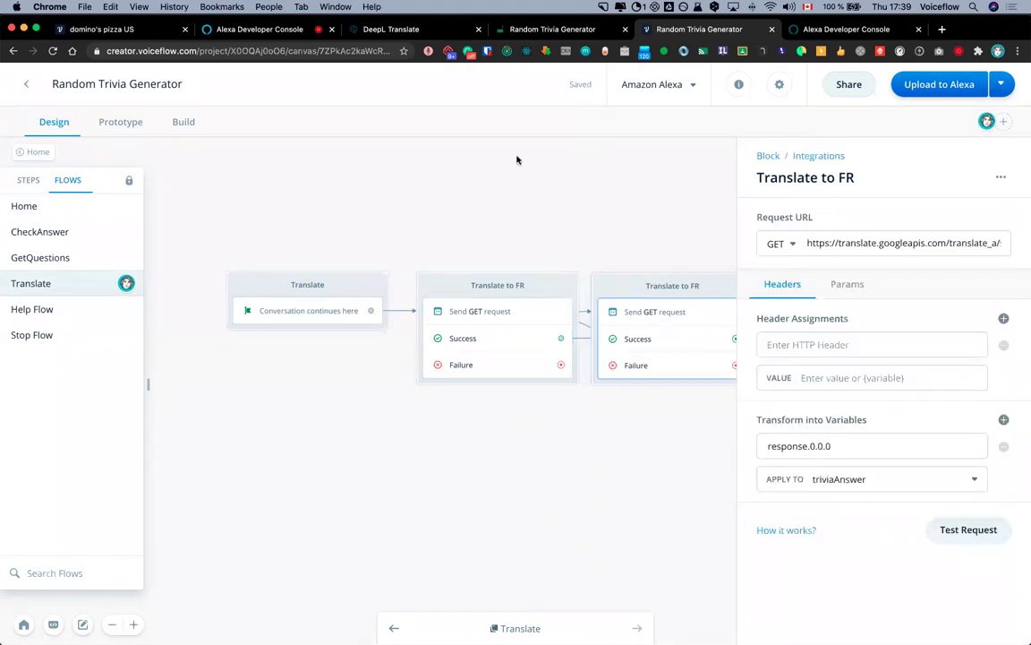
Return to the Home flow and rearrange its blocks, with Another farther from Main and Check Answer directly beneath Main
{"action": "left_click", "coordinate": [32, 152]}
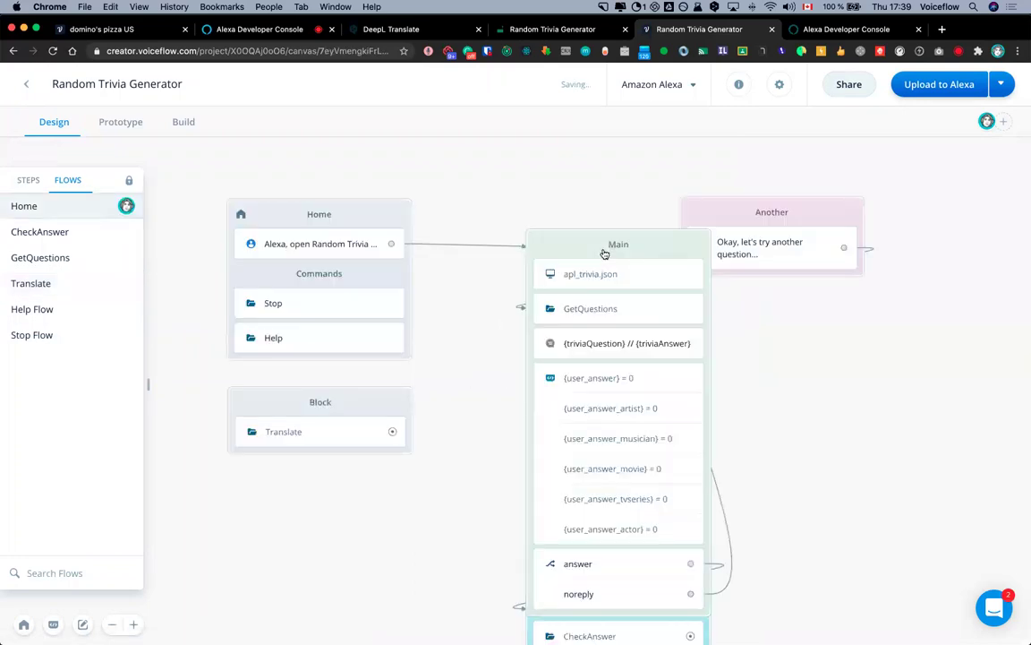
{"action": "left_click_drag", "start_coordinate": [533, 205], "coordinate": [536, 202]}
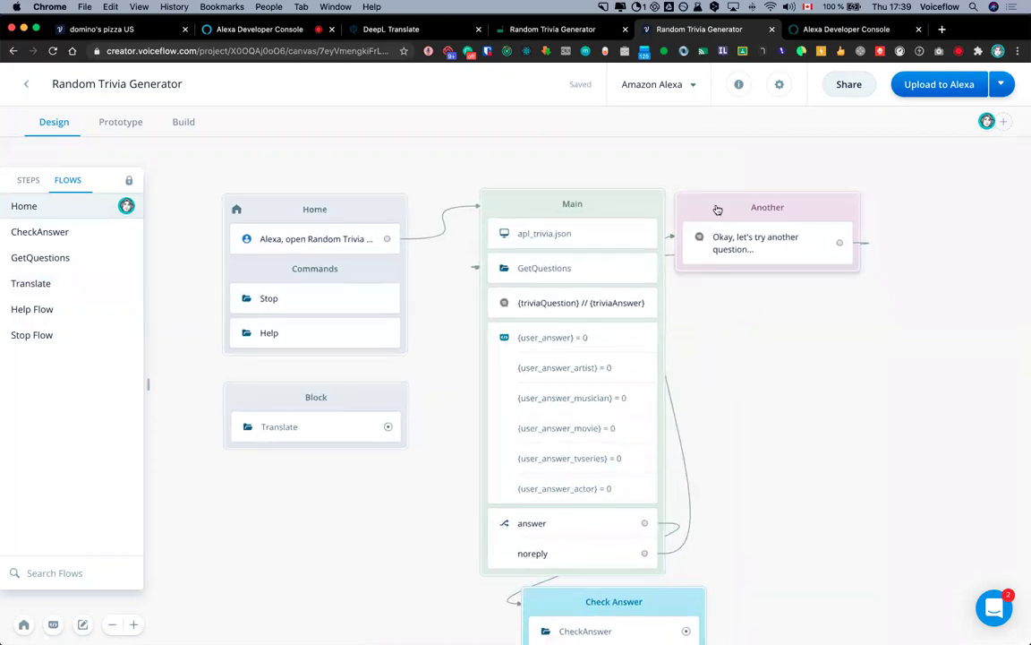
{"action": "left_click_drag", "start_coordinate": [718, 207], "coordinate": [772, 209]}
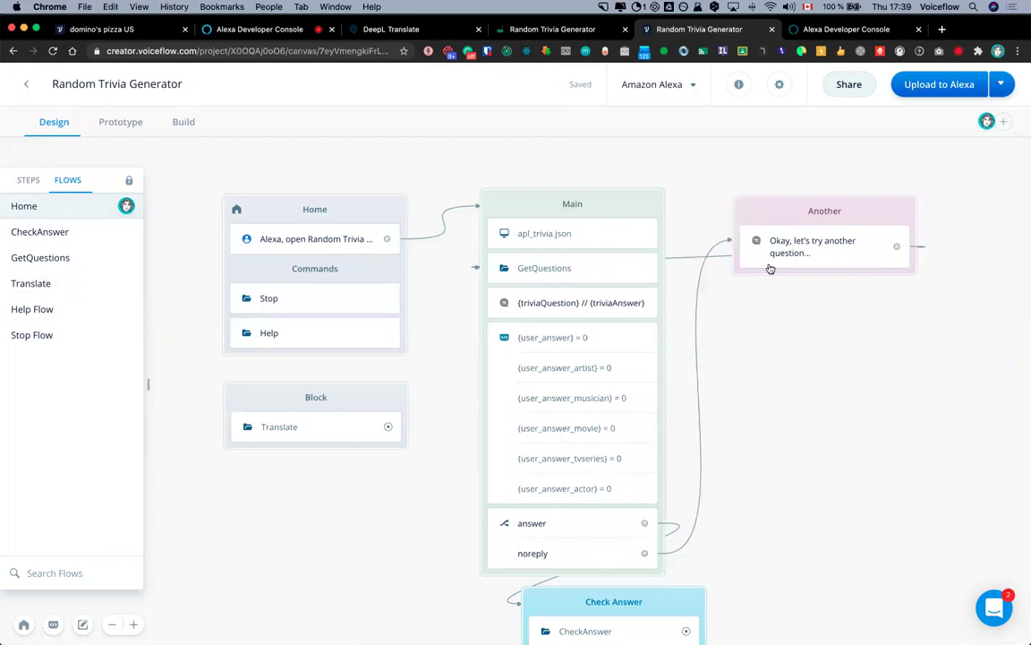
{"action": "scroll", "coordinate": [700, 545], "scroll_direction": "down", "scroll_amount": 1}
{"action": "left_click_drag", "start_coordinate": [624, 592], "coordinate": [582, 590]}
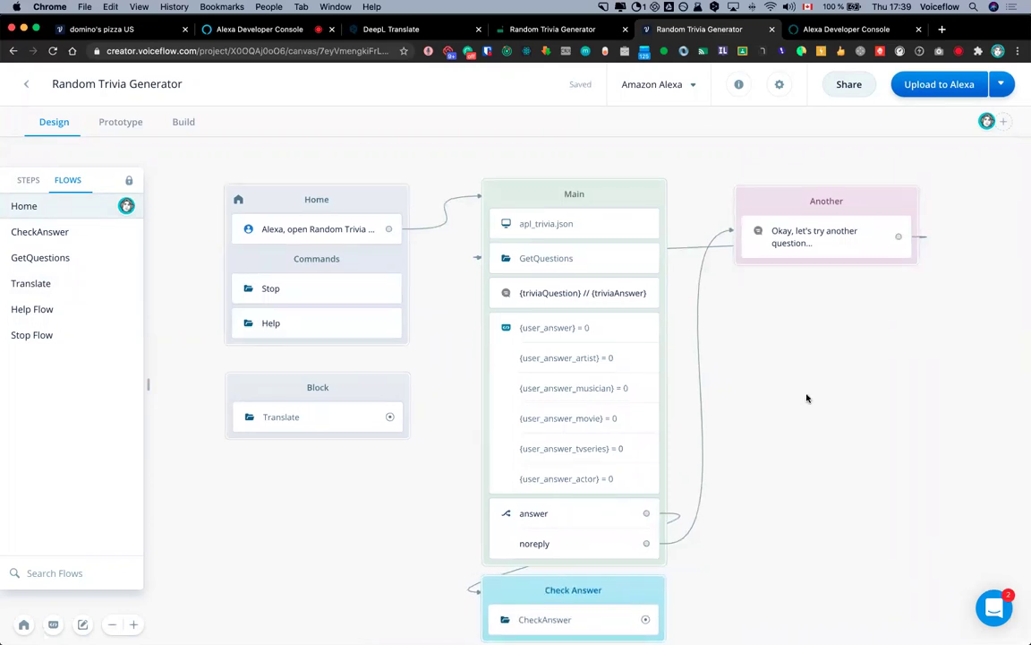
{"action": "scroll", "coordinate": [806, 399], "scroll_direction": "down", "scroll_amount": 3}
{"action": "scroll", "coordinate": [804, 447], "scroll_direction": "up", "scroll_amount": 3}
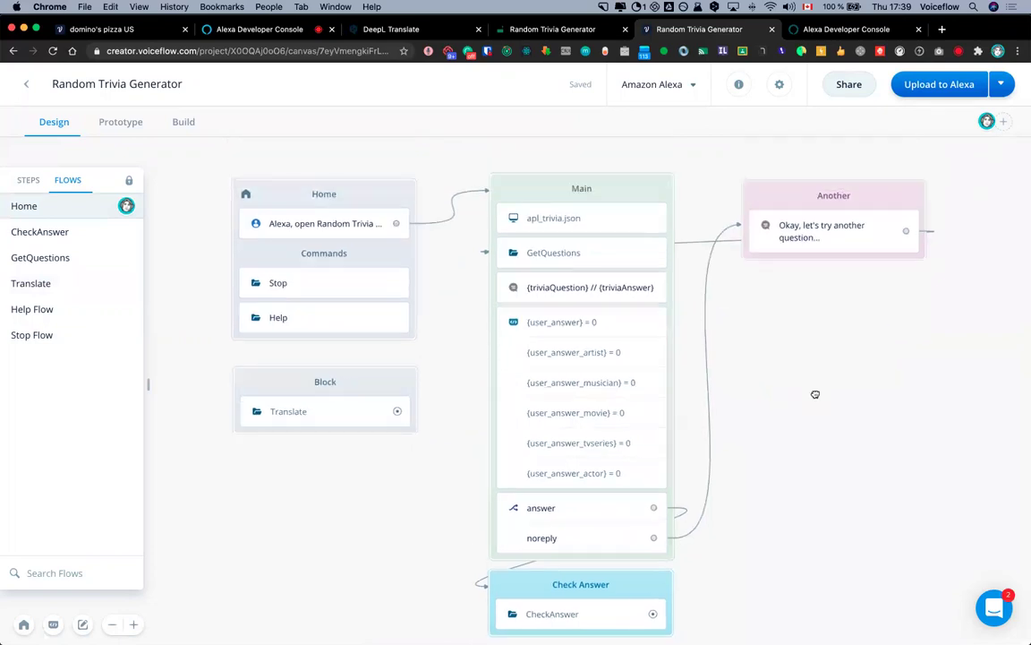
{"action": "scroll", "coordinate": [827, 325], "scroll_direction": "down", "scroll_amount": 3}
{"action": "scroll", "coordinate": [831, 352], "scroll_direction": "up", "scroll_amount": 1}
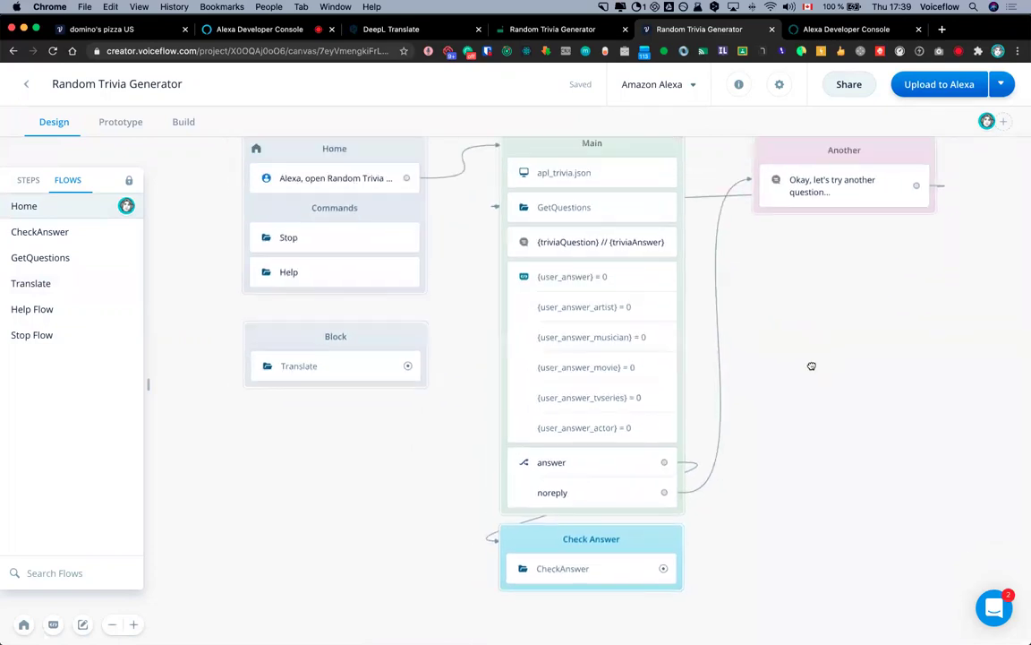
{"action": "scroll", "coordinate": [810, 364], "scroll_direction": "up", "scroll_amount": 3}
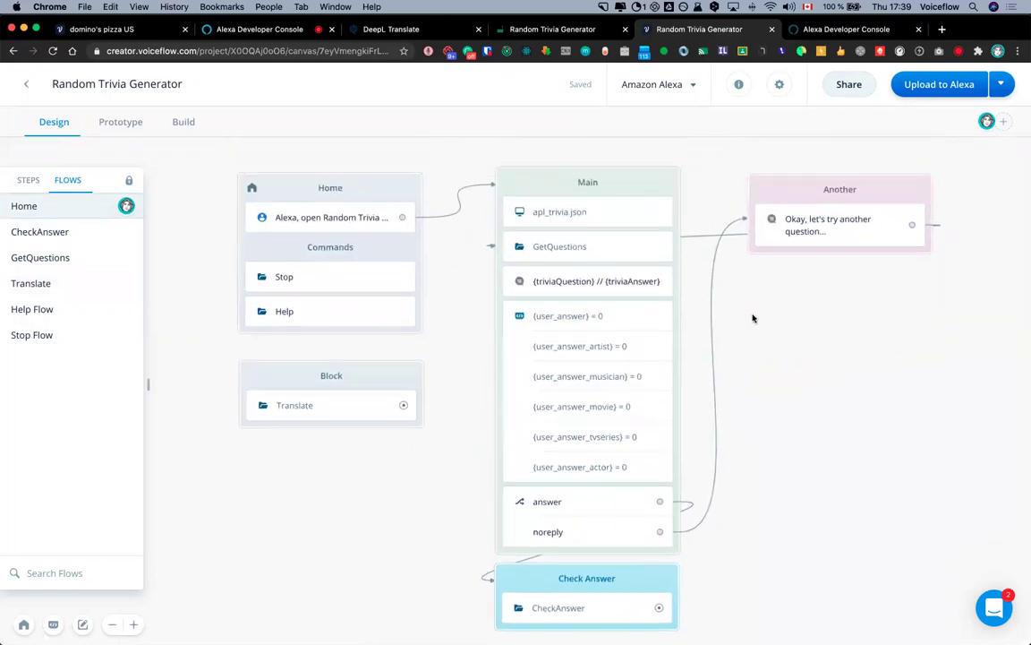
Preview the Main block's apl_trivia.json display, close the preview and enter the GetQuestions flow
{"action": "left_click", "coordinate": [609, 217]}
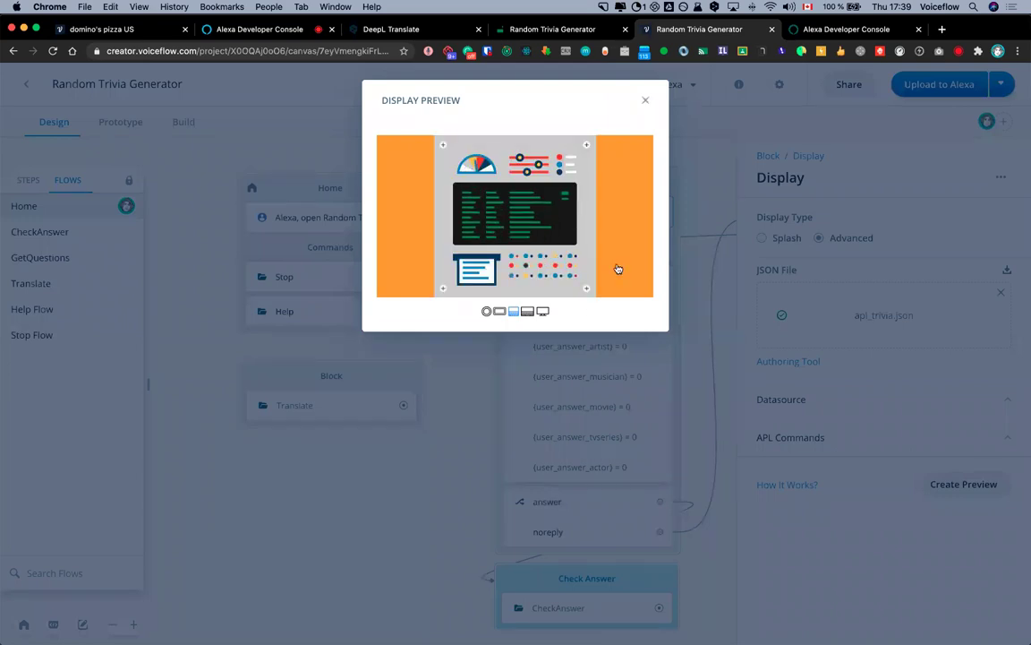
{"action": "key", "text": "Escape"}
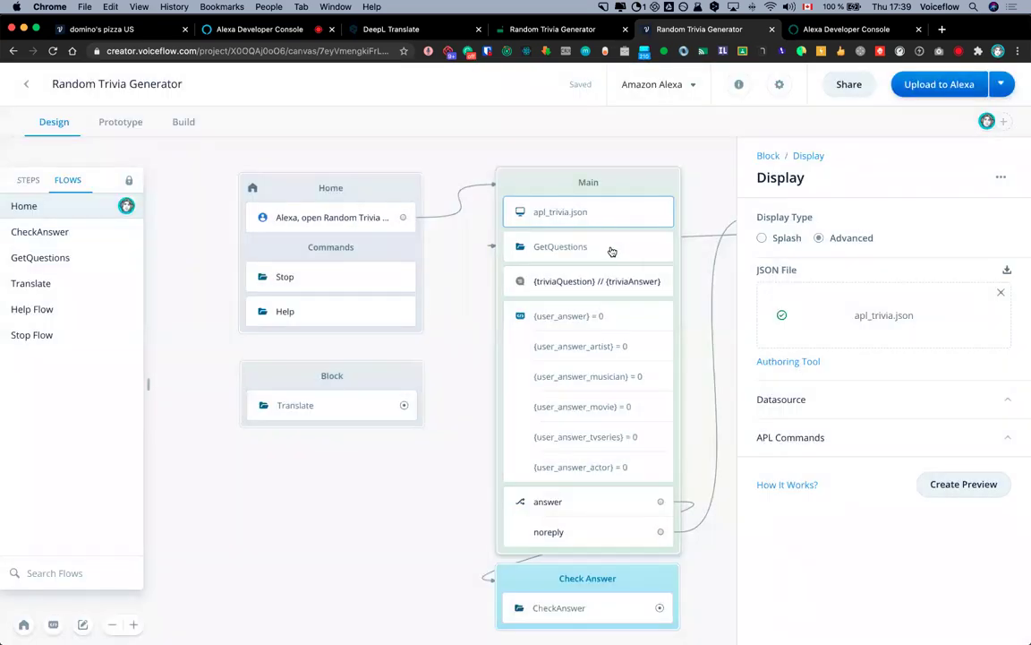
{"action": "left_click", "coordinate": [611, 251]}
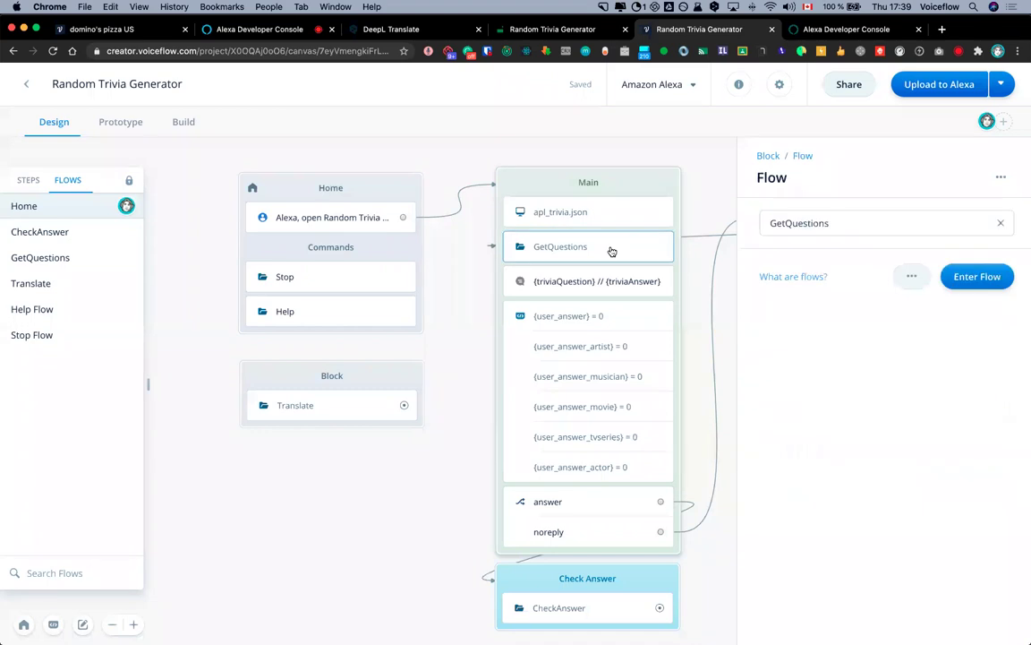
{"action": "left_click", "coordinate": [967, 279]}
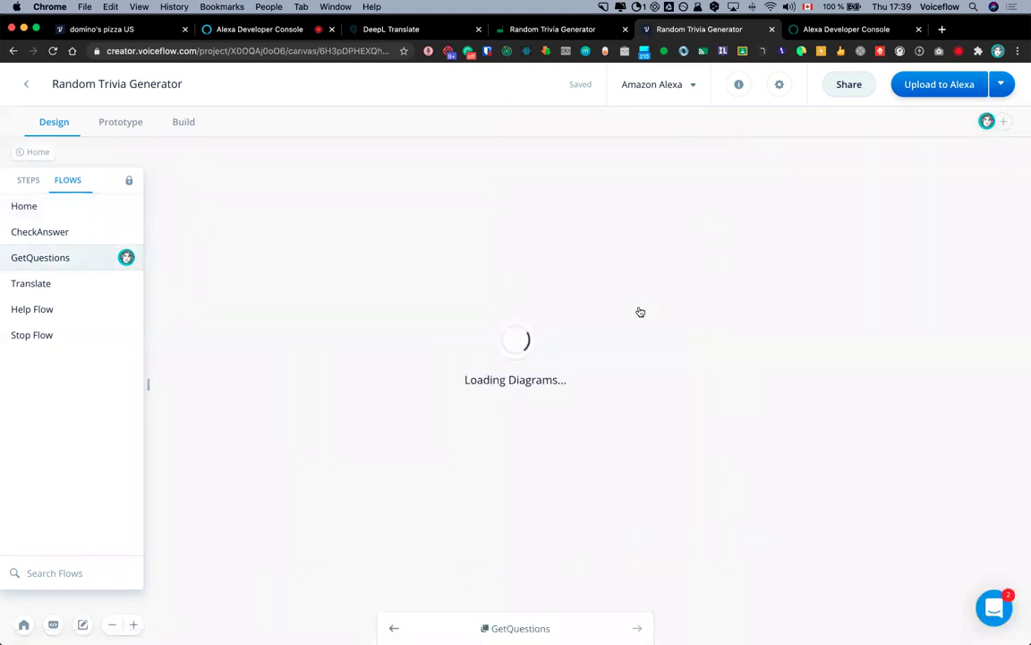
Inspect the Get Question block's POST request URL and the category values in its raw JSON body
{"action": "left_click", "coordinate": [641, 309]}
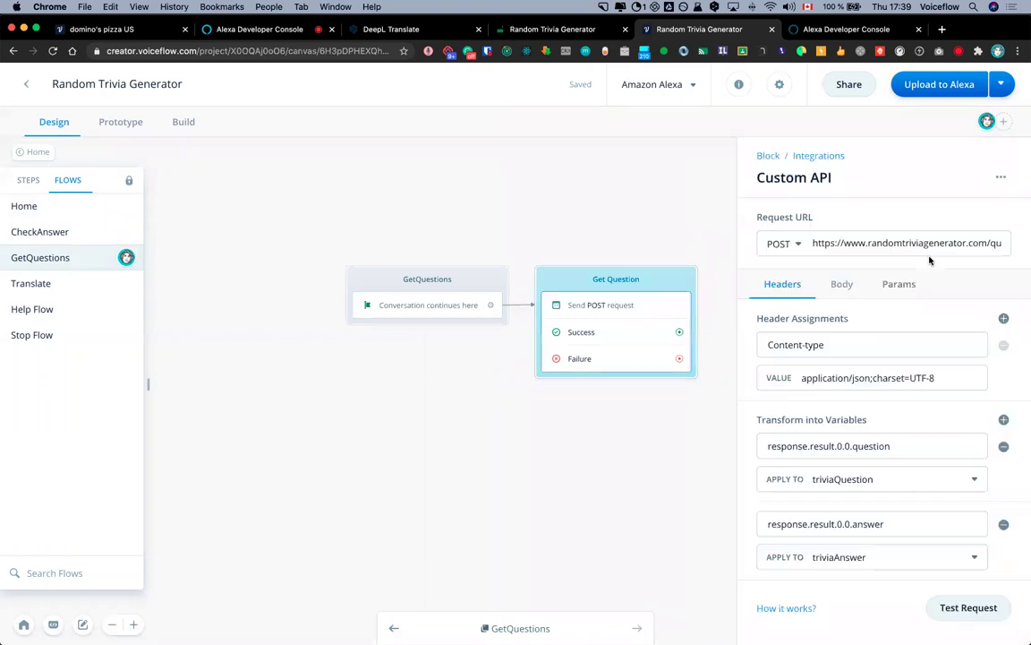
{"action": "scroll", "coordinate": [937, 244], "scroll_direction": "right", "scroll_amount": 2}
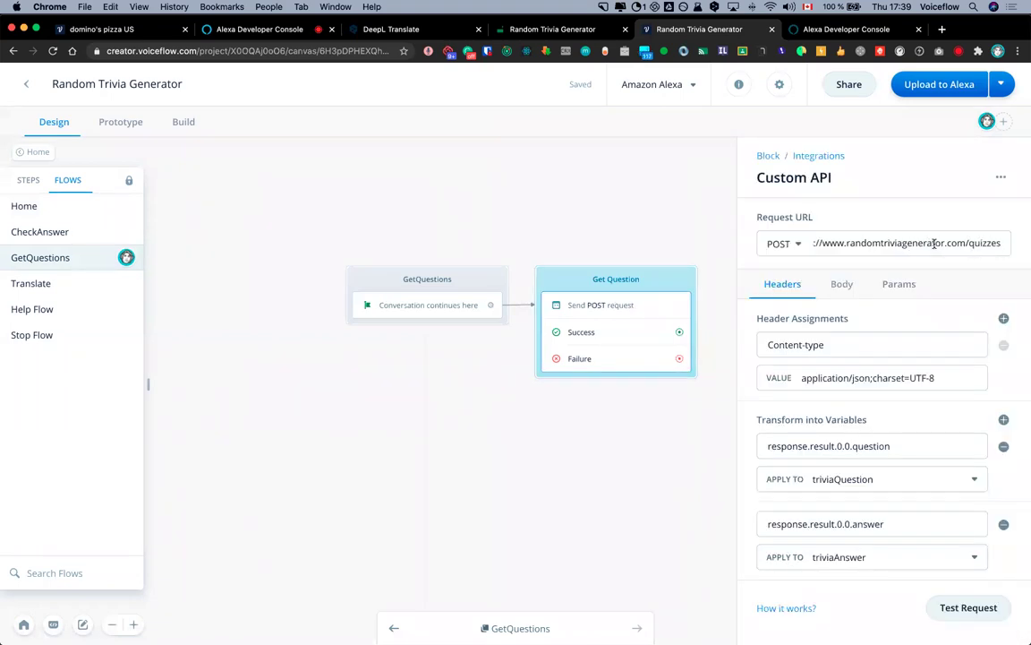
{"action": "left_click", "coordinate": [842, 285]}
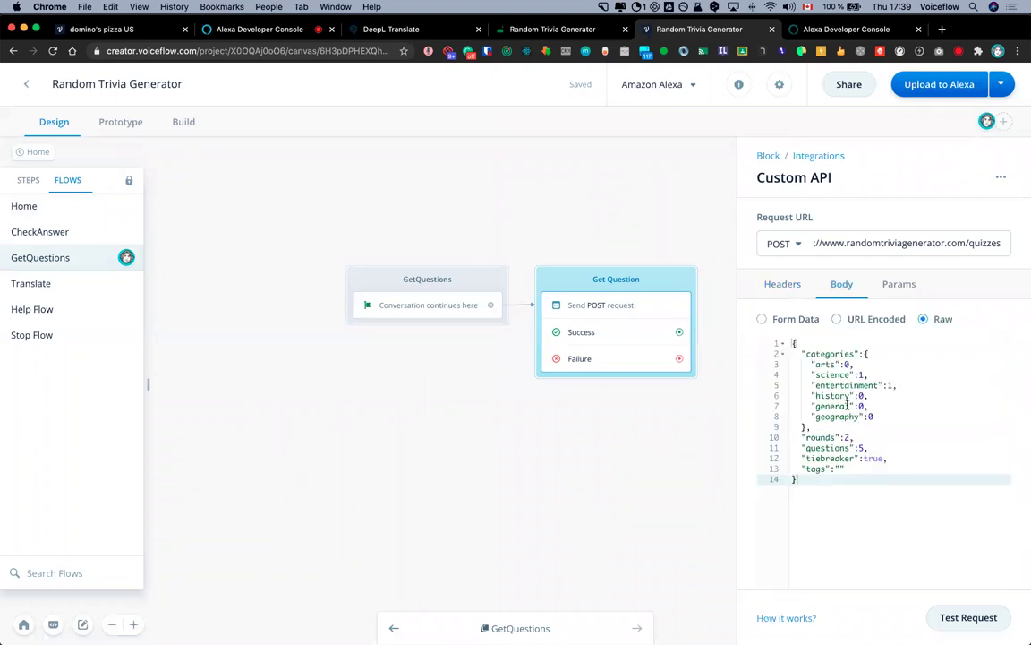
{"action": "double_click", "coordinate": [845, 365]}
{"action": "left_click", "coordinate": [865, 374]}
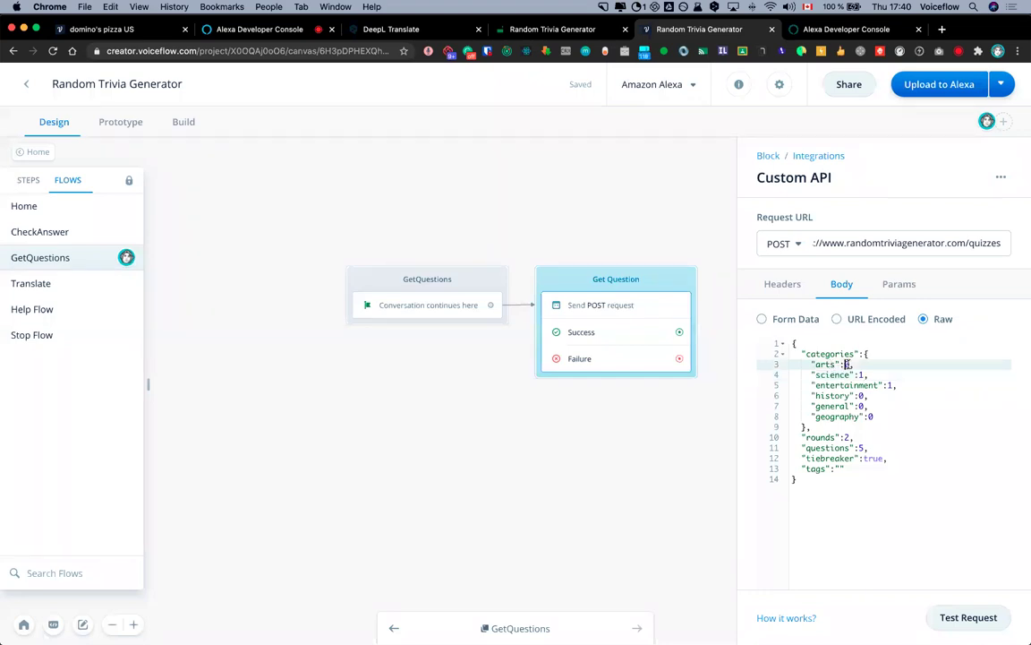
{"action": "left_click", "coordinate": [858, 395]}
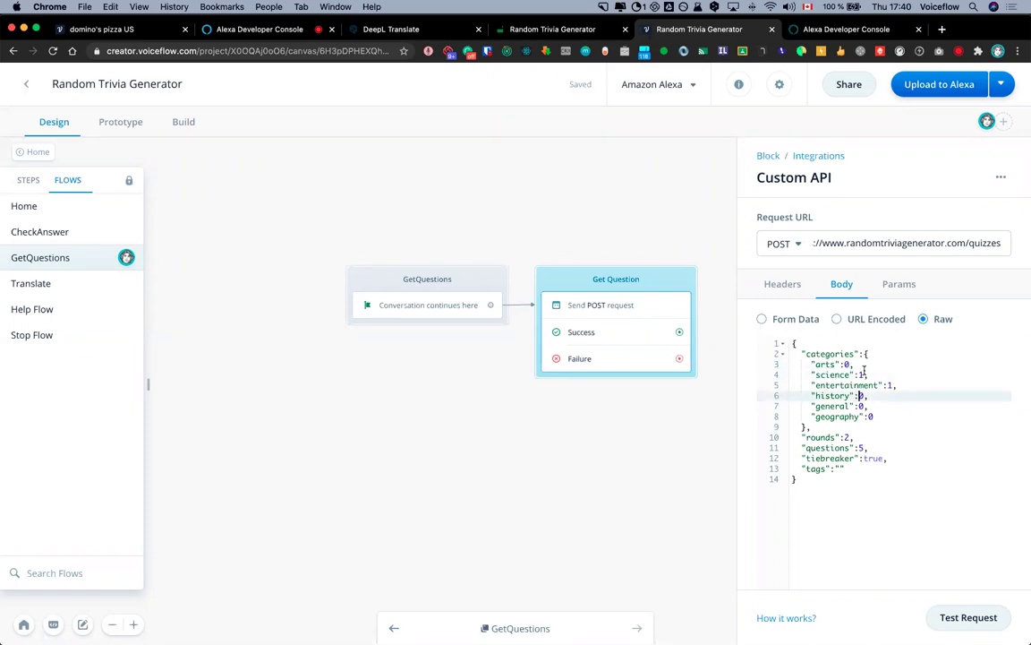
{"action": "double_click", "coordinate": [861, 375]}
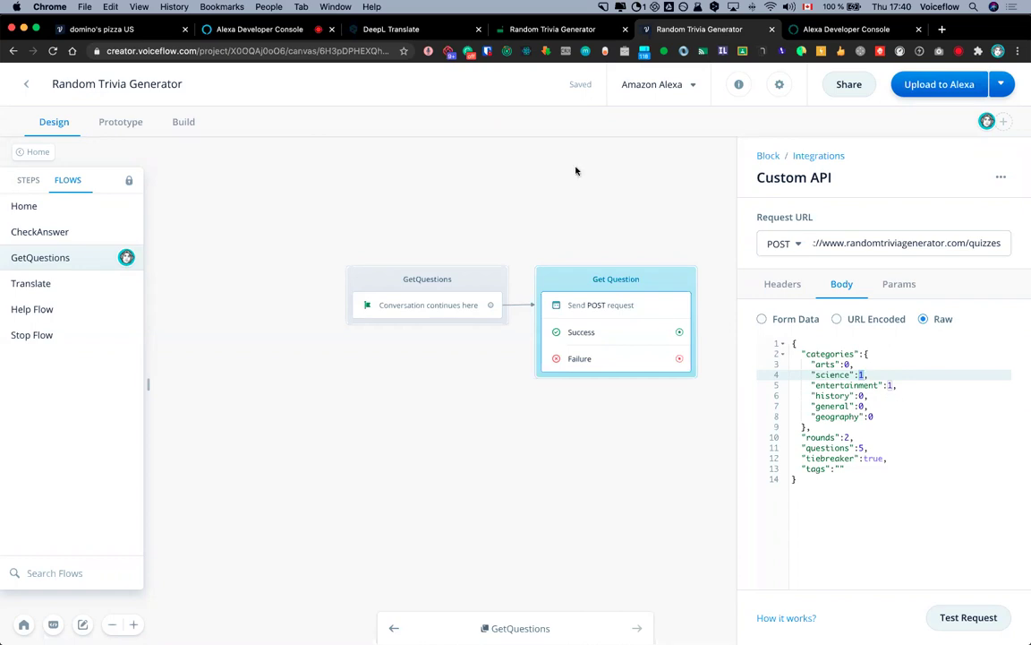
Close the Get Question request settings, check the categories on the trivia website and switch back to the Voiceflow project
{"action": "left_click", "coordinate": [608, 280]}
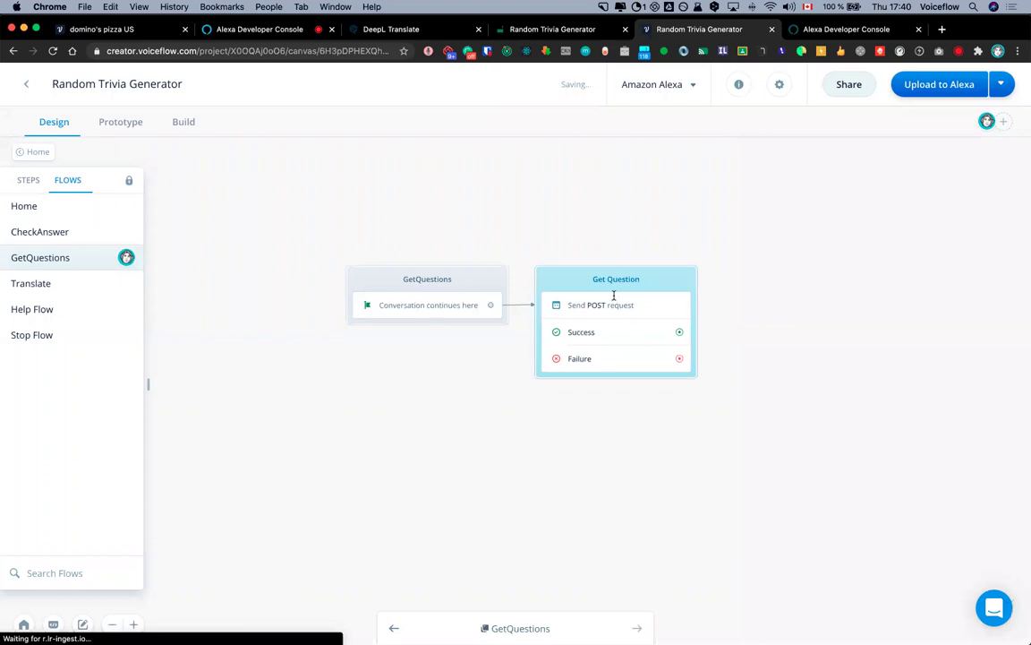
{"action": "left_click", "coordinate": [552, 29]}
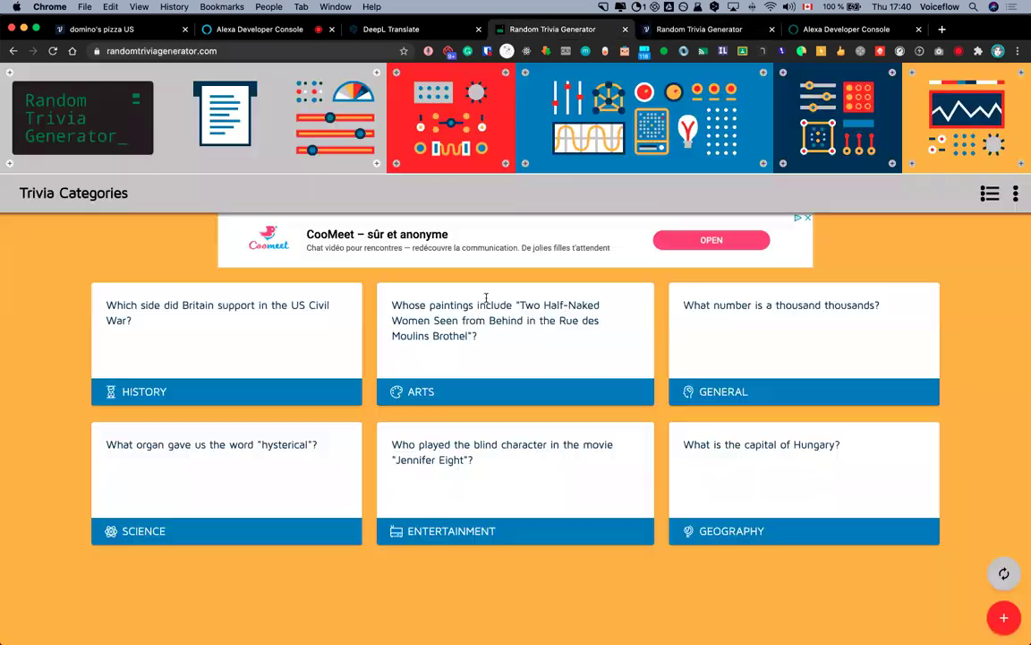
{"action": "left_click", "coordinate": [700, 29]}
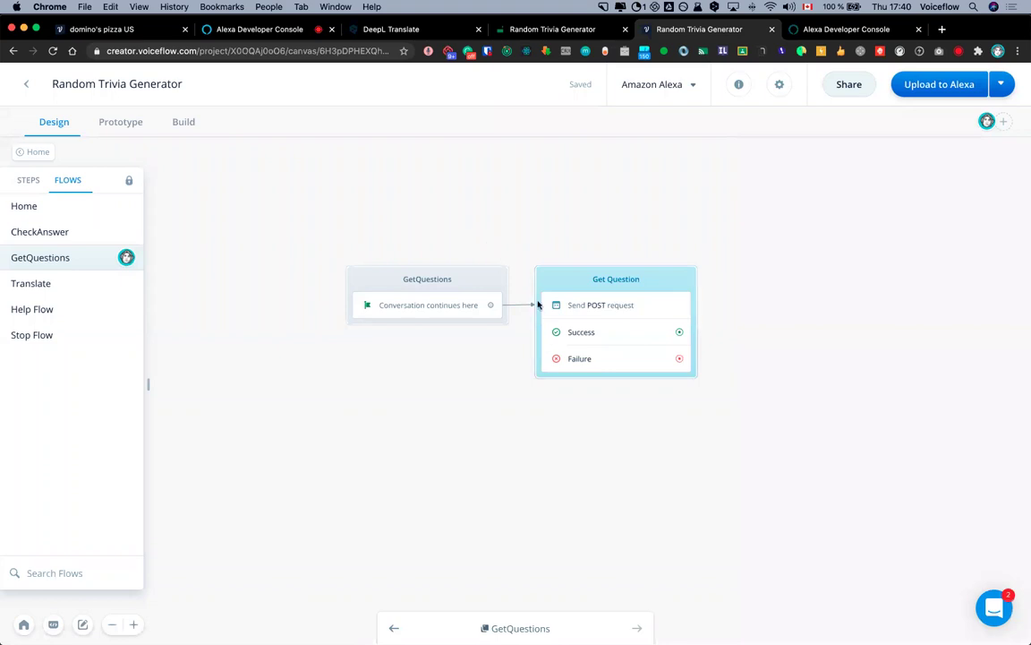
Test the Get Question block's POST request, examine the questions and answers in its response and close the test
{"action": "left_click", "coordinate": [599, 305]}
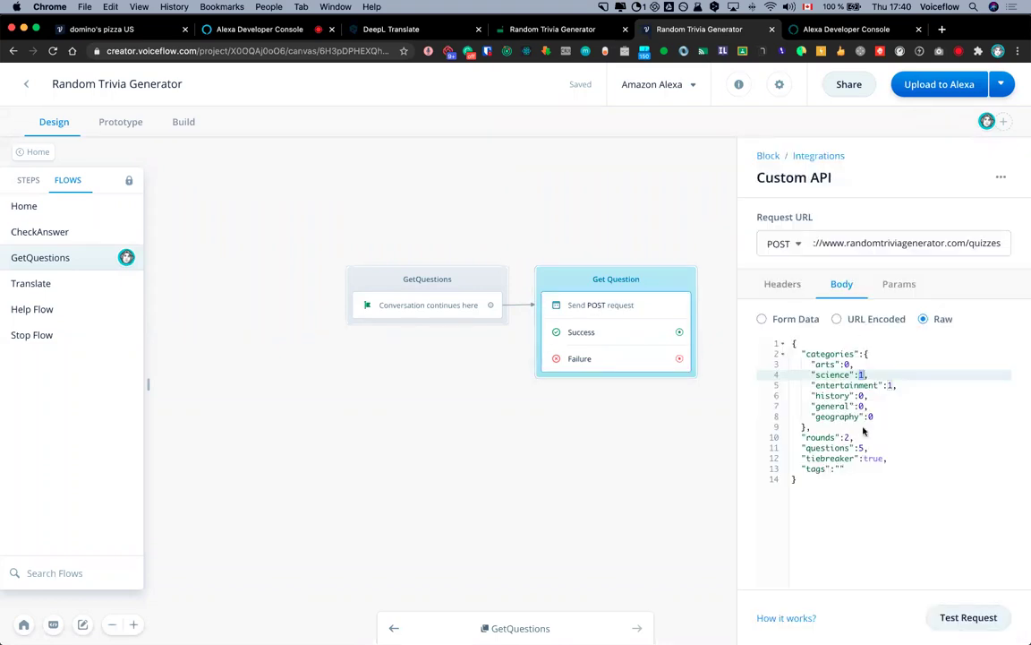
{"action": "left_click", "coordinate": [791, 285]}
{"action": "left_click", "coordinate": [967, 606]}
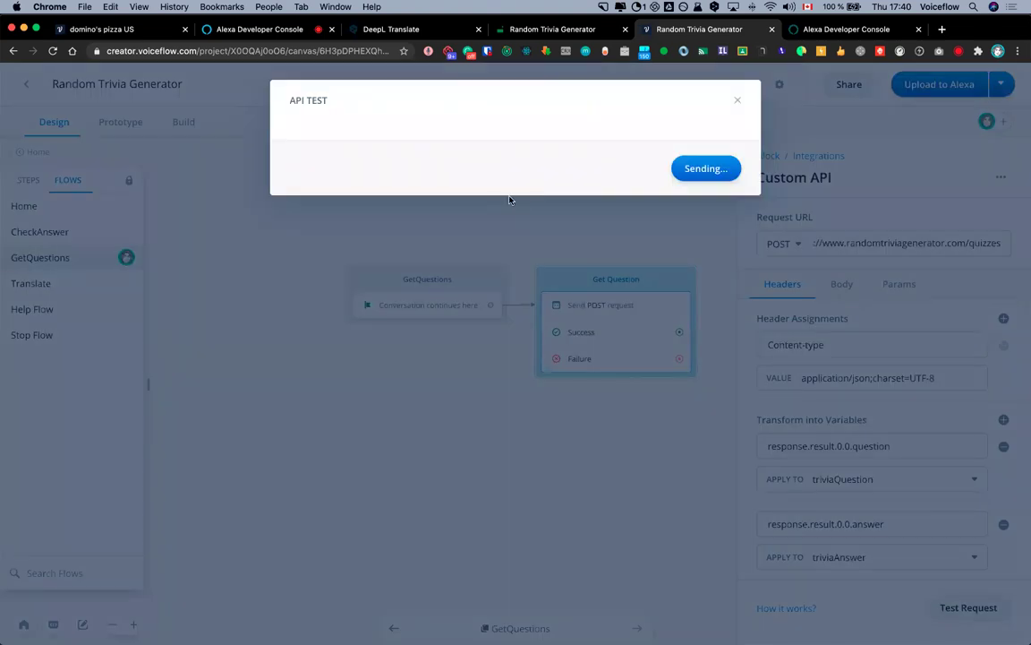
{"action": "scroll", "coordinate": [530, 270], "scroll_direction": "down", "scroll_amount": 2}
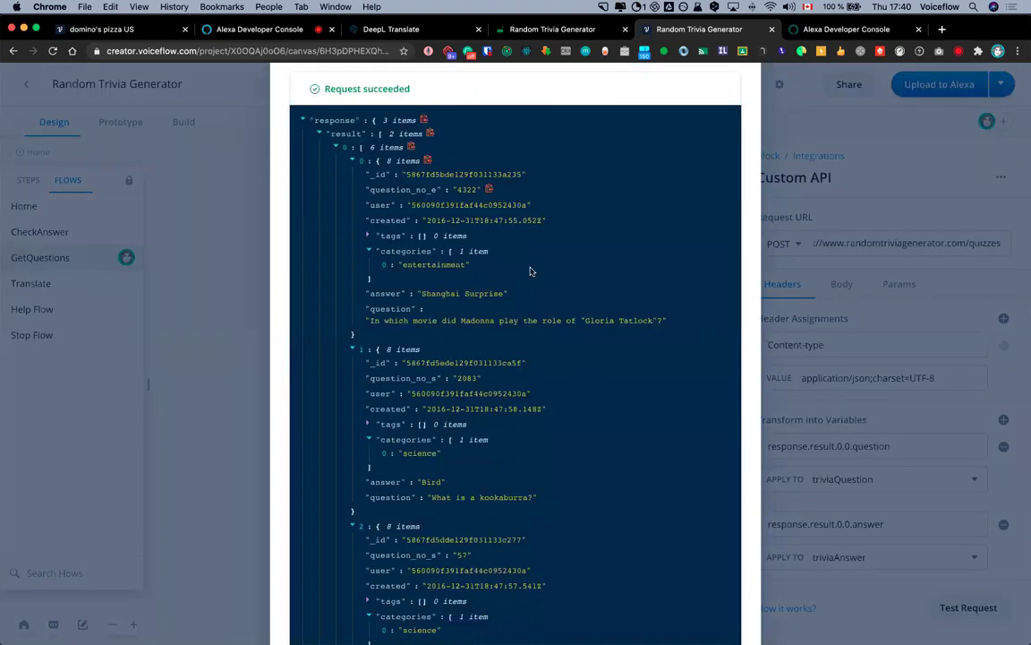
{"action": "scroll", "coordinate": [530, 271], "scroll_direction": "down", "scroll_amount": 10}
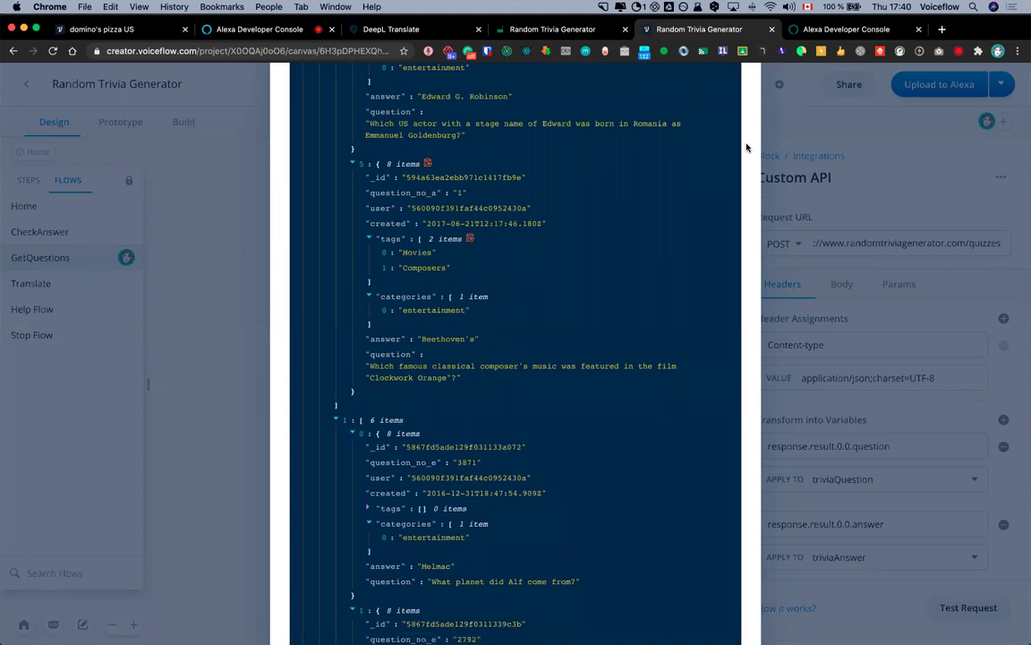
{"action": "scroll", "coordinate": [739, 151], "scroll_direction": "up", "scroll_amount": 2}
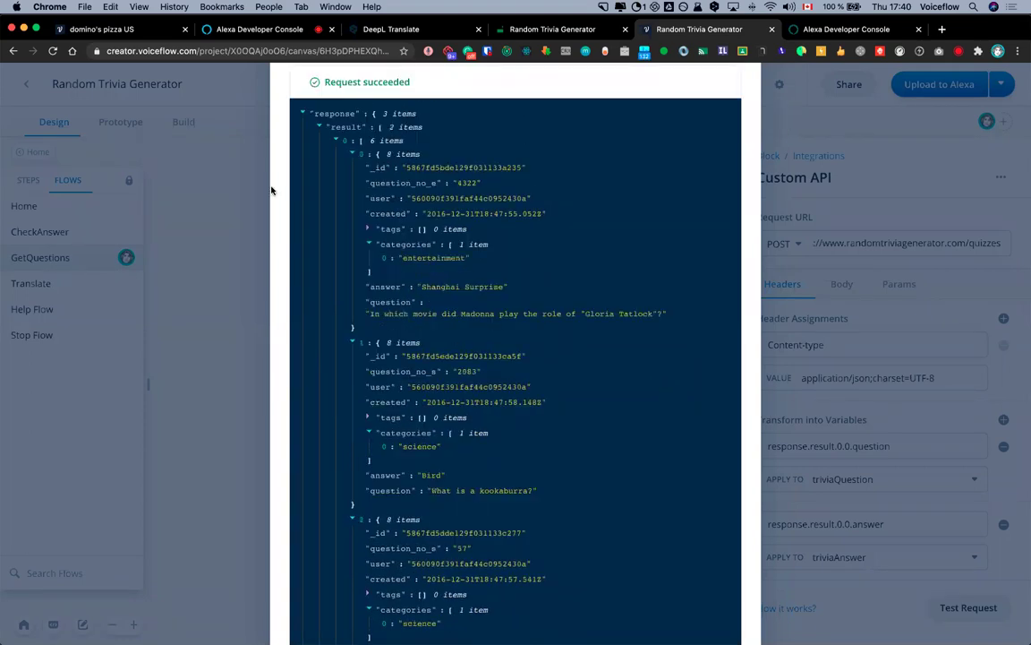
{"action": "left_click", "coordinate": [271, 189]}
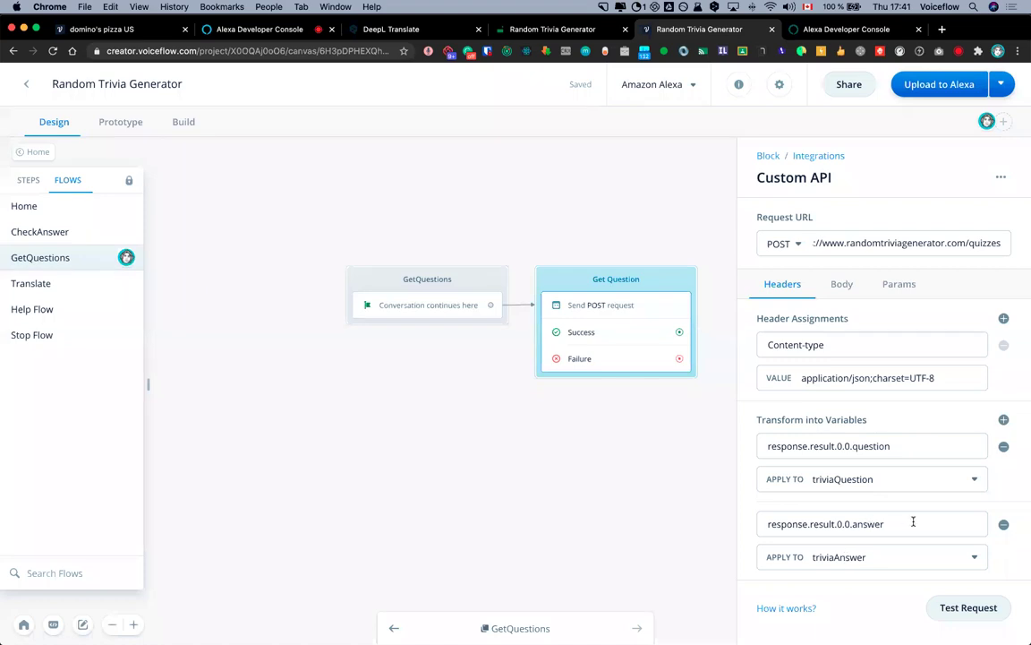
Return to the Home flow and inspect the Main block's Speak step with {triviaQuestion} and {triviaAnswer}
{"action": "left_click", "coordinate": [36, 143]}
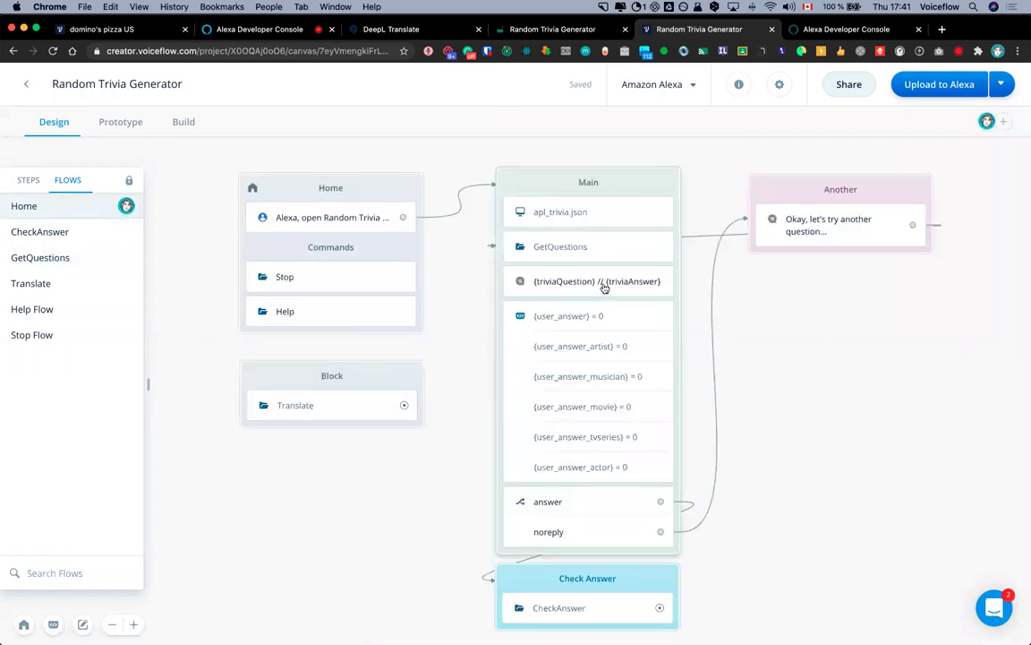
{"action": "left_click", "coordinate": [608, 285]}
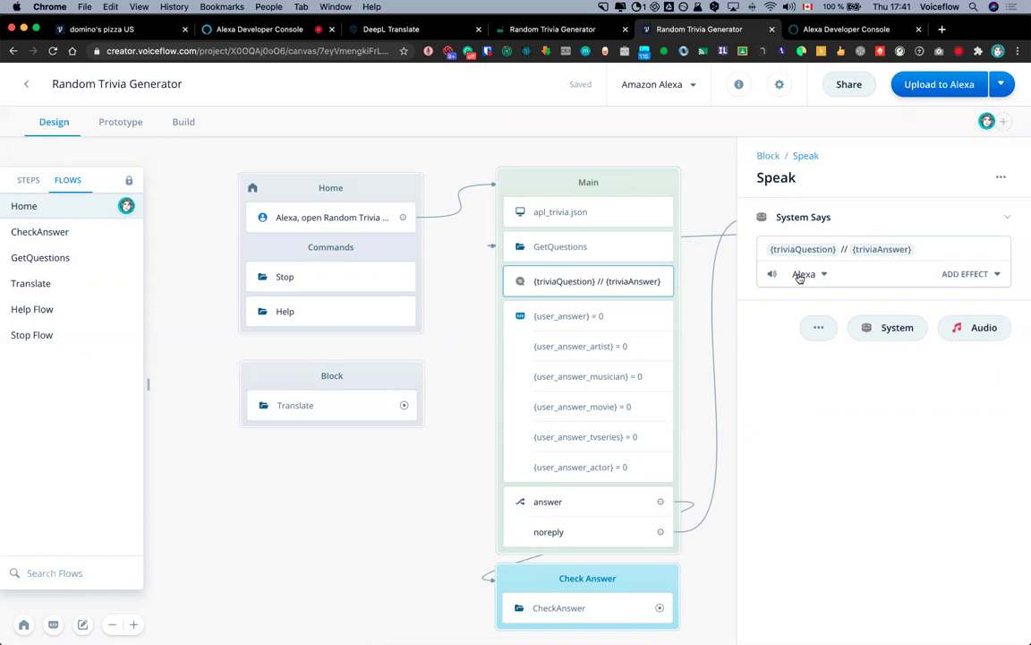
{"action": "scroll", "coordinate": [625, 149], "scroll_direction": "right", "scroll_amount": 3}
{"action": "left_click", "coordinate": [649, 217]}
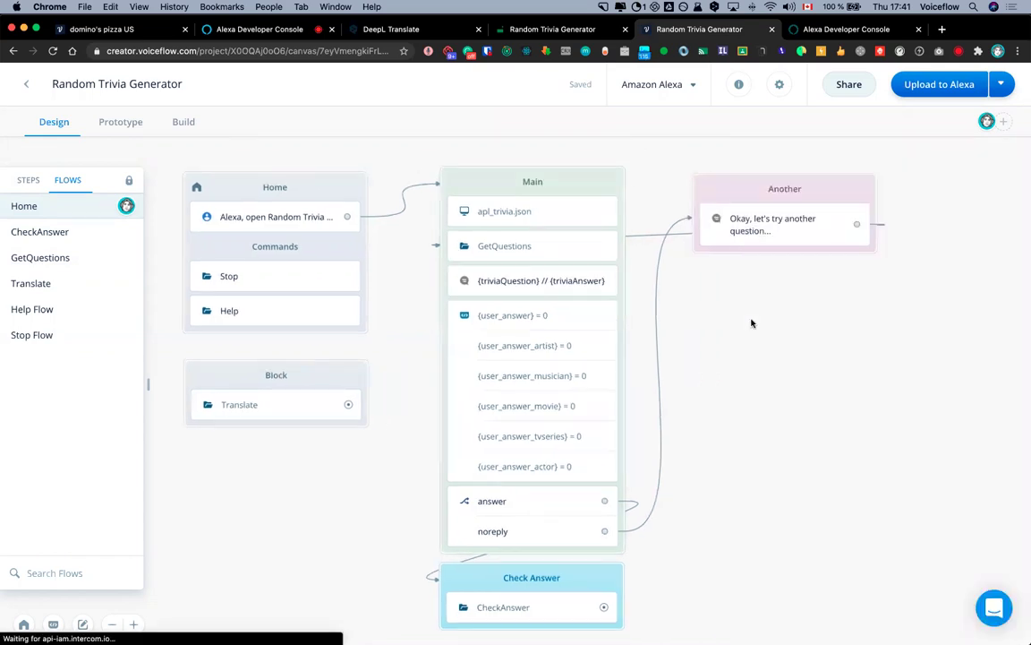
Move the Another block slightly upward on the Home flow canvas
{"action": "left_click_drag", "start_coordinate": [733, 193], "coordinate": [733, 186]}
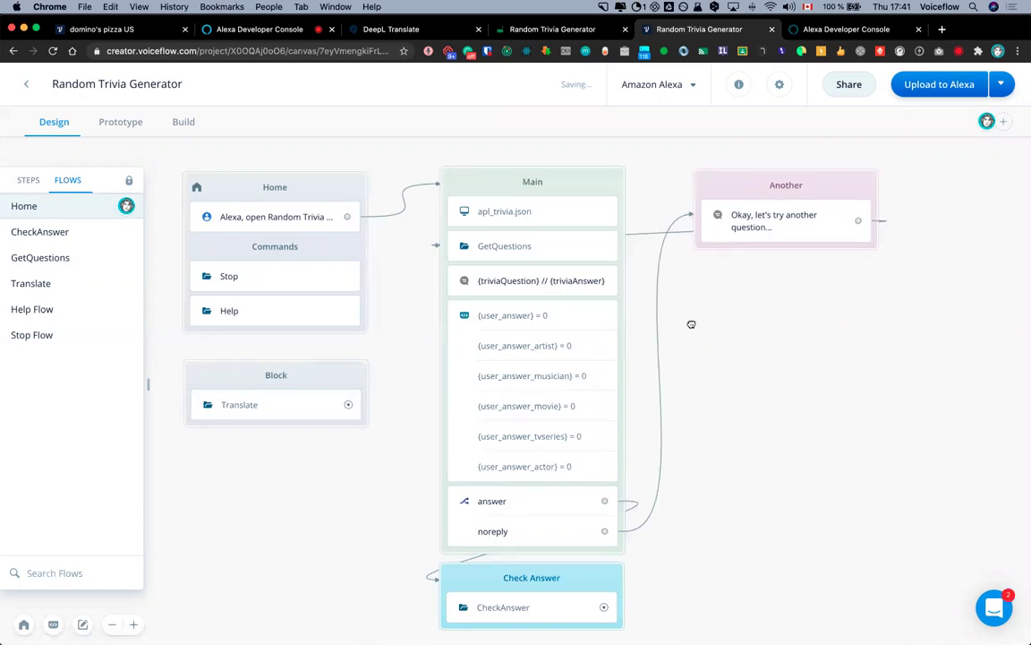
{"action": "scroll", "coordinate": [699, 332], "scroll_direction": "right", "scroll_amount": 2}
{"action": "scroll", "coordinate": [698, 332], "scroll_direction": "down", "scroll_amount": 1}
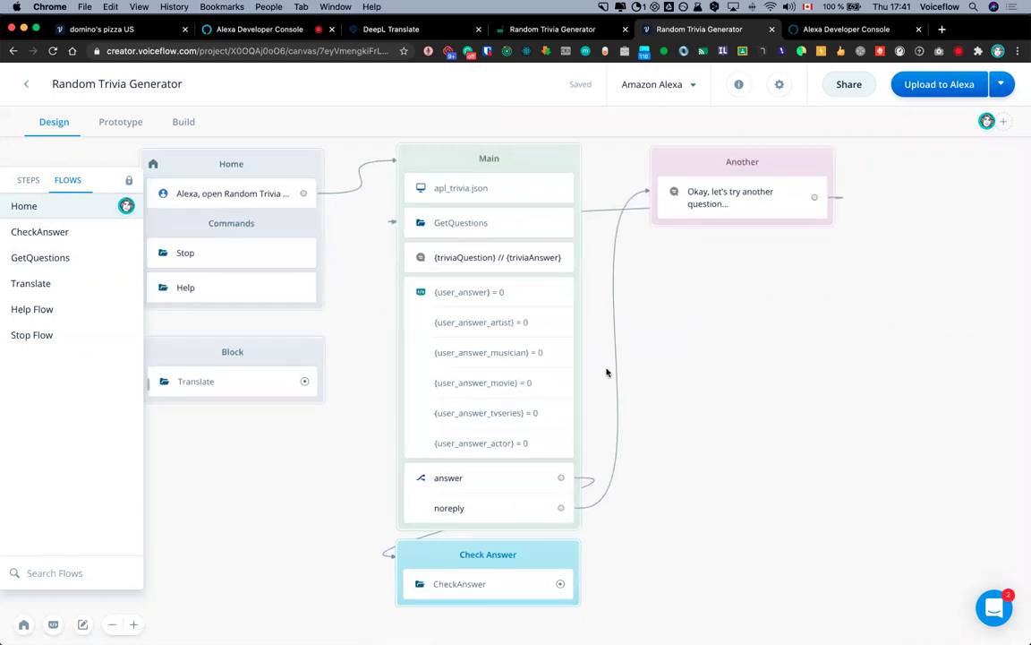
{"action": "scroll", "coordinate": [426, 391], "scroll_direction": "left", "scroll_amount": 2}
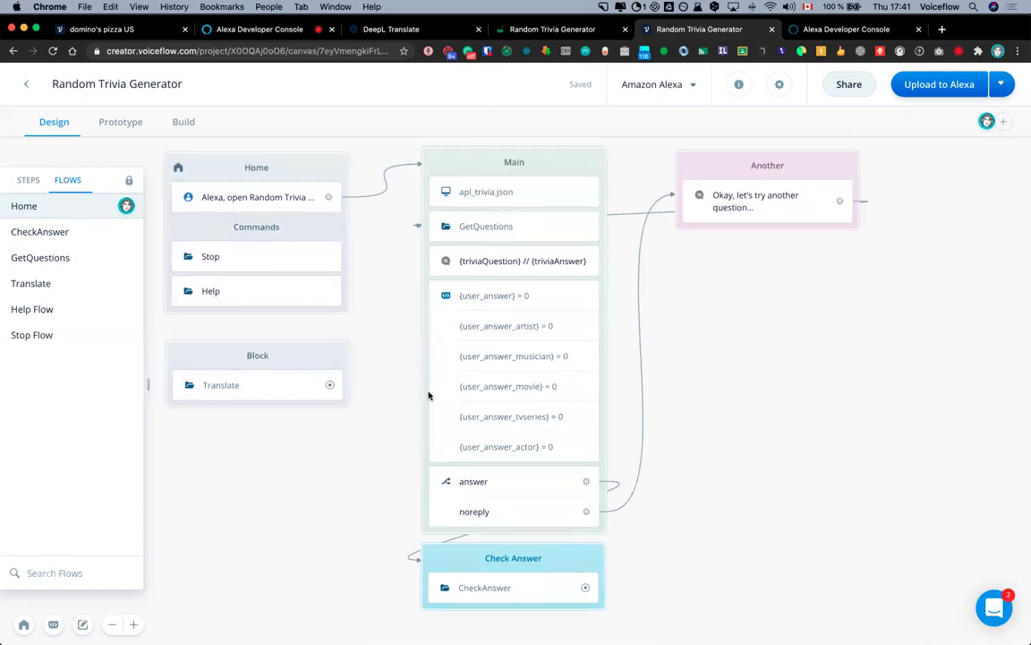
Recheck the Main block's Speak step, then review the noreply path's utterances in its Choice step
{"action": "left_click", "coordinate": [503, 261]}
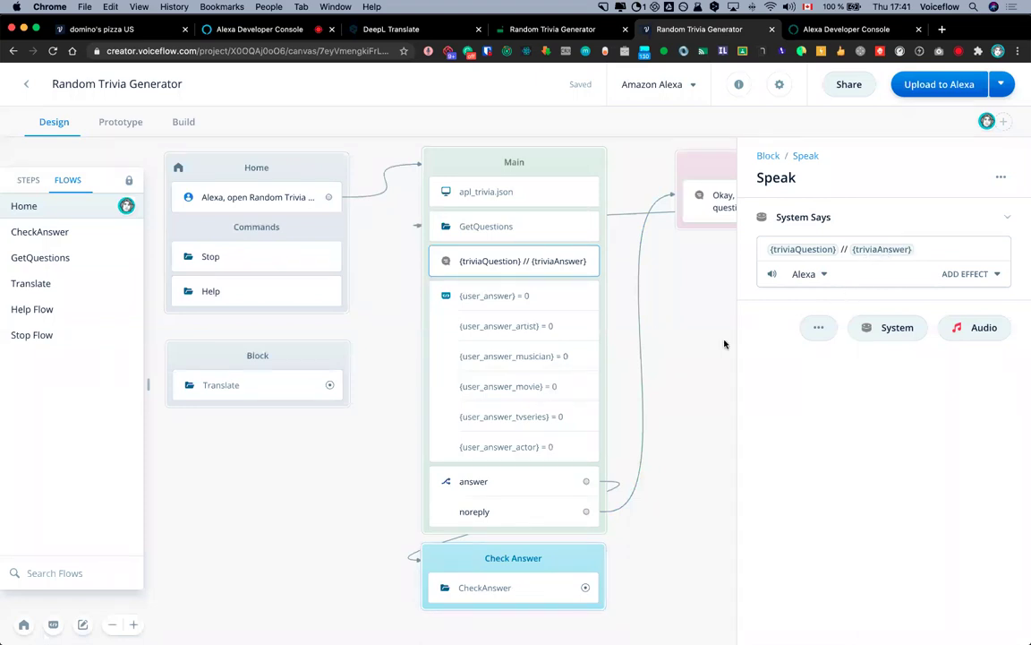
{"action": "key", "text": "Escape"}
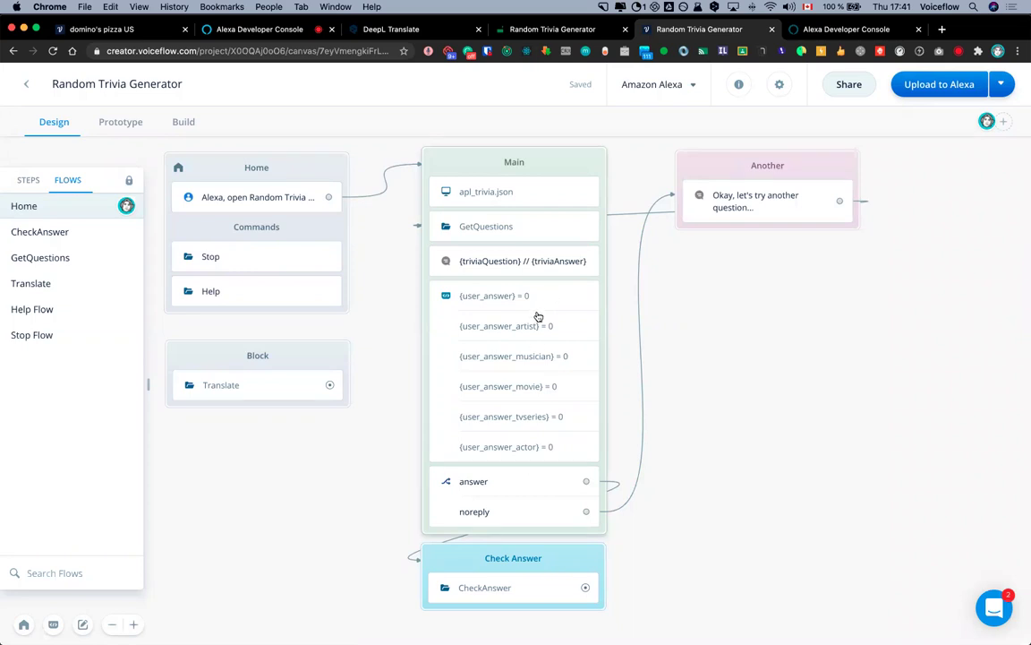
{"action": "left_click", "coordinate": [528, 480]}
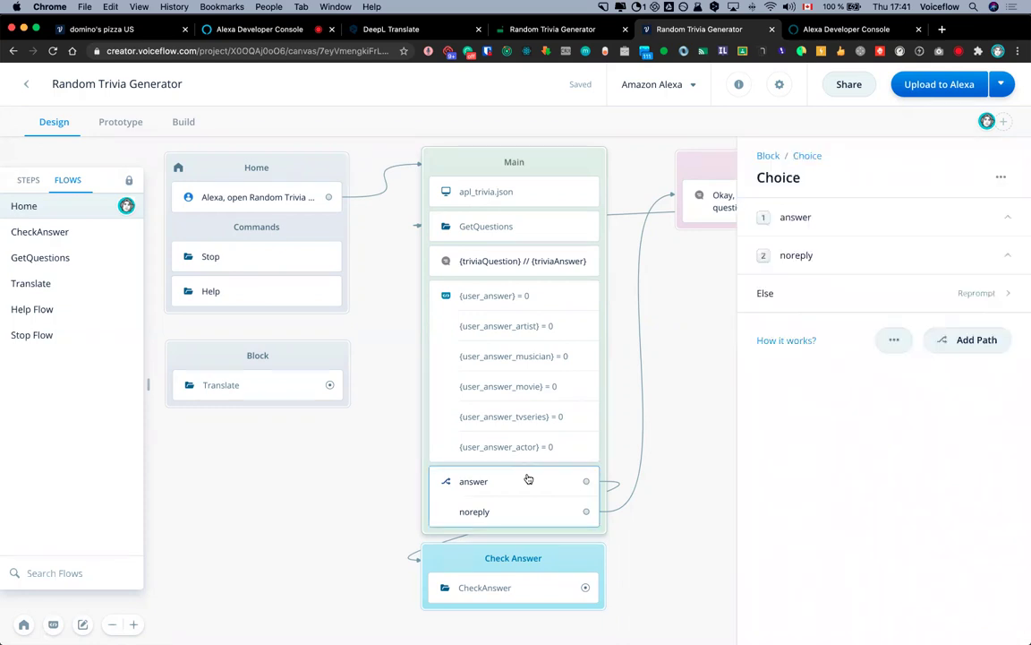
{"action": "left_click", "coordinate": [840, 257]}
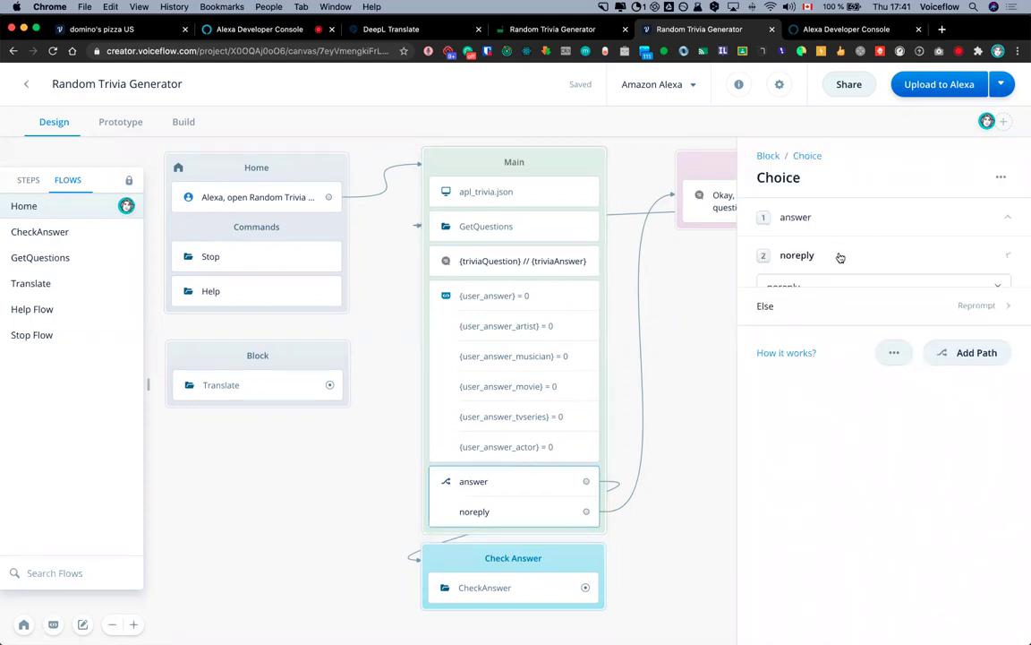
{"action": "left_click", "coordinate": [852, 336]}
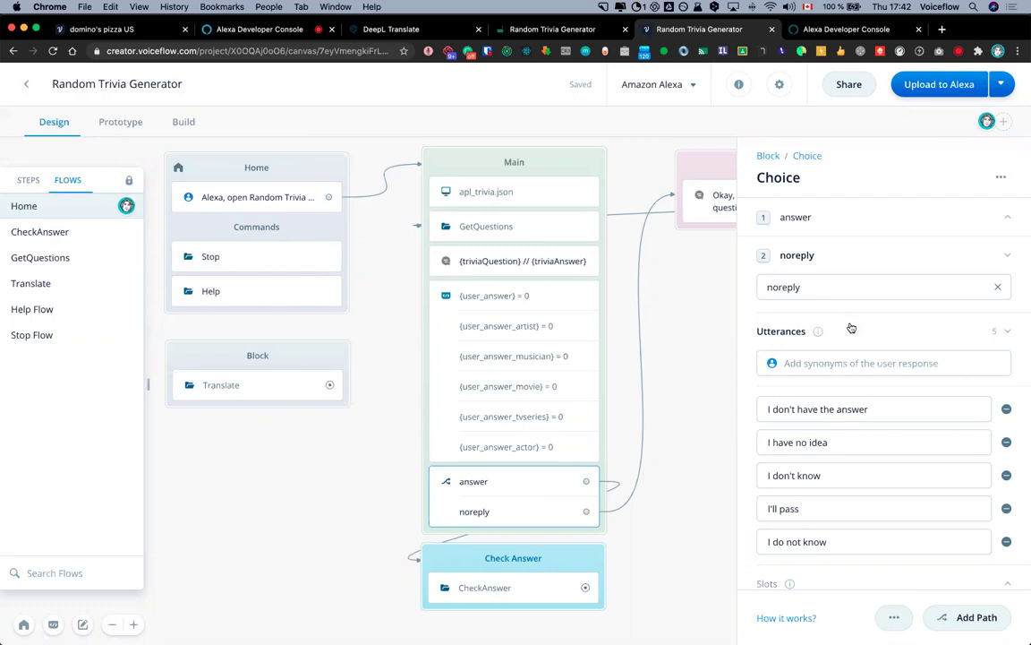
Examine the answer path's utterances and their slots in the Main block's Choice step, then close the step settings
{"action": "left_click", "coordinate": [842, 217]}
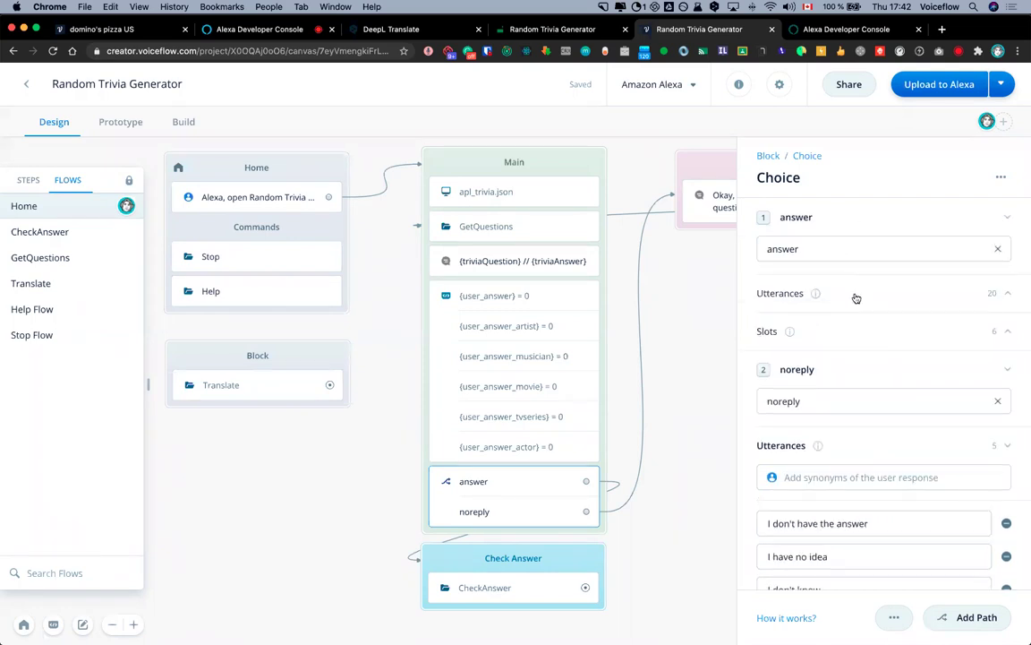
{"action": "left_click", "coordinate": [856, 297]}
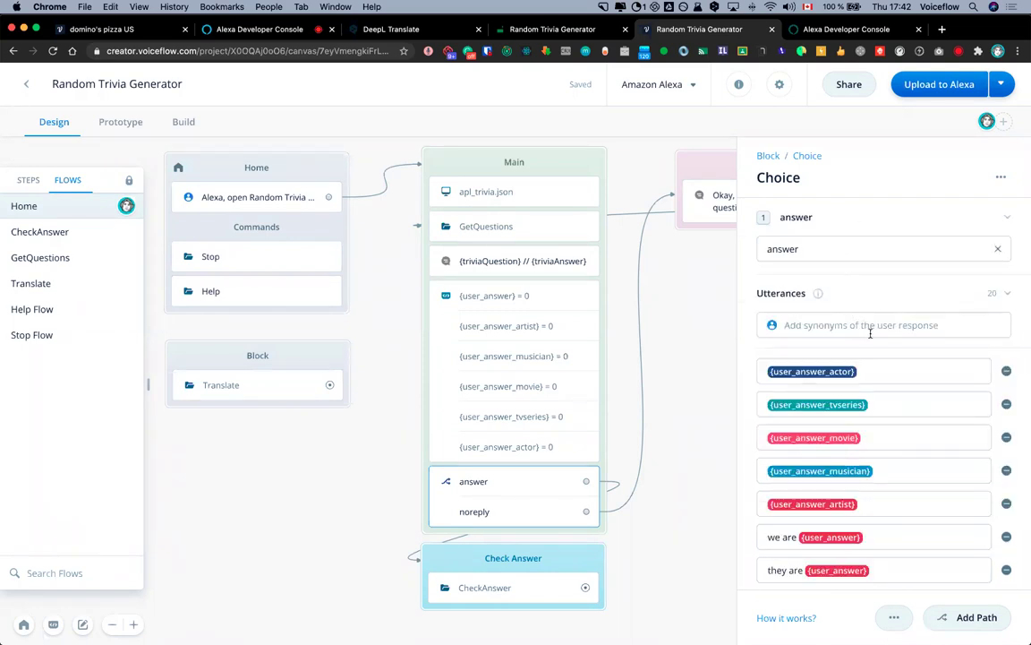
{"action": "scroll", "coordinate": [870, 333], "scroll_direction": "down", "scroll_amount": 3}
{"action": "scroll", "coordinate": [900, 340], "scroll_direction": "down", "scroll_amount": 5}
{"action": "scroll", "coordinate": [900, 343], "scroll_direction": "down", "scroll_amount": 3}
{"action": "scroll", "coordinate": [900, 343], "scroll_direction": "up", "scroll_amount": 10}
{"action": "scroll", "coordinate": [900, 343], "scroll_direction": "down", "scroll_amount": 2}
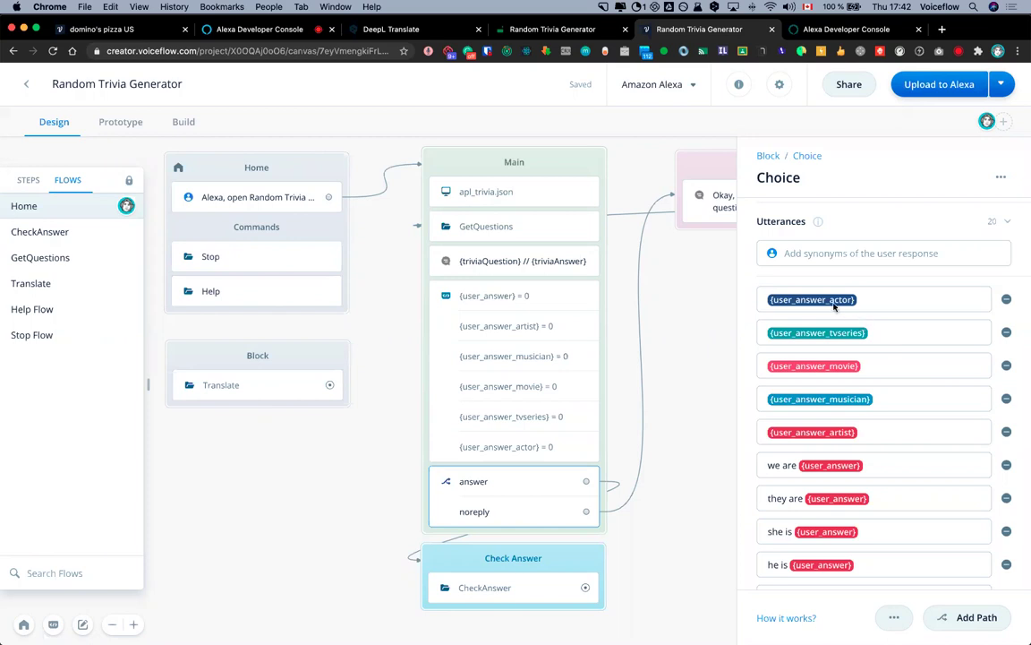
{"action": "scroll", "coordinate": [845, 363], "scroll_direction": "down", "scroll_amount": 3}
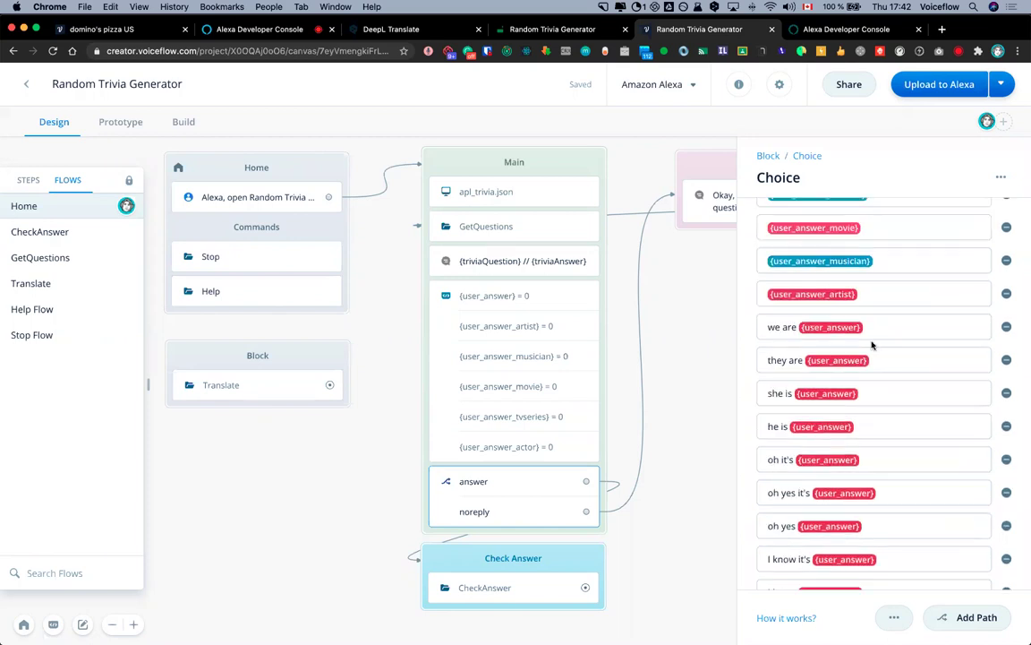
{"action": "scroll", "coordinate": [872, 344], "scroll_direction": "down", "scroll_amount": 3}
{"action": "scroll", "coordinate": [872, 345], "scroll_direction": "down", "scroll_amount": 5}
{"action": "scroll", "coordinate": [870, 341], "scroll_direction": "up", "scroll_amount": 6}
{"action": "scroll", "coordinate": [694, 360], "scroll_direction": "up", "scroll_amount": 7}
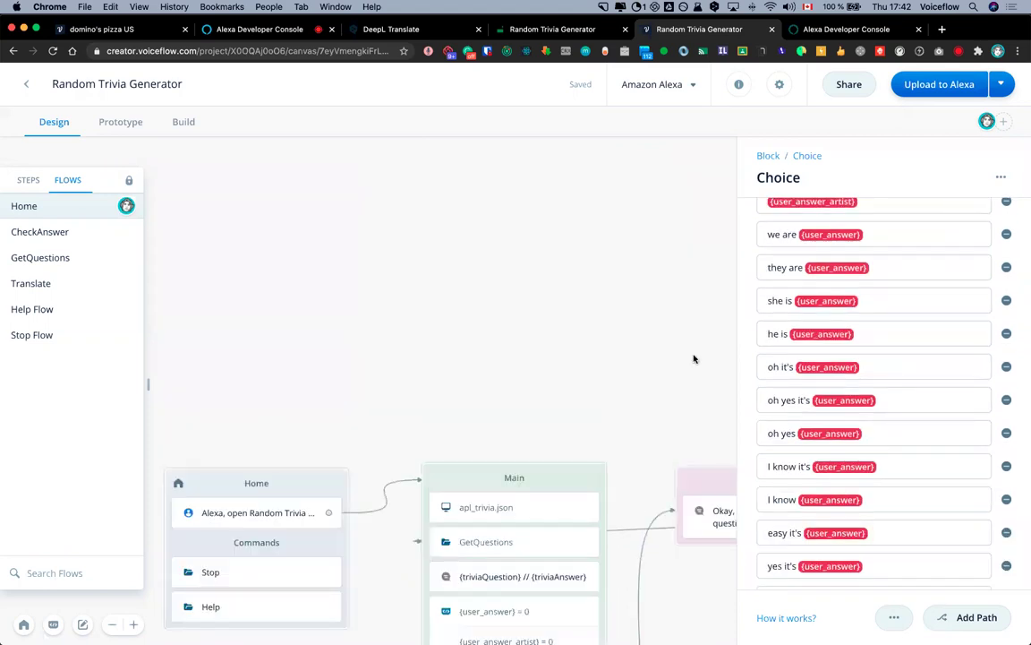
{"action": "scroll", "coordinate": [695, 356], "scroll_direction": "down", "scroll_amount": 7}
{"action": "scroll", "coordinate": [694, 359], "scroll_direction": "down", "scroll_amount": 1}
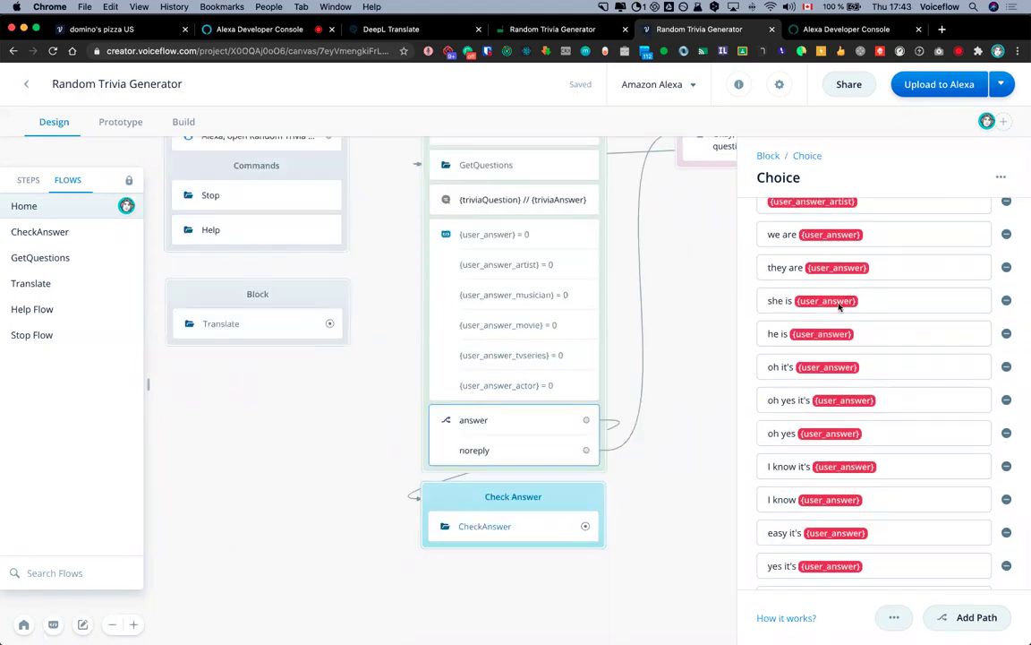
{"action": "scroll", "coordinate": [840, 305], "scroll_direction": "up", "scroll_amount": 4}
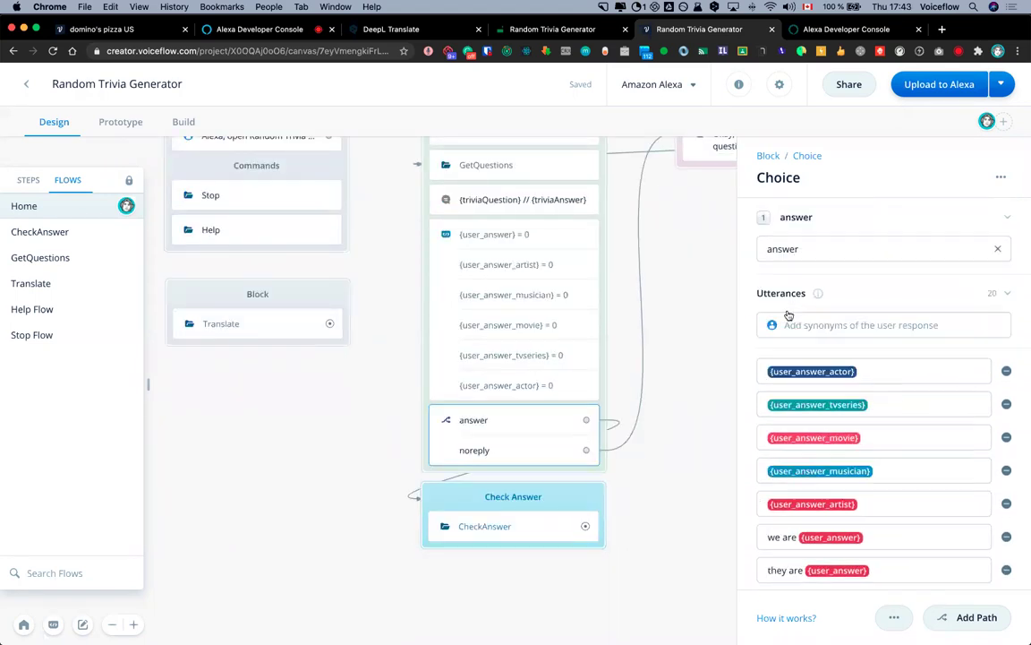
{"action": "left_click", "coordinate": [691, 307]}
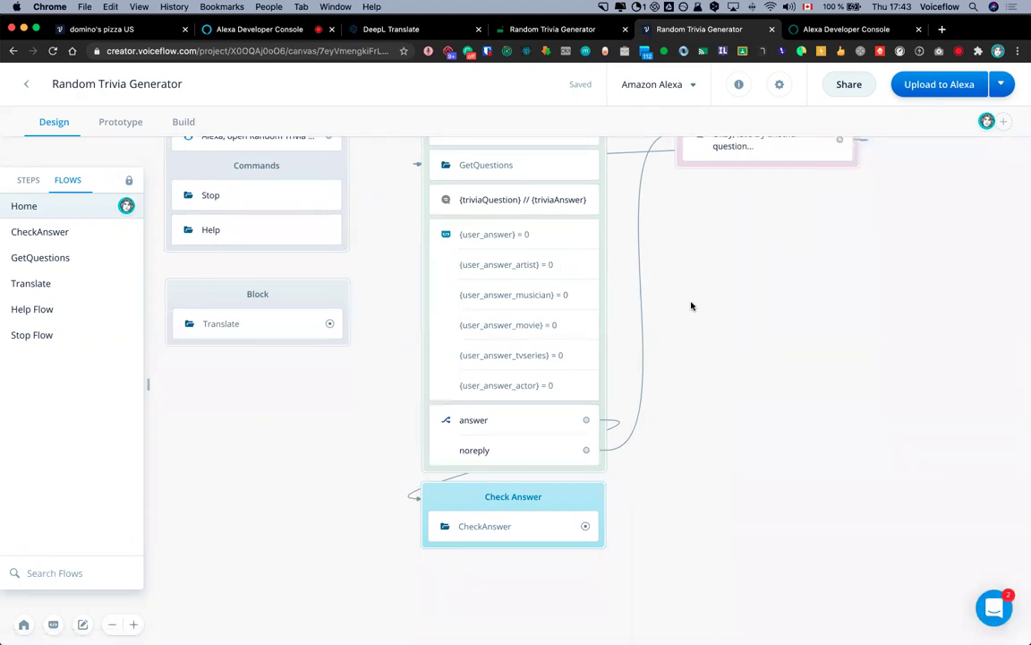
Open the project's interaction model and look over its answer and noreply intents and its slots
{"action": "key", "text": "m"}
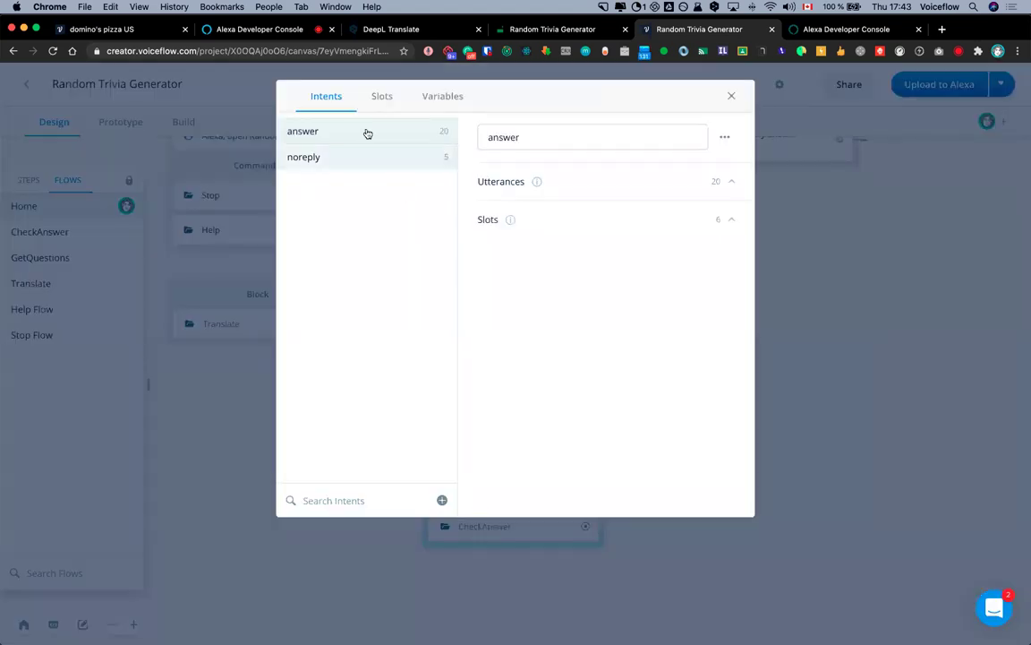
{"action": "left_click", "coordinate": [390, 157]}
{"action": "left_click", "coordinate": [358, 132]}
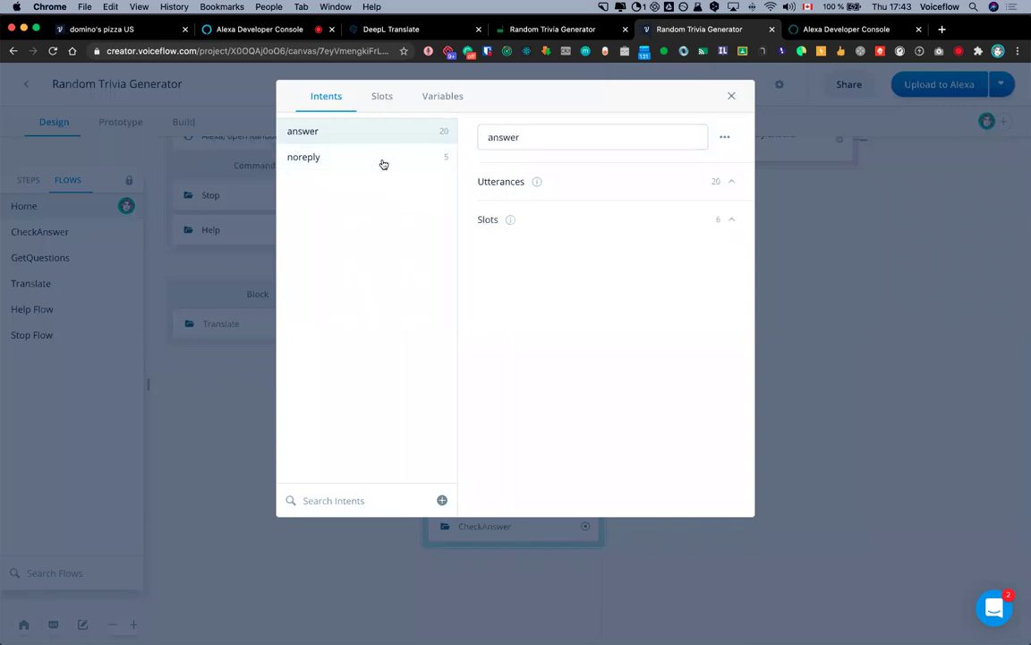
{"action": "left_click", "coordinate": [381, 95]}
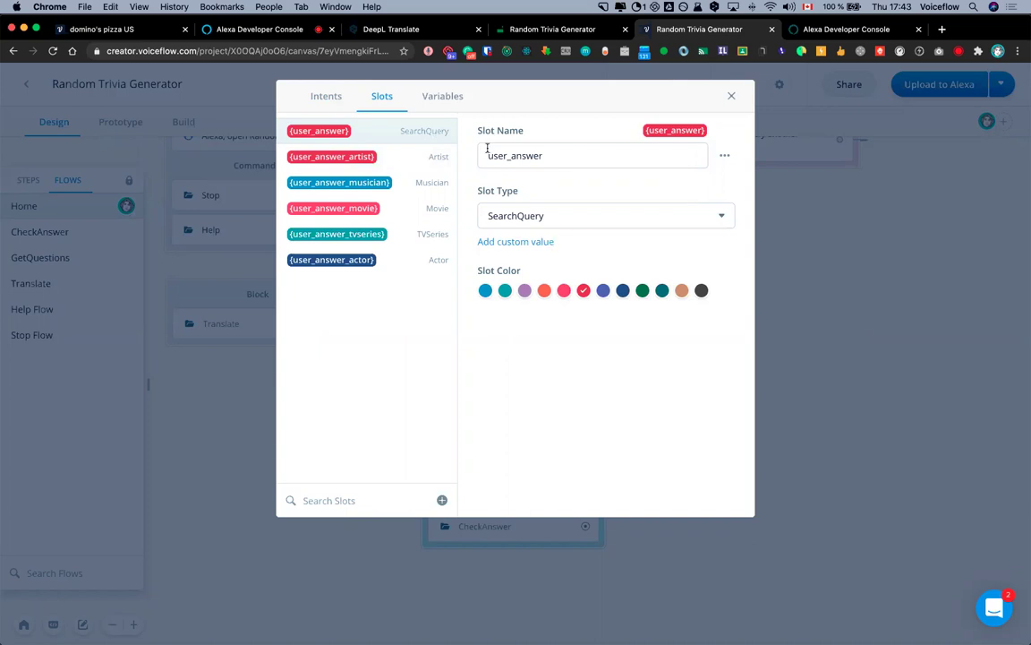
Review the full set of utterances for the answer intent in the interaction model
{"action": "left_click", "coordinate": [341, 102]}
{"action": "left_click", "coordinate": [592, 179]}
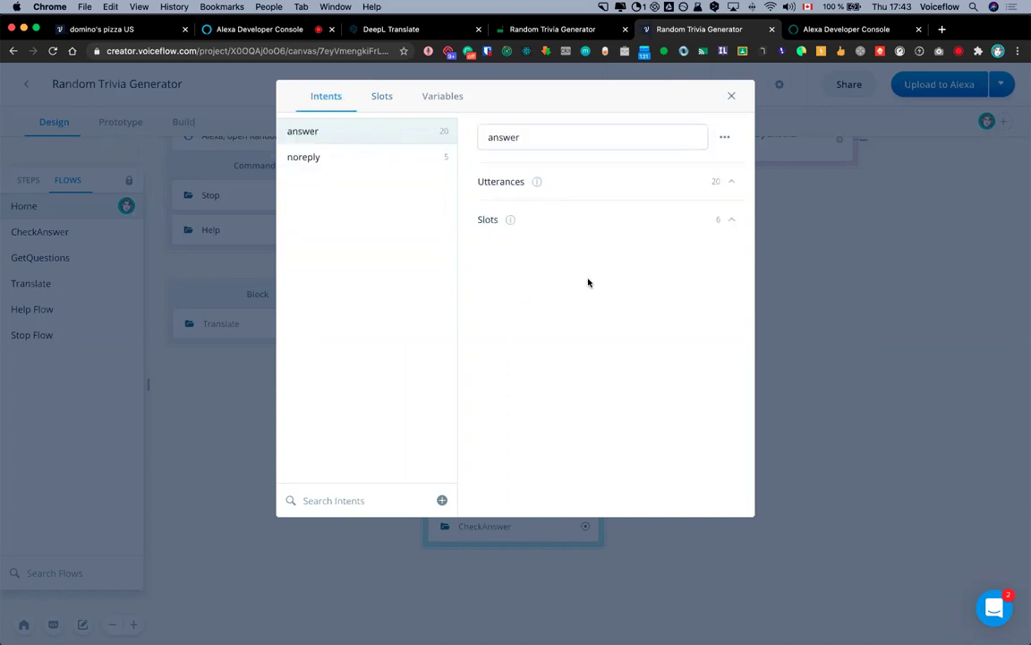
{"action": "scroll", "coordinate": [587, 286], "scroll_direction": "down", "scroll_amount": 1}
{"action": "scroll", "coordinate": [582, 302], "scroll_direction": "down", "scroll_amount": 3}
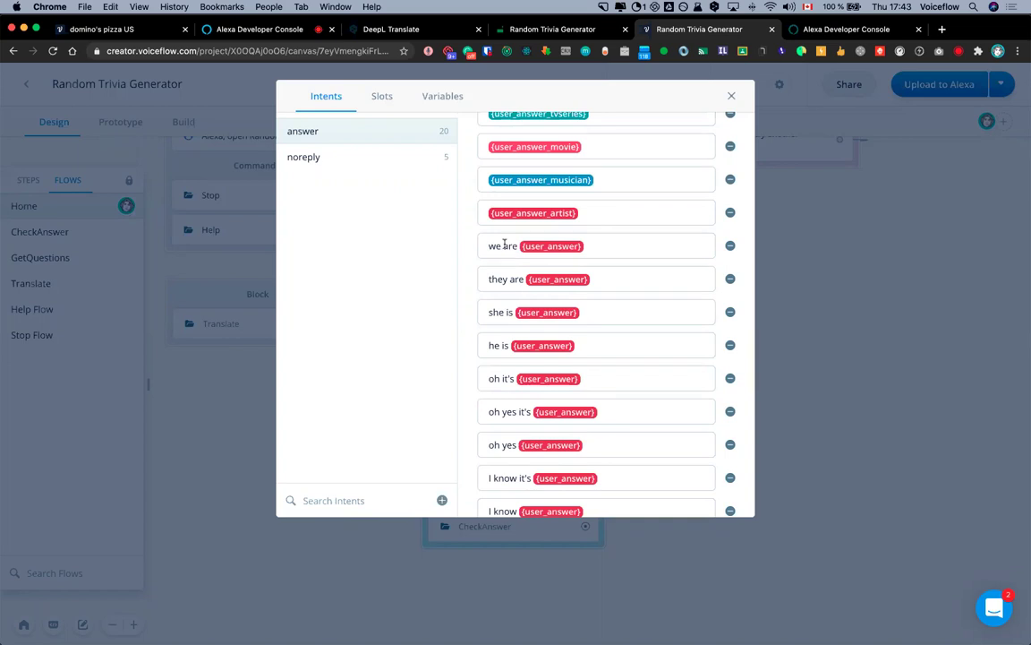
{"action": "scroll", "coordinate": [509, 284], "scroll_direction": "down", "scroll_amount": 7}
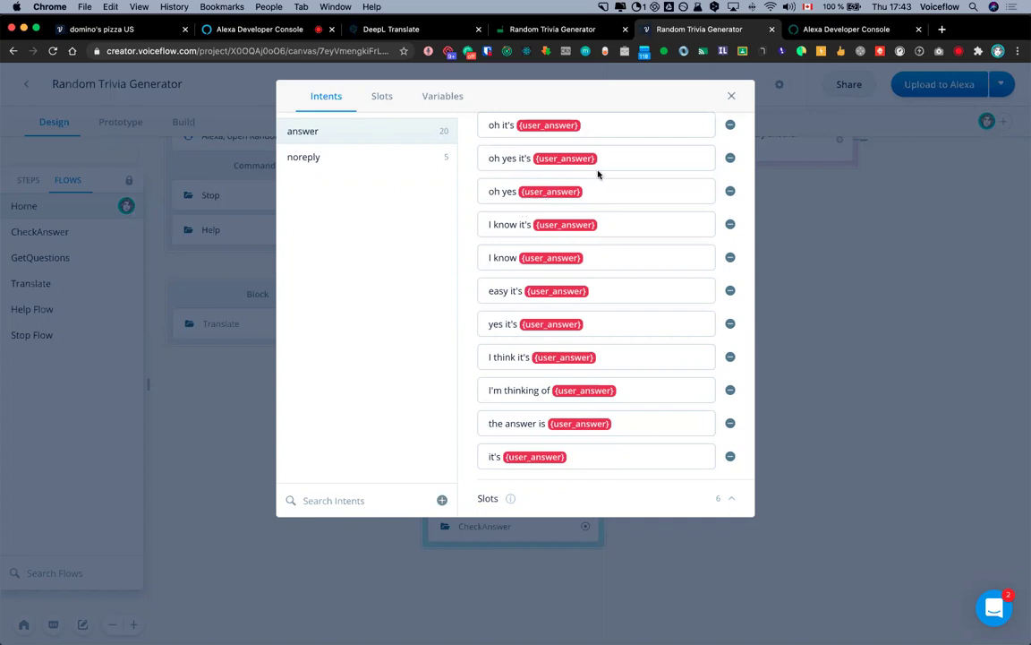
{"action": "scroll", "coordinate": [535, 296], "scroll_direction": "up", "scroll_amount": 10}
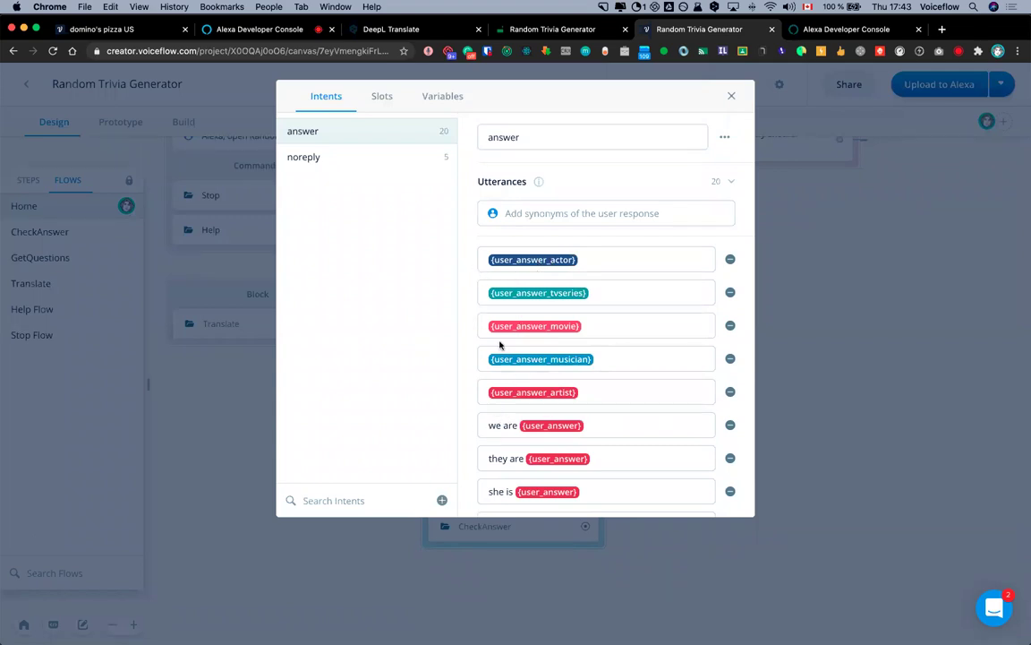
Inspect the slot types of user_answer_musician, user_answer_movie and user_answer_tvseries in the interaction model
{"action": "left_click", "coordinate": [385, 95]}
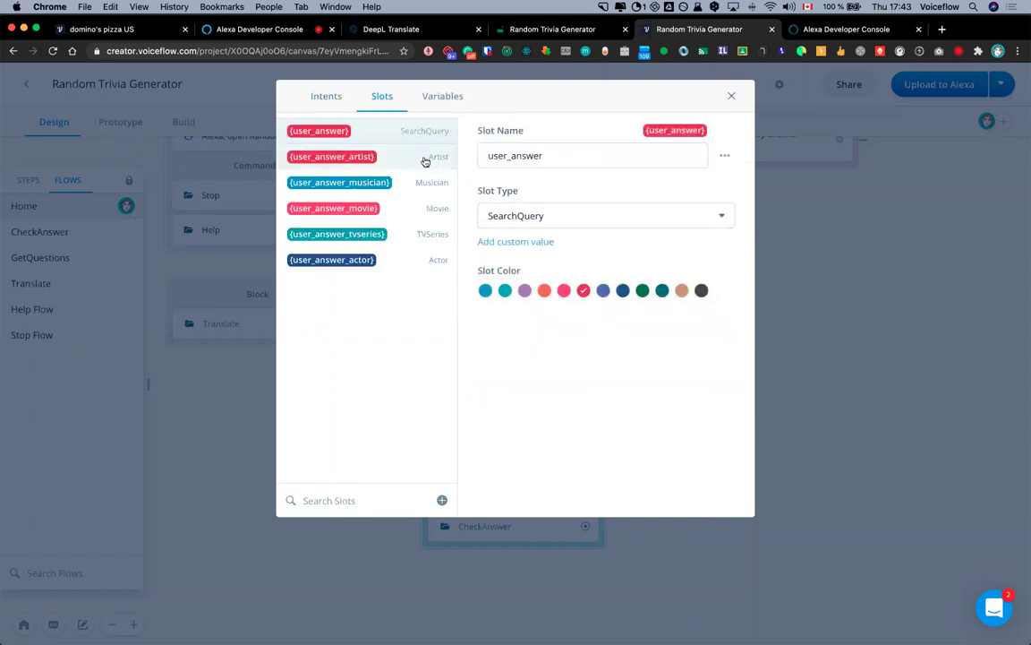
{"action": "left_click", "coordinate": [440, 187]}
{"action": "left_click", "coordinate": [443, 209]}
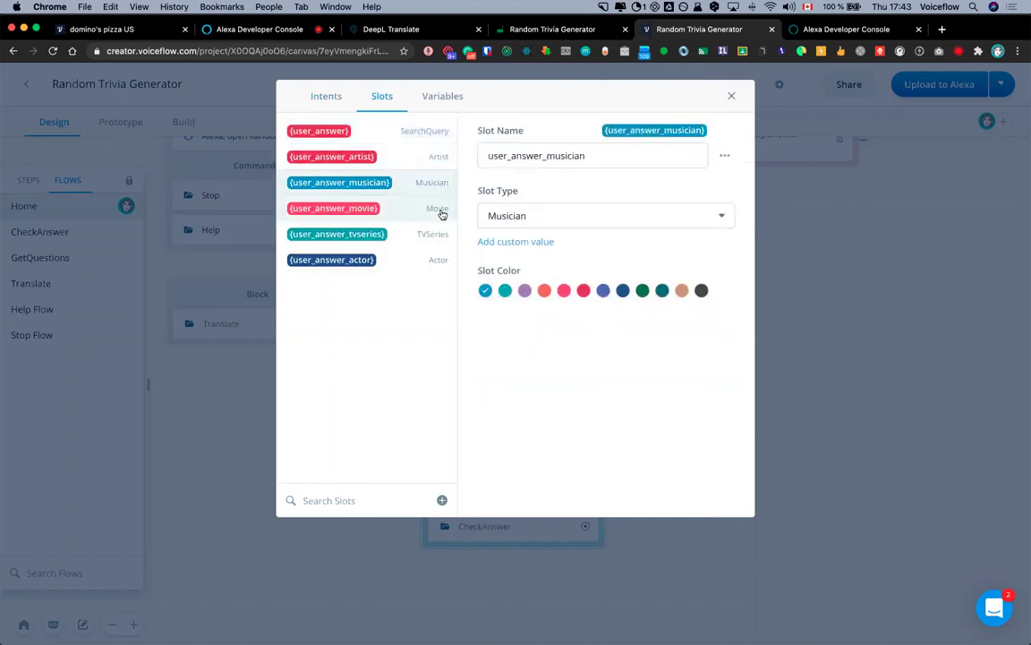
{"action": "key", "text": "Down"}
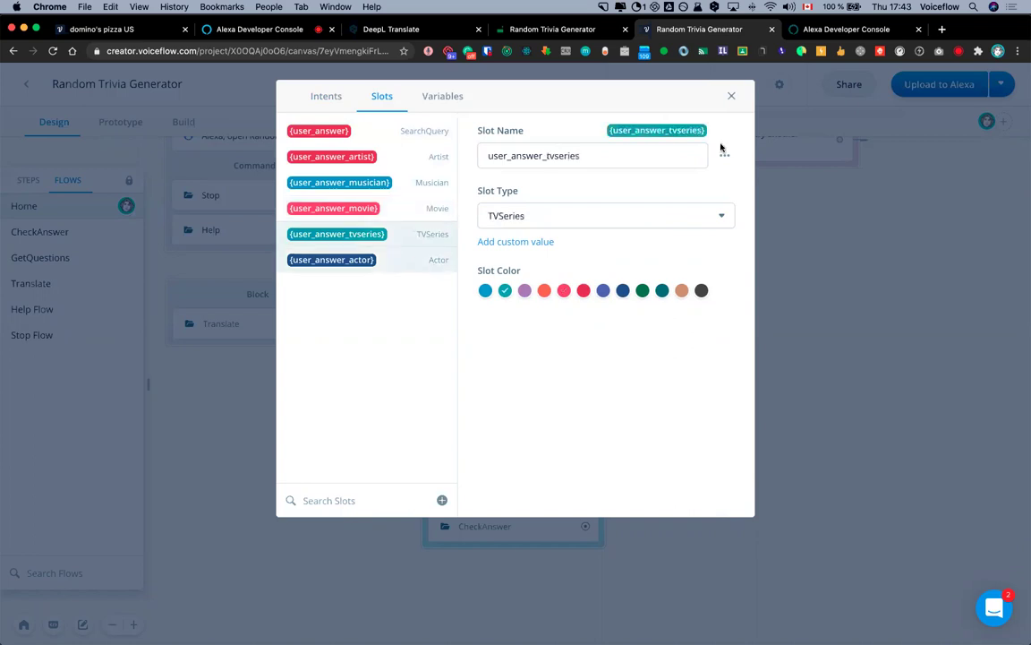
Close the interaction model and enter the CheckAnswer flow from the Check Answer block's Flow step
{"action": "key", "text": "Down"}
{"action": "key", "text": "Escape"}
{"action": "scroll", "coordinate": [721, 358], "scroll_direction": "down", "scroll_amount": 2}
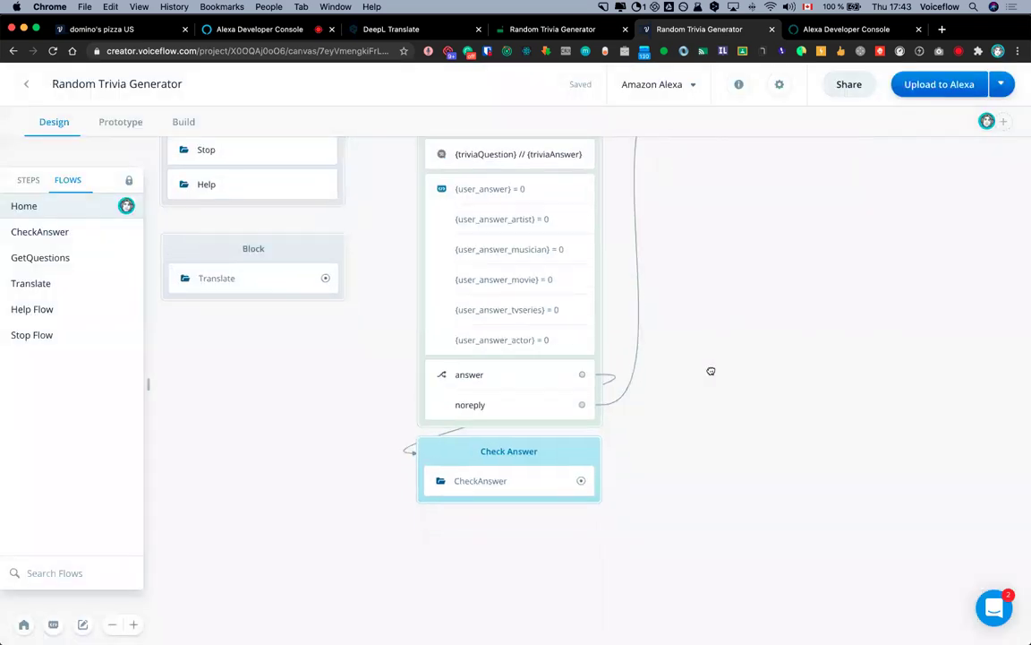
{"action": "scroll", "coordinate": [712, 375], "scroll_direction": "up", "scroll_amount": 2}
{"action": "scroll", "coordinate": [711, 374], "scroll_direction": "left", "scroll_amount": 1}
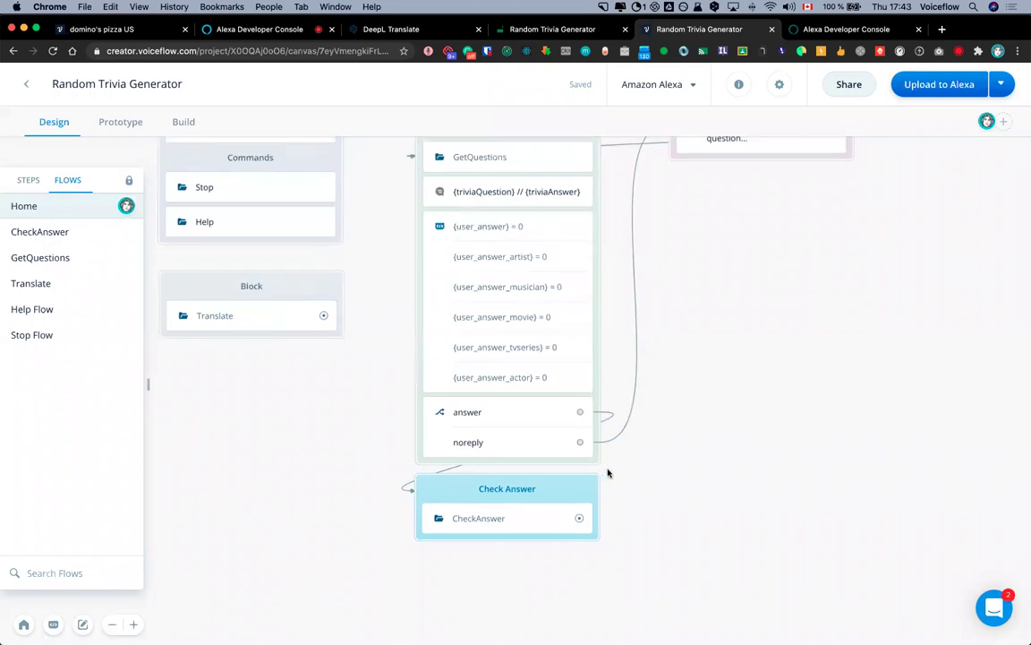
{"action": "left_click", "coordinate": [552, 491]}
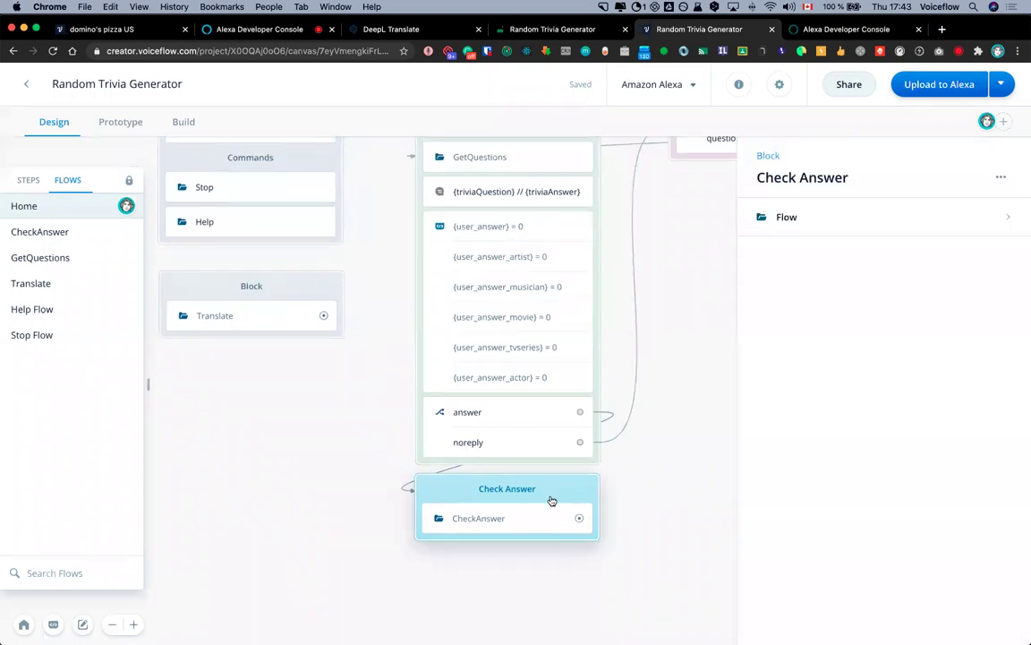
{"action": "left_click", "coordinate": [808, 219]}
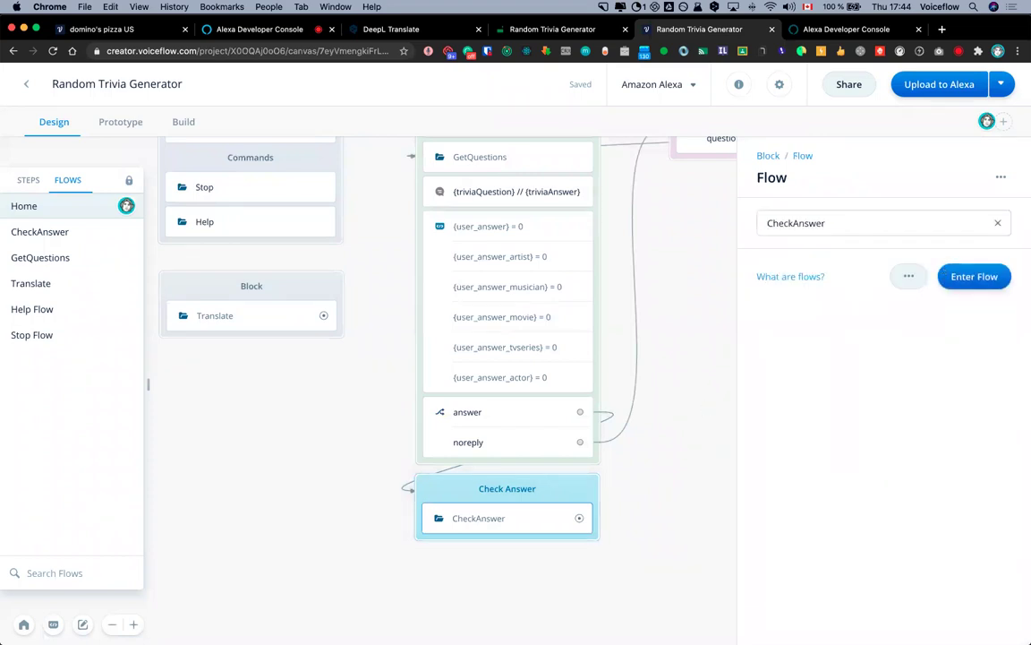
{"action": "left_click", "coordinate": [974, 282]}
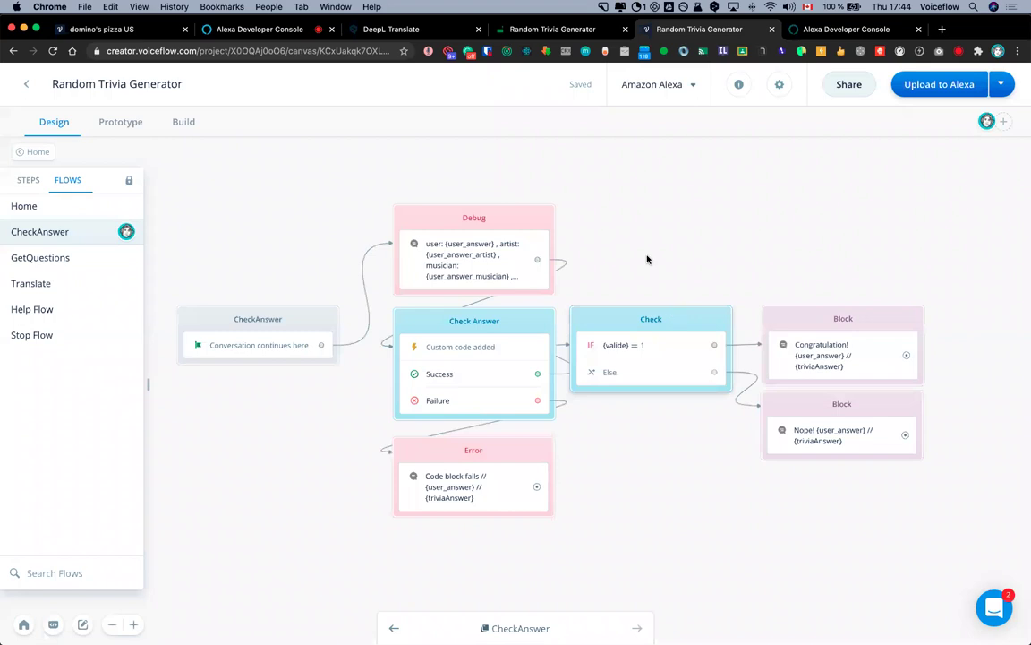
View the Debug block's Speak message, then skim the Check Answer code with its similarity and editDistance functions collapsed
{"action": "left_click", "coordinate": [510, 235]}
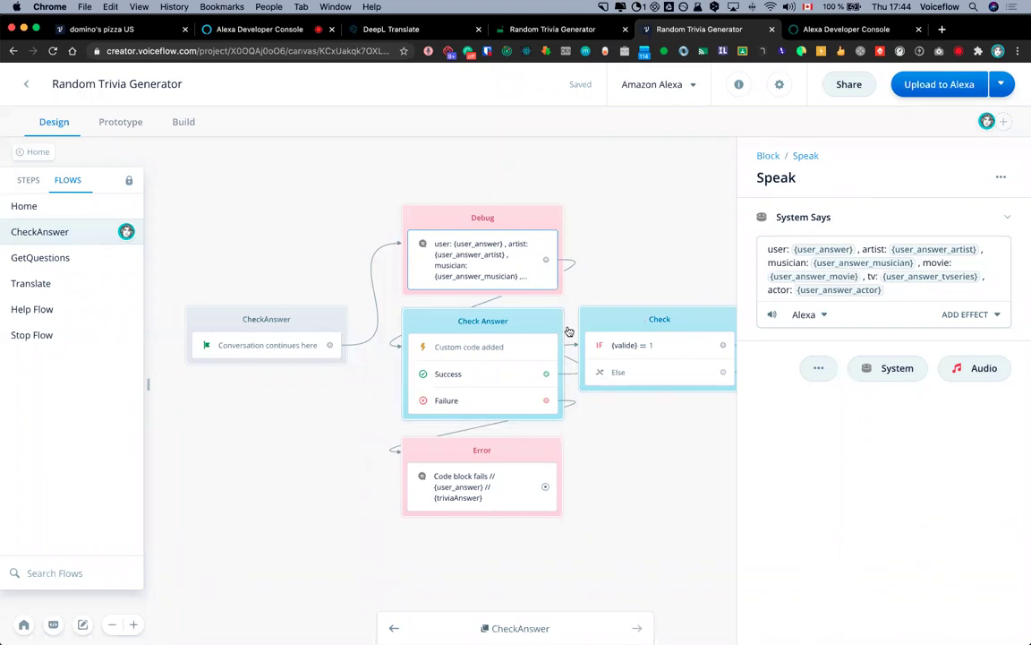
{"action": "left_click", "coordinate": [507, 344]}
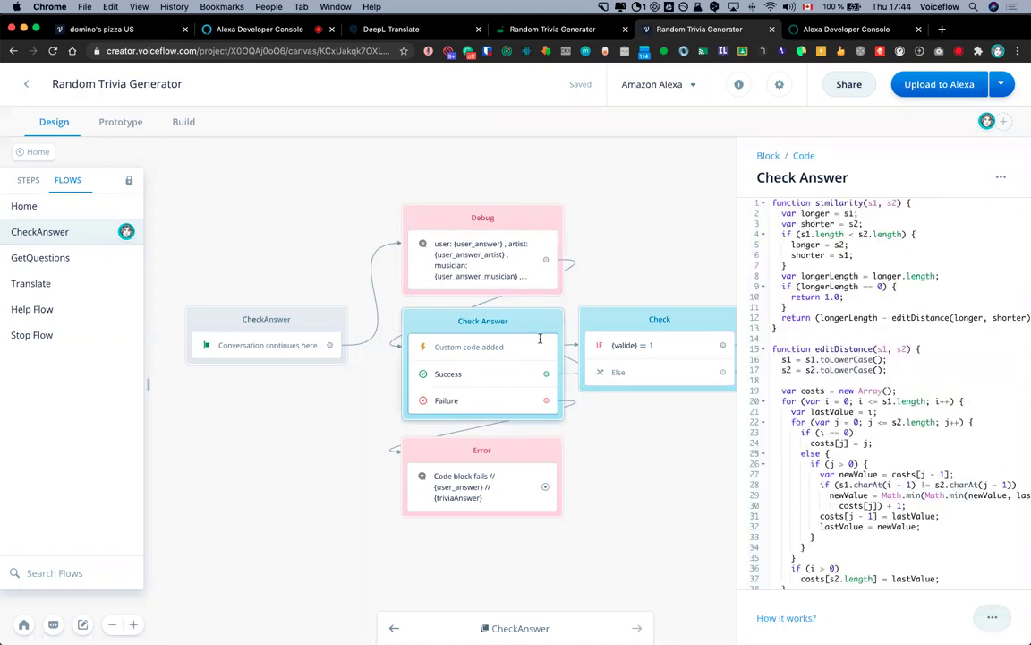
{"action": "left_click", "coordinate": [763, 204]}
{"action": "left_click", "coordinate": [763, 224]}
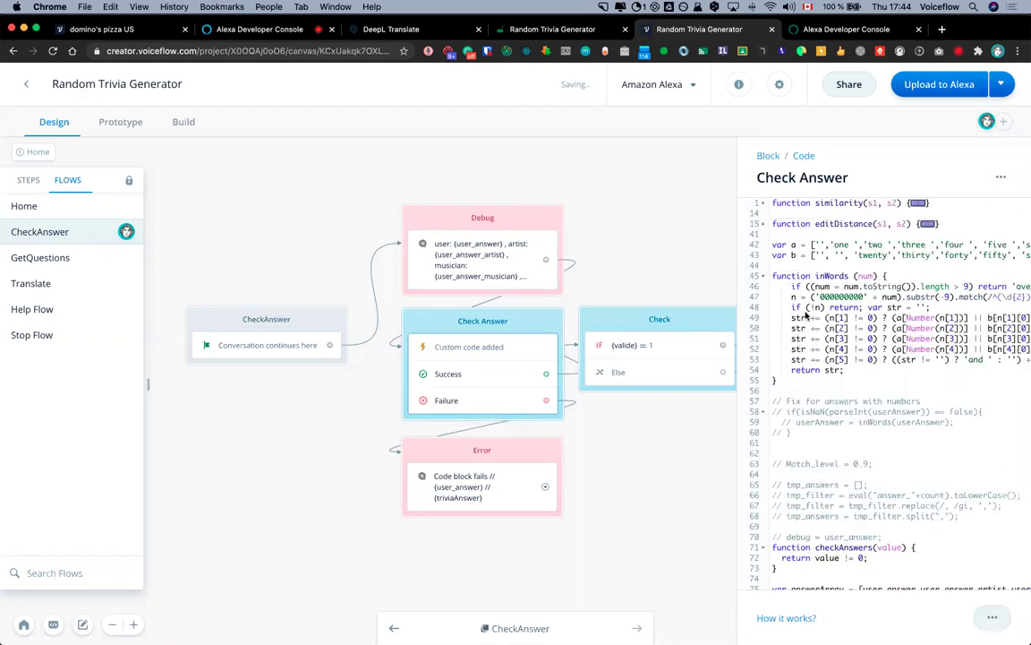
{"action": "scroll", "coordinate": [847, 333], "scroll_direction": "down", "scroll_amount": 5}
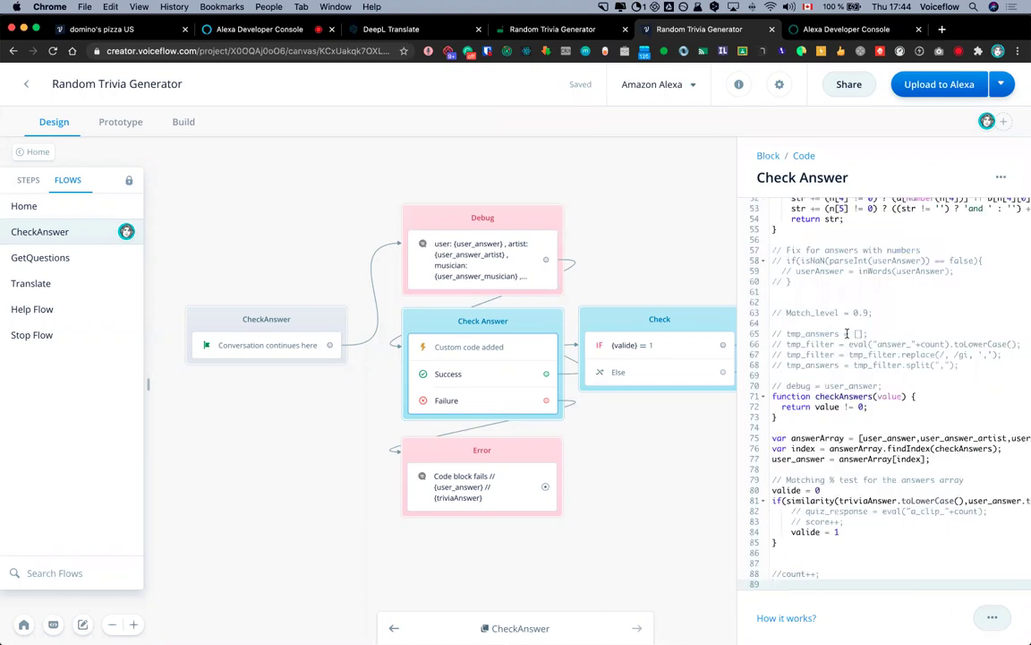
{"action": "scroll", "coordinate": [864, 343], "scroll_direction": "up", "scroll_amount": 5}
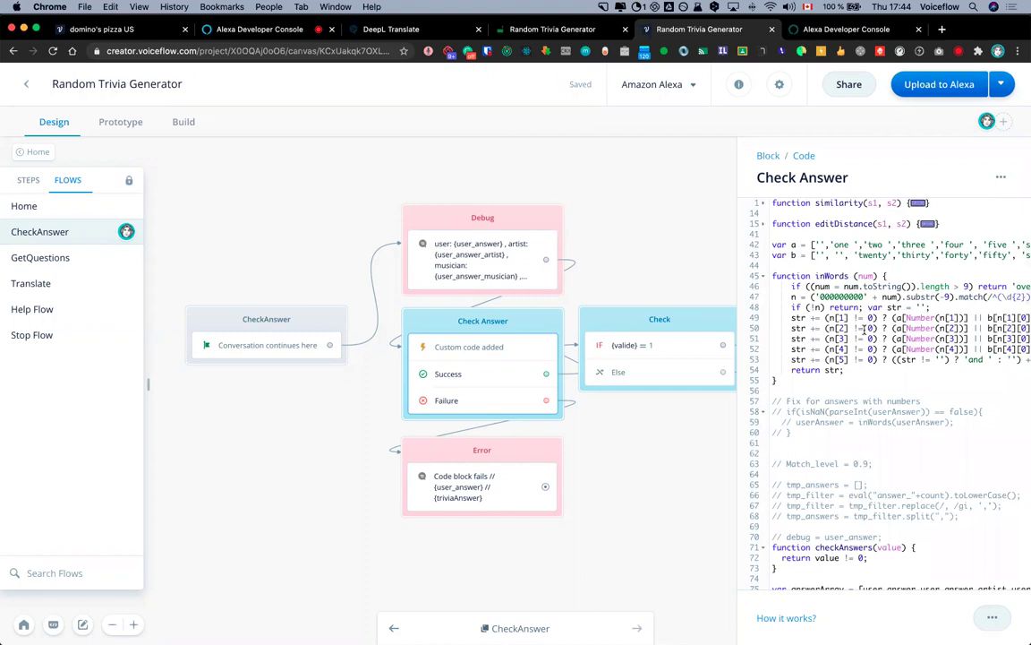
{"action": "scroll", "coordinate": [864, 328], "scroll_direction": "down", "scroll_amount": 5}
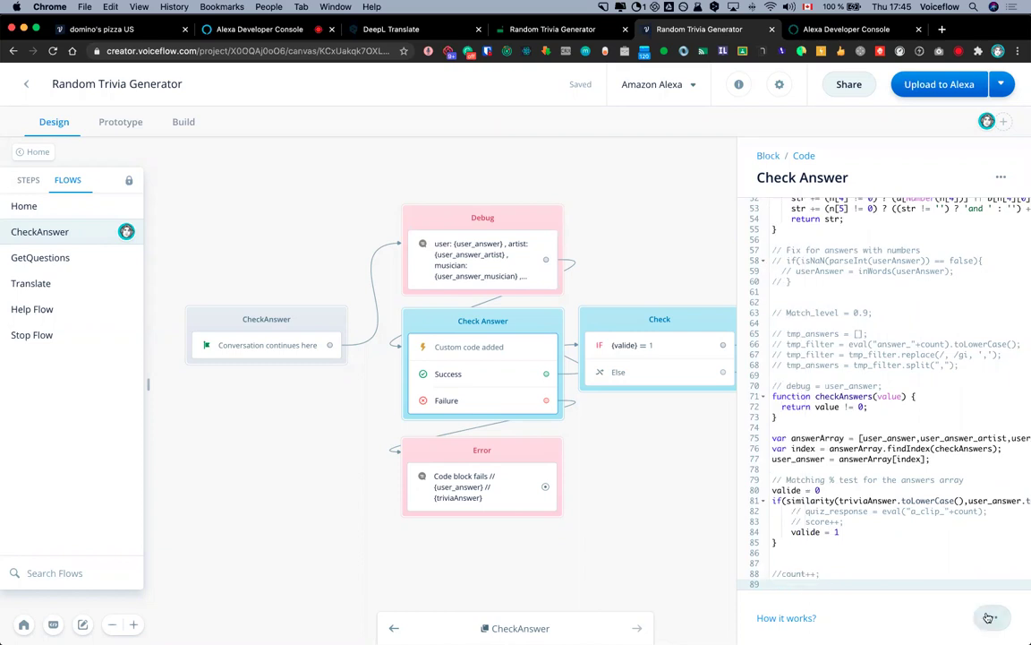
Open the Check Answer code in the expanded editor and read through it from the similarity function to the matching test
{"action": "left_click", "coordinate": [718, 329]}
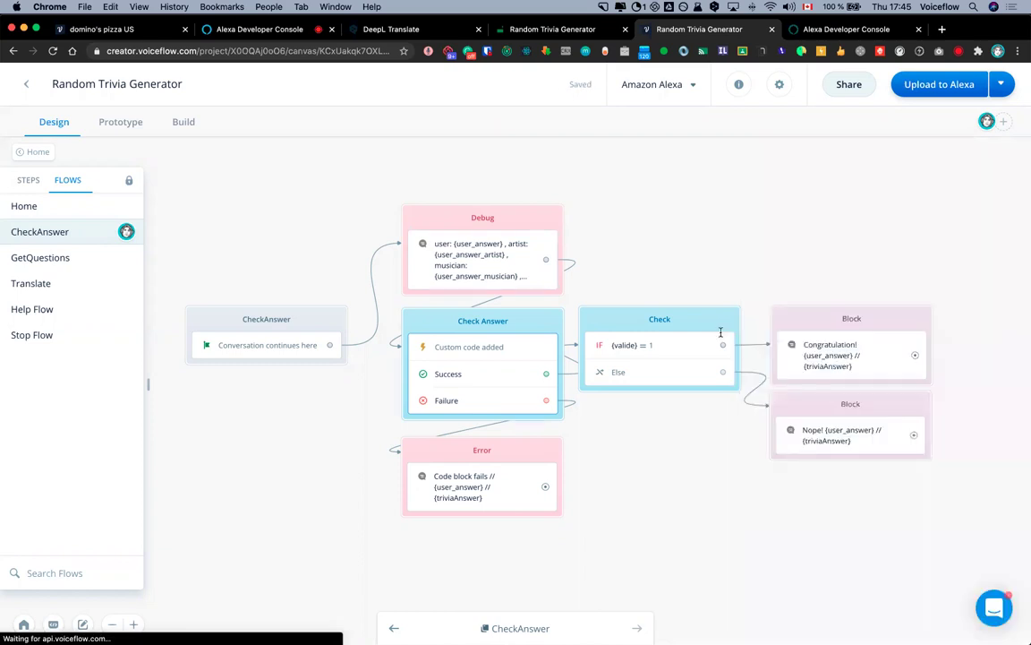
{"action": "scroll", "coordinate": [642, 293], "scroll_direction": "down", "scroll_amount": 5}
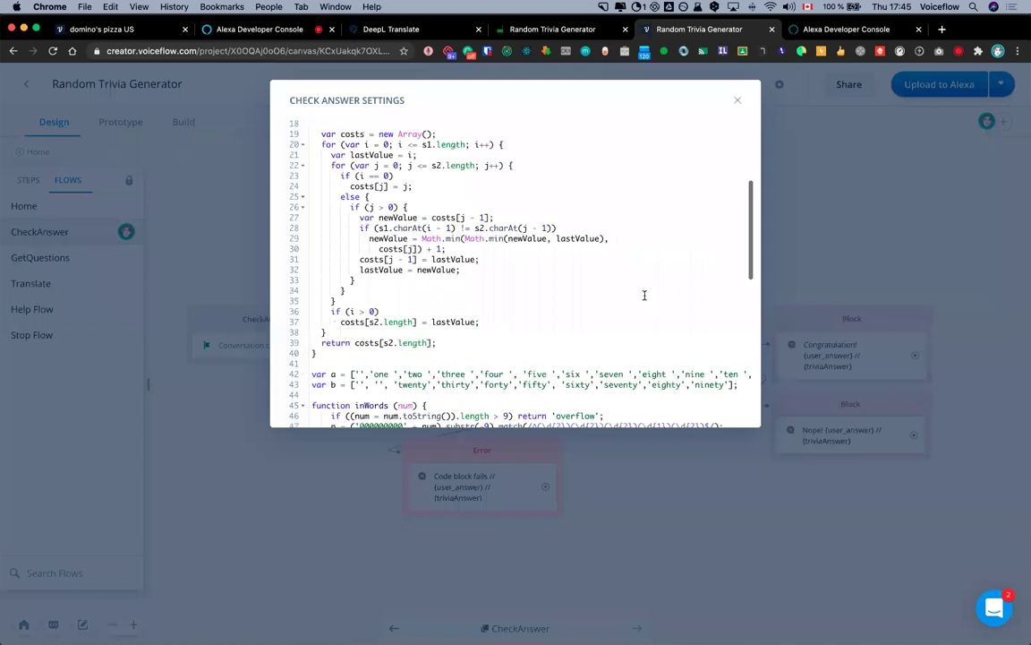
{"action": "scroll", "coordinate": [644, 295], "scroll_direction": "down", "scroll_amount": 4}
{"action": "scroll", "coordinate": [642, 293], "scroll_direction": "up", "scroll_amount": 5}
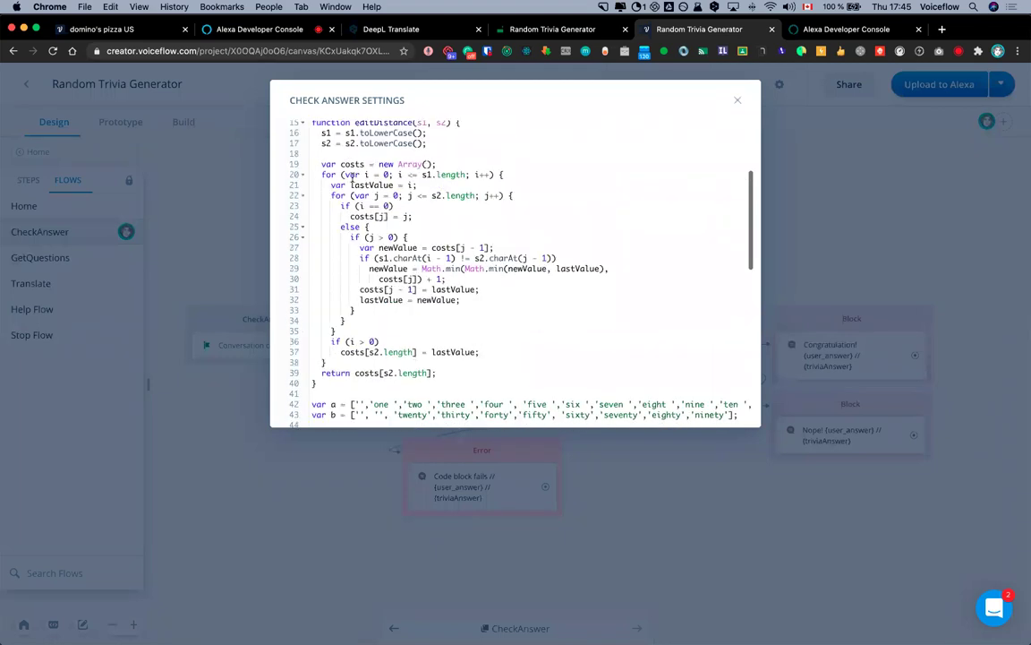
{"action": "scroll", "coordinate": [353, 177], "scroll_direction": "up", "scroll_amount": 4}
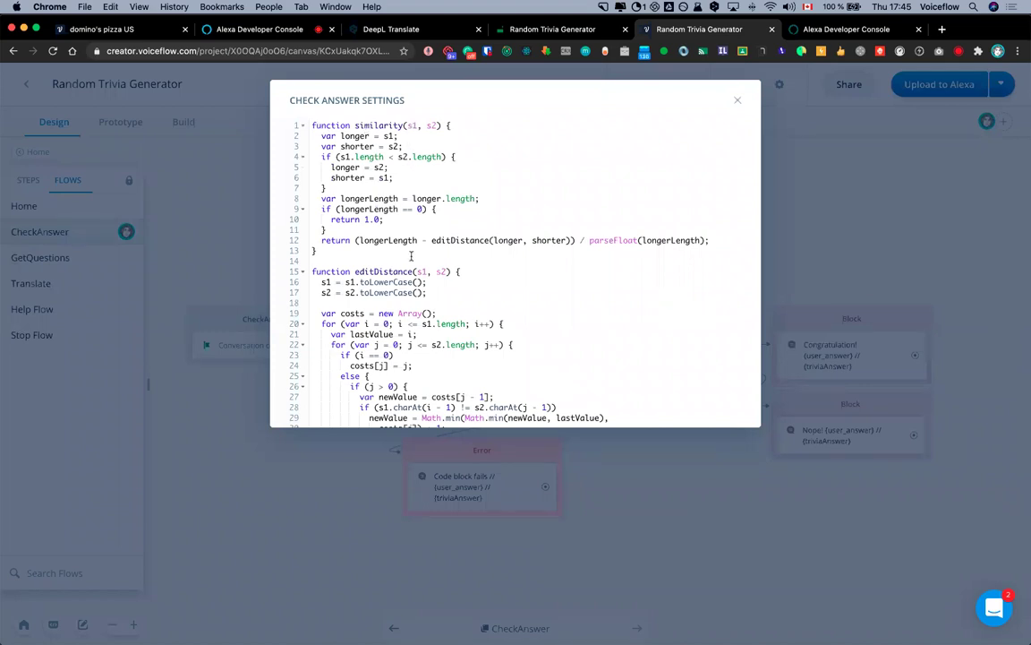
{"action": "scroll", "coordinate": [421, 254], "scroll_direction": "down", "scroll_amount": 10}
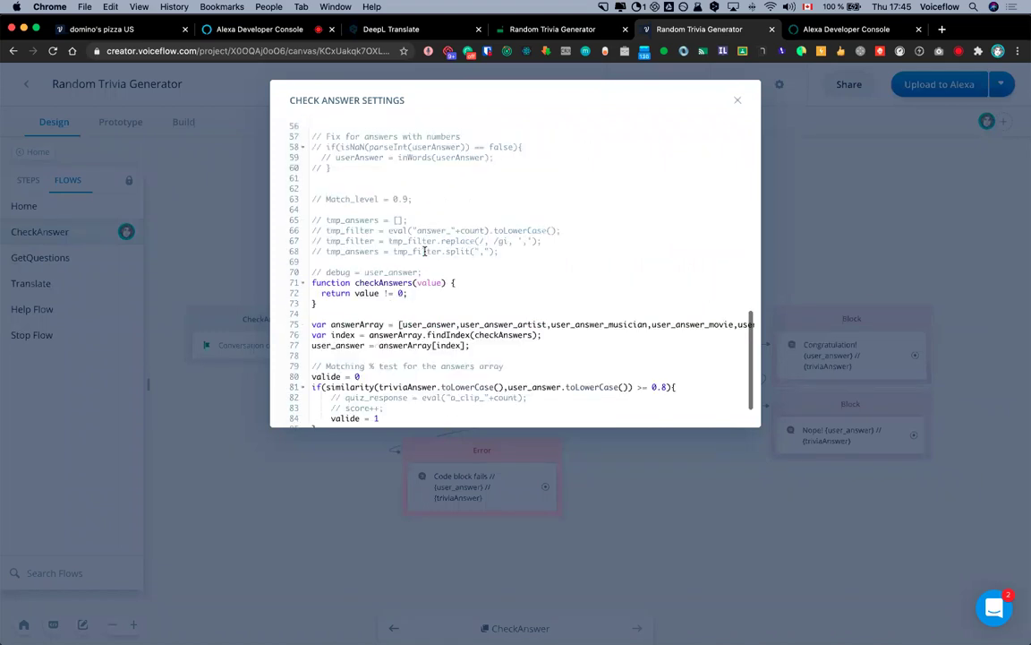
{"action": "scroll", "coordinate": [424, 252], "scroll_direction": "down", "scroll_amount": 2}
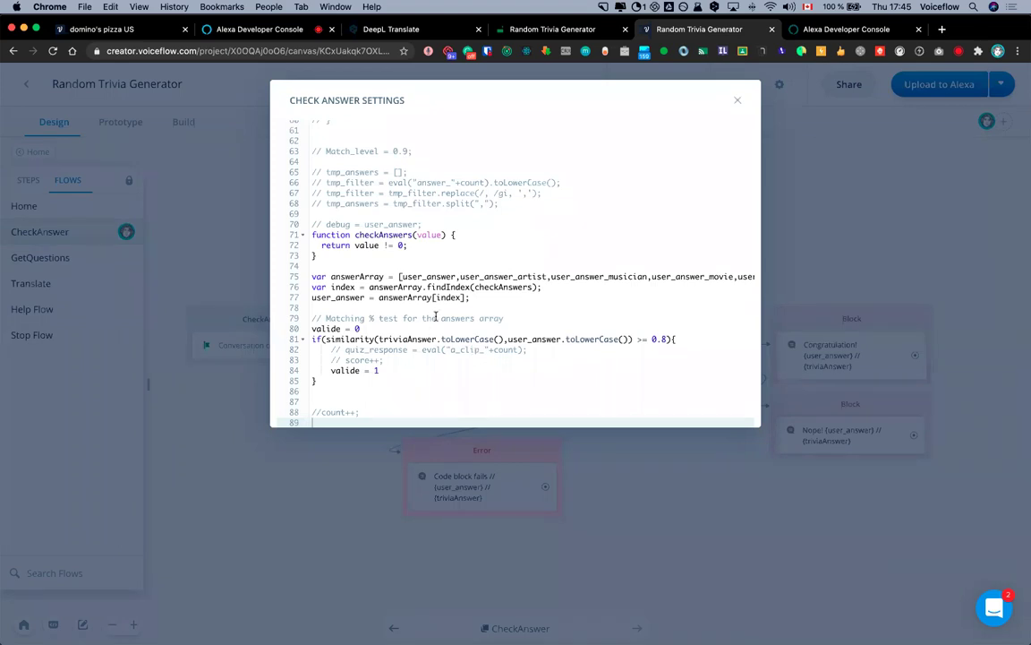
Examine the full answerArray declaration in the Check Answer code, from user_answer through user_answer_actor
{"action": "scroll", "coordinate": [436, 317], "scroll_direction": "up", "scroll_amount": 5}
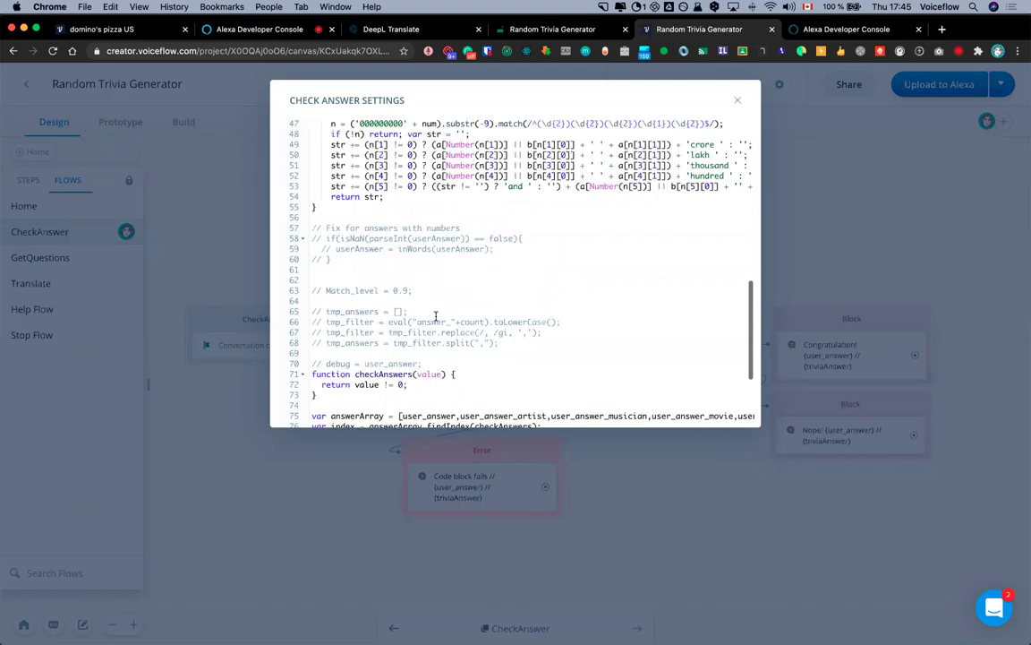
{"action": "scroll", "coordinate": [436, 316], "scroll_direction": "down", "scroll_amount": 4}
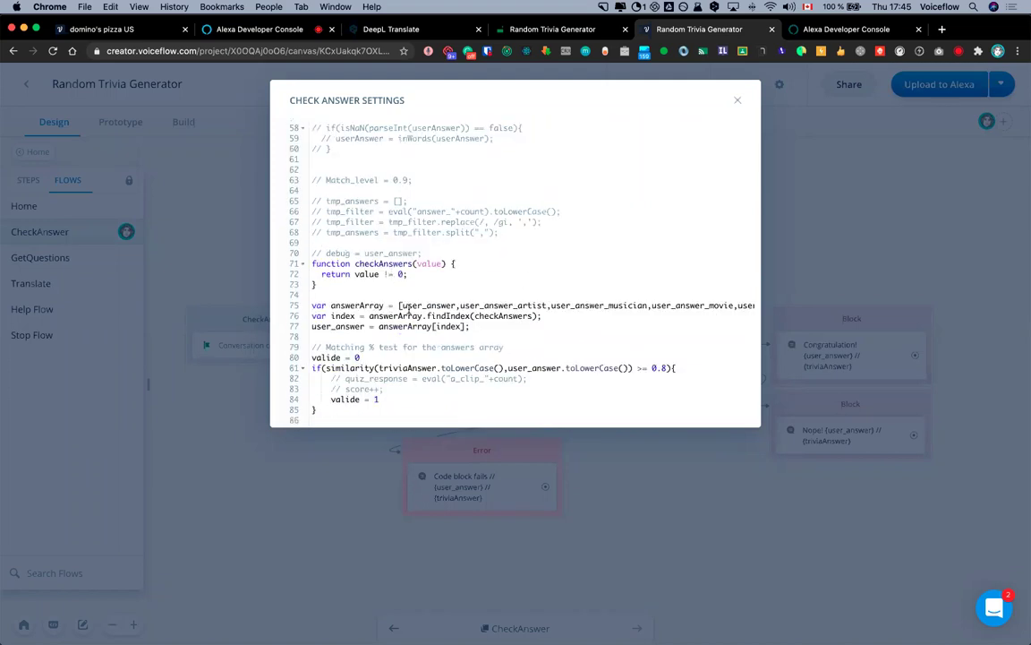
{"action": "scroll", "coordinate": [403, 304], "scroll_direction": "right", "scroll_amount": 6}
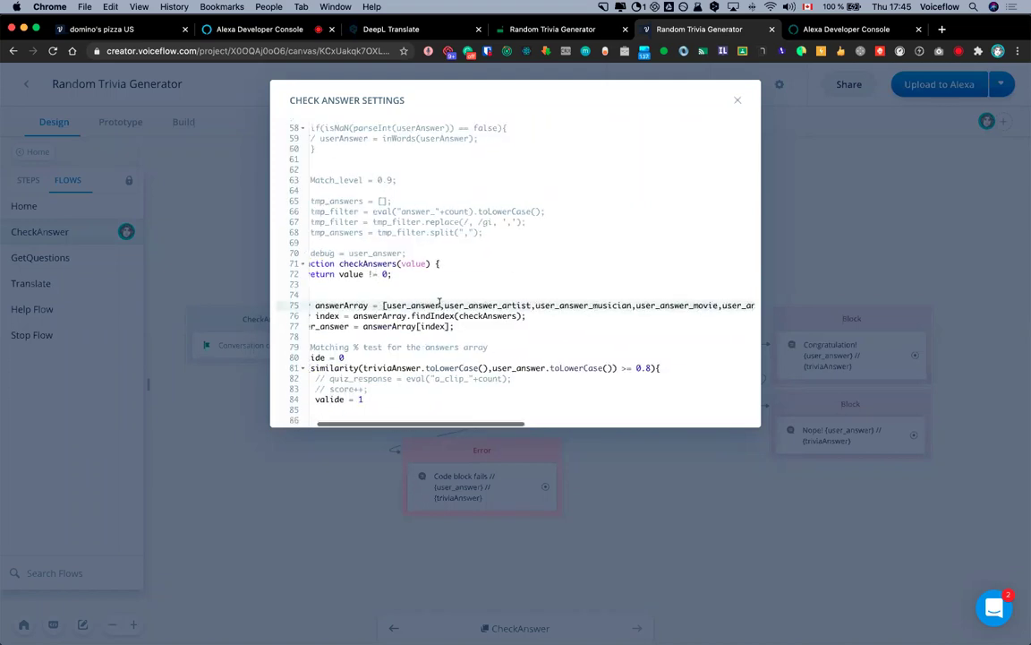
{"action": "scroll", "coordinate": [438, 301], "scroll_direction": "right", "scroll_amount": 3}
{"action": "scroll", "coordinate": [430, 304], "scroll_direction": "left", "scroll_amount": 10}
{"action": "left_click", "coordinate": [399, 305]}
{"action": "scroll", "coordinate": [414, 307], "scroll_direction": "right", "scroll_amount": 2}
{"action": "scroll", "coordinate": [430, 307], "scroll_direction": "left", "scroll_amount": 2}
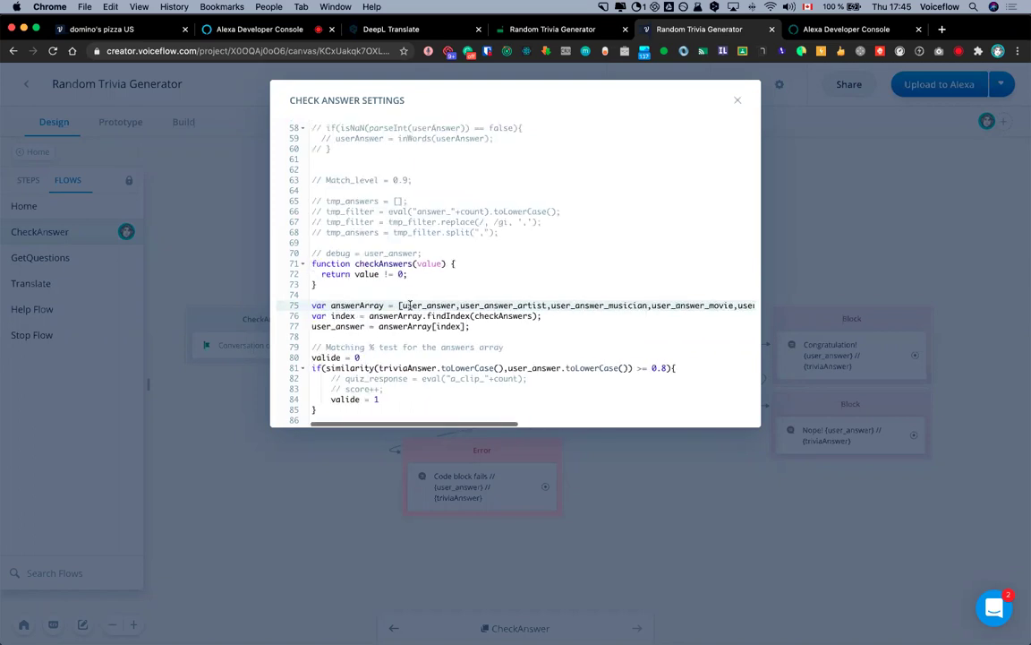
{"action": "scroll", "coordinate": [450, 306], "scroll_direction": "right", "scroll_amount": 3}
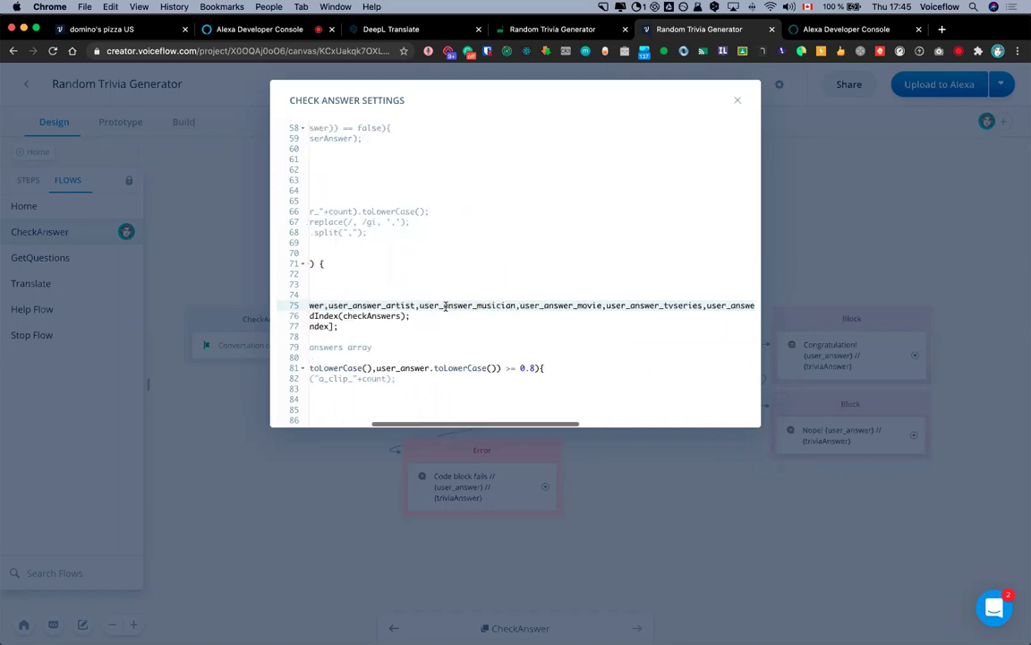
{"action": "scroll", "coordinate": [359, 319], "scroll_direction": "left", "scroll_amount": 3}
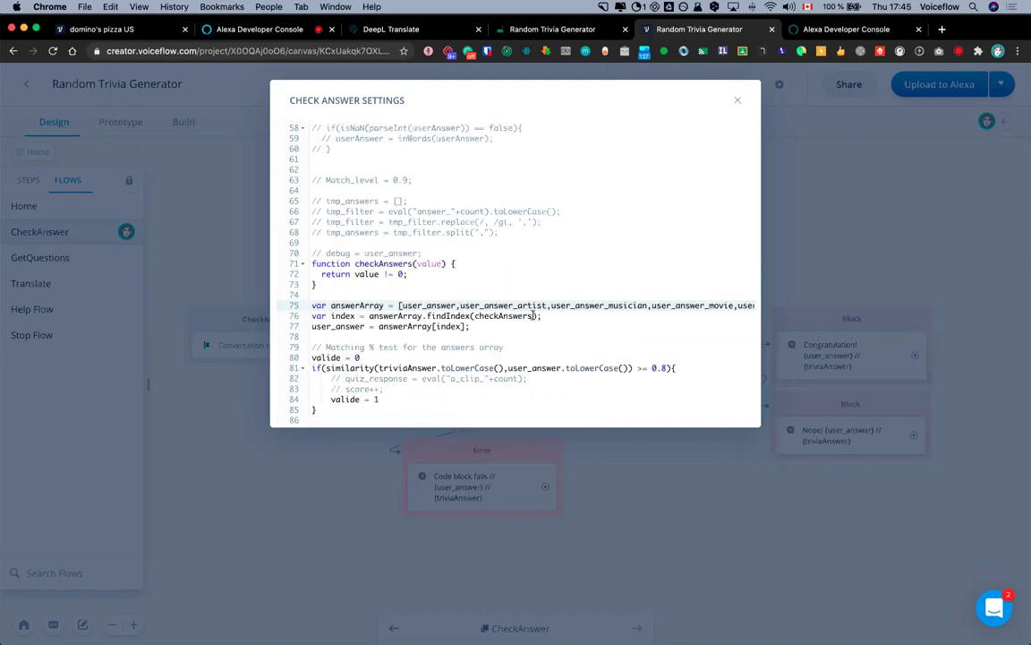
{"action": "scroll", "coordinate": [463, 305], "scroll_direction": "right", "scroll_amount": 5}
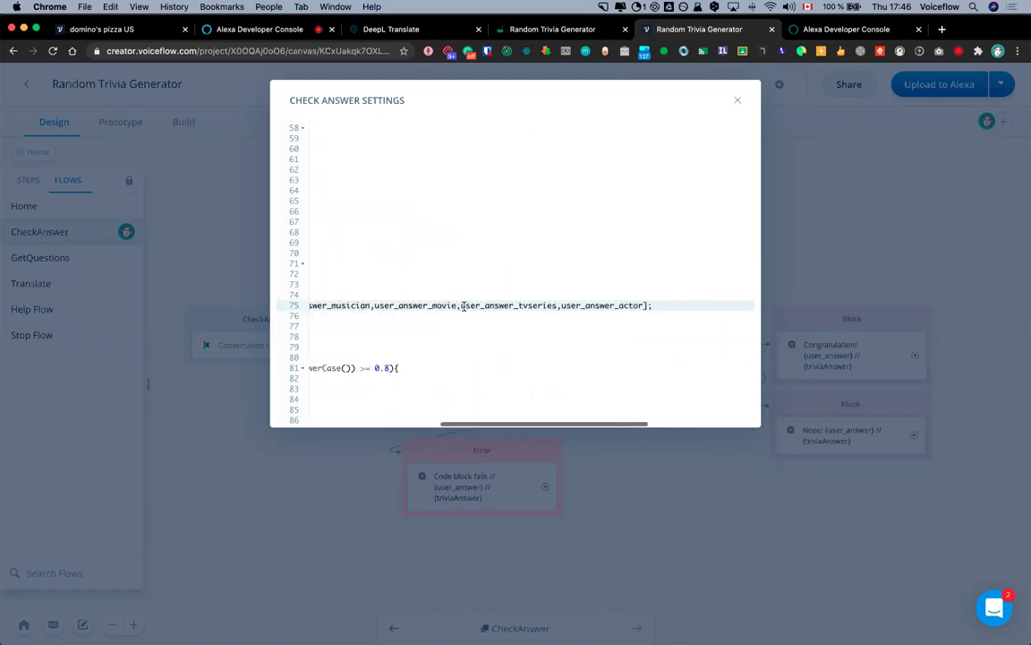
{"action": "scroll", "coordinate": [463, 305], "scroll_direction": "left", "scroll_amount": 5}
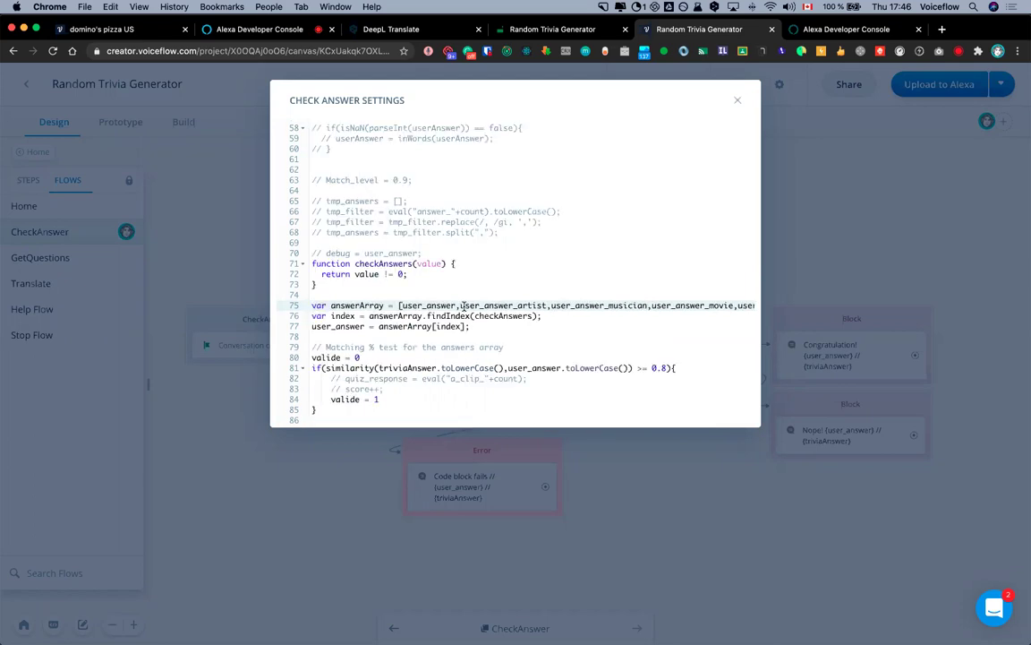
{"action": "scroll", "coordinate": [476, 305], "scroll_direction": "right", "scroll_amount": 1}
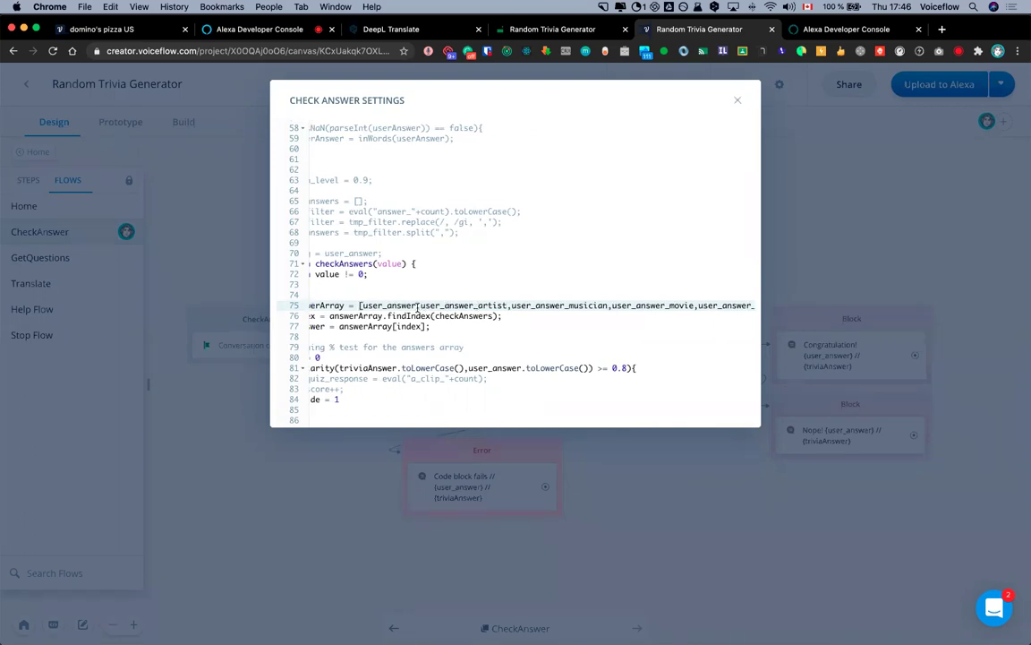
{"action": "scroll", "coordinate": [378, 307], "scroll_direction": "left", "scroll_amount": 1}
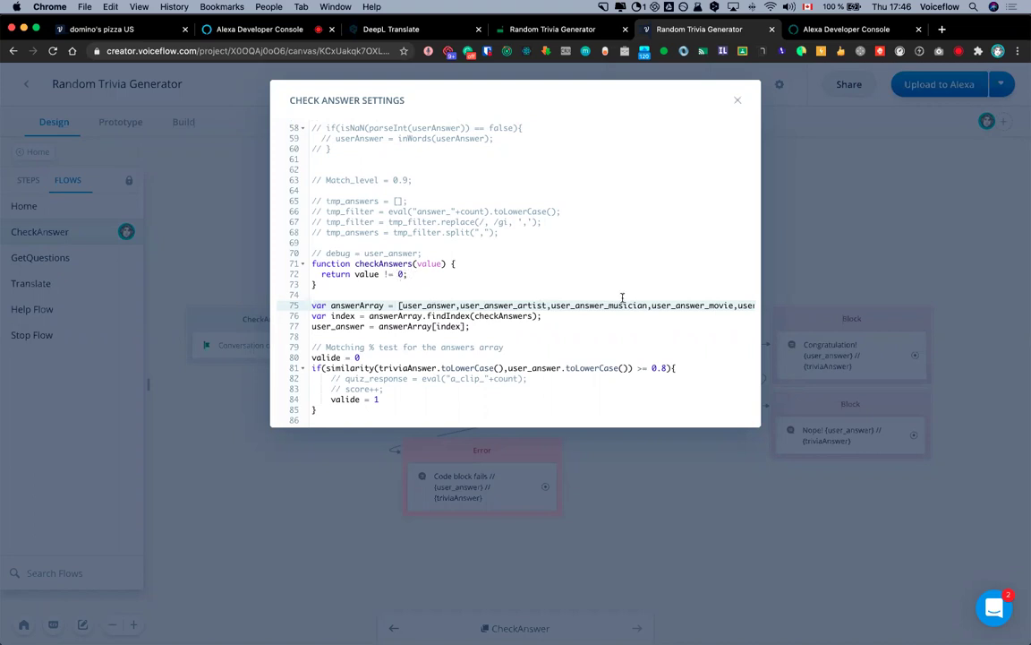
Examine how the Check Answer code assigns answerArray[index] to user_answer, highlighting both sides of the assignment
{"action": "scroll", "coordinate": [527, 325], "scroll_direction": "down", "scroll_amount": 1}
{"action": "scroll", "coordinate": [527, 325], "scroll_direction": "down", "scroll_amount": 2}
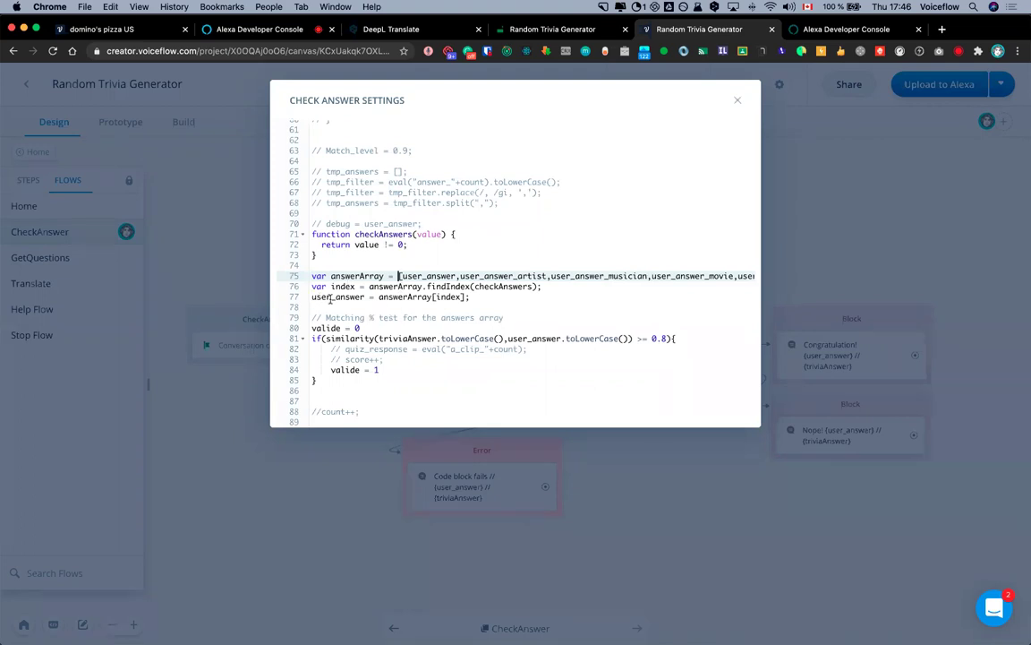
{"action": "double_click", "coordinate": [362, 298]}
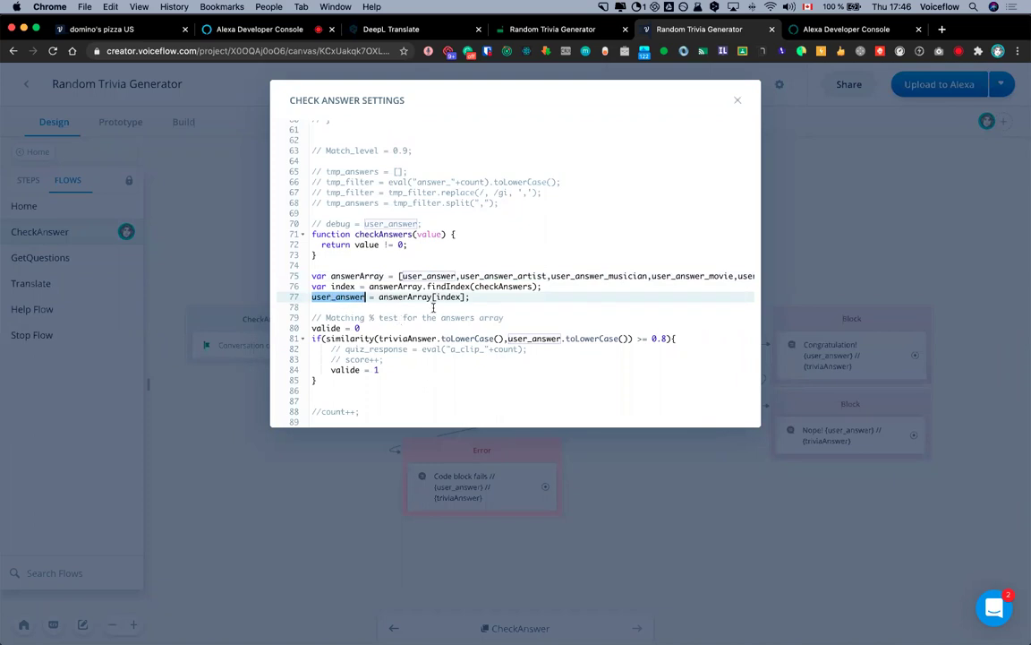
{"action": "left_click_drag", "start_coordinate": [379, 297], "coordinate": [468, 296]}
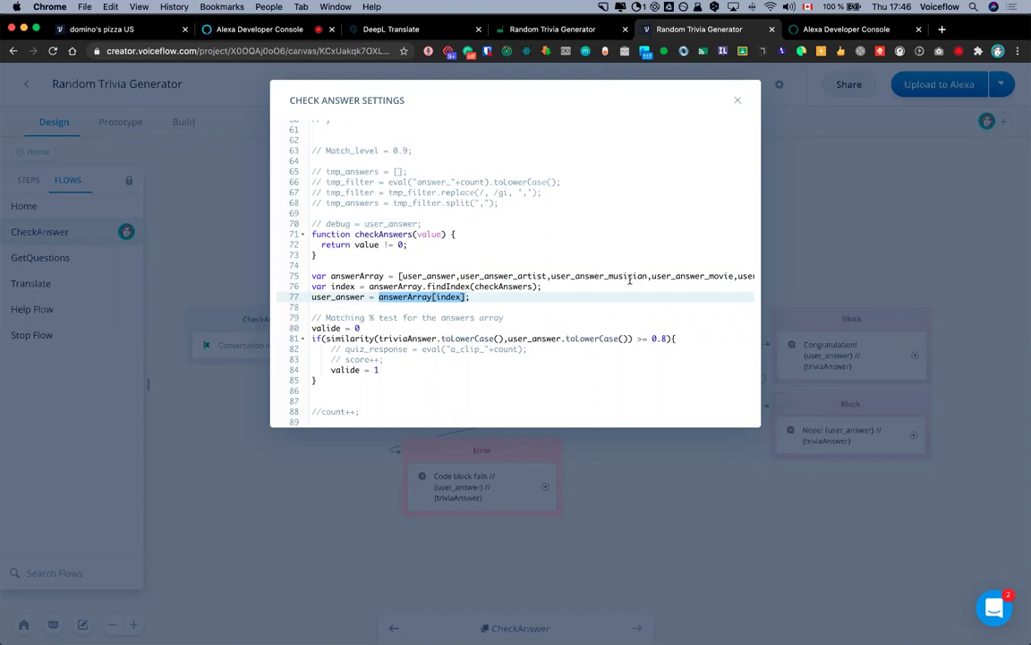
{"action": "left_click", "coordinate": [570, 295]}
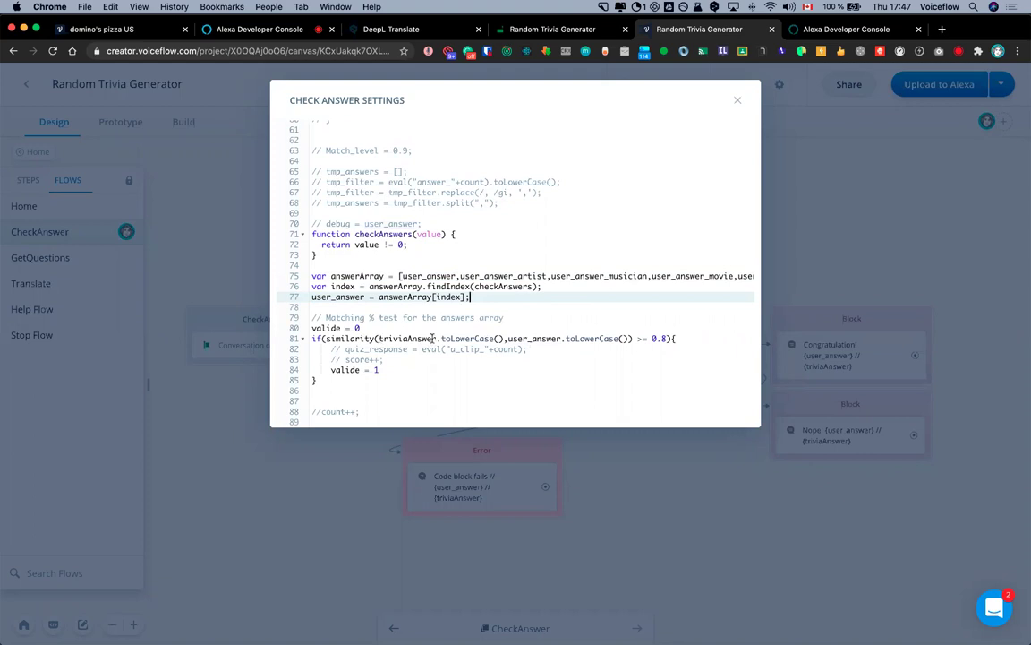
Inspect the triviaAnswer and user_answer arguments in the similarity condition, then close the expanded code editor
{"action": "double_click", "coordinate": [387, 338]}
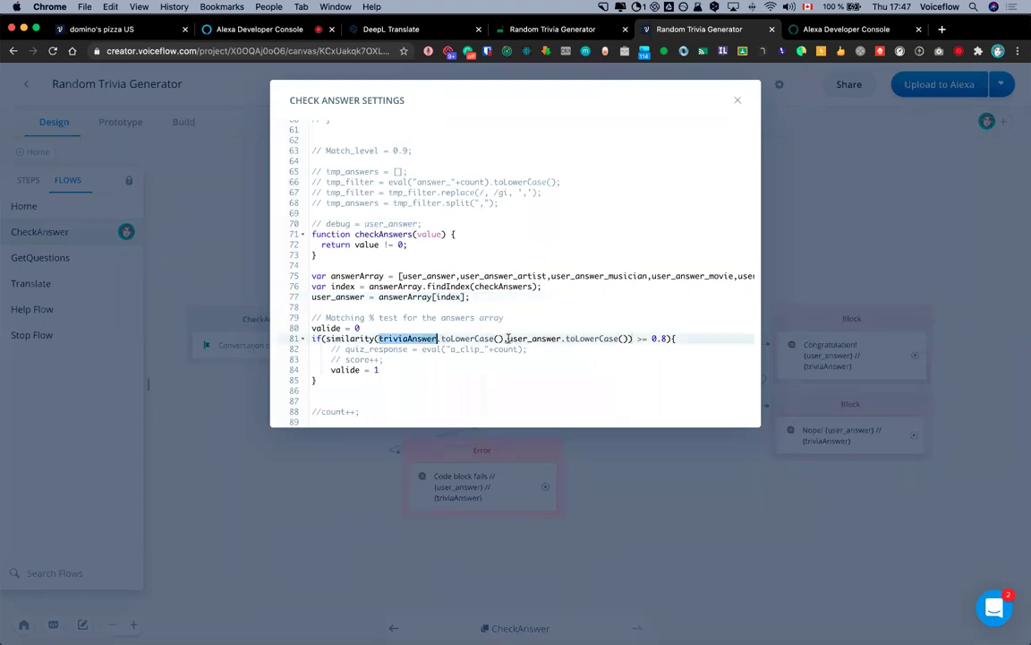
{"action": "left_click_drag", "start_coordinate": [508, 338], "coordinate": [557, 339]}
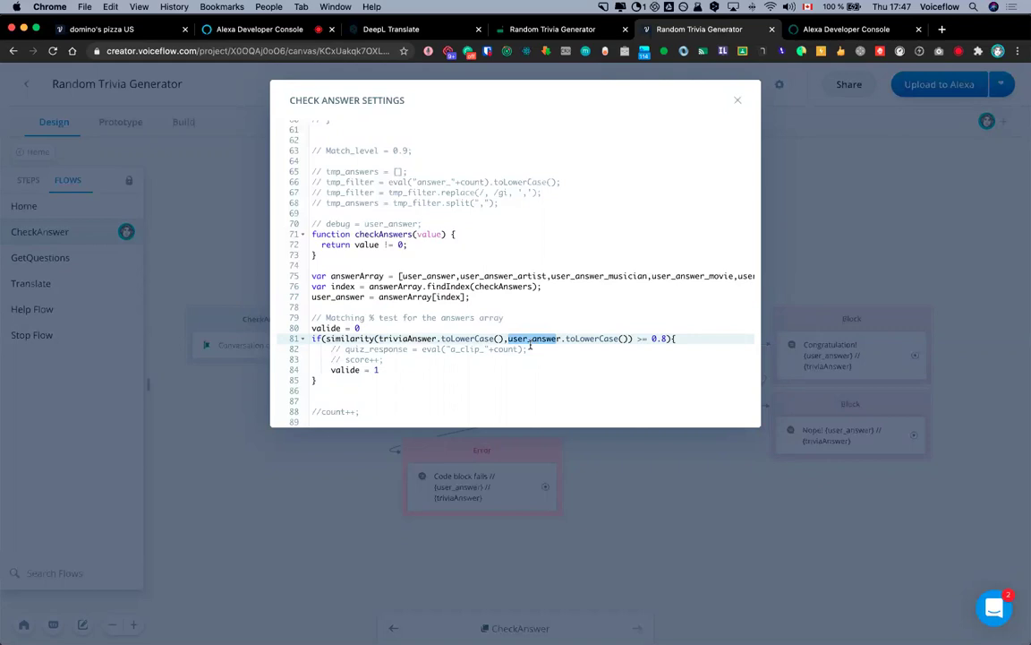
{"action": "left_click", "coordinate": [522, 338]}
{"action": "double_click", "coordinate": [520, 339]}
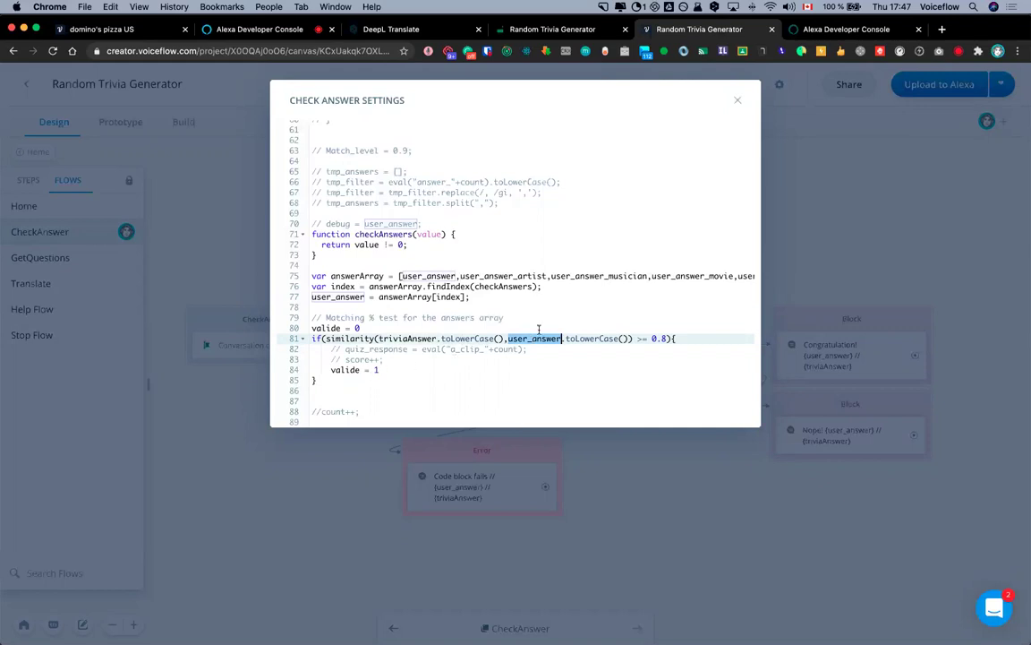
{"action": "key", "text": "Escape"}
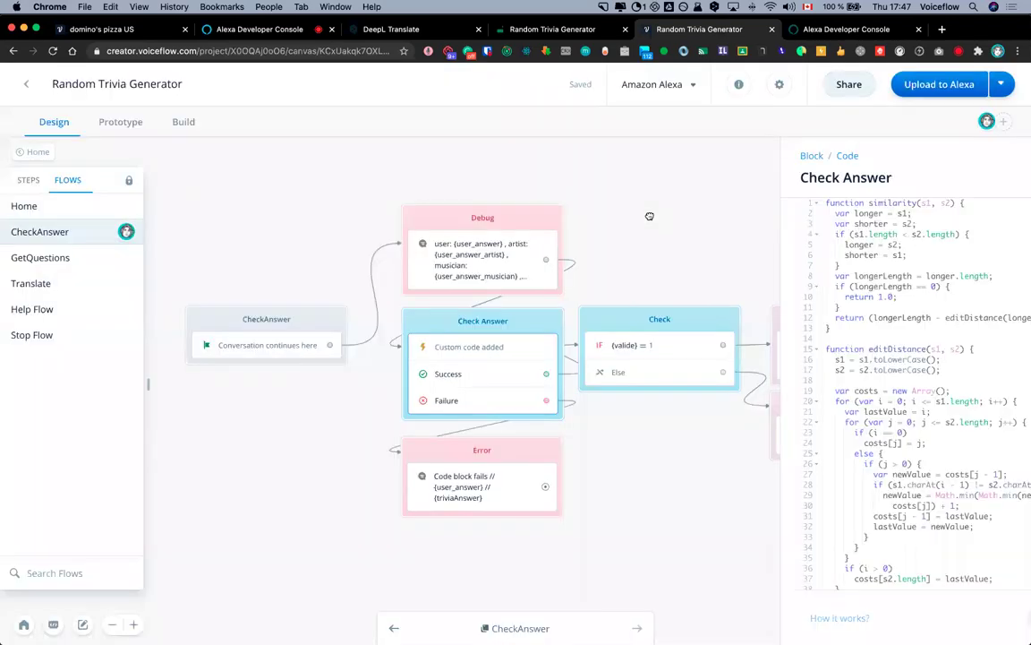
Inspect the speak step for a wrong answer in the CheckAnswer flow, then close its settings
{"action": "left_click", "coordinate": [467, 339]}
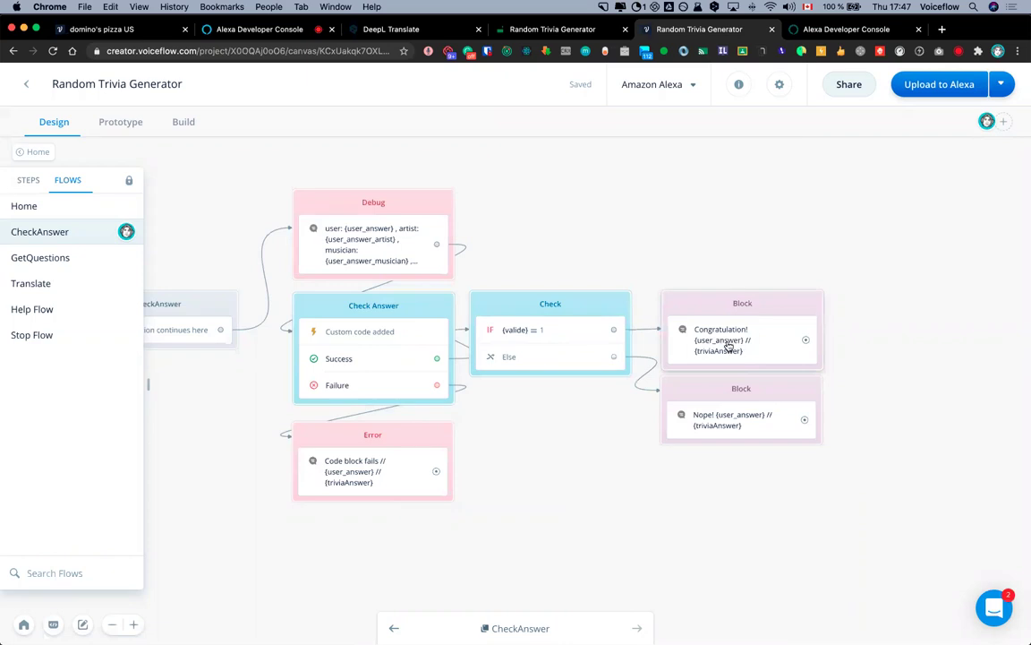
{"action": "left_click", "coordinate": [743, 419]}
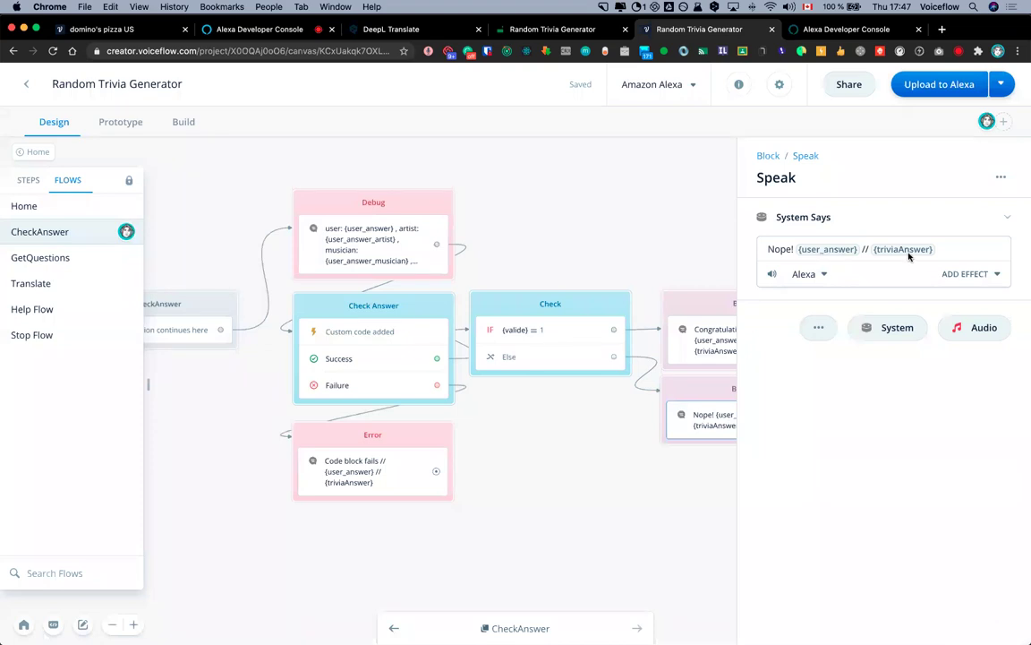
{"action": "left_click", "coordinate": [594, 178]}
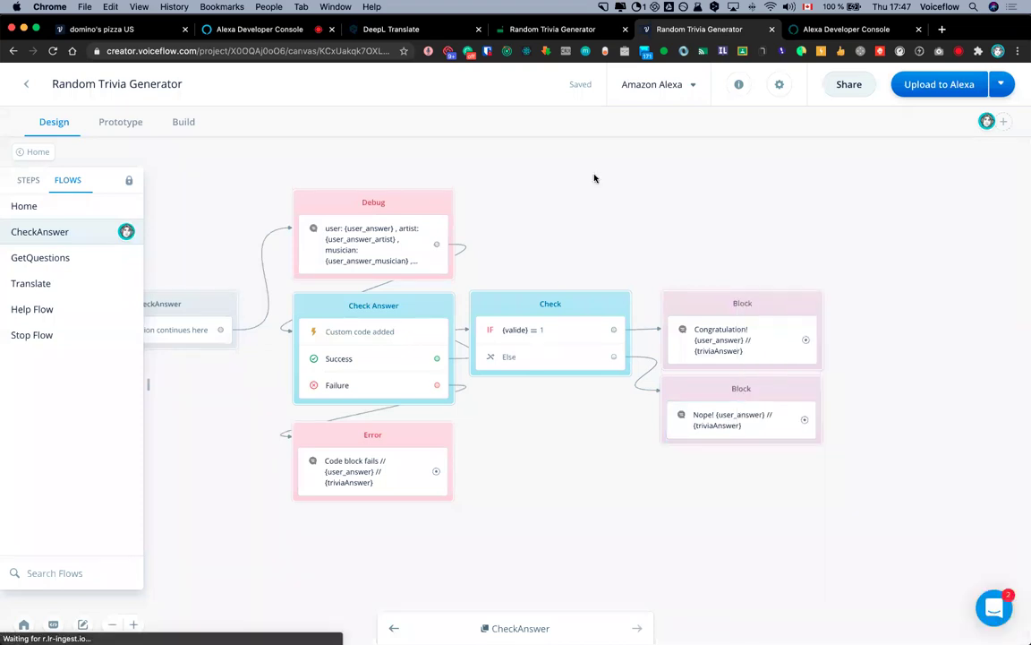
Return to the Home flow, inspect the Another block's speak message, and shift that block slightly upward
{"action": "left_click", "coordinate": [27, 152]}
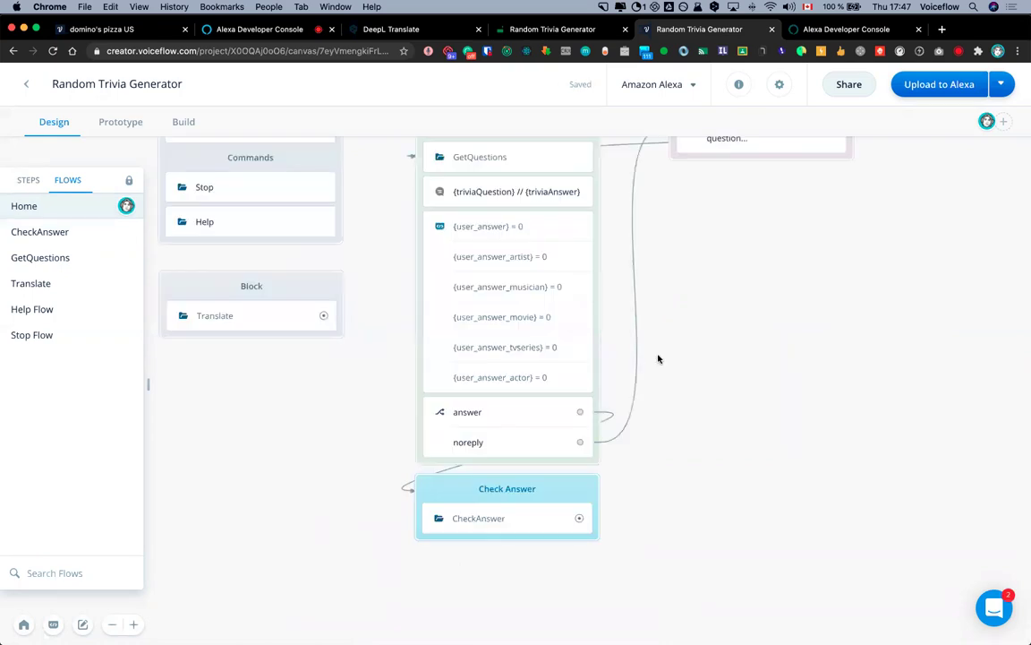
{"action": "scroll", "coordinate": [653, 358], "scroll_direction": "up", "scroll_amount": 3}
{"action": "scroll", "coordinate": [654, 358], "scroll_direction": "right", "scroll_amount": 3}
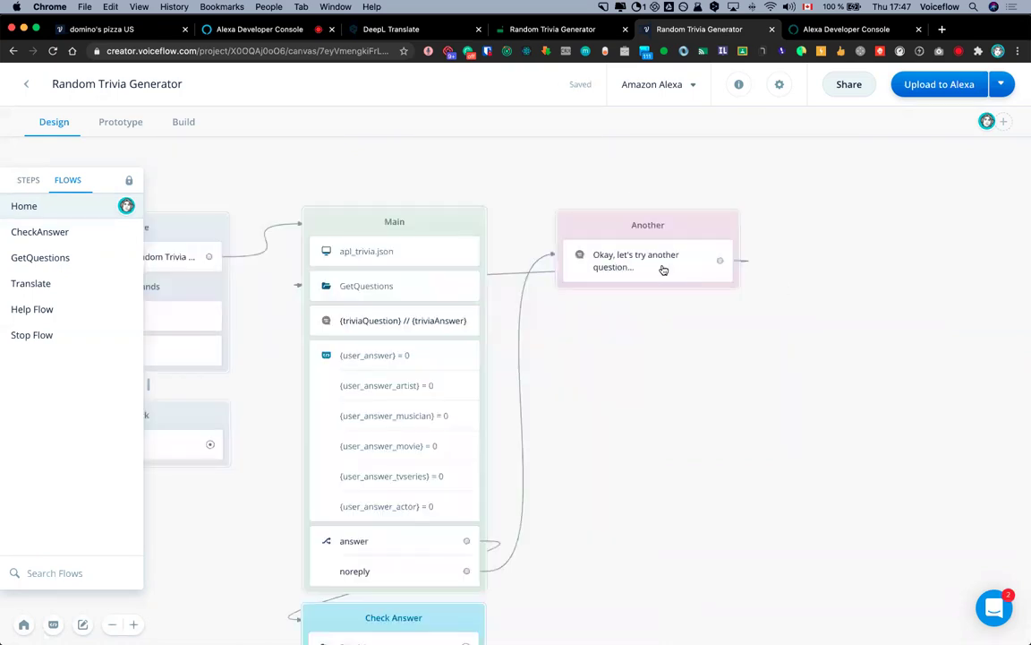
{"action": "scroll", "coordinate": [693, 258], "scroll_direction": "left", "scroll_amount": 3}
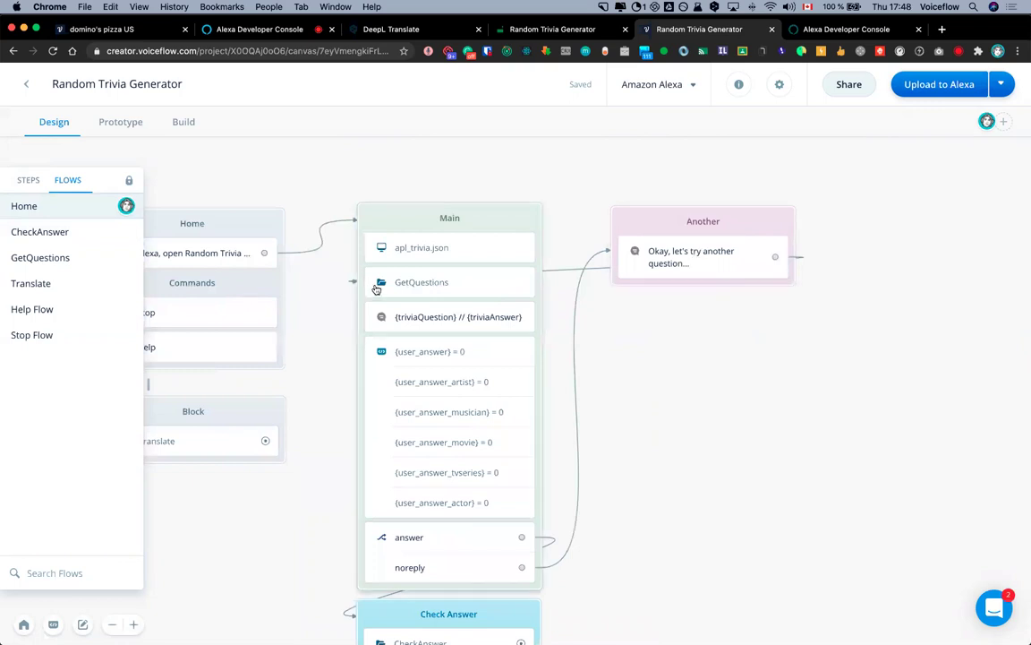
{"action": "left_click", "coordinate": [759, 234]}
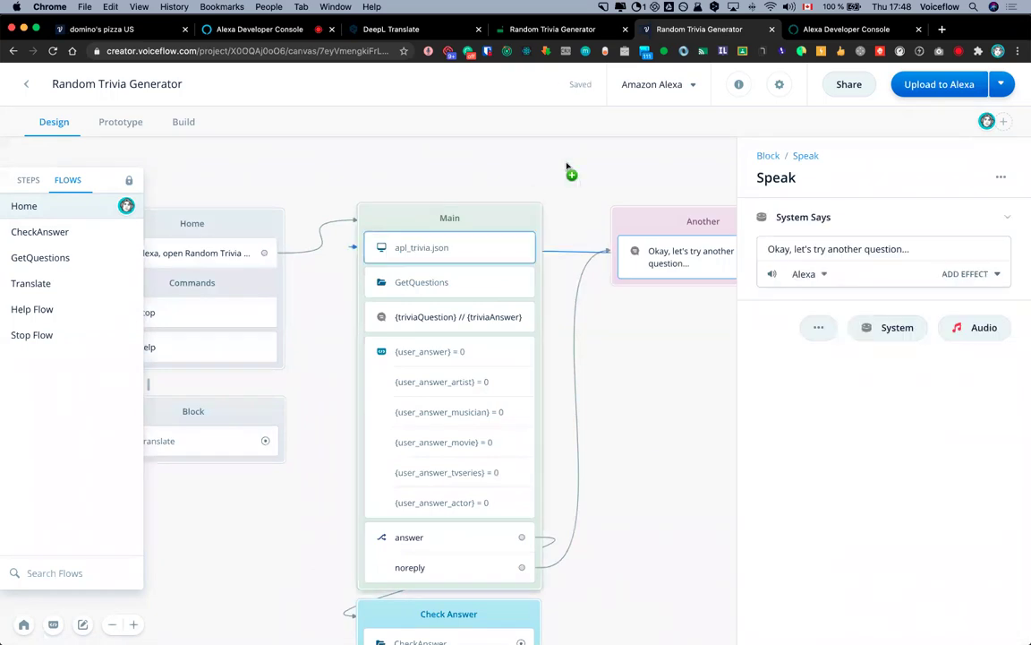
{"action": "left_click", "coordinate": [600, 198]}
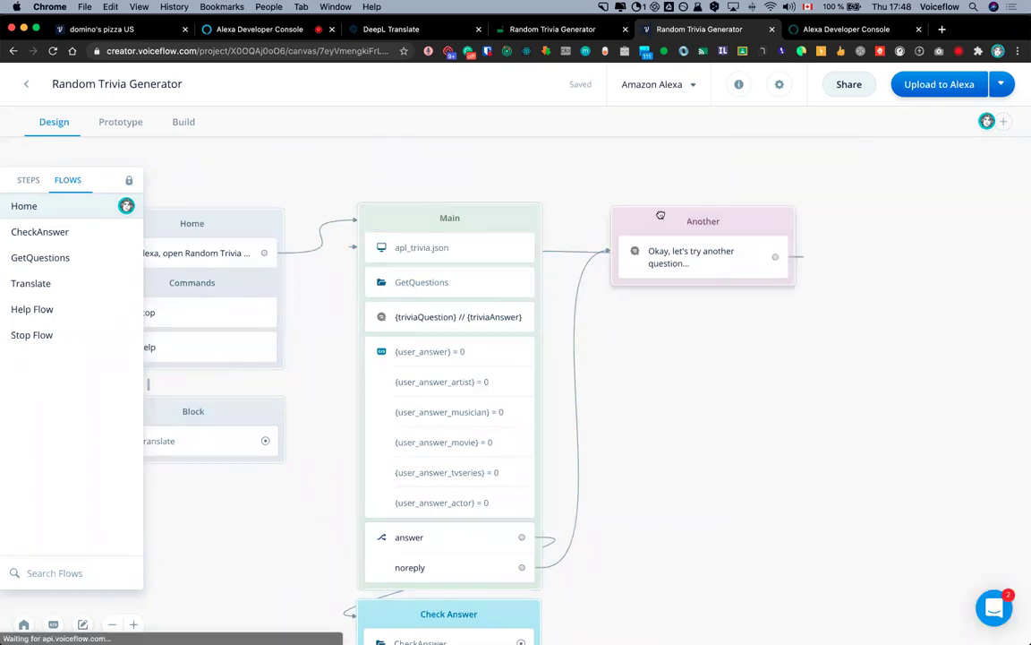
{"action": "left_click_drag", "start_coordinate": [660, 216], "coordinate": [659, 208]}
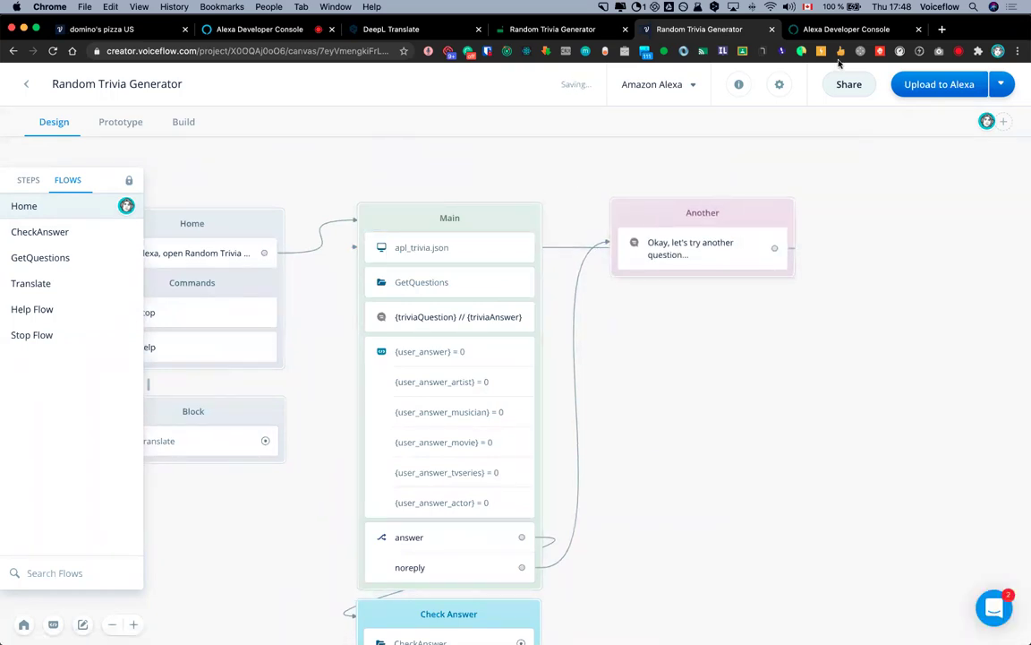
Switch to the Alexa Developer Console test simulator and launch the skill with the utterance "random trivia generator"
{"action": "key", "text": "ctrl+Tab"}
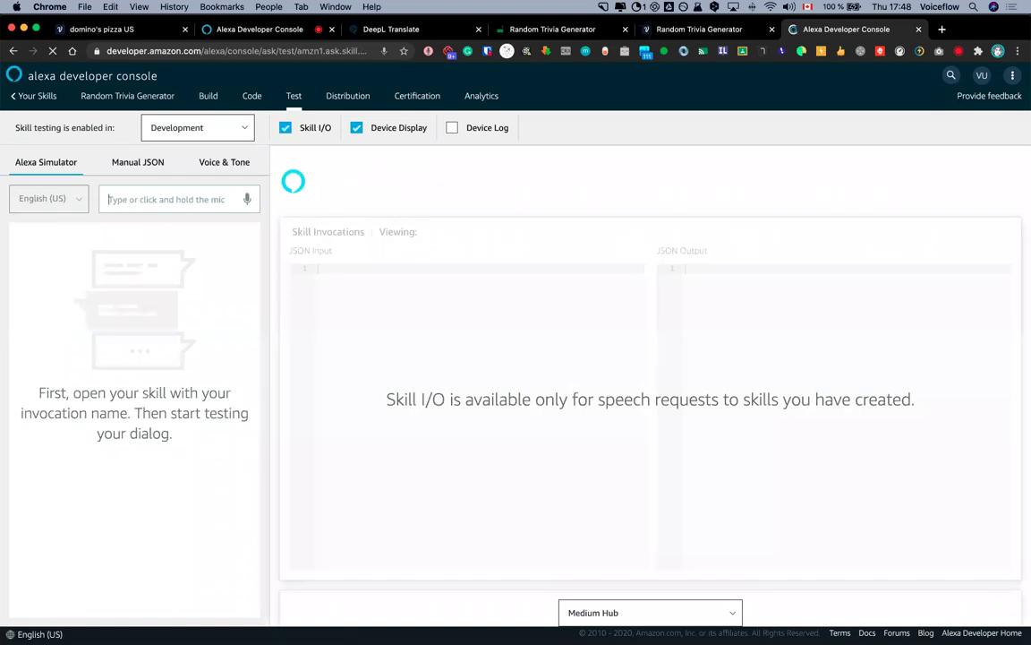
{"action": "type", "text": "random"}
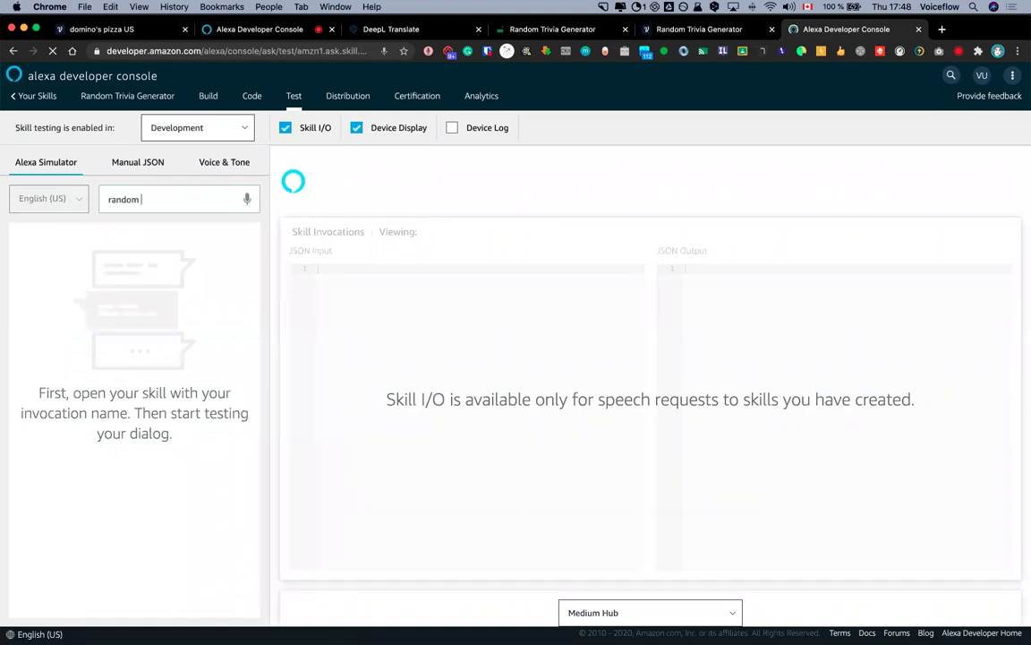
{"action": "type", "text": " trivia generat"}
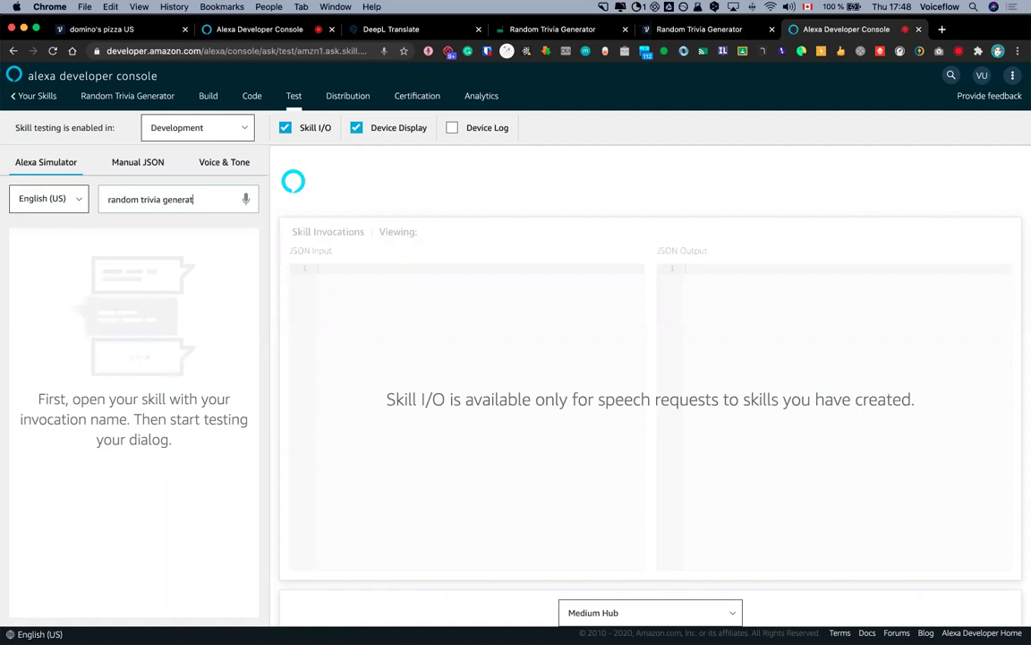
{"action": "type", "text": "or"}
{"action": "key", "text": "Return"}
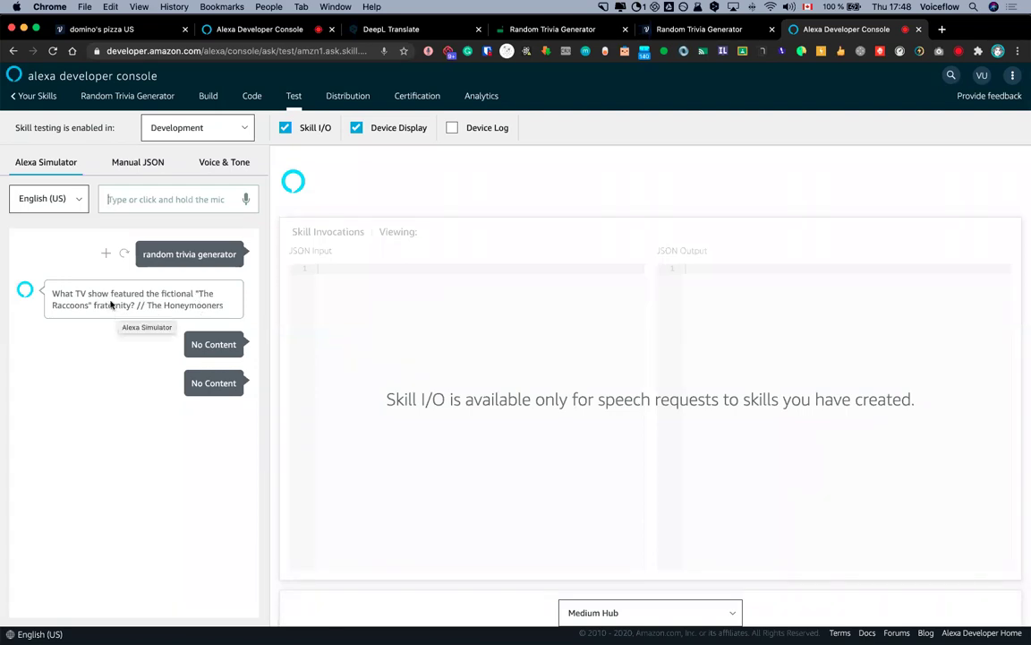
Copy the answer "The Honeymooners" from the simulator's response into the utterance field
{"action": "left_click_drag", "start_coordinate": [148, 306], "coordinate": [224, 309]}
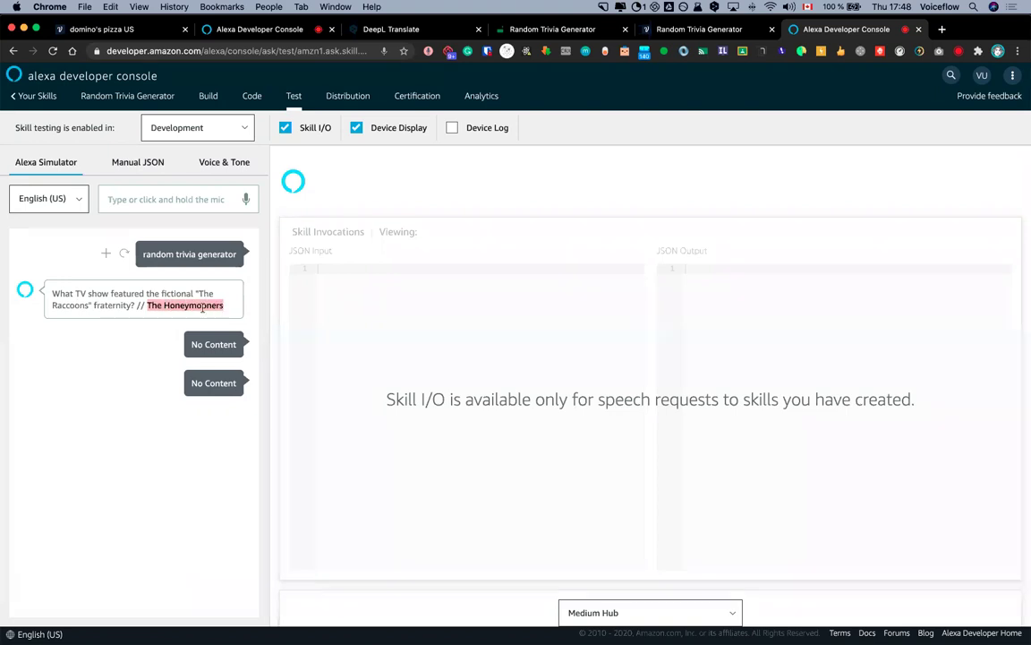
{"action": "left_click_drag", "start_coordinate": [152, 306], "coordinate": [226, 308]}
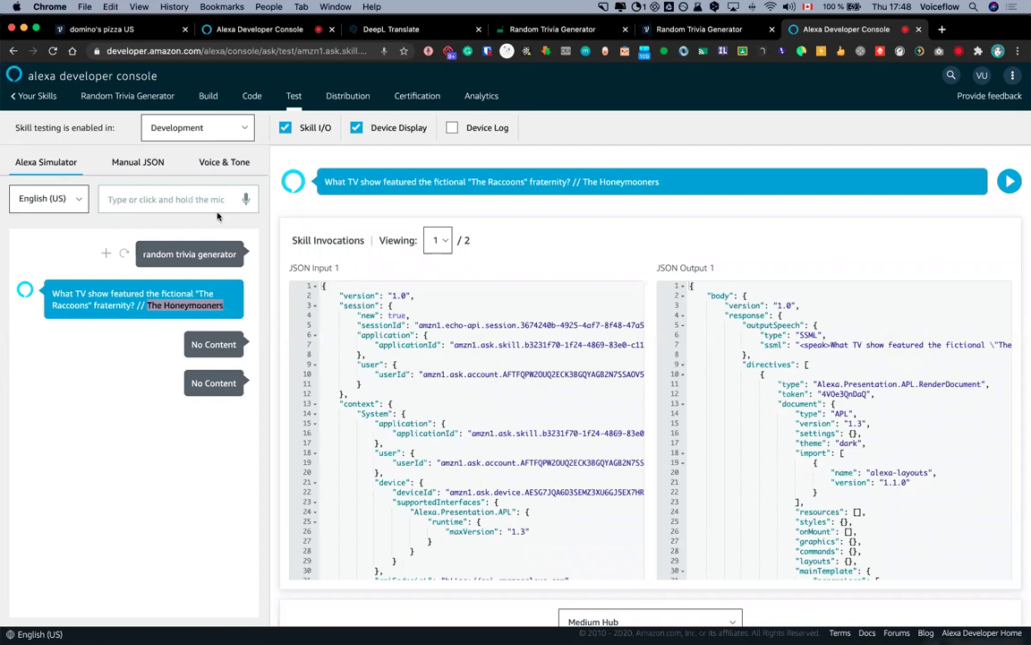
{"action": "key", "text": "super+c"}
{"action": "left_click", "coordinate": [161, 198]}
{"action": "key", "text": "super+v"}
Alter the pasted answer to the misspelled "the Honeymoners" and send it to the skill
{"action": "left_click", "coordinate": [113, 199]}
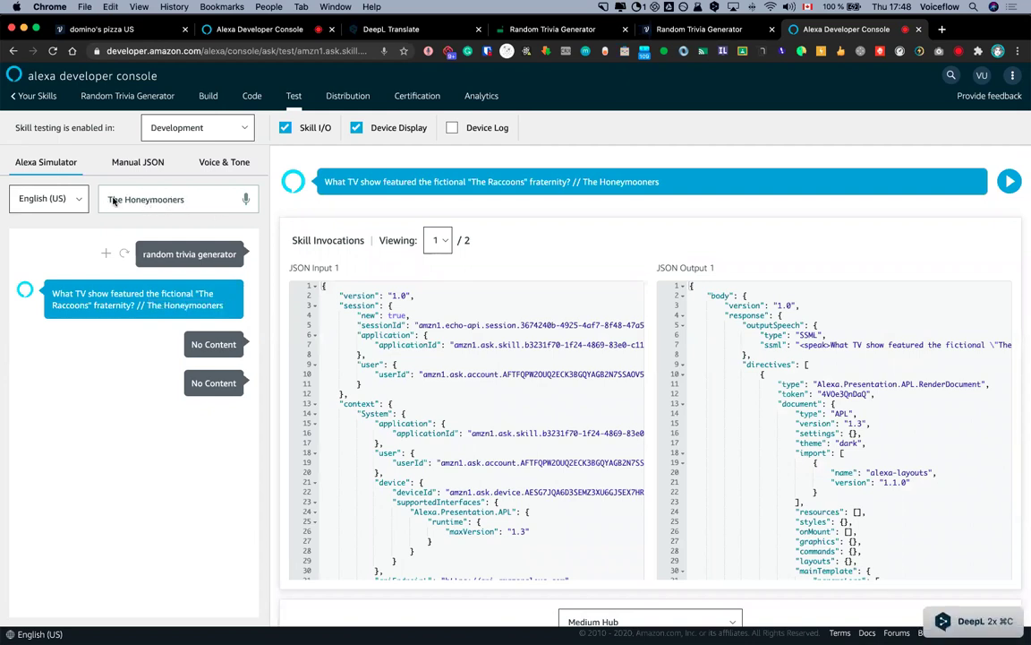
{"action": "key", "text": "BackSpace"}
{"action": "type", "text": "t"}
{"action": "left_click", "coordinate": [145, 199]}
{"action": "key", "text": "BackSpace"}
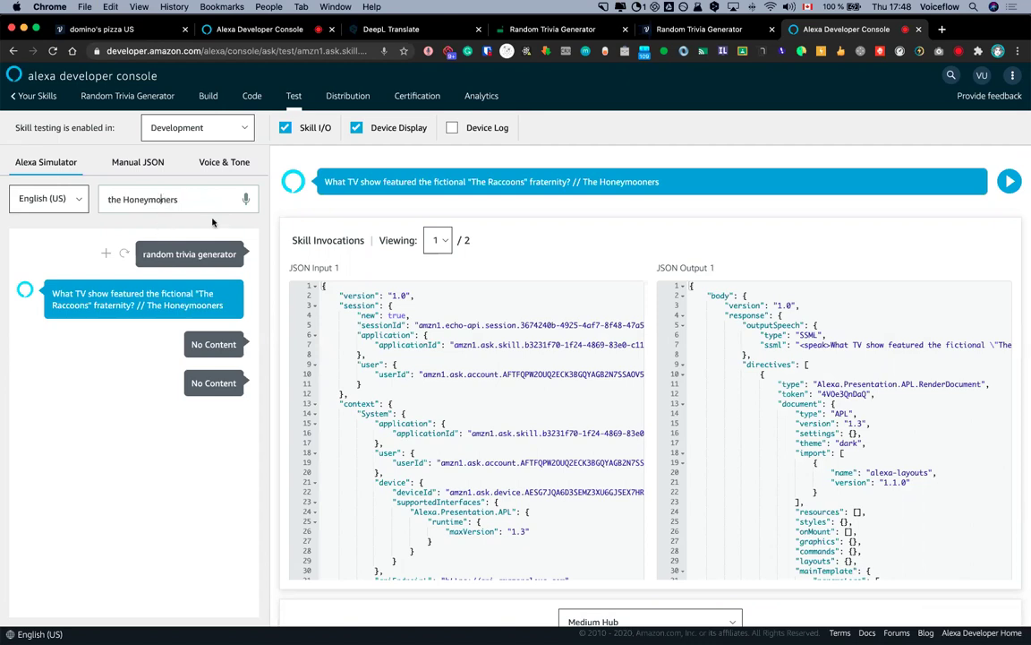
{"action": "left_click", "coordinate": [186, 206]}
{"action": "key", "text": "Return"}
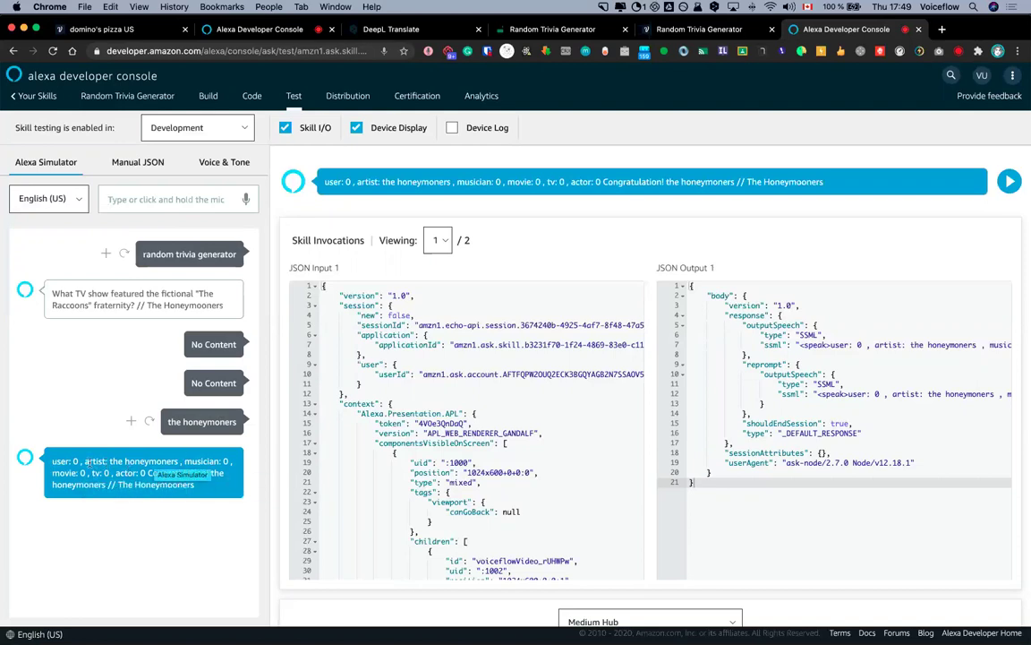
Examine the artist slot and its captured value in the skill's debug response
{"action": "left_click_drag", "start_coordinate": [85, 462], "coordinate": [178, 461]}
{"action": "left_click", "coordinate": [107, 461]}
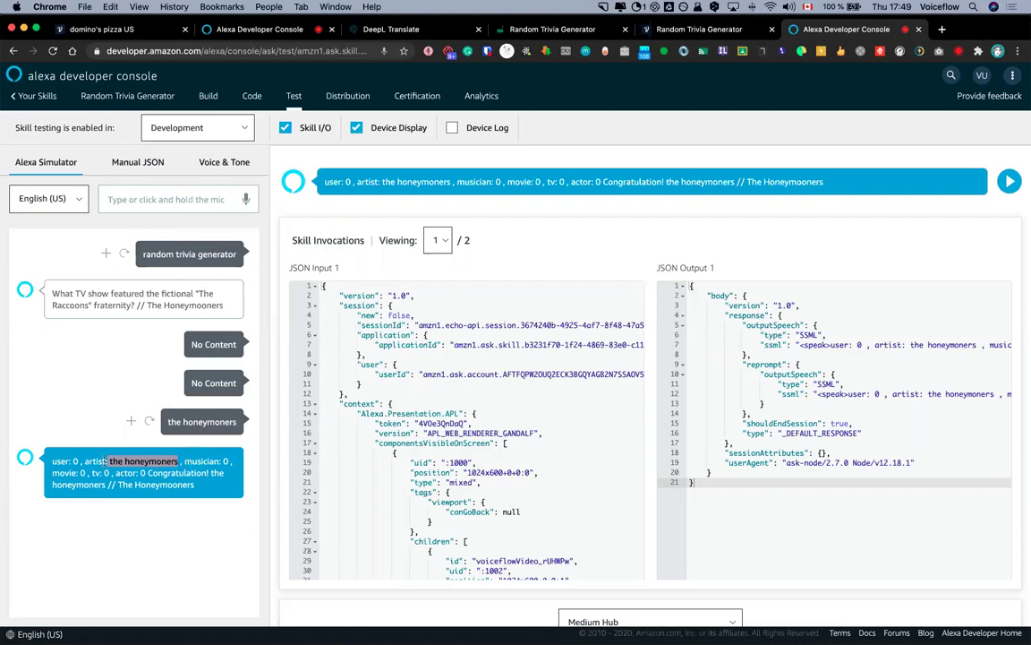
{"action": "left_click_drag", "start_coordinate": [84, 461], "coordinate": [109, 461]}
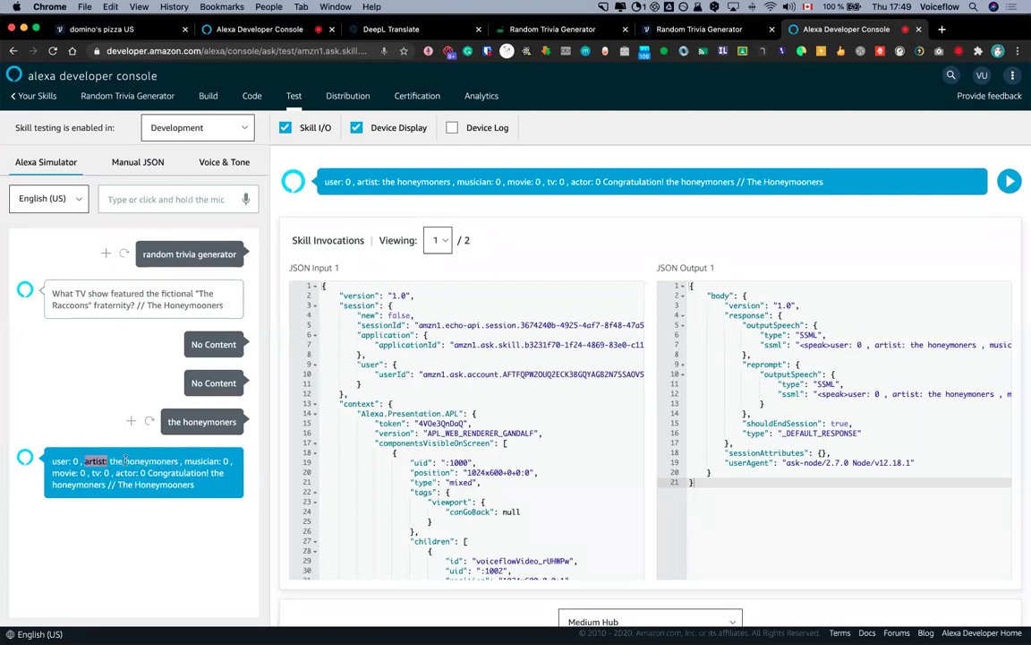
{"action": "left_click", "coordinate": [157, 463]}
Compare the misspelled user answer with the expected answer "The Honeymooners" in the congratulation message
{"action": "left_click_drag", "start_coordinate": [51, 484], "coordinate": [111, 485]}
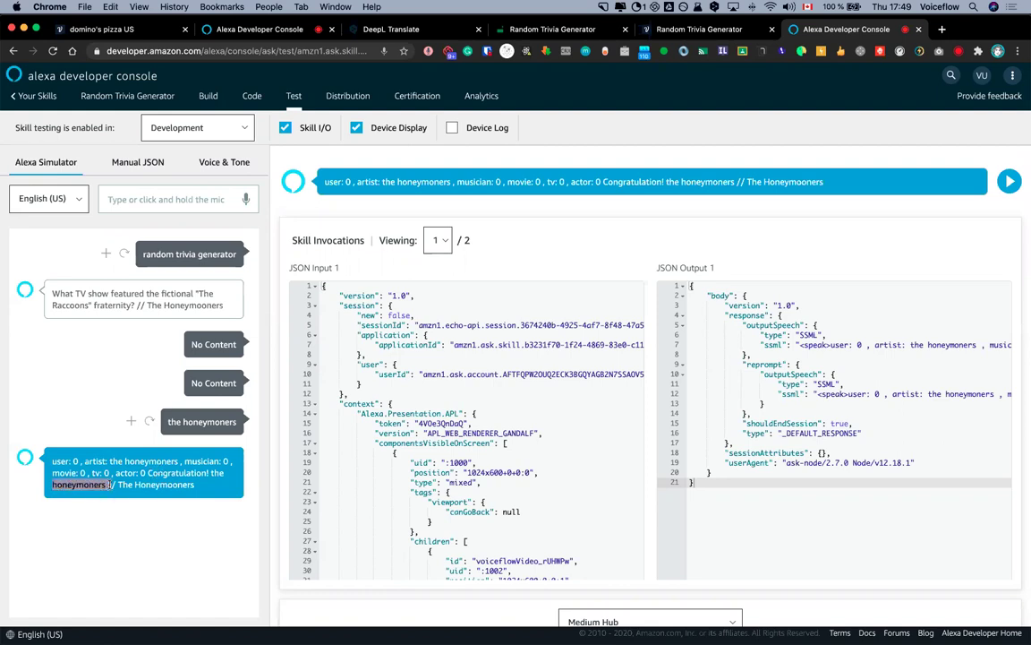
{"action": "left_click", "coordinate": [57, 475]}
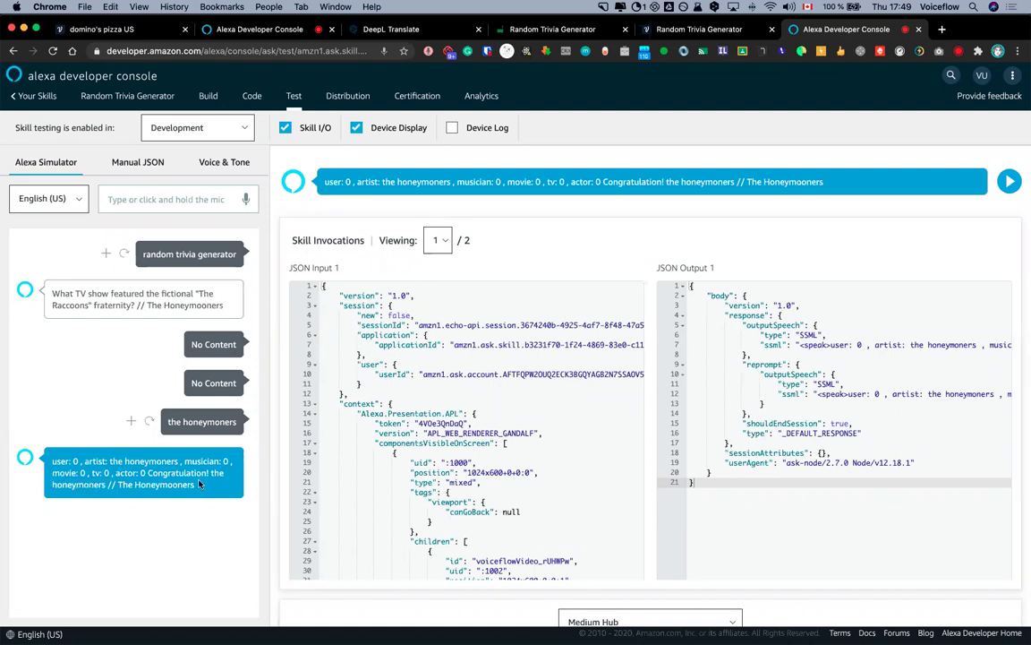
{"action": "left_click_drag", "start_coordinate": [51, 485], "coordinate": [107, 485]}
{"action": "left_click", "coordinate": [115, 484]}
{"action": "left_click_drag", "start_coordinate": [194, 485], "coordinate": [120, 484]}
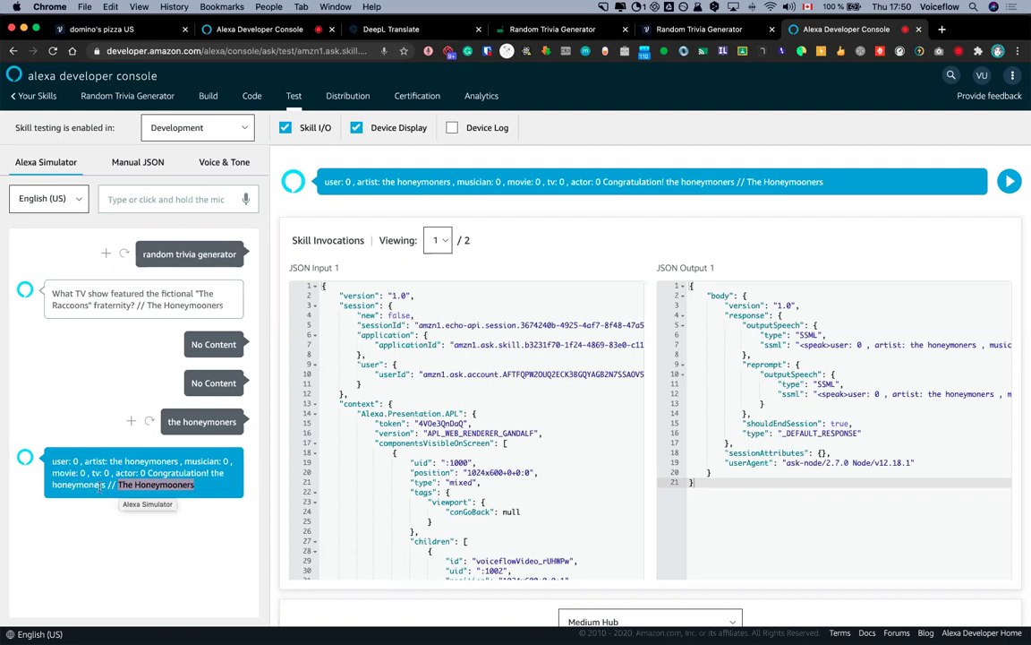
{"action": "left_click", "coordinate": [97, 485]}
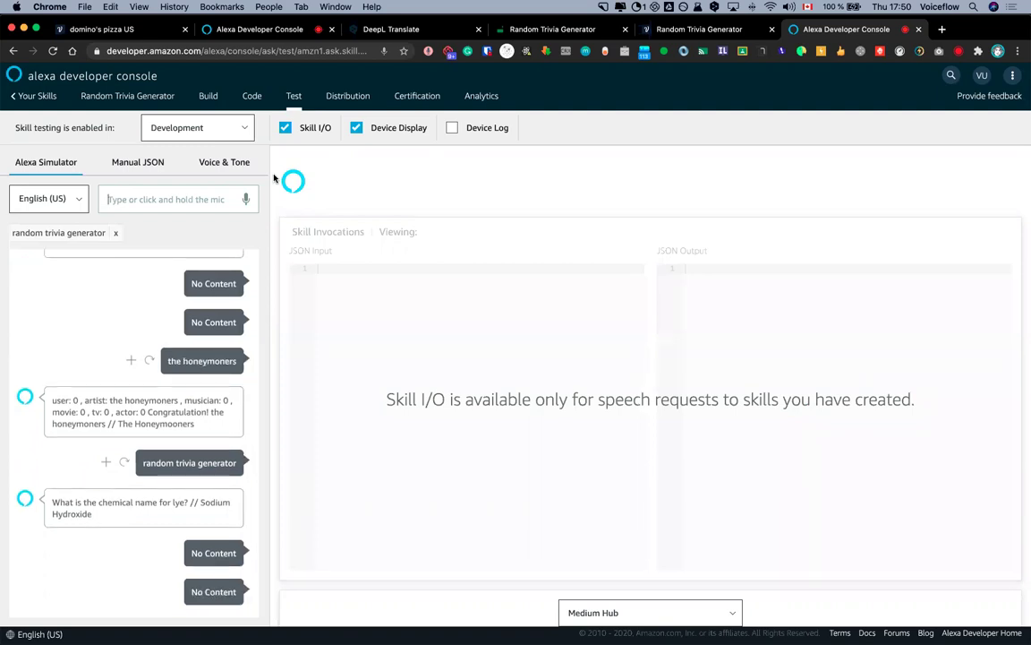
Answer the lye question by copying "Sodium Hydroxide" from the skill's response and sending it as the utterance
{"action": "left_click_drag", "start_coordinate": [200, 501], "coordinate": [203, 512]}
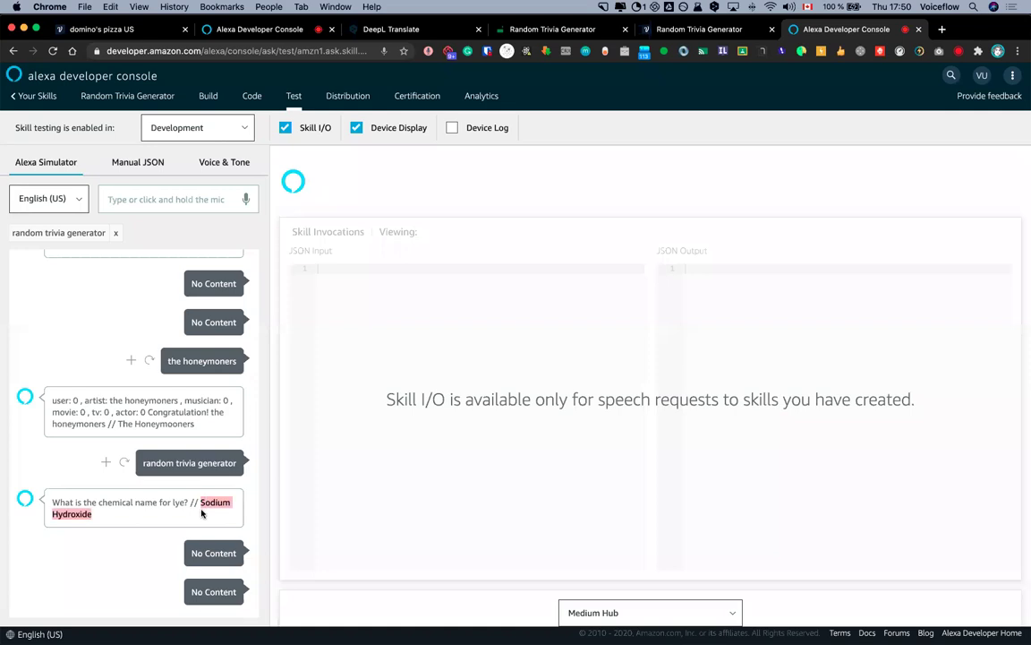
{"action": "key", "text": "super+c"}
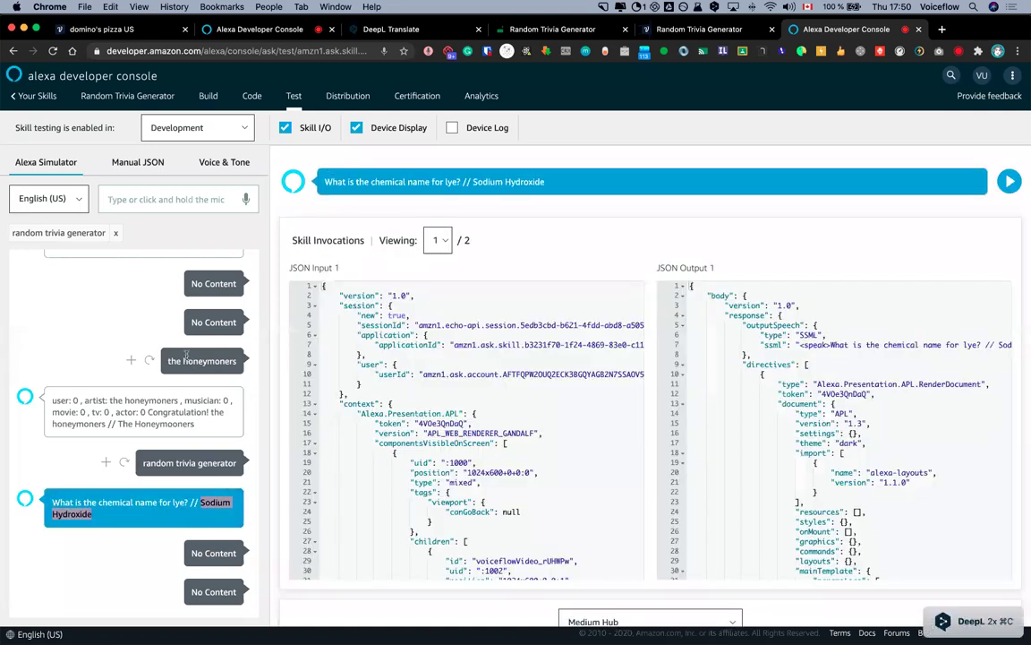
{"action": "left_click", "coordinate": [166, 201]}
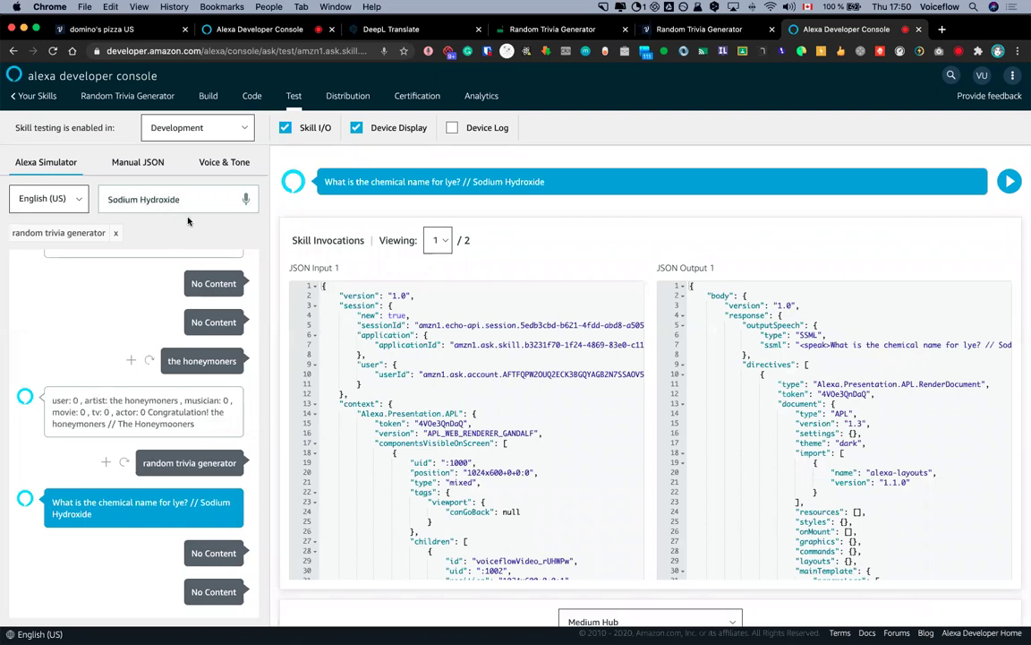
{"action": "key", "text": "Return"}
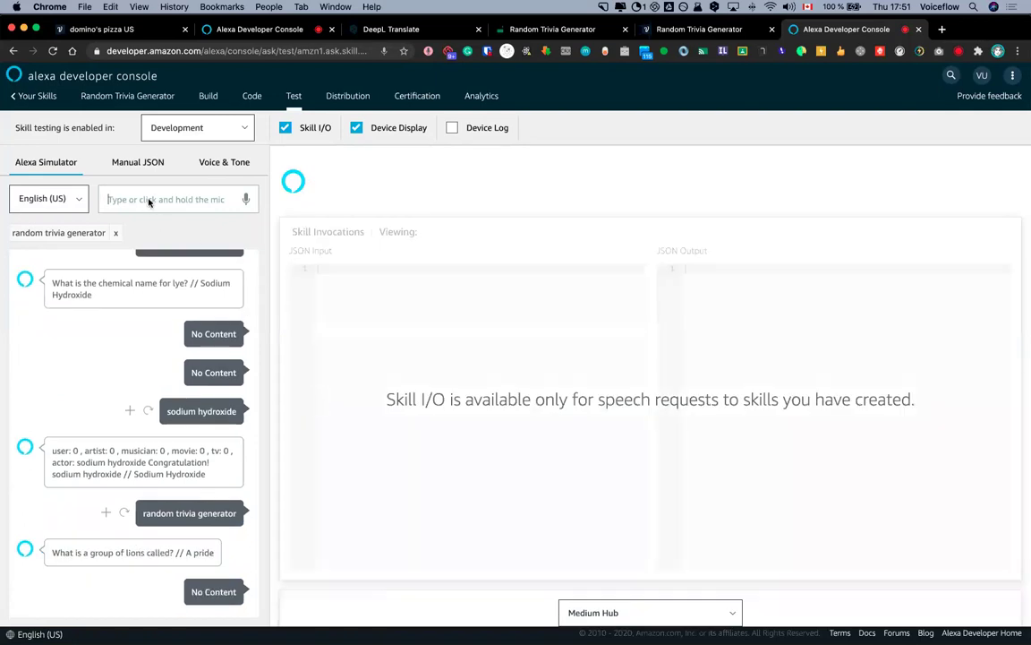
Answer the group-of-lions question with "it's a pride" and inspect the user value in the debug response
{"action": "type", "text": "i"}
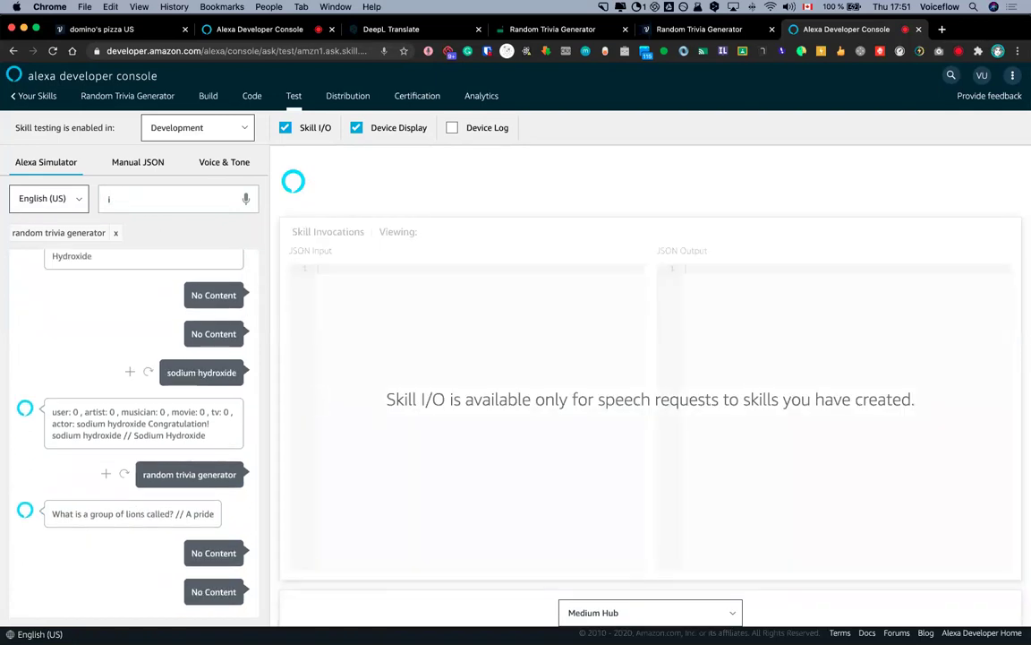
{"action": "type", "text": "t's a pride"}
{"action": "key", "text": "Return"}
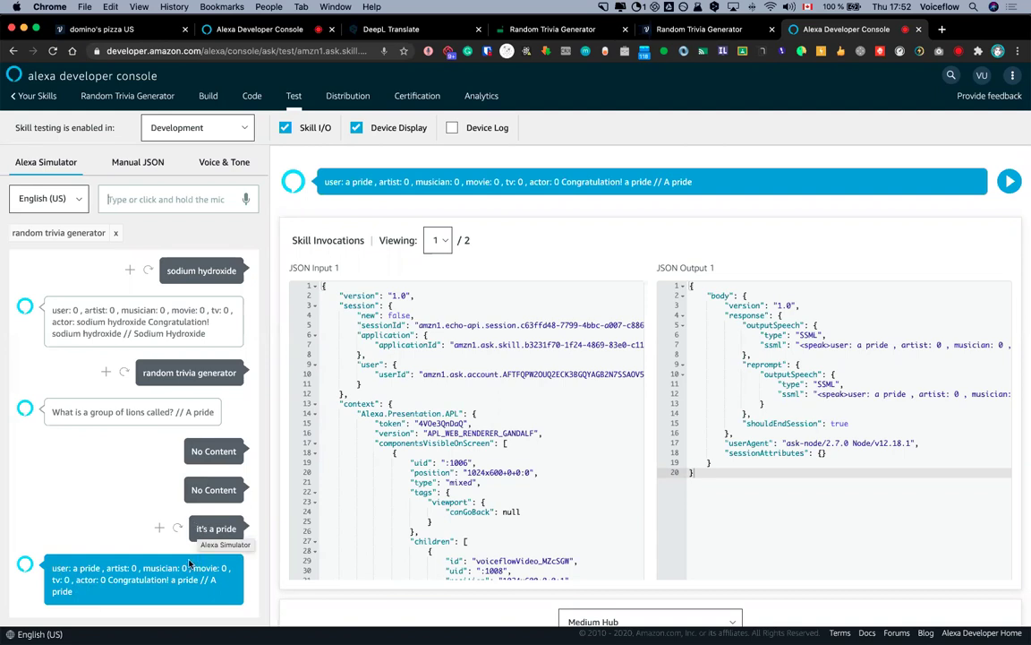
{"action": "mouse_move", "coordinate": [52, 568]}
{"action": "left_mouse_down"}
{"action": "mouse_move", "coordinate": [105, 568]}
{"action": "mouse_move", "coordinate": [72, 568]}
{"action": "left_mouse_up"}
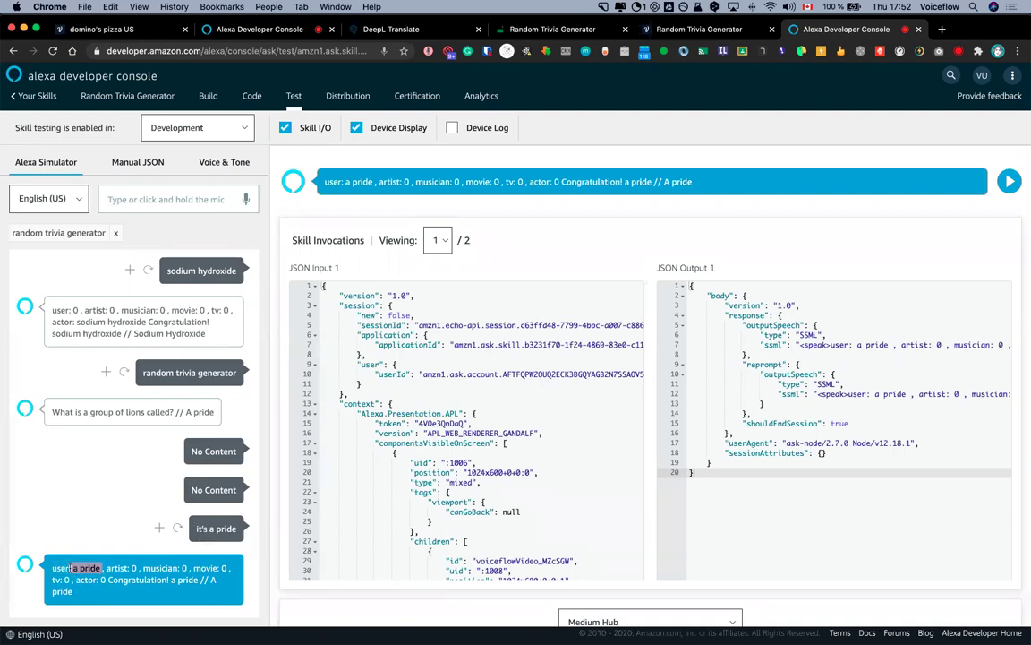
{"action": "left_click", "coordinate": [111, 569]}
Relaunch the skill with the recent utterance "random trivia generator" and answer the Nat King Cole question with 1965
{"action": "left_click", "coordinate": [76, 234]}
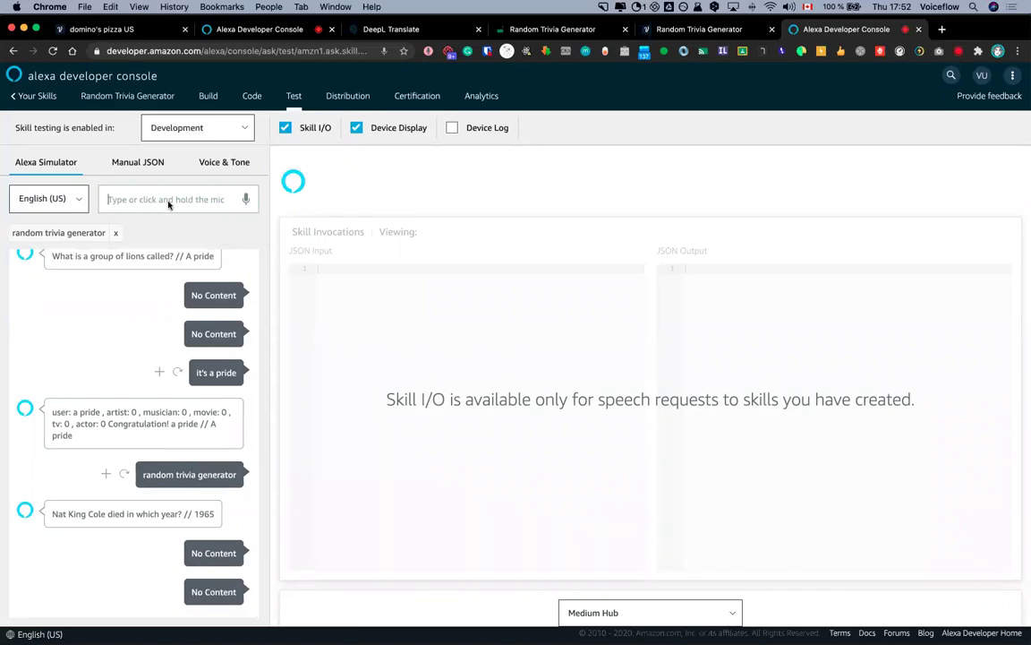
{"action": "type", "text": "1965"}
{"action": "key", "text": "Return"}
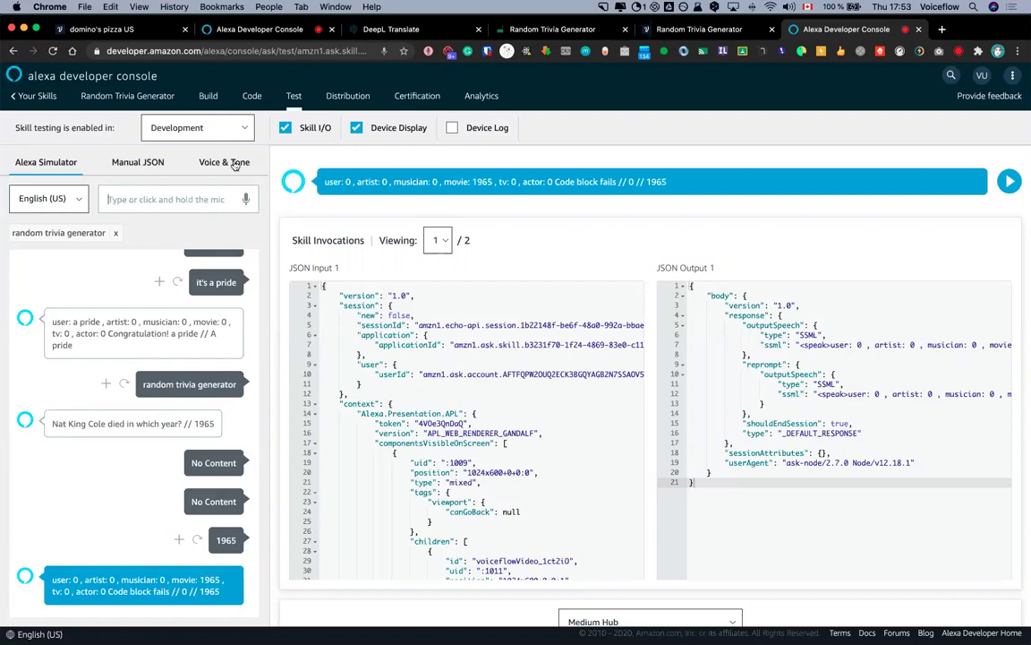
Switch back to the Random Trivia Generator project in Voiceflow and view the whole Home flow
{"action": "left_click", "coordinate": [683, 34]}
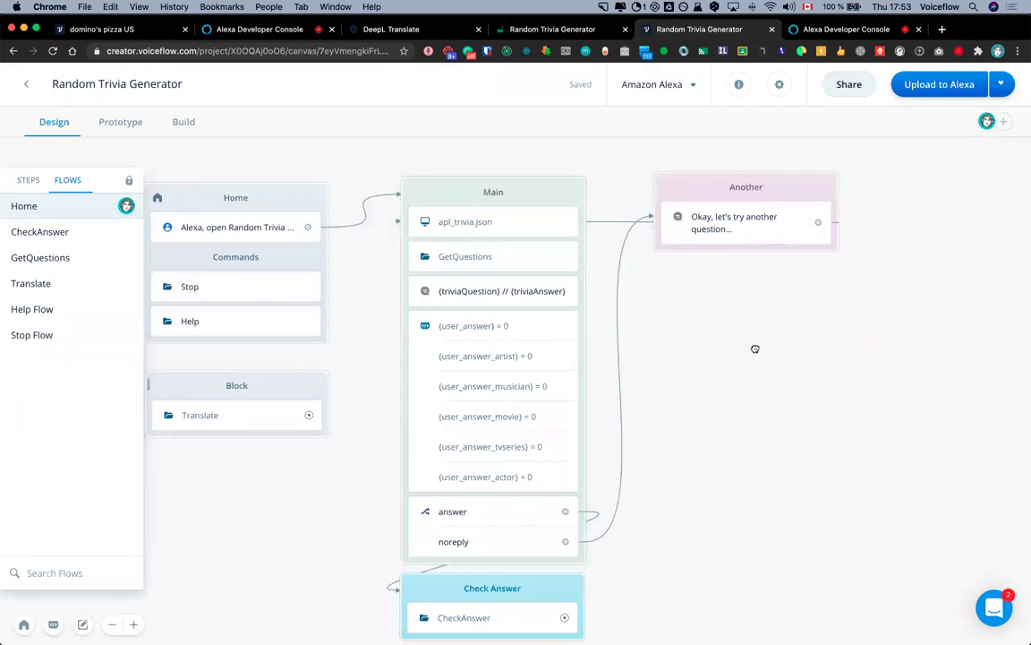
{"action": "scroll", "coordinate": [754, 348], "scroll_direction": "left", "scroll_amount": 3}
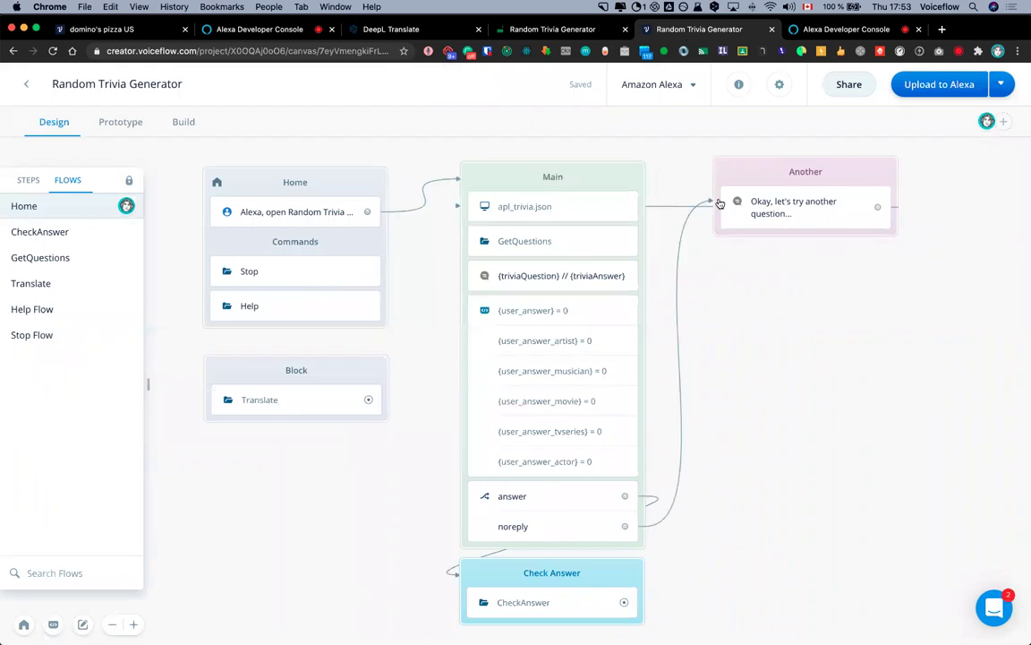
Open the Else reprompt settings of the answer/noreply Choice step in the Main block
{"action": "scroll", "coordinate": [786, 322], "scroll_direction": "down", "scroll_amount": 2}
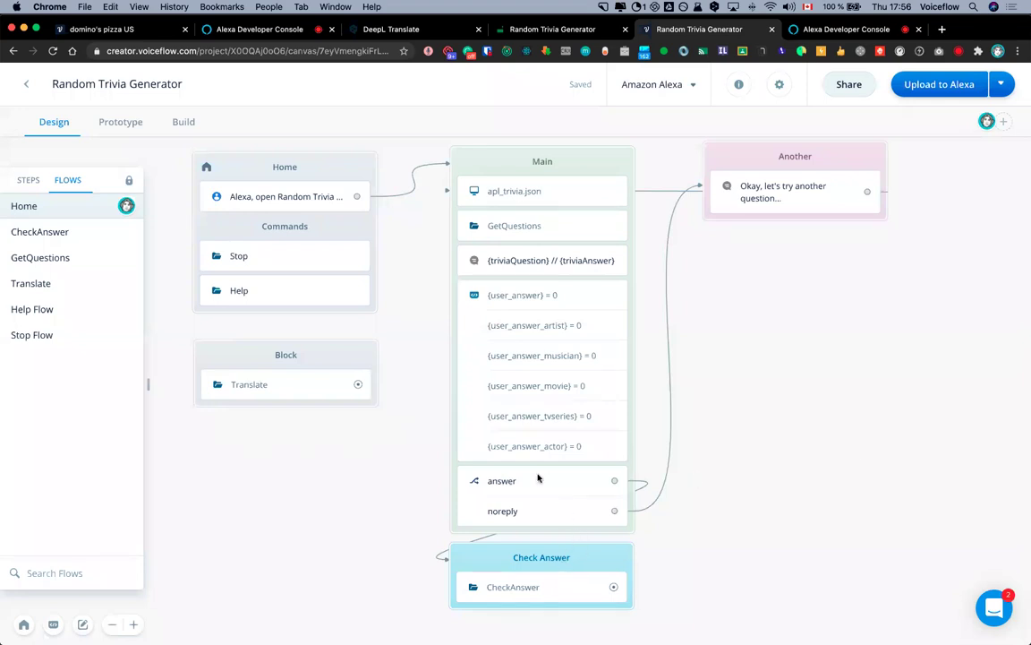
{"action": "left_click", "coordinate": [540, 498]}
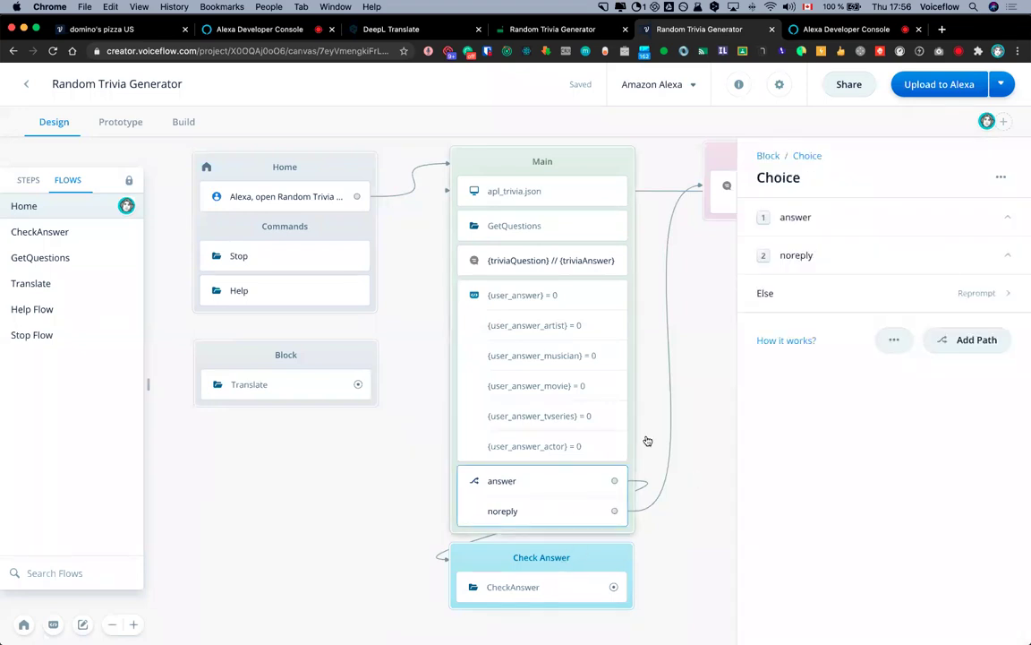
{"action": "left_click", "coordinate": [824, 294]}
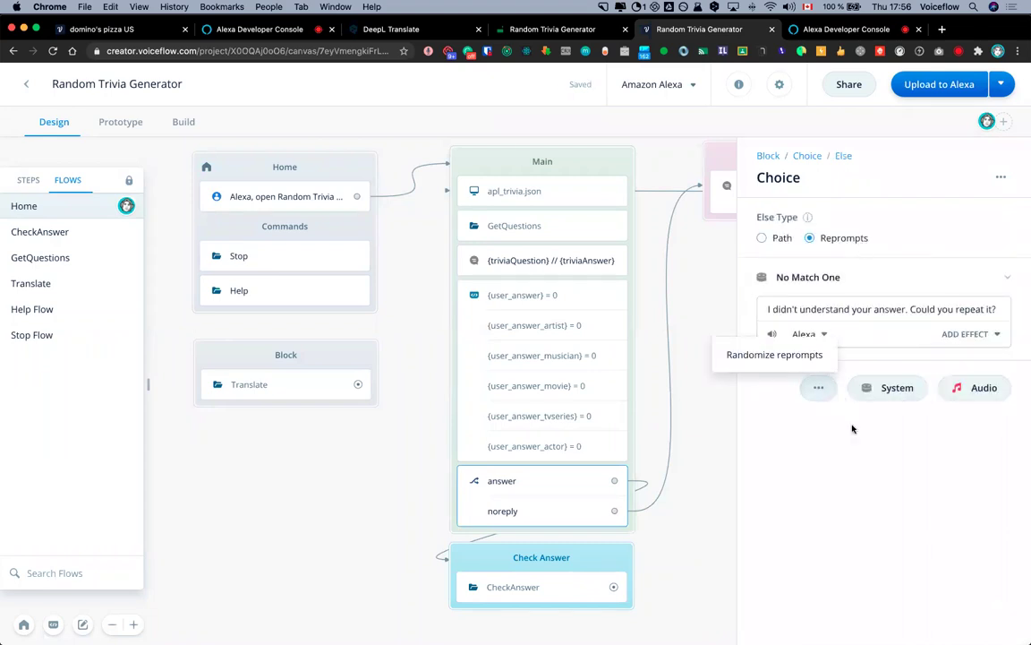
Add two further empty system reprompts for No Match Two and No Match Three to the Choice step
{"action": "left_click", "coordinate": [885, 388]}
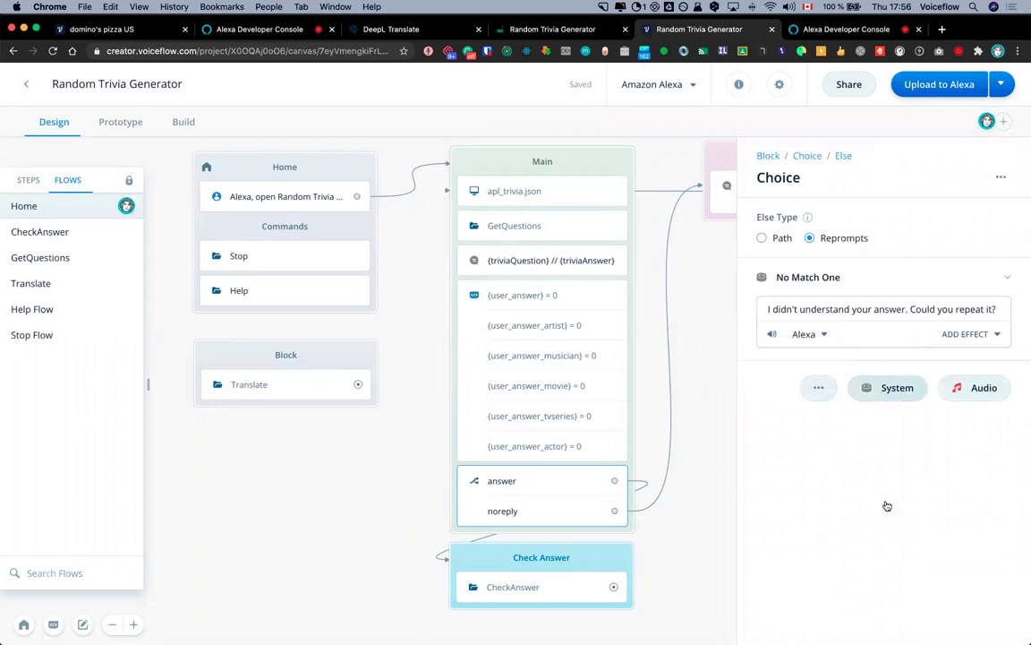
{"action": "left_click", "coordinate": [888, 498]}
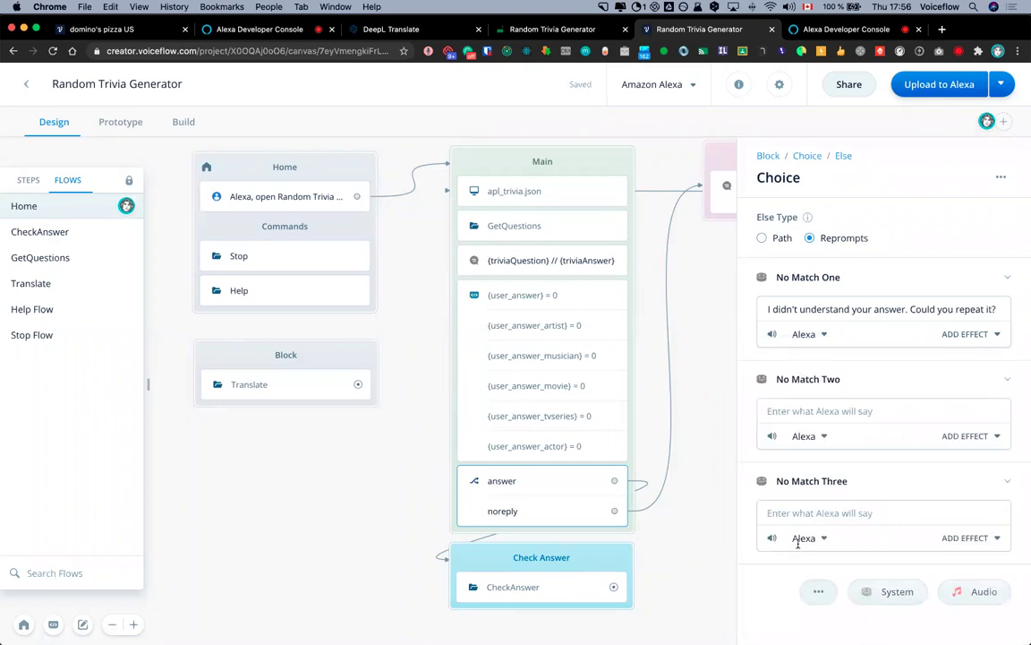
{"action": "left_click", "coordinate": [818, 593]}
Delete the two empty reprompts, leaving only No Match One on the Choice step
{"action": "right_click", "coordinate": [916, 384]}
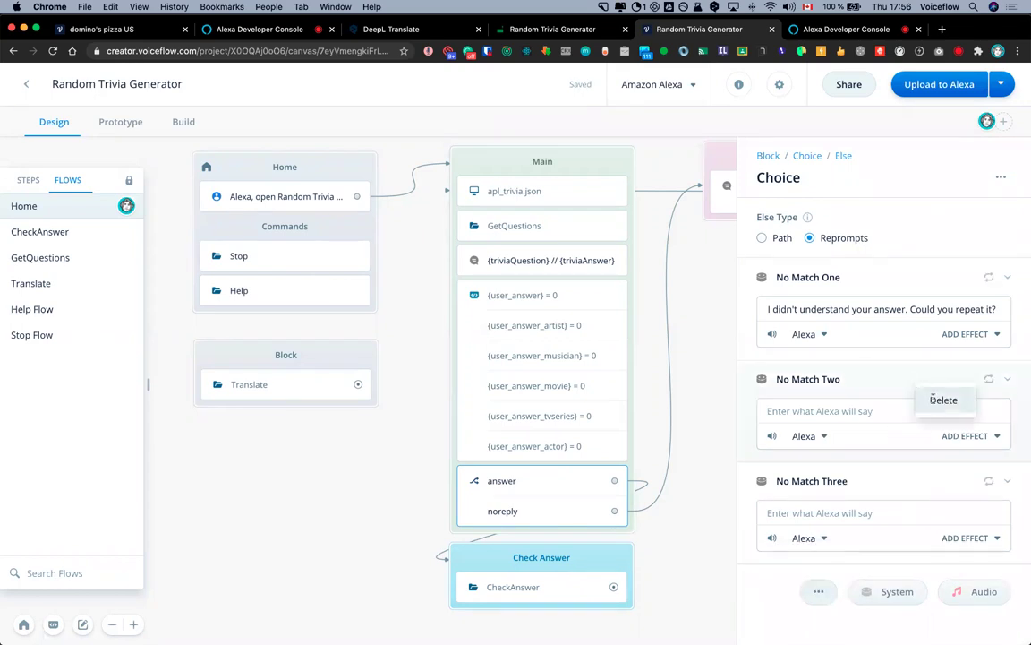
{"action": "left_click", "coordinate": [933, 400]}
{"action": "right_click", "coordinate": [922, 401]}
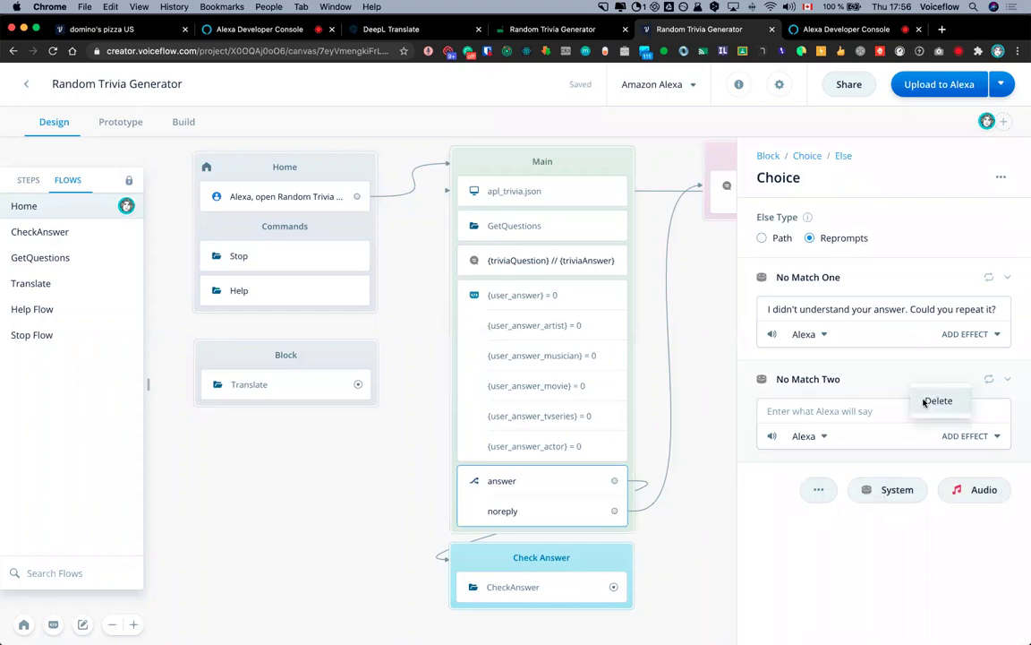
{"action": "left_click", "coordinate": [927, 401]}
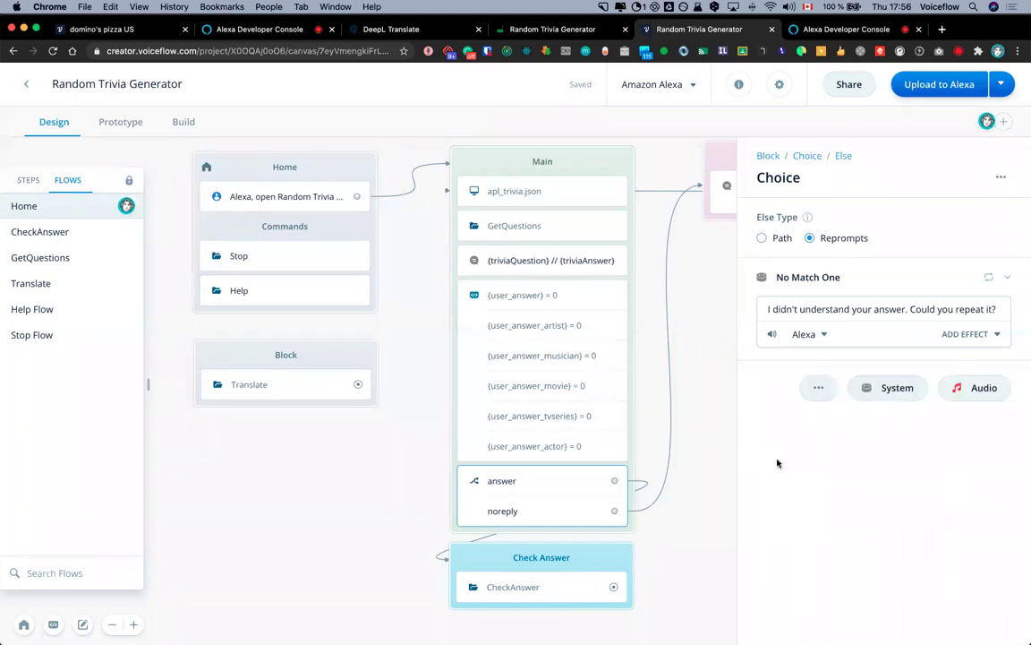
Check the additional reprompt options of the Choice step and close its settings
{"action": "left_click", "coordinate": [813, 385]}
{"action": "left_click", "coordinate": [731, 405]}
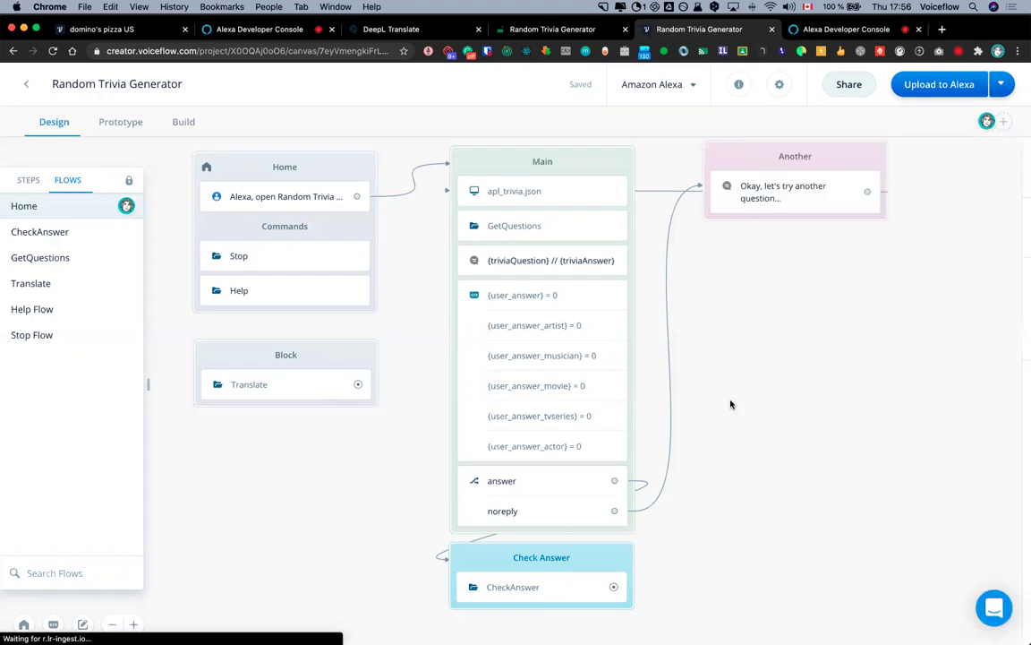
{"action": "left_click", "coordinate": [562, 510]}
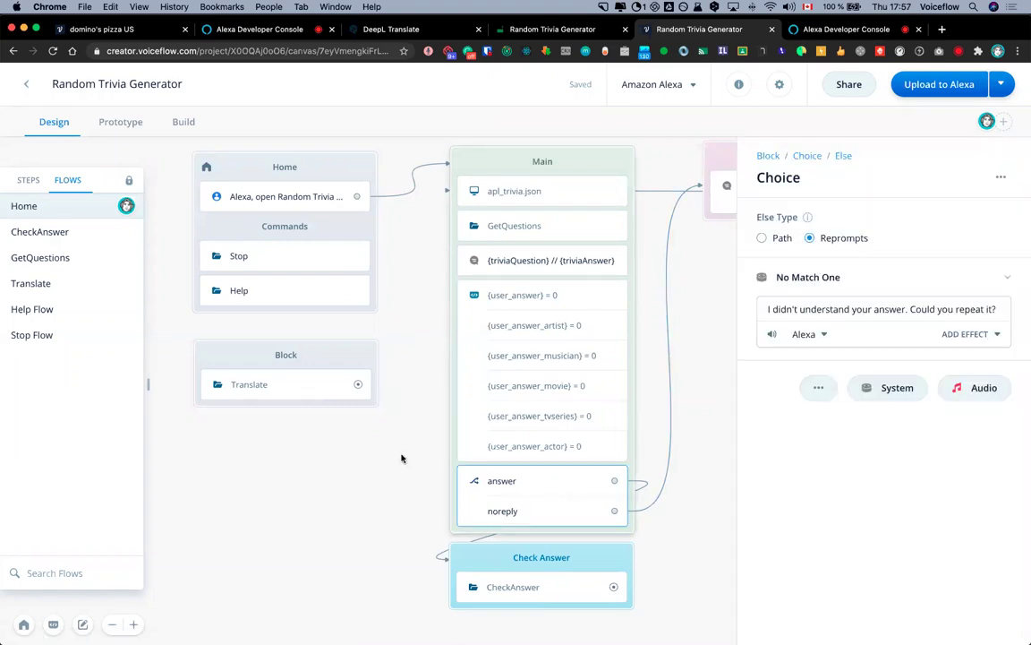
{"action": "left_click", "coordinate": [399, 468]}
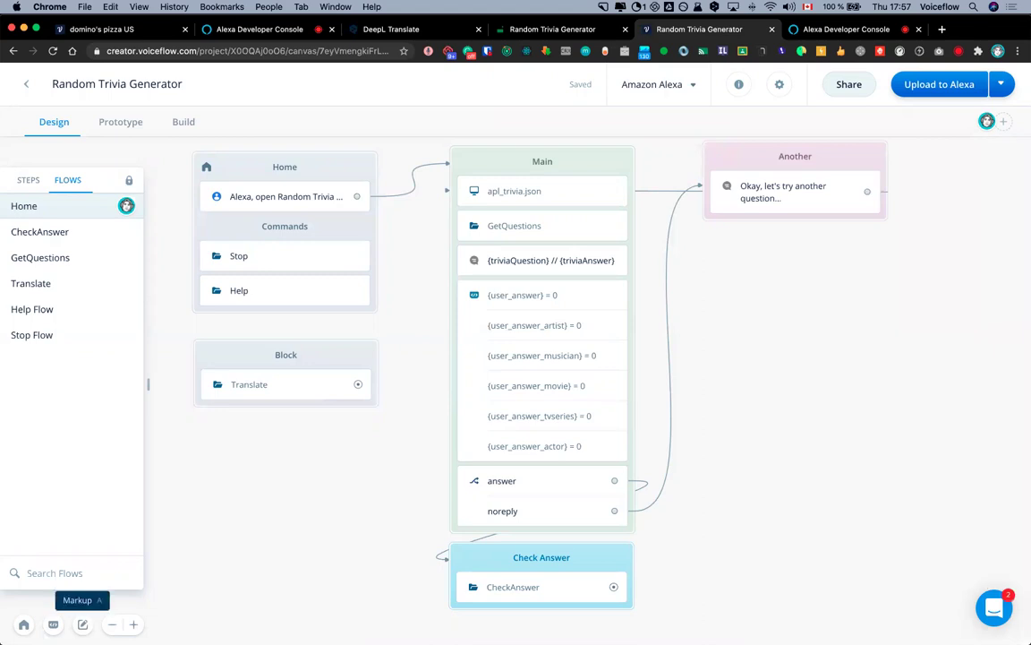
Enter markup mode and try to place a text annotation above the Home block
{"action": "key", "text": "m"}
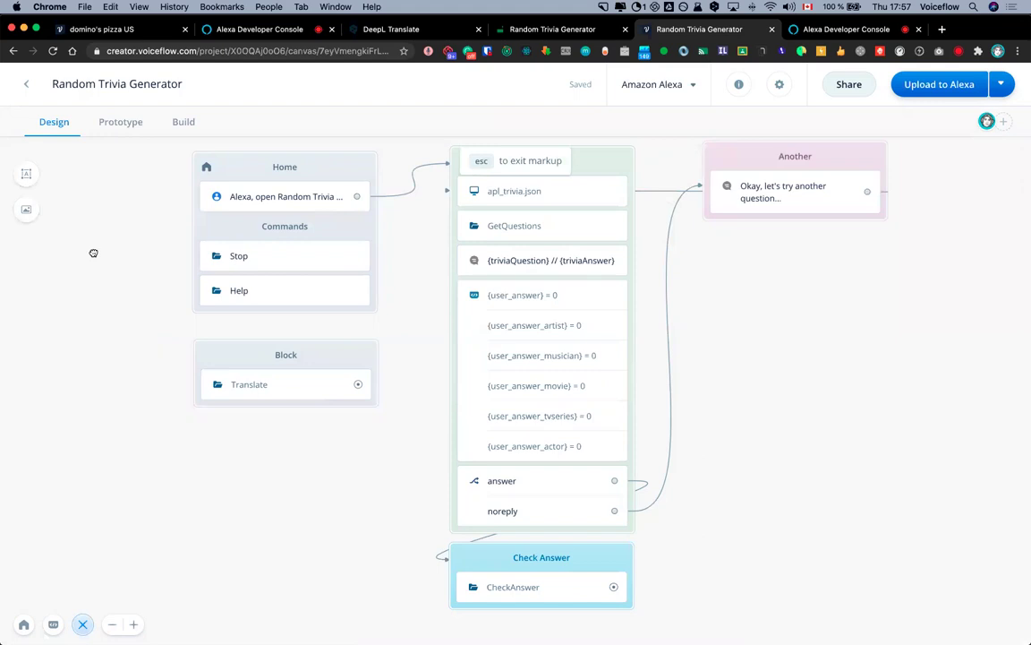
{"action": "left_click", "coordinate": [27, 174]}
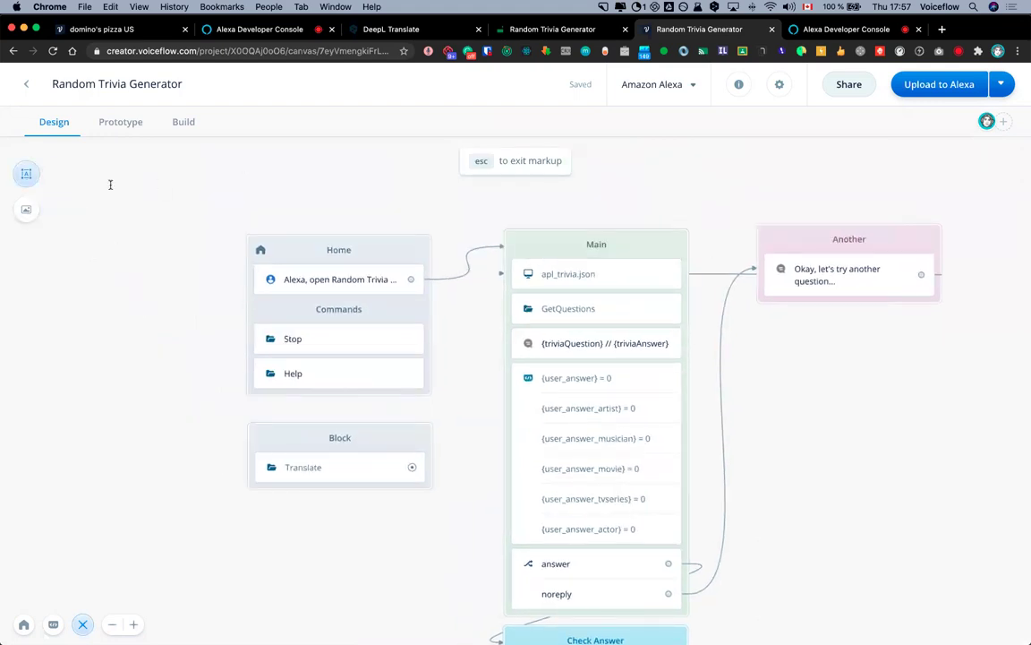
{"action": "left_click", "coordinate": [27, 176]}
{"action": "left_click", "coordinate": [26, 175]}
{"action": "scroll", "coordinate": [179, 224], "scroll_direction": "left", "scroll_amount": 4}
{"action": "scroll", "coordinate": [179, 224], "scroll_direction": "up", "scroll_amount": 2}
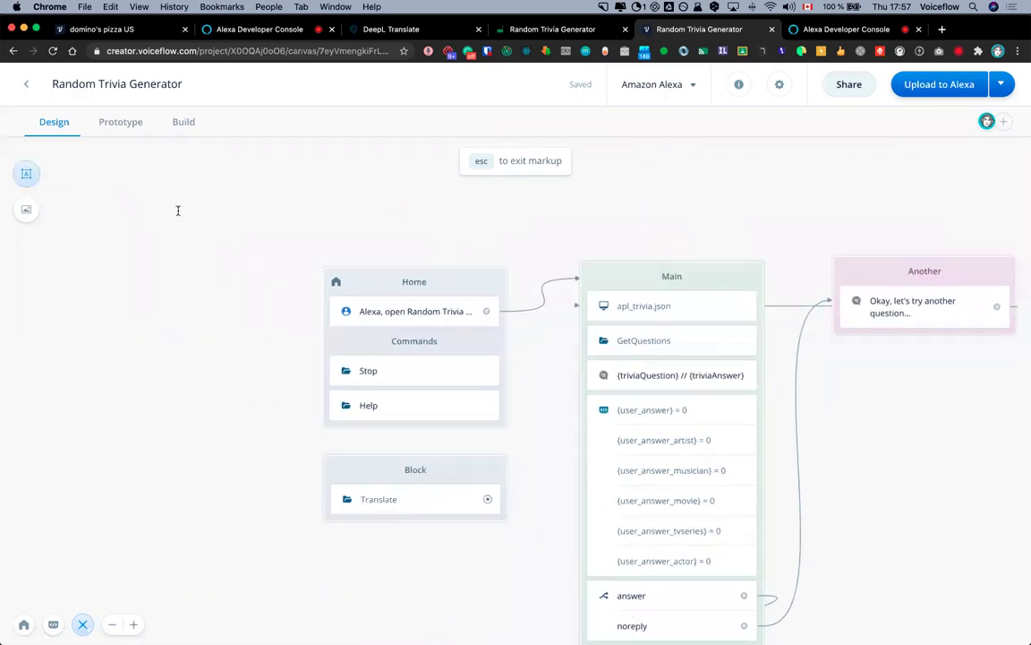
{"action": "left_click", "coordinate": [189, 221]}
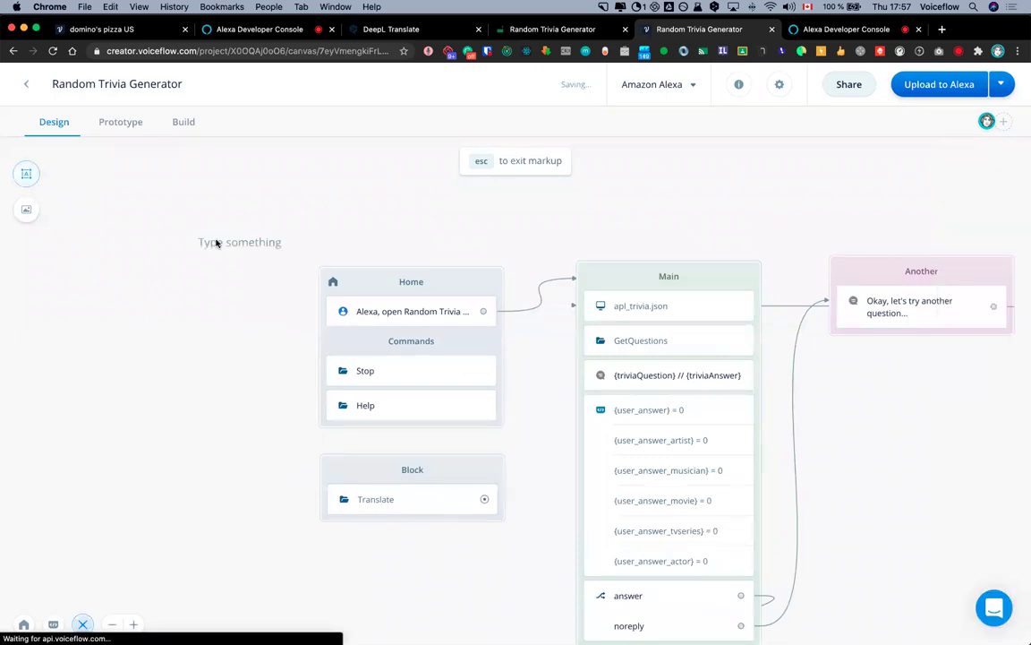
{"action": "key", "text": "Escape"}
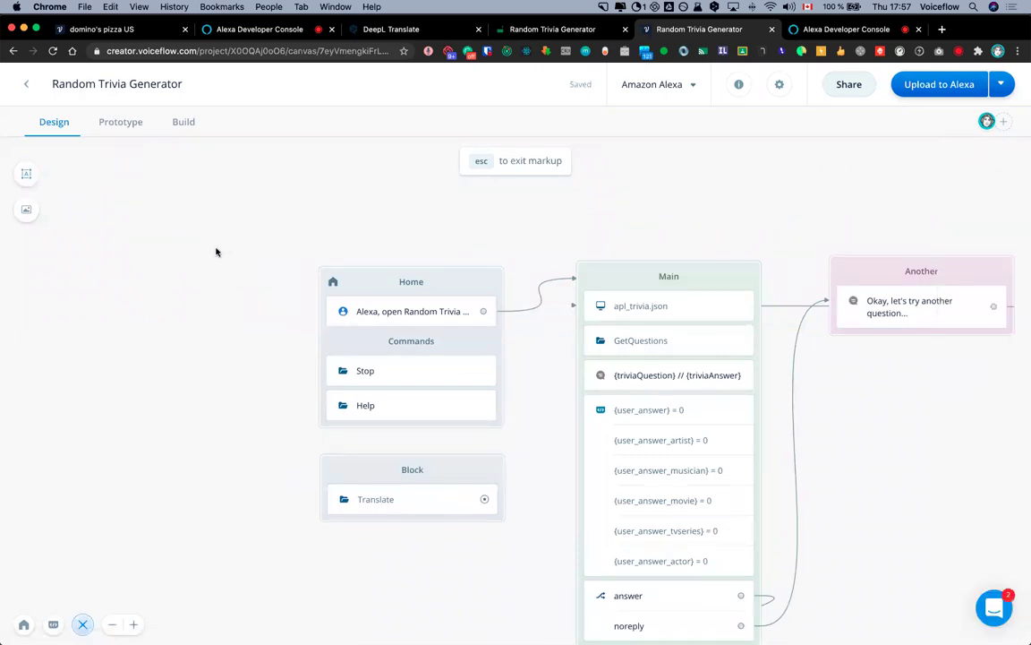
Add a markup text reading "Very cool stuffs" above and to the left of the Home block
{"action": "left_click", "coordinate": [26, 174]}
{"action": "left_click", "coordinate": [203, 234]}
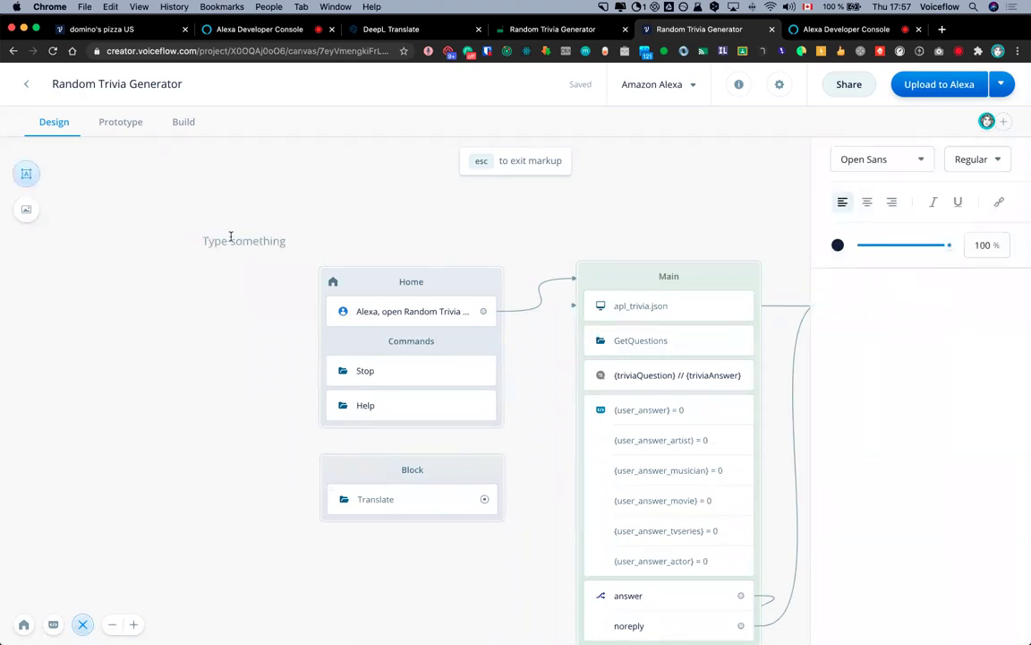
{"action": "type", "text": "Very cool stuffs"}
Make the word "stuffs" bold and colour the word "cool" dark blue in the markup text
{"action": "left_click", "coordinate": [987, 159]}
{"action": "left_click", "coordinate": [967, 218]}
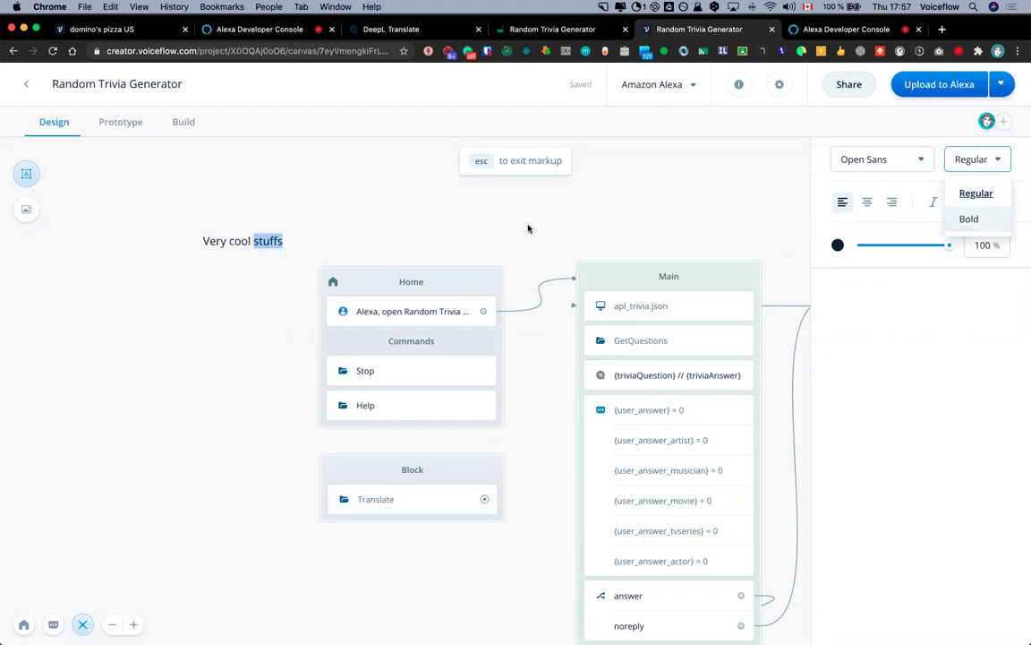
{"action": "left_click_drag", "start_coordinate": [229, 241], "coordinate": [250, 242]}
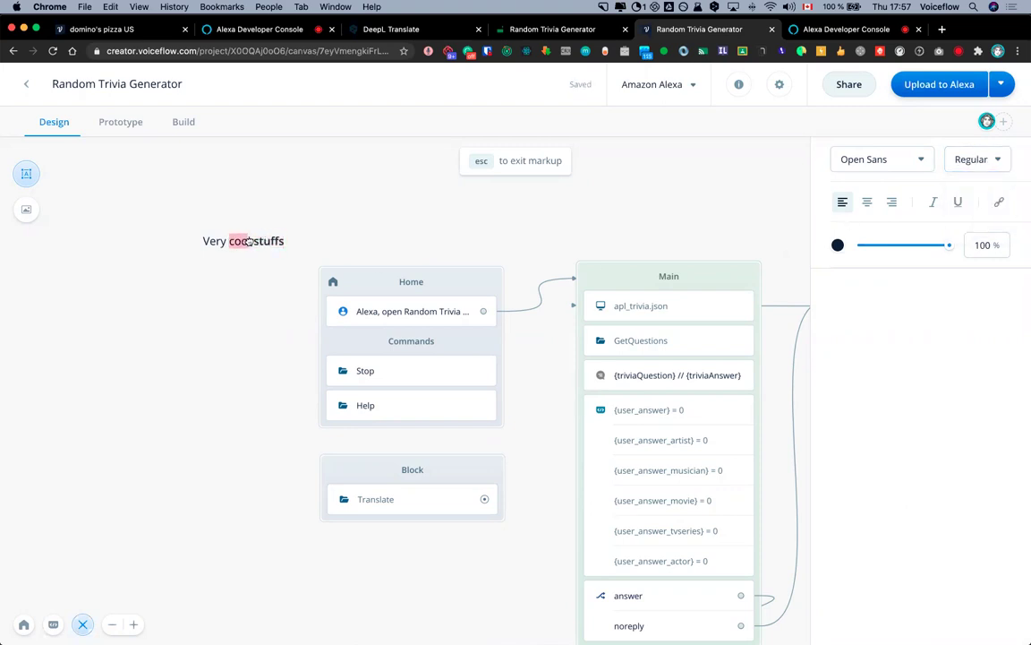
{"action": "left_click", "coordinate": [838, 246]}
{"action": "left_click_drag", "start_coordinate": [956, 306], "coordinate": [952, 271]}
{"action": "left_click", "coordinate": [265, 211]}
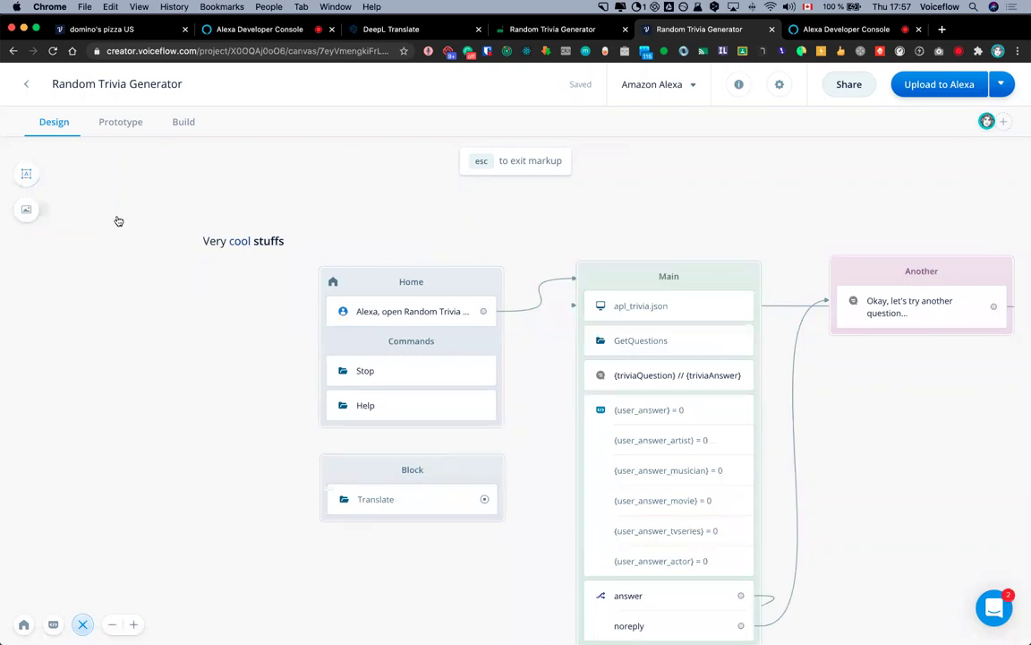
Insert the gold coin PNG from the Downloads folder as markup and shrink it to fit left of the Home block
{"action": "left_click", "coordinate": [97, 262]}
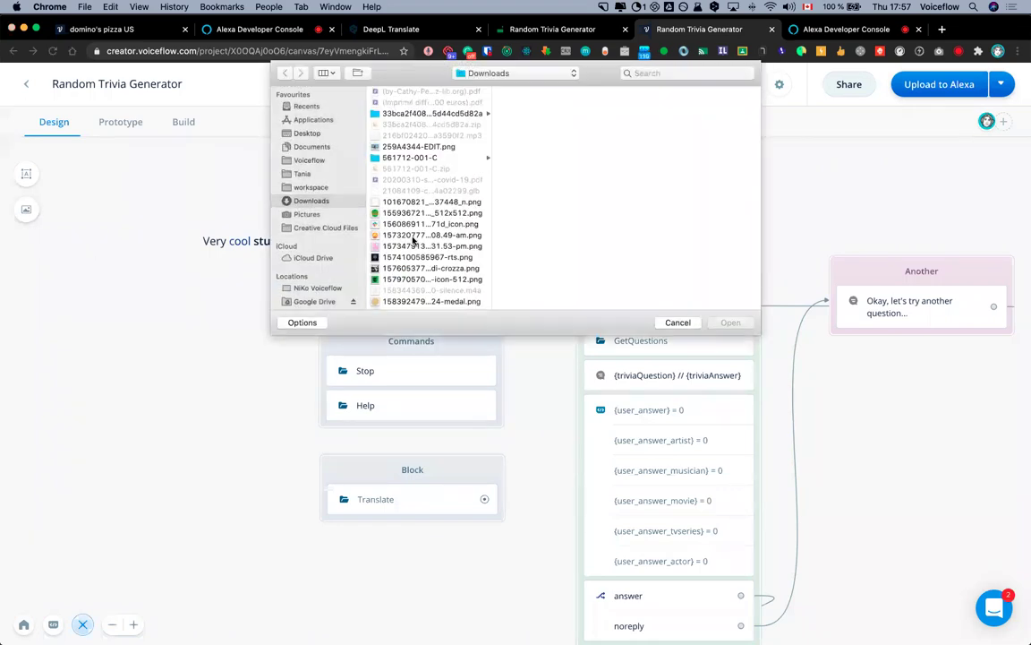
{"action": "double_click", "coordinate": [452, 234]}
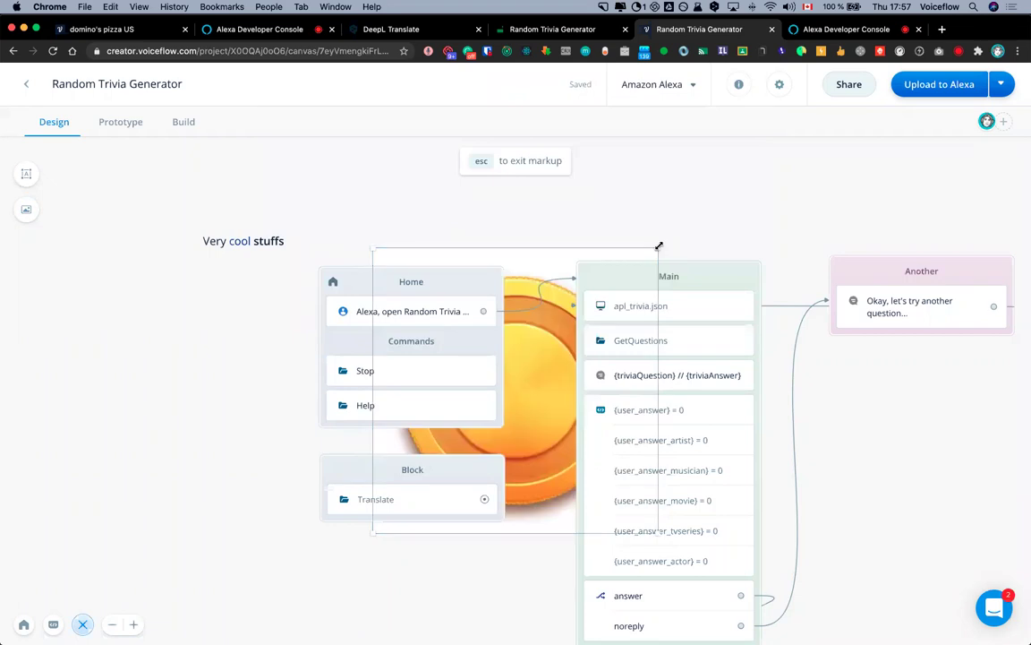
{"action": "left_click_drag", "start_coordinate": [658, 246], "coordinate": [573, 332]}
{"action": "left_click_drag", "start_coordinate": [466, 372], "coordinate": [183, 313]}
{"action": "left_click_drag", "start_coordinate": [98, 276], "coordinate": [181, 357]}
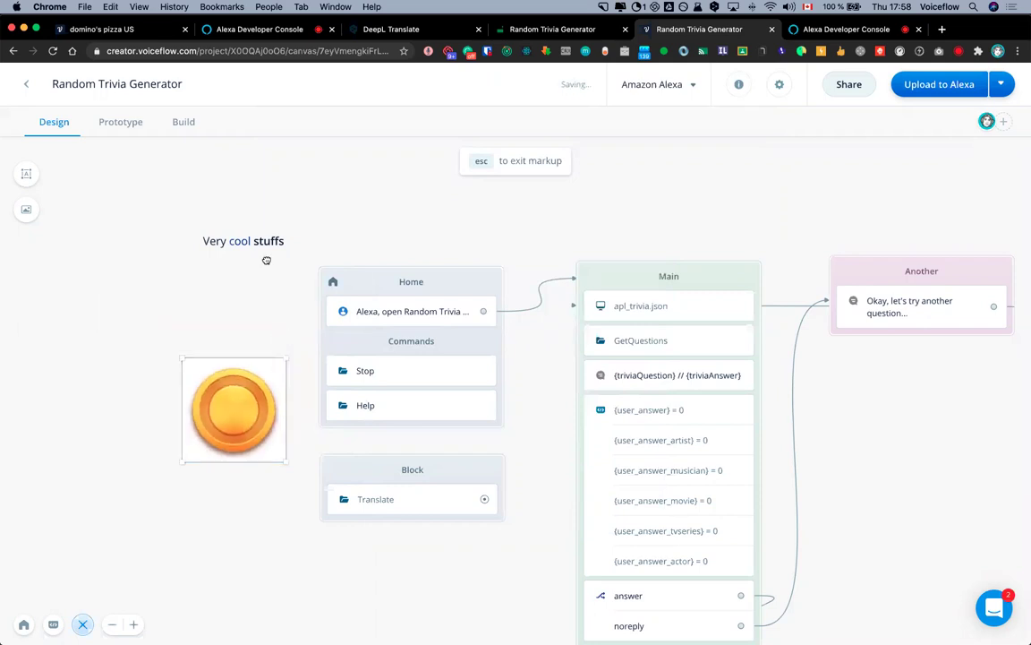
Duplicate the coin image and place the copy above and to the left of the original
{"action": "scroll", "coordinate": [267, 260], "scroll_direction": "down", "scroll_amount": 3}
{"action": "scroll", "coordinate": [267, 259], "scroll_direction": "left", "scroll_amount": 2}
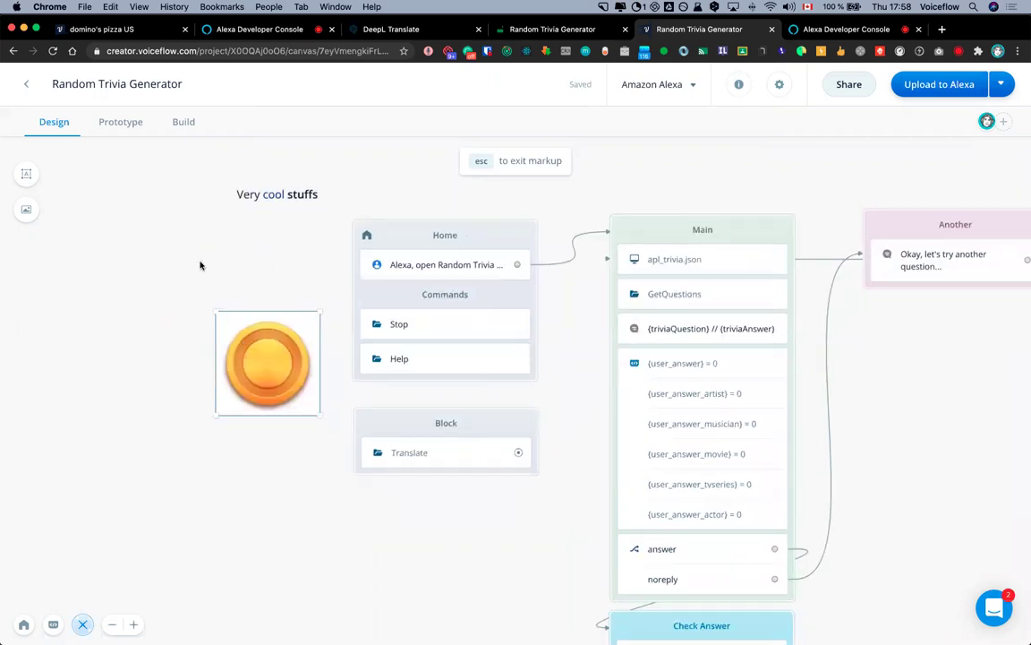
{"action": "key", "text": "super+c"}
{"action": "scroll", "coordinate": [145, 277], "scroll_direction": "up", "scroll_amount": 3}
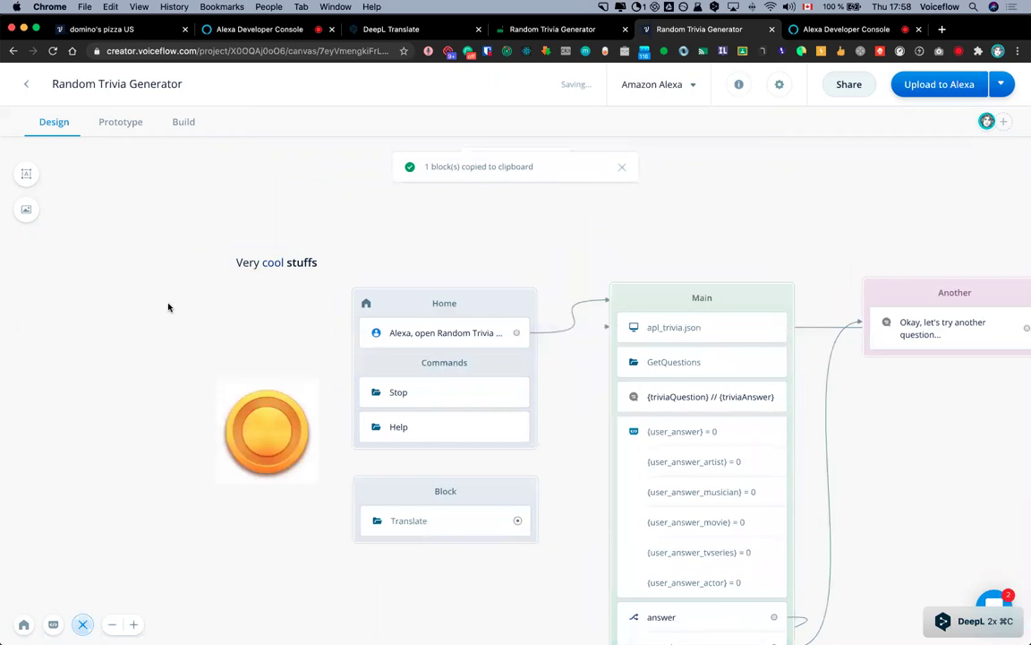
{"action": "key", "text": "super+v"}
{"action": "left_click_drag", "start_coordinate": [235, 394], "coordinate": [196, 372]}
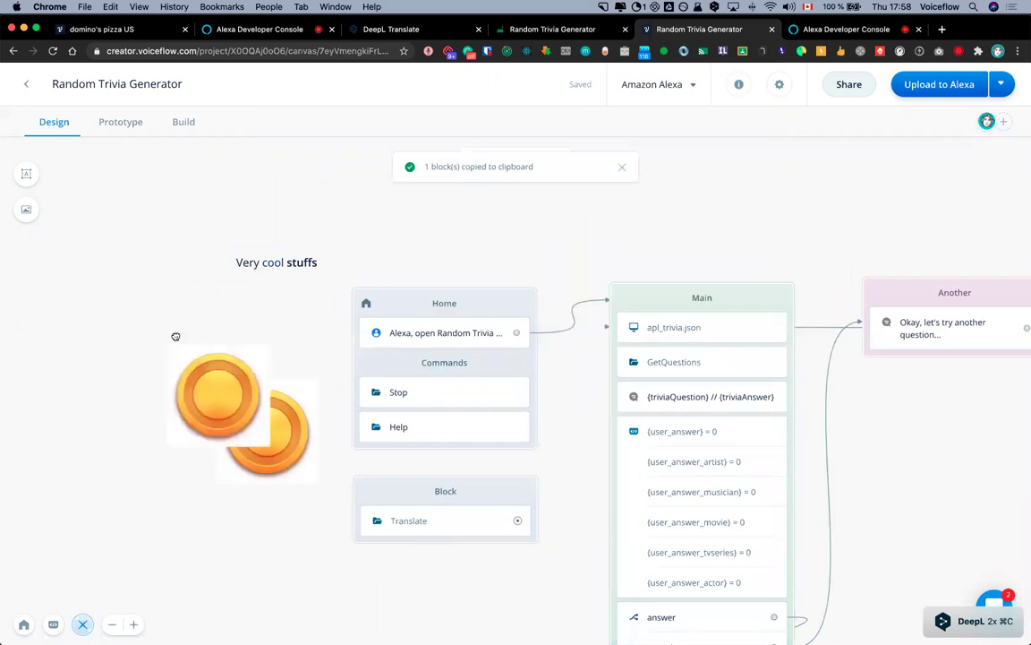
Deselect the markup text and leave markup mode
{"action": "key", "text": "t"}
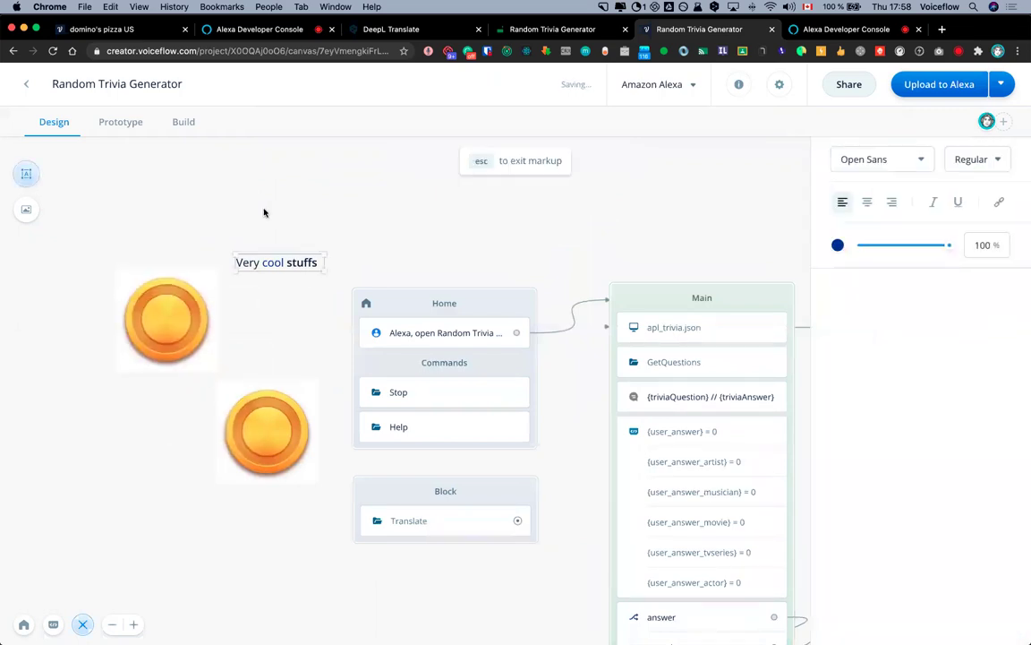
{"action": "key", "text": "Escape"}
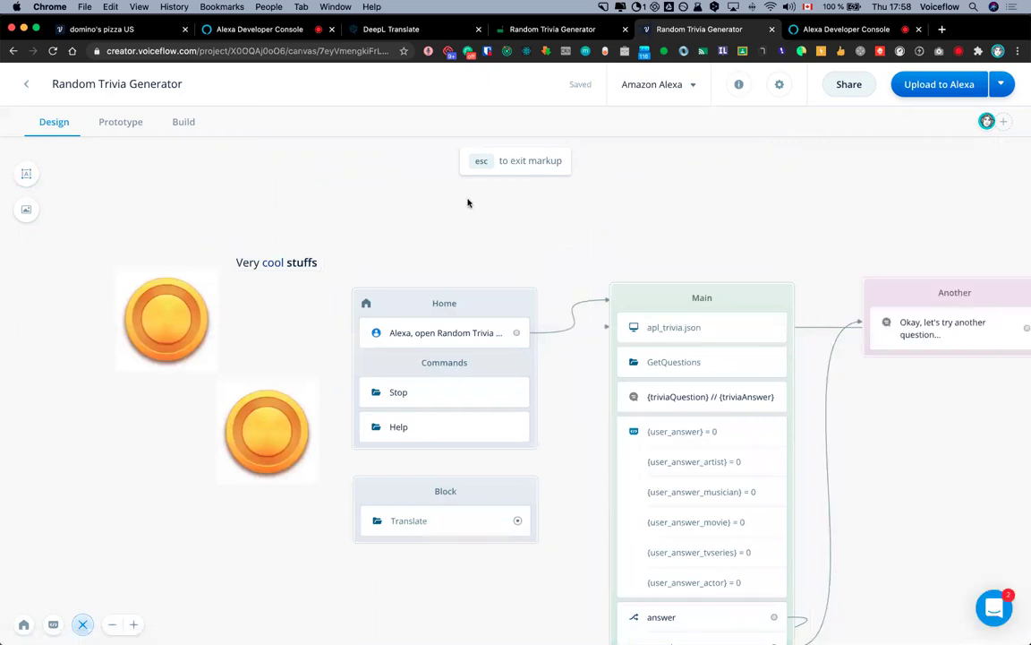
{"action": "key", "text": "Escape"}
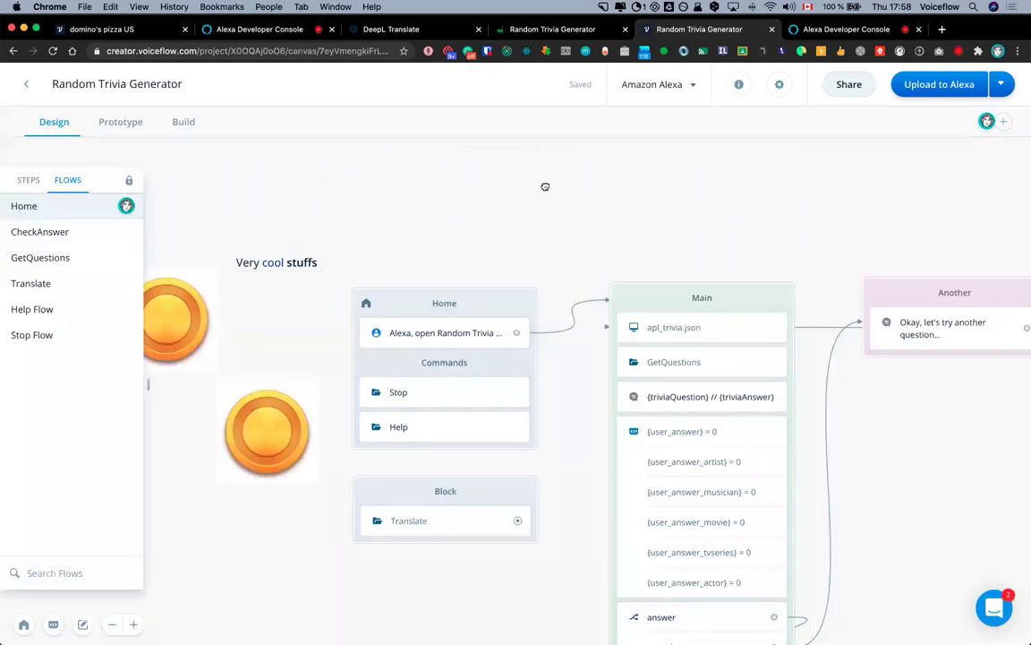
{"action": "scroll", "coordinate": [546, 185], "scroll_direction": "left", "scroll_amount": 3}
{"action": "scroll", "coordinate": [587, 174], "scroll_direction": "right", "scroll_amount": 3}
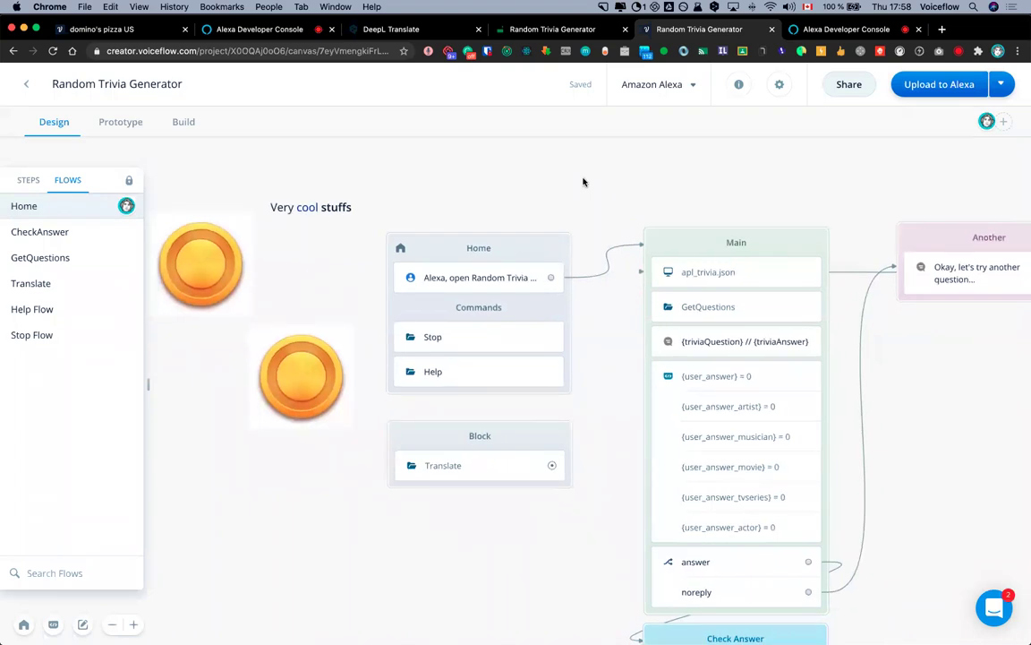
{"action": "scroll", "coordinate": [582, 188], "scroll_direction": "down", "scroll_amount": 2}
{"action": "scroll", "coordinate": [589, 179], "scroll_direction": "up", "scroll_amount": 4}
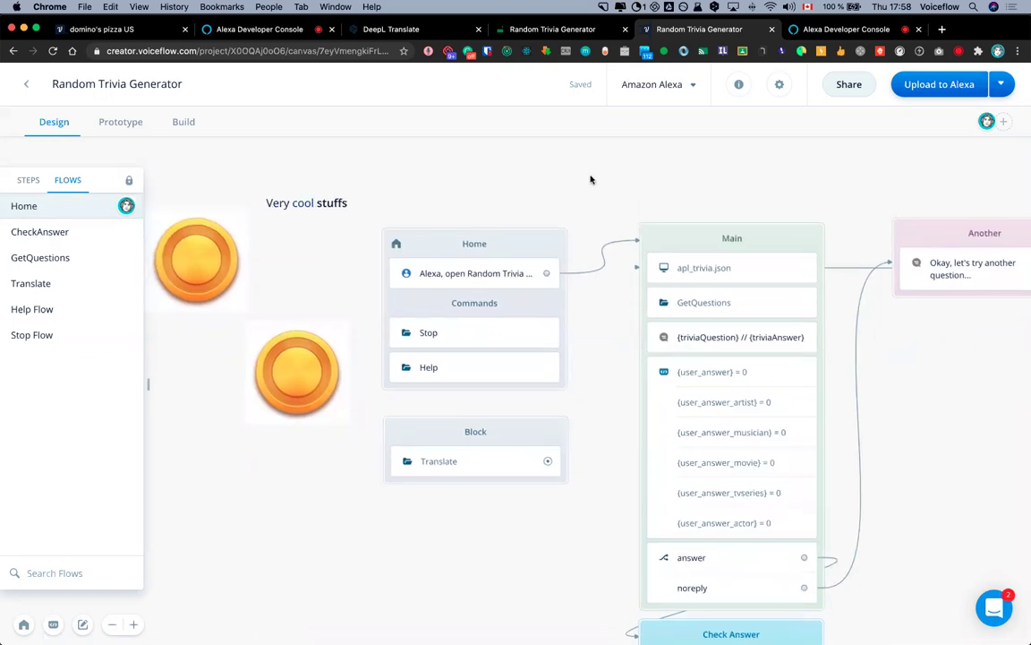
{"action": "scroll", "coordinate": [587, 186], "scroll_direction": "left", "scroll_amount": 3}
{"action": "scroll", "coordinate": [587, 186], "scroll_direction": "down", "scroll_amount": 5}
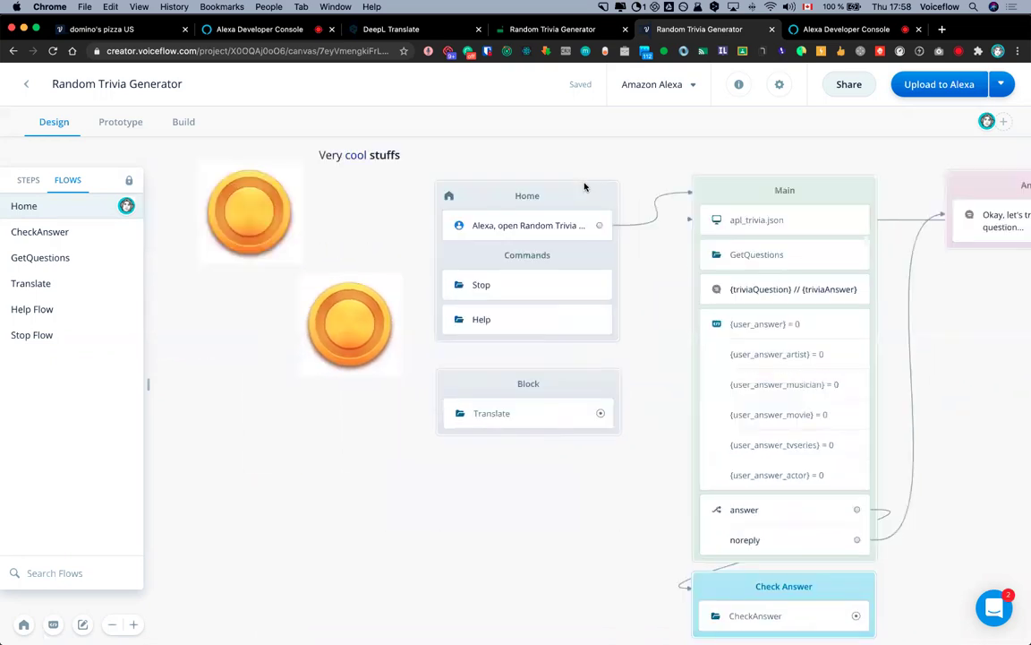
{"action": "scroll", "coordinate": [588, 215], "scroll_direction": "right", "scroll_amount": 3}
{"action": "scroll", "coordinate": [599, 235], "scroll_direction": "up", "scroll_amount": 2}
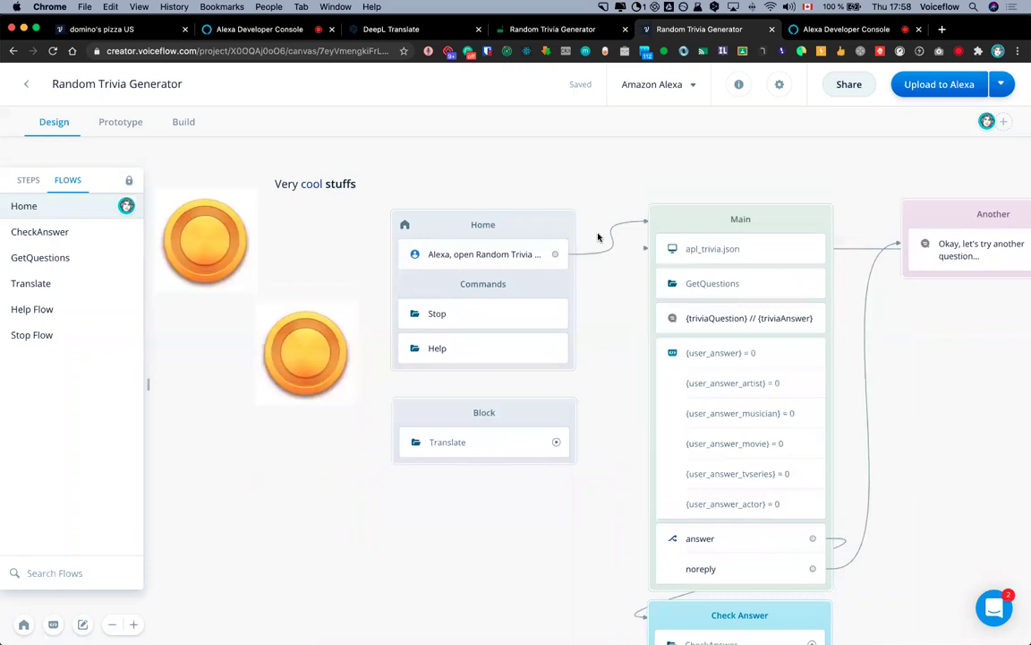